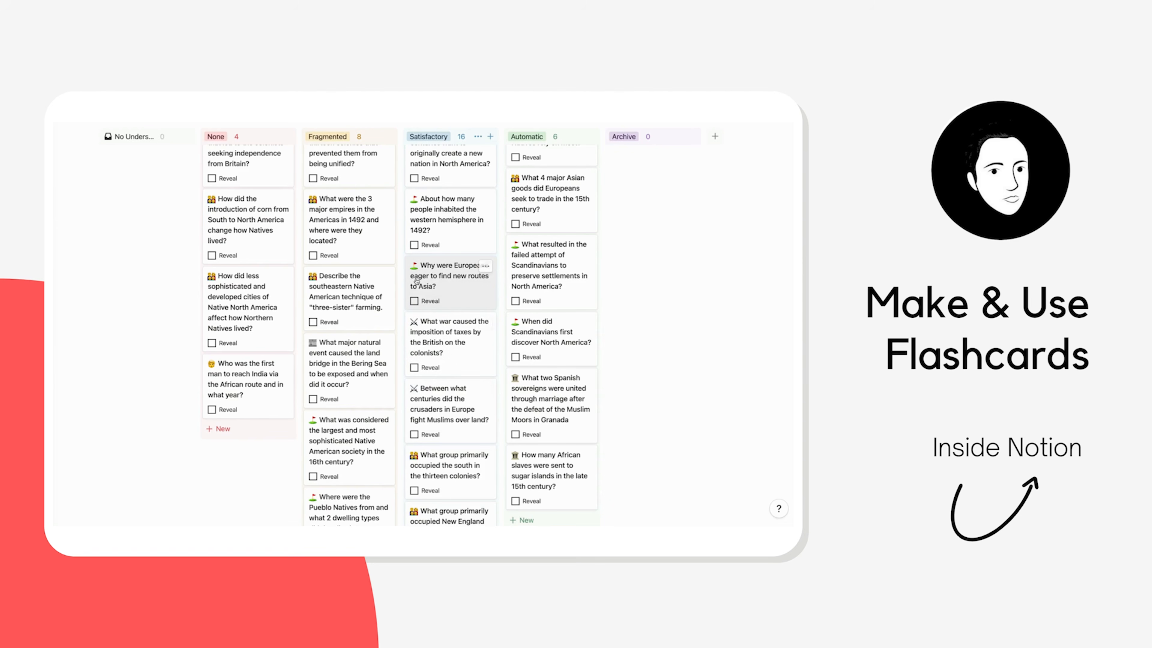
Step: Reveal and hide the answer on the flashcard about new routes to Asia, and check the card about the failed Scandinavian settlements
{"action": "left_click", "coordinate": [414, 301]}
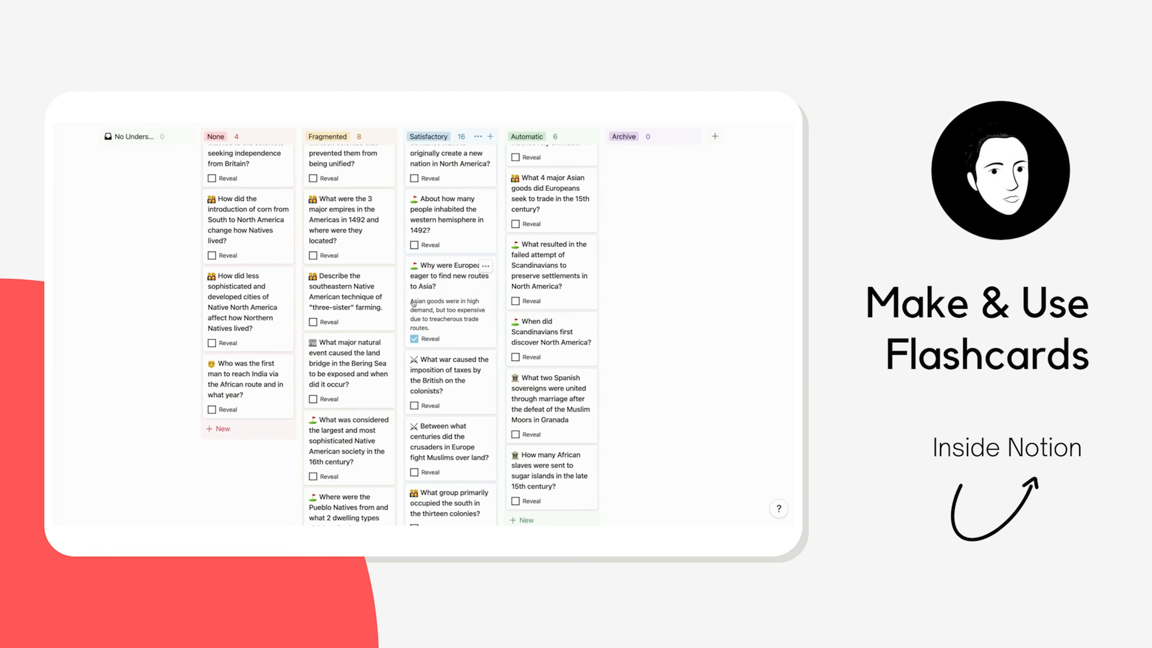
{"action": "left_click", "coordinate": [414, 339]}
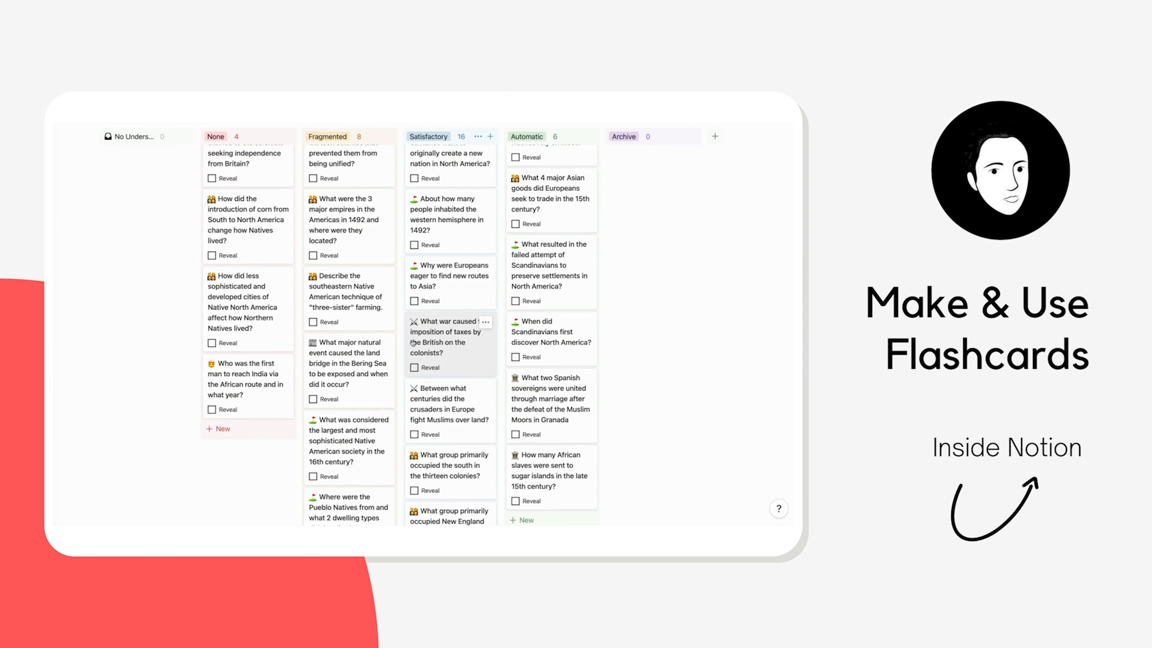
{"action": "left_click", "coordinate": [515, 301]}
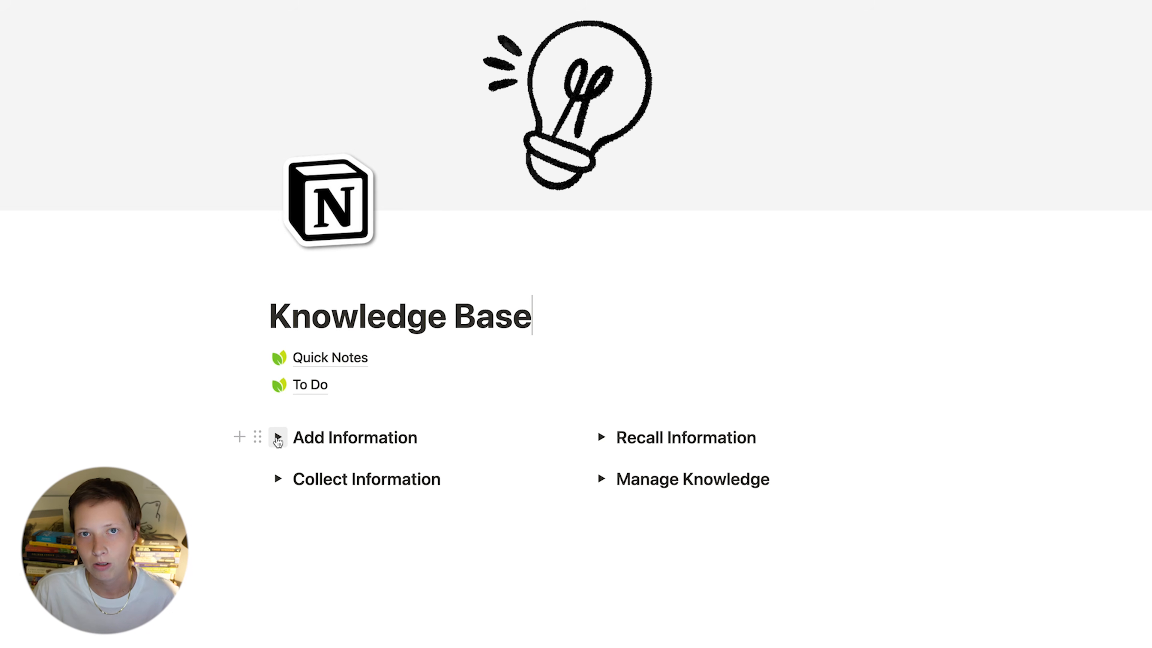
Step: Expand the Add Information, Recall Information, Manage Knowledge and Collect Information toggles on the Knowledge Base page
{"action": "left_click", "coordinate": [277, 438]}
{"action": "left_click", "coordinate": [601, 437]}
{"action": "scroll", "coordinate": [607, 449], "scroll_direction": "down", "scroll_amount": 2}
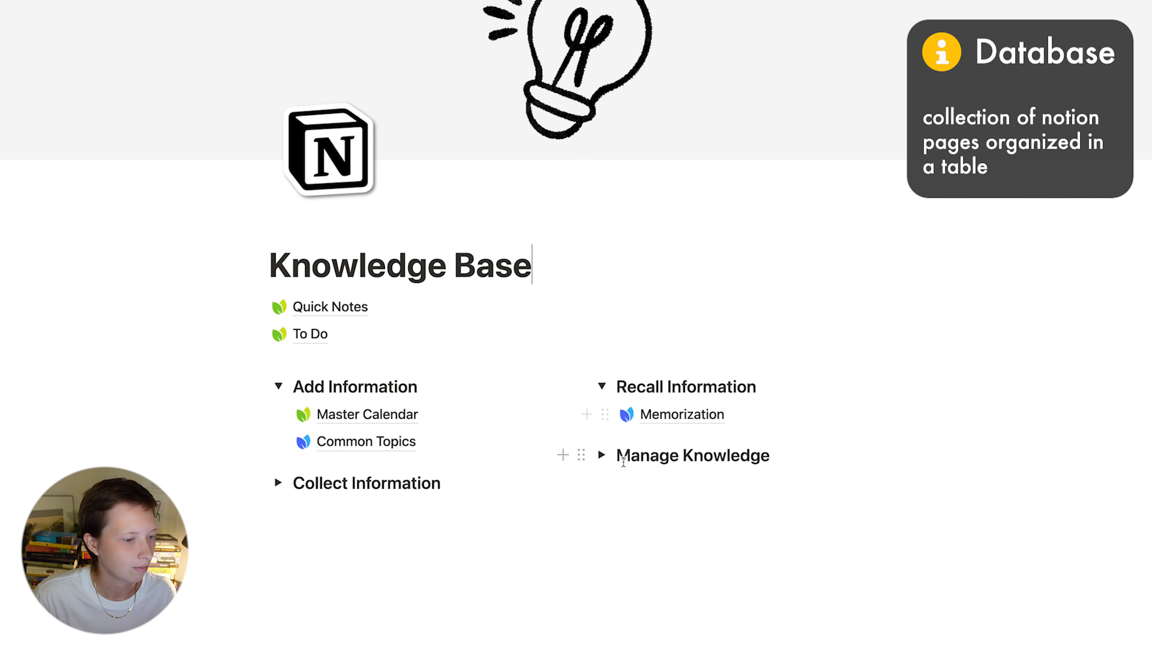
{"action": "left_click", "coordinate": [602, 455]}
{"action": "left_click", "coordinate": [278, 483]}
{"action": "scroll", "coordinate": [195, 435], "scroll_direction": "down", "scroll_amount": 1}
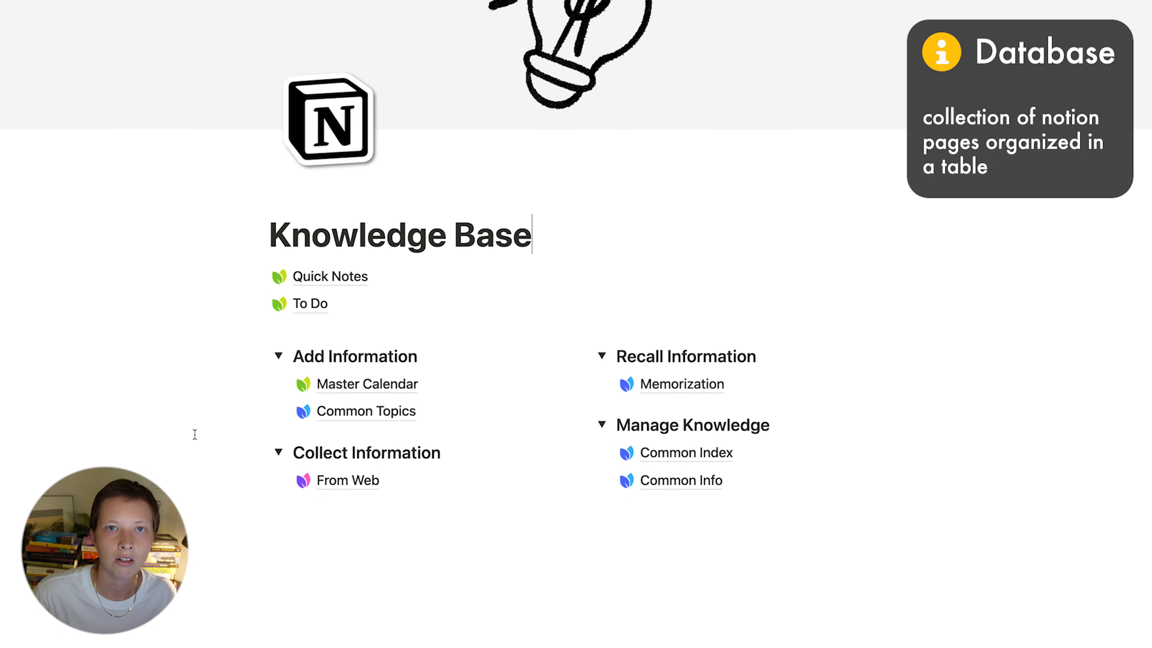
{"action": "scroll", "coordinate": [195, 434], "scroll_direction": "up", "scroll_amount": 3}
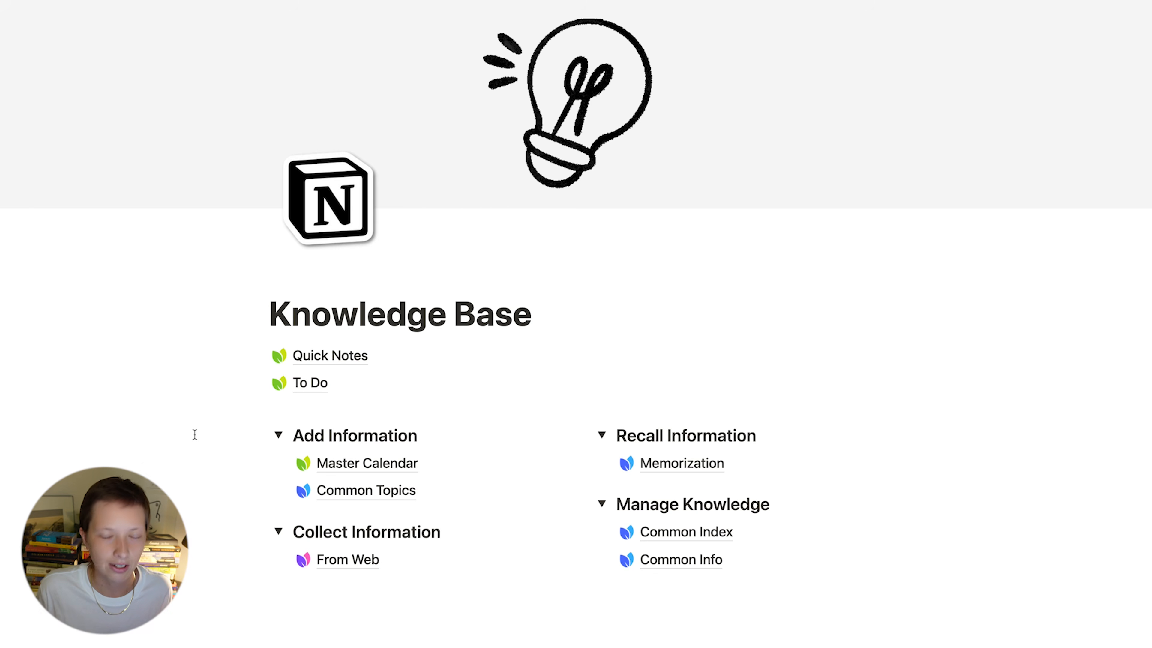
Step: Open the Quick Notes database and add an entry named "New PAge"
{"action": "left_click", "coordinate": [334, 356]}
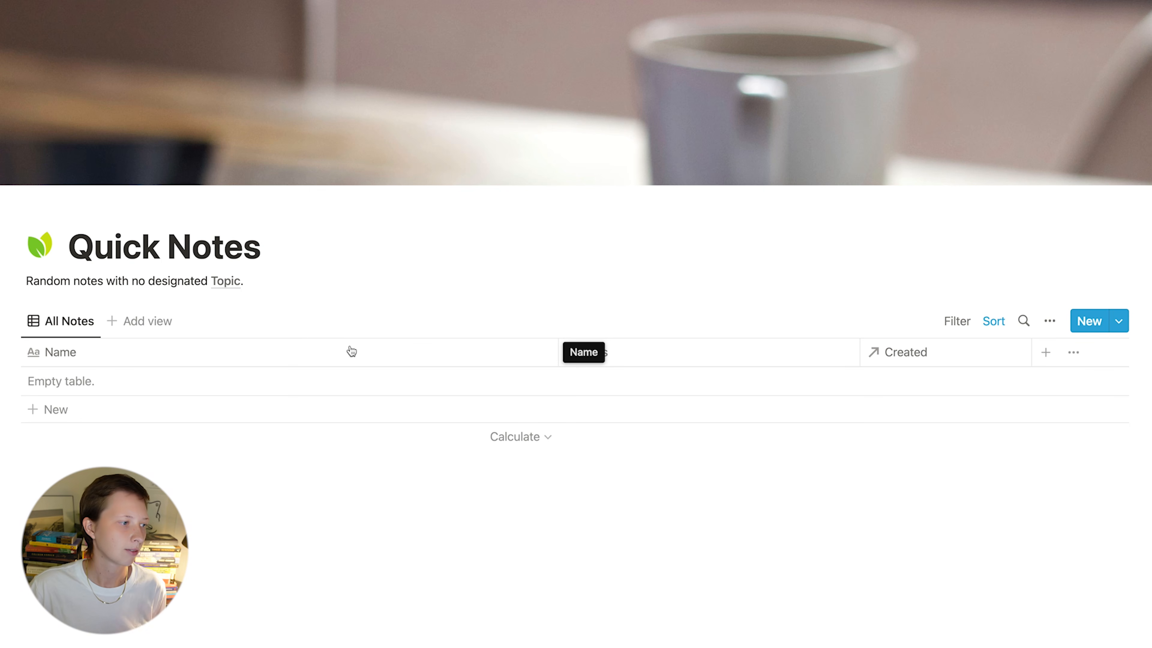
{"action": "left_click", "coordinate": [304, 380]}
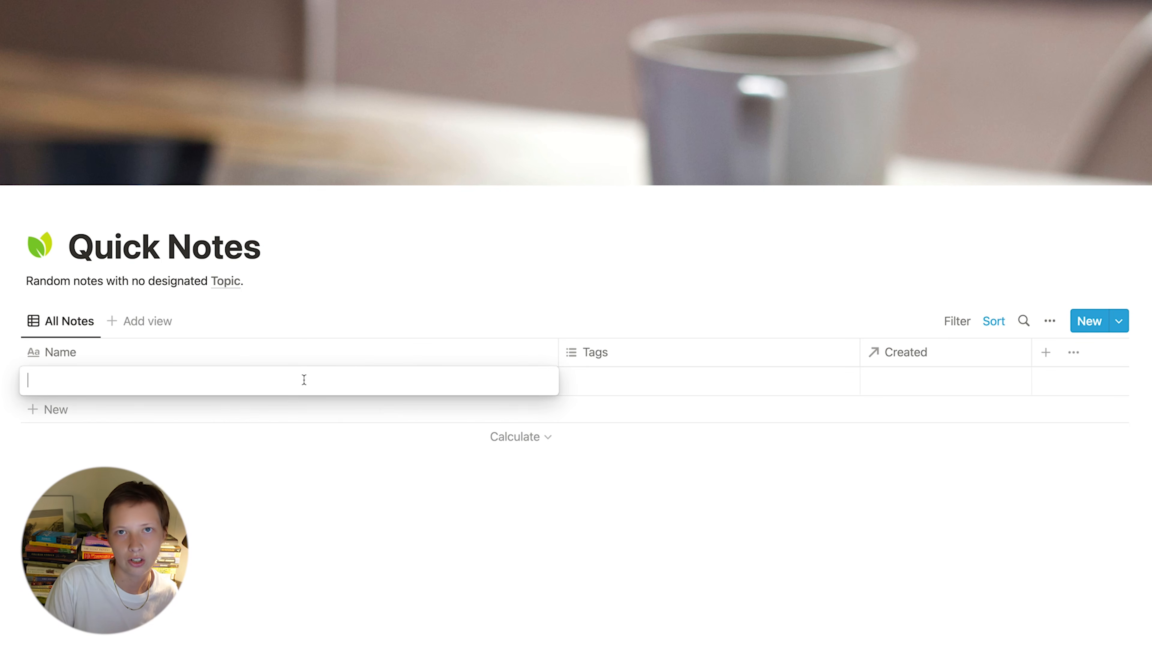
{"action": "type", "text": "New PAge"}
{"action": "key", "text": "Escape"}
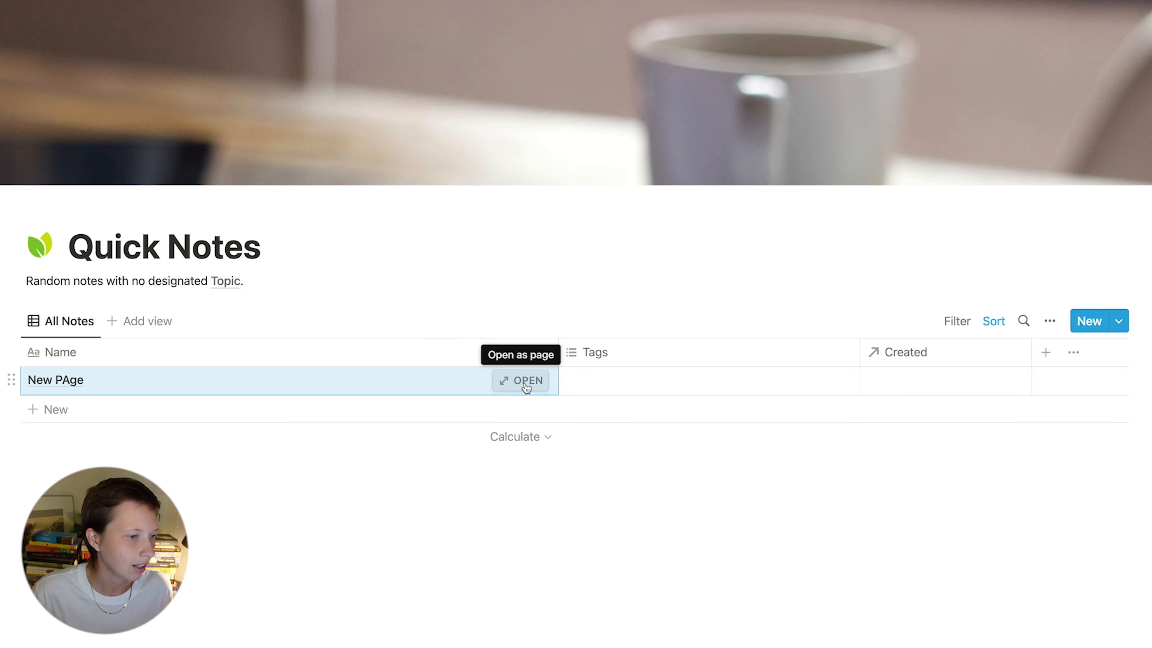
Step: Inspect the properties of the "New PAge" entry on its own page, and delete the entry before returning to the Knowledge Base
{"action": "left_click", "coordinate": [525, 386]}
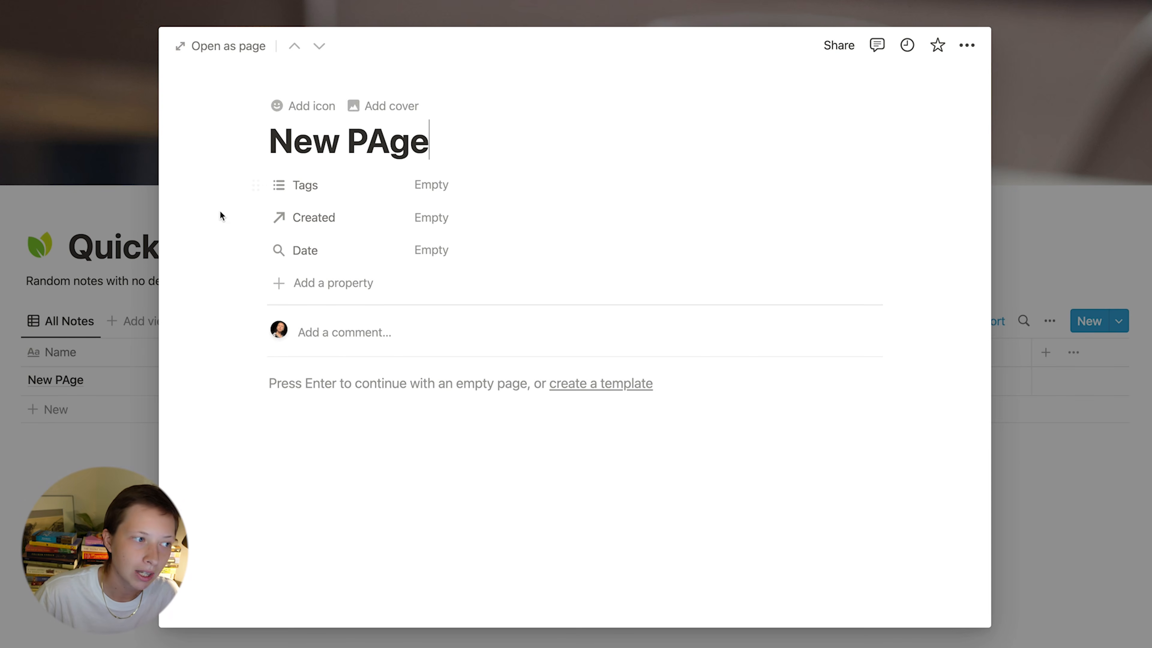
{"action": "left_click", "coordinate": [321, 222]}
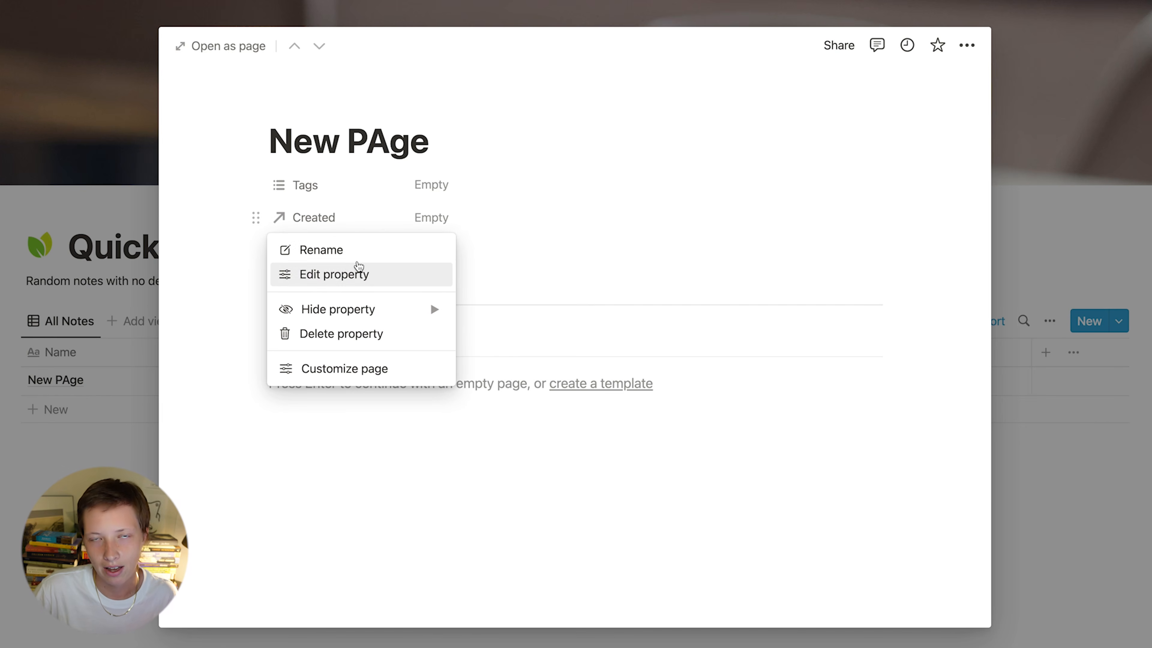
{"action": "left_click", "coordinate": [345, 191]}
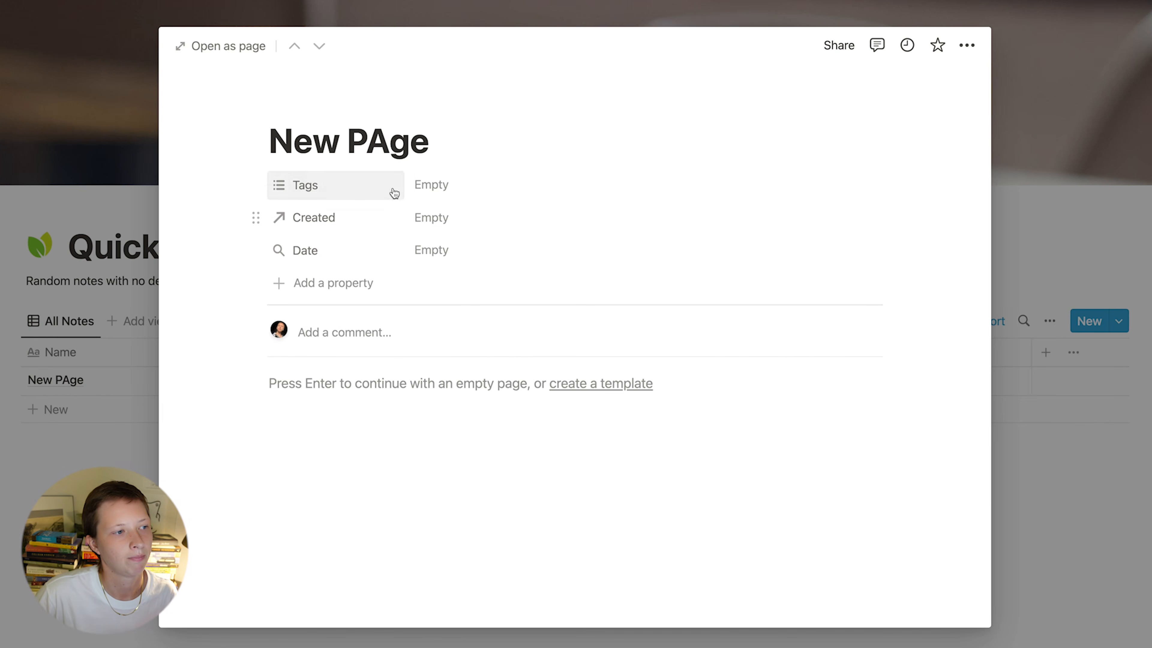
{"action": "left_click", "coordinate": [74, 345]}
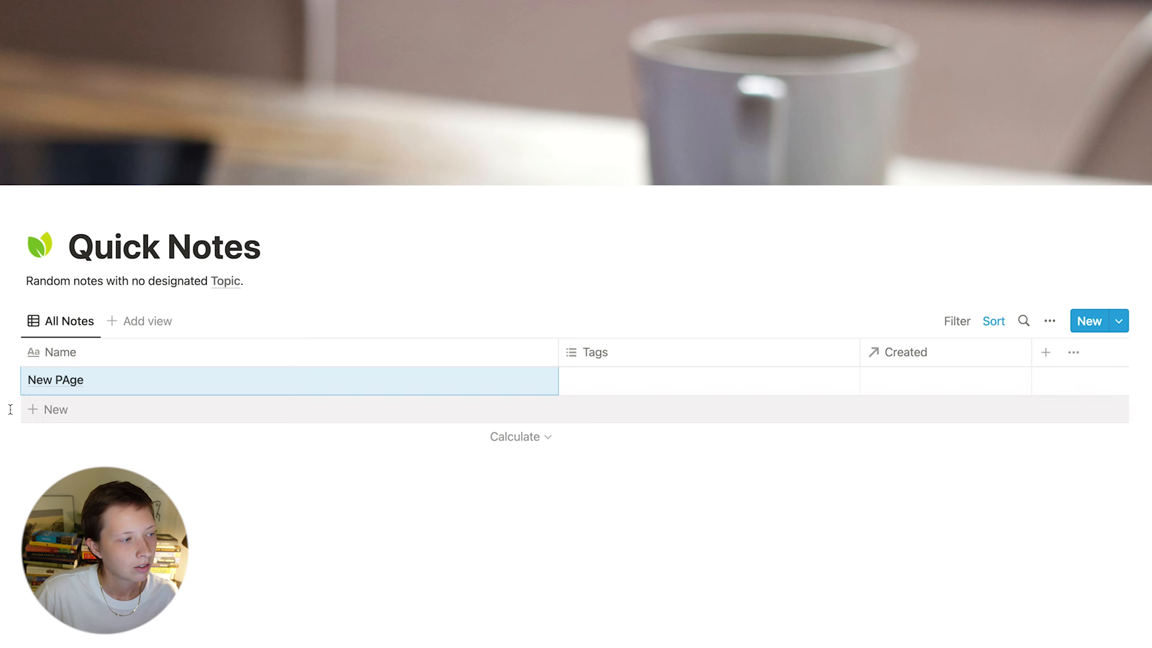
{"action": "key", "text": "BackSpace"}
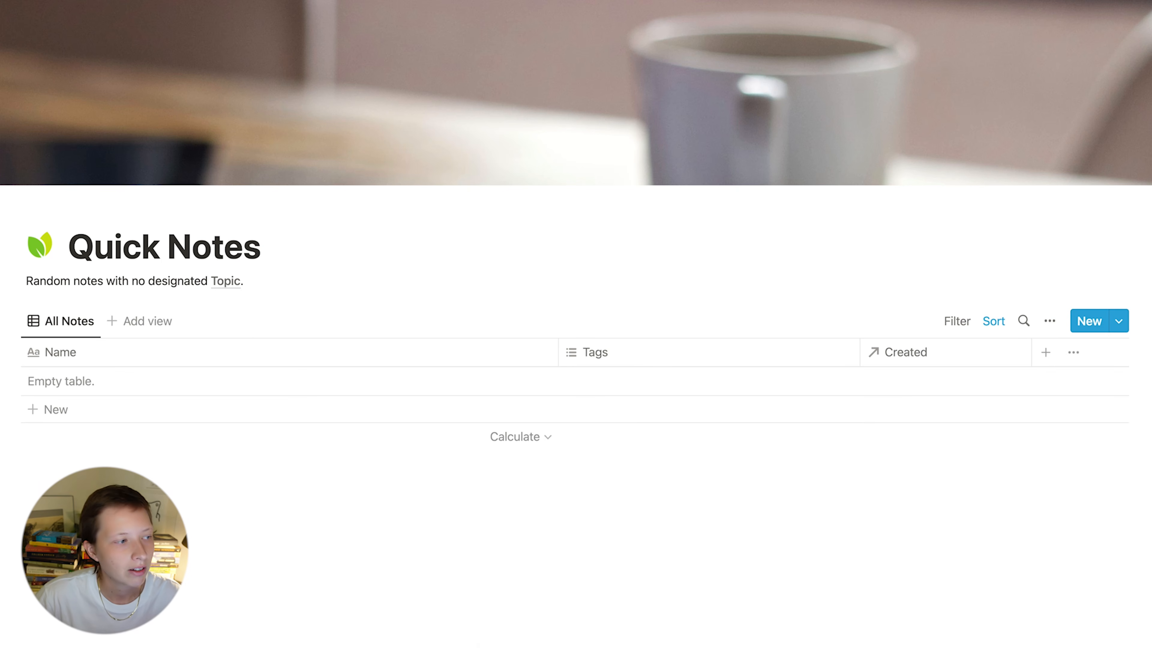
{"action": "key", "text": "super+["}
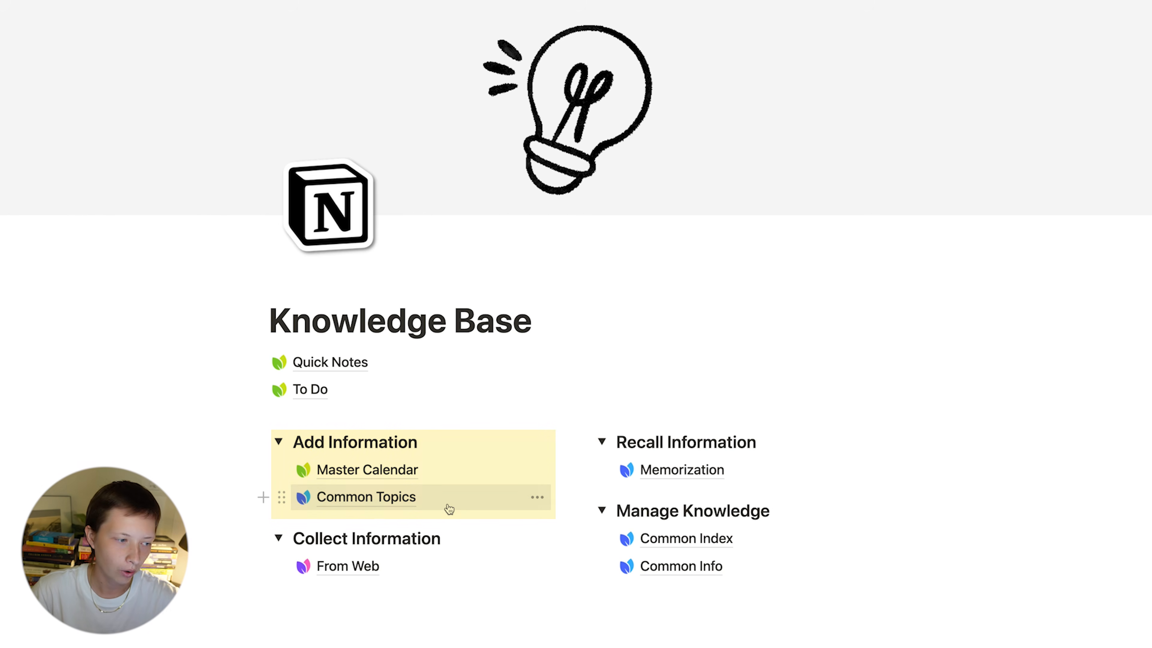
Step: View the Common Topics database from the Knowledge Base page, and open the Common Info database
{"action": "left_click", "coordinate": [365, 497]}
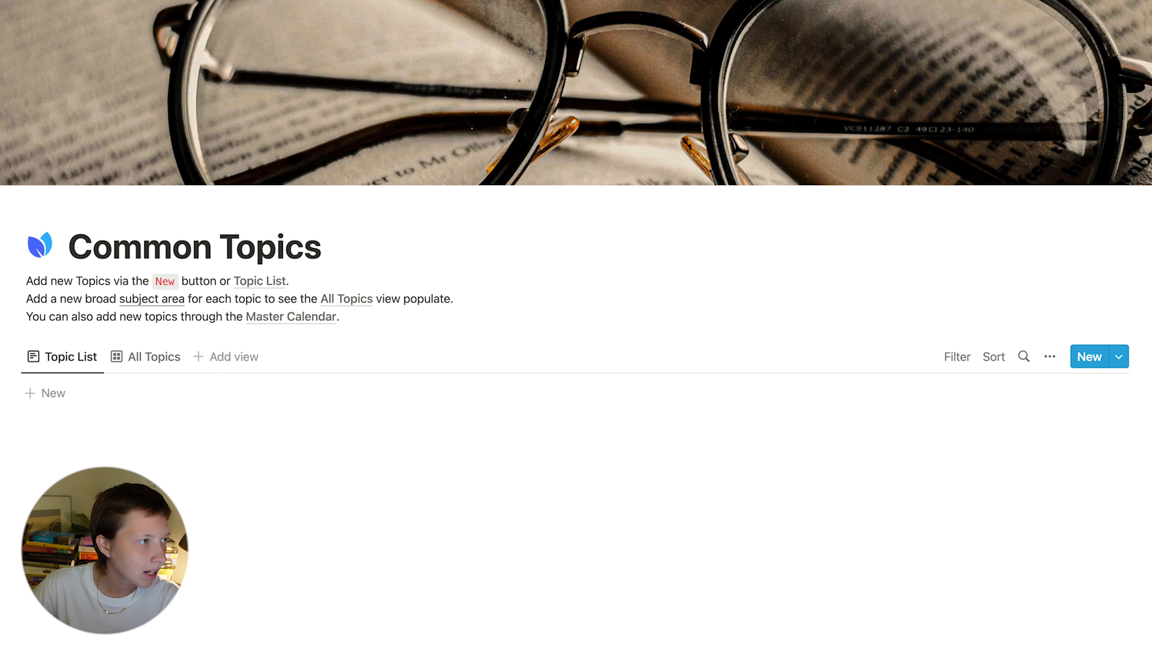
{"action": "key", "text": "super+["}
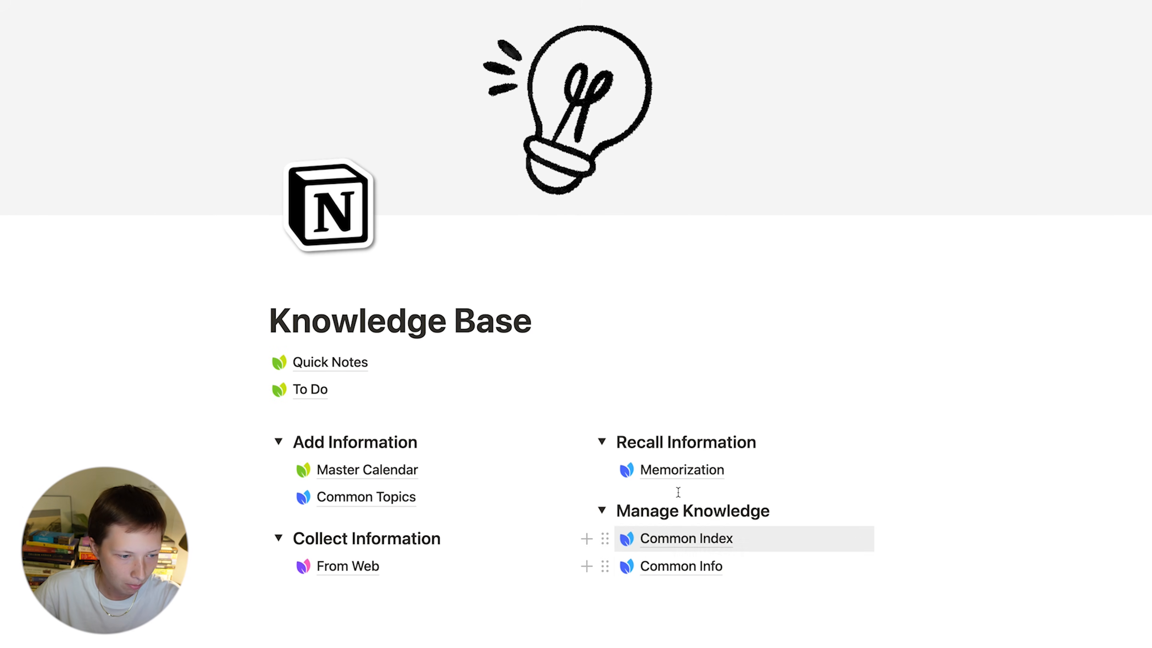
{"action": "left_click", "coordinate": [646, 575]}
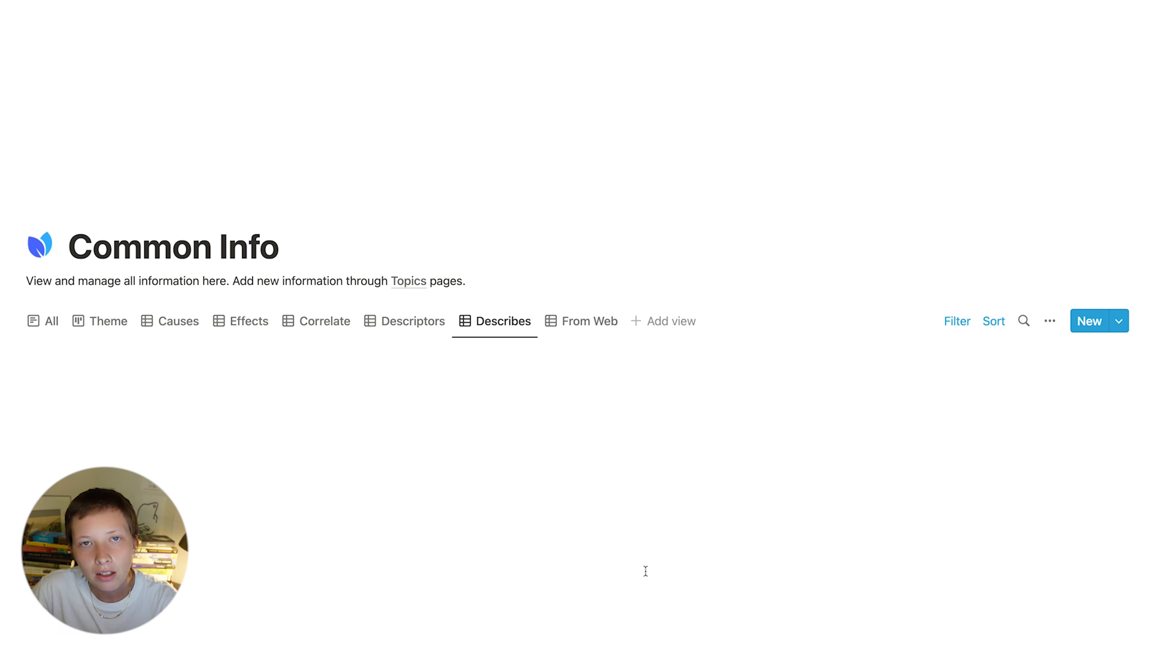
Step: Switch to the *Knowledge Base window, open its Common Info database and browse the list of information entries
{"action": "key", "text": "ctrl+Up"}
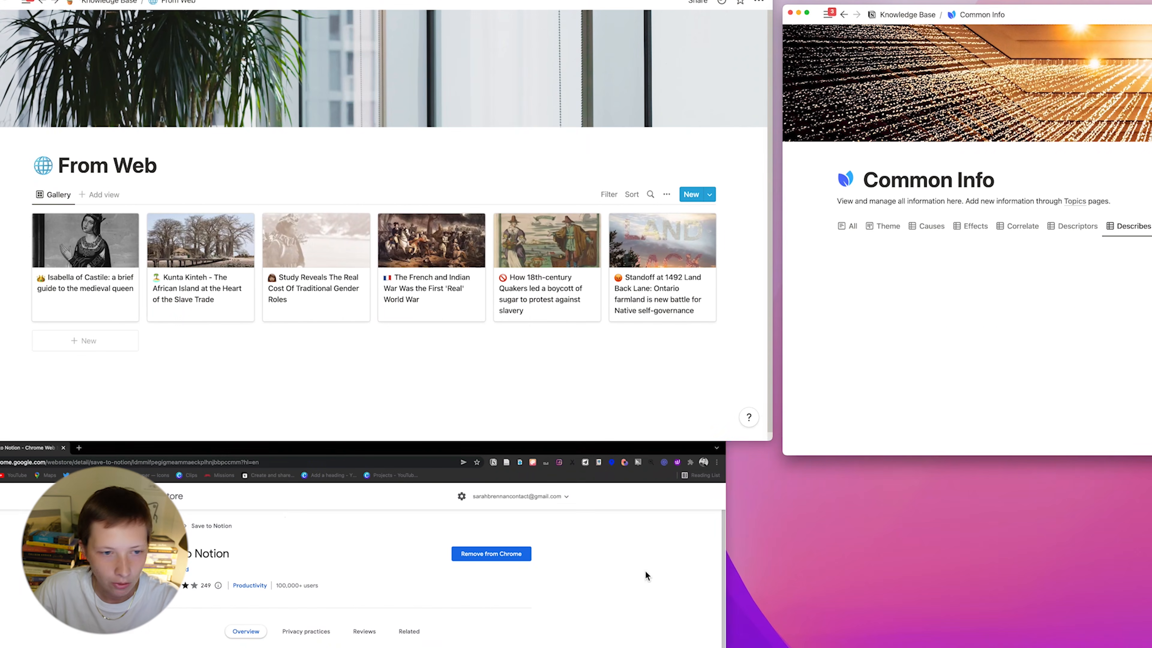
{"action": "left_click", "coordinate": [389, 421]}
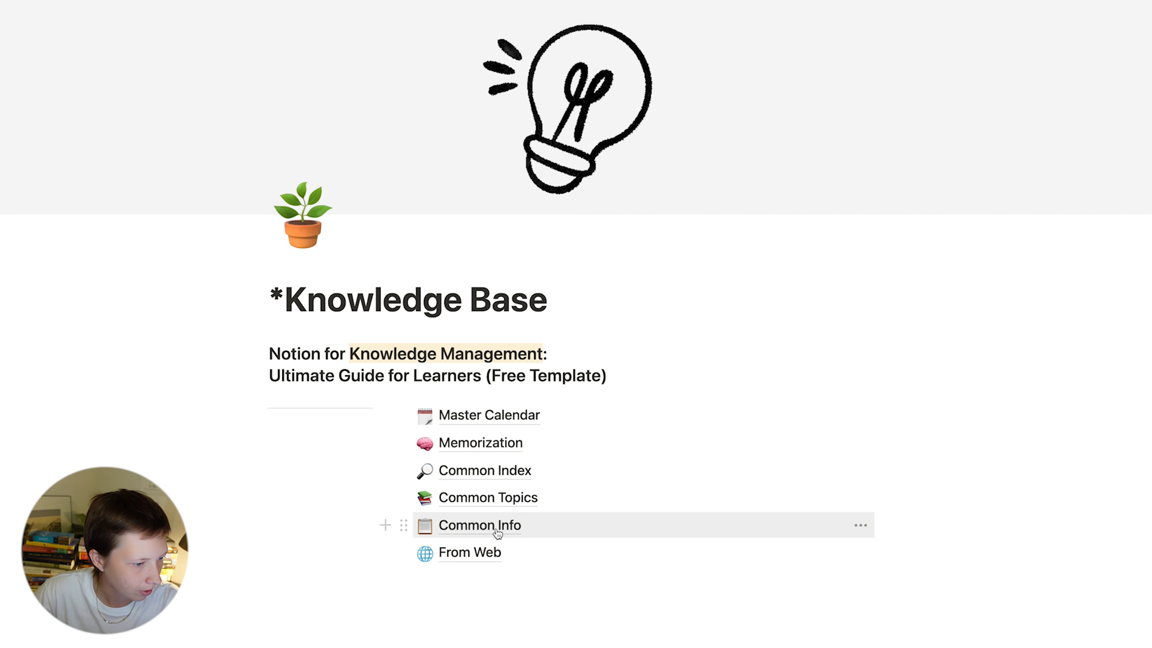
{"action": "left_click", "coordinate": [480, 525]}
{"action": "scroll", "coordinate": [481, 524], "scroll_direction": "down", "scroll_amount": 3}
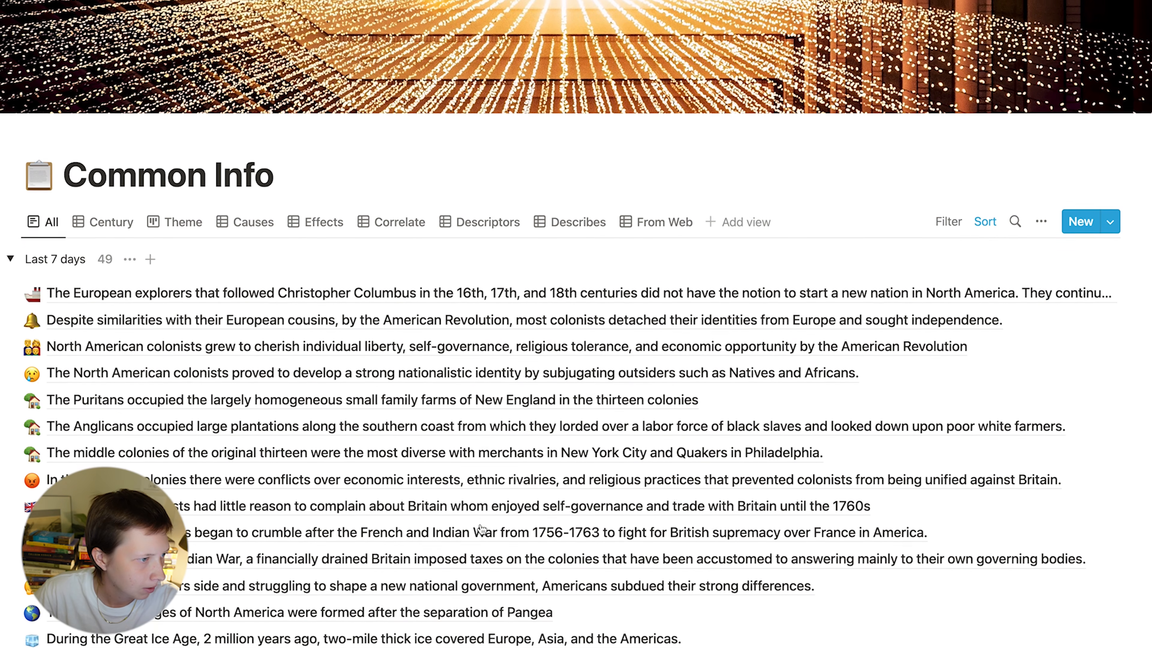
{"action": "scroll", "coordinate": [382, 437], "scroll_direction": "down", "scroll_amount": 7}
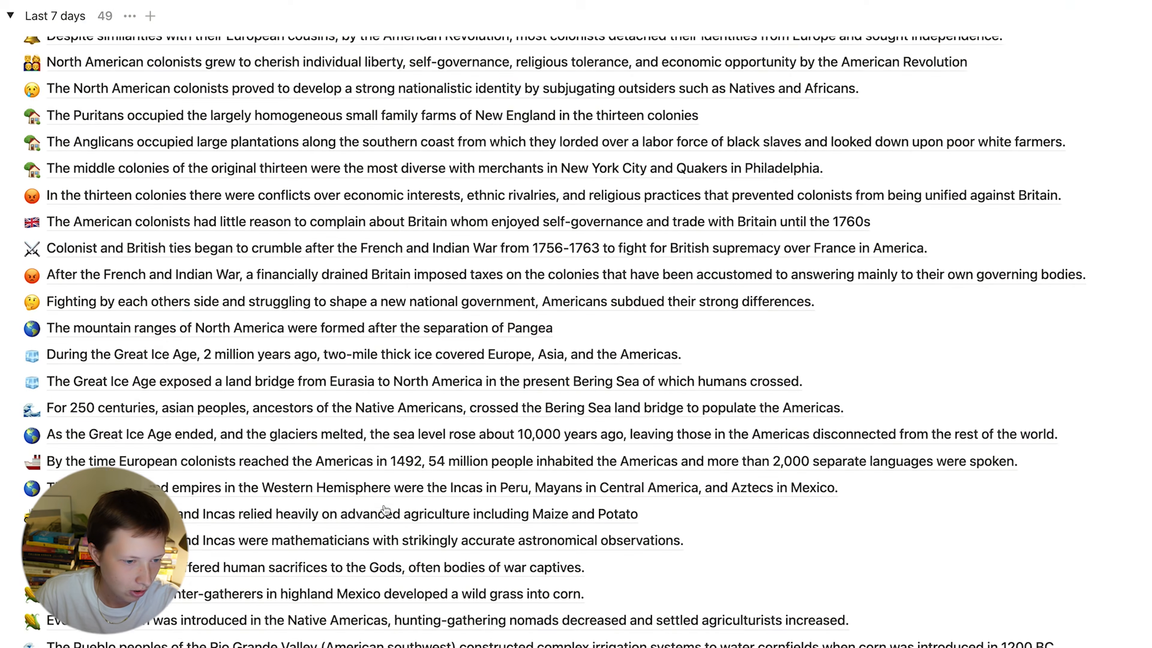
{"action": "scroll", "coordinate": [385, 511], "scroll_direction": "up", "scroll_amount": 3}
{"action": "scroll", "coordinate": [386, 510], "scroll_direction": "up", "scroll_amount": 4}
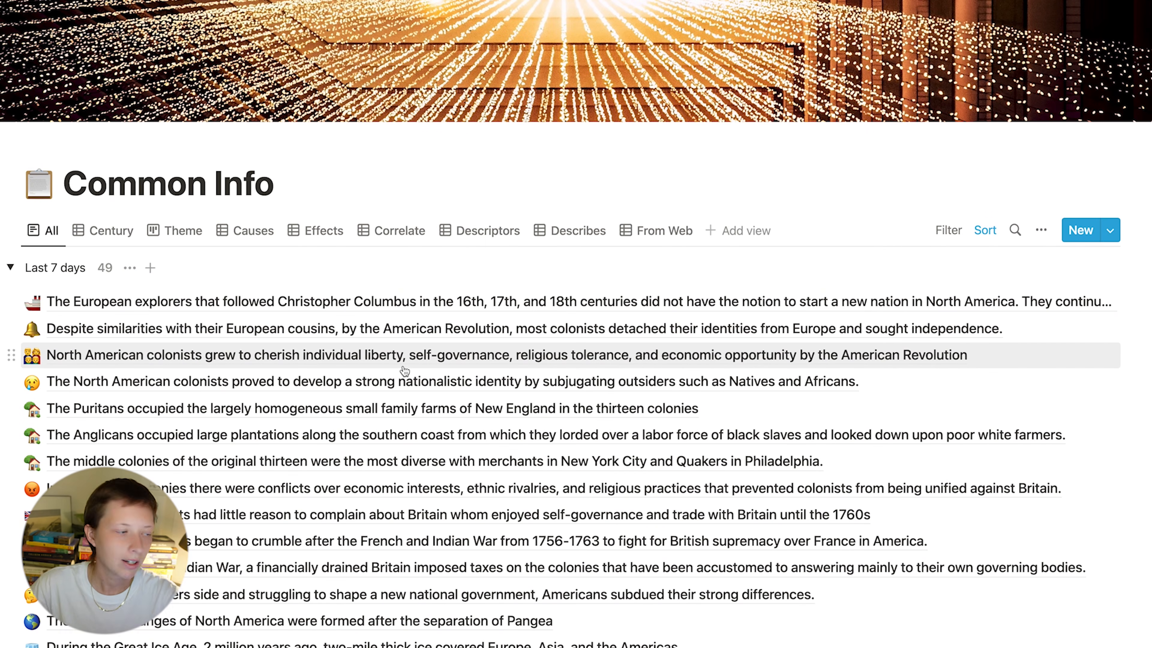
Step: Open the entry about the Puritans occupying New England's small family farms and examine its properties and Topic relation
{"action": "left_click", "coordinate": [257, 407]}
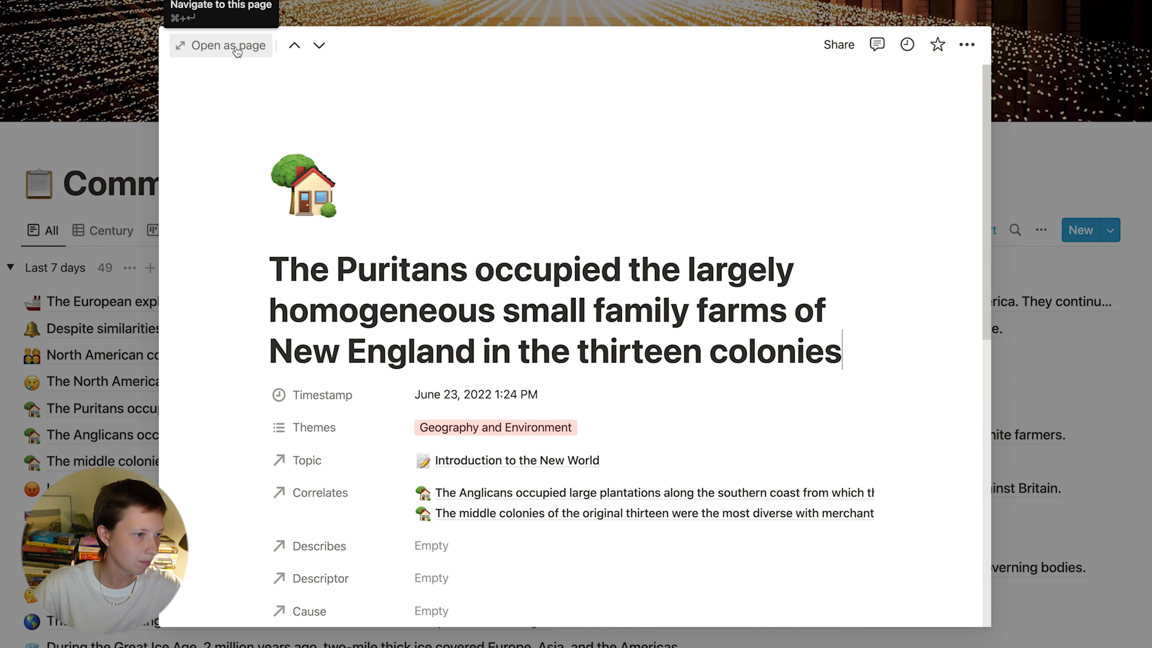
{"action": "scroll", "coordinate": [280, 393], "scroll_direction": "down", "scroll_amount": 2}
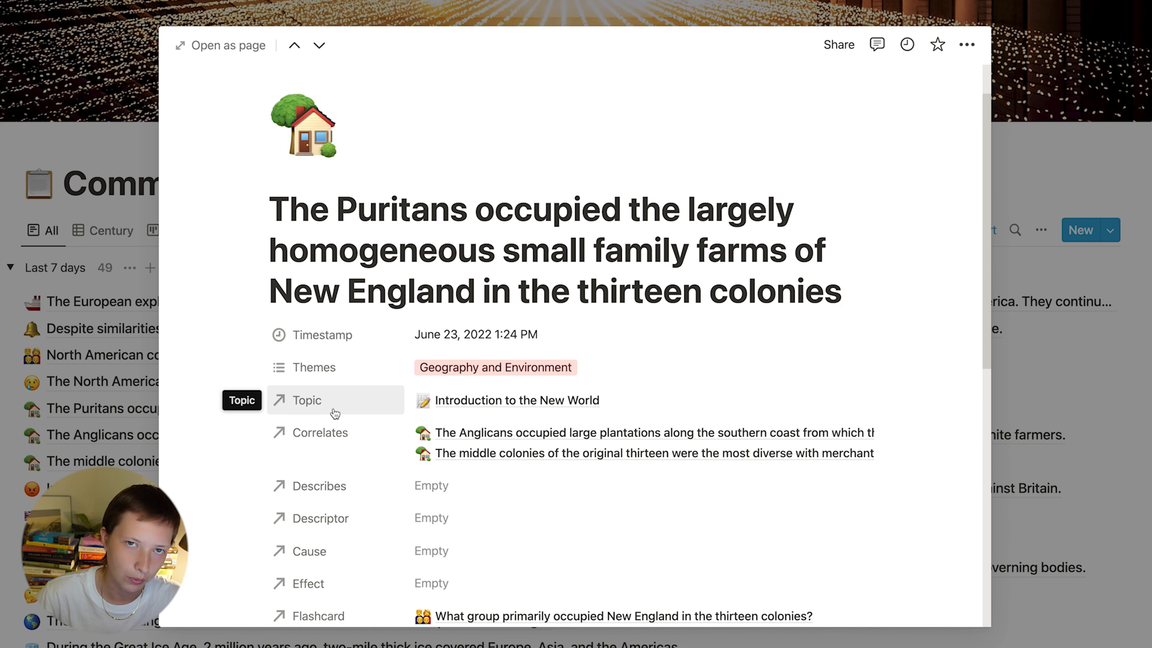
{"action": "left_click", "coordinate": [494, 407]}
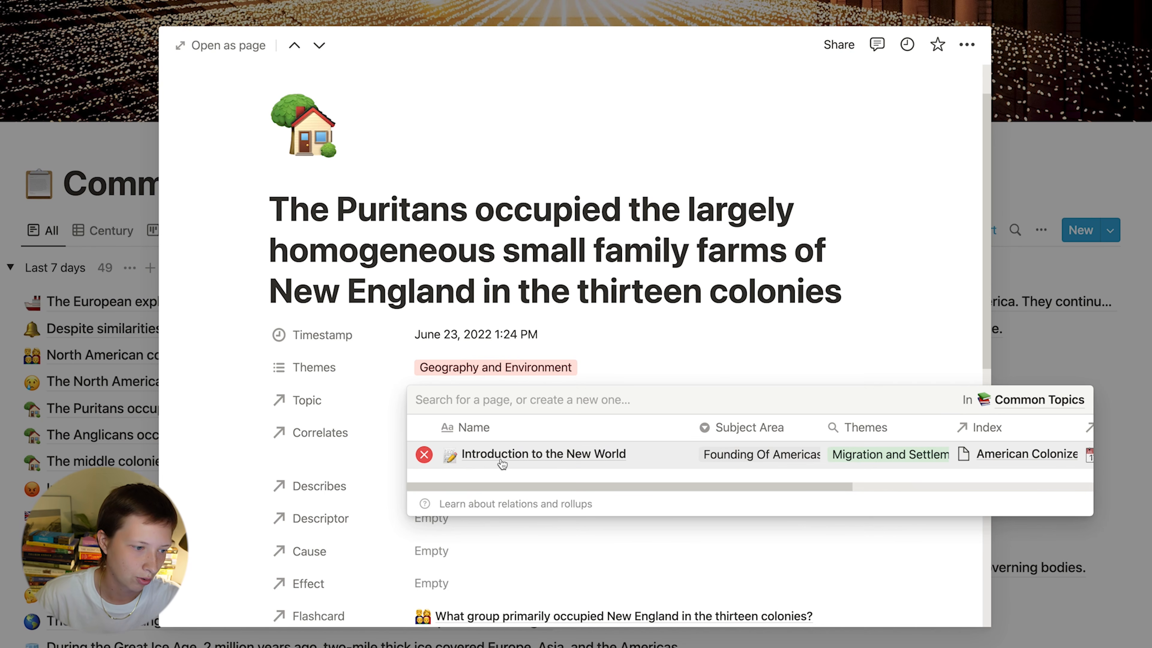
{"action": "left_click", "coordinate": [269, 272]}
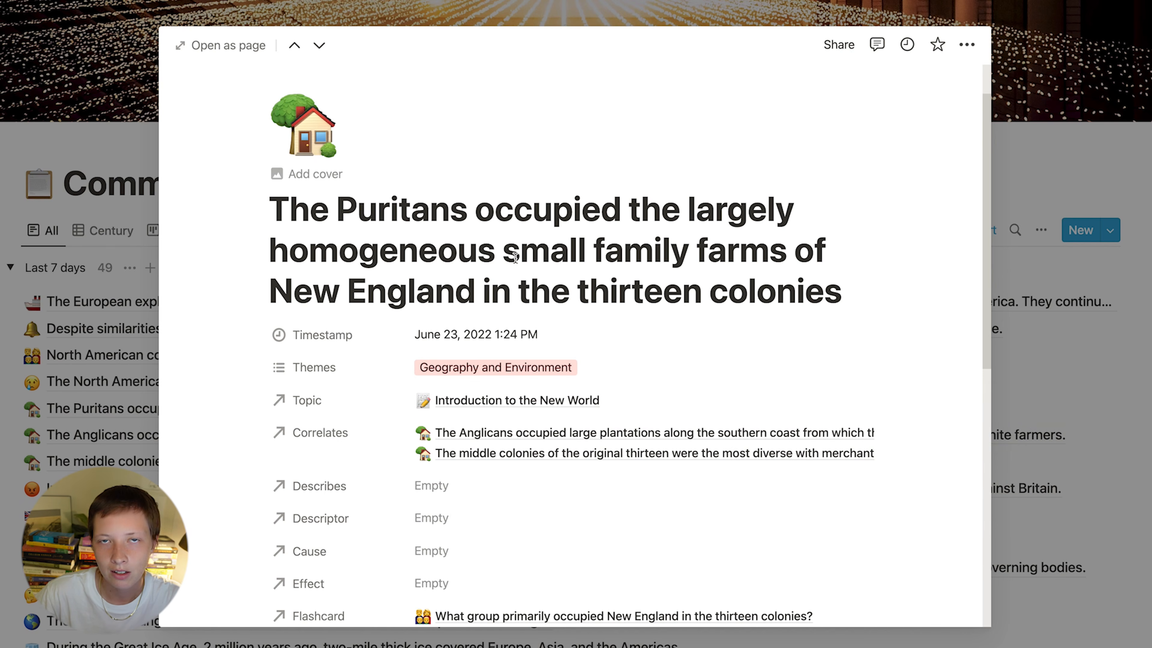
Step: Open the entry's linked topic Introduction to the New World as a full page and browse its Info table and flashcard board
{"action": "left_click", "coordinate": [539, 400]}
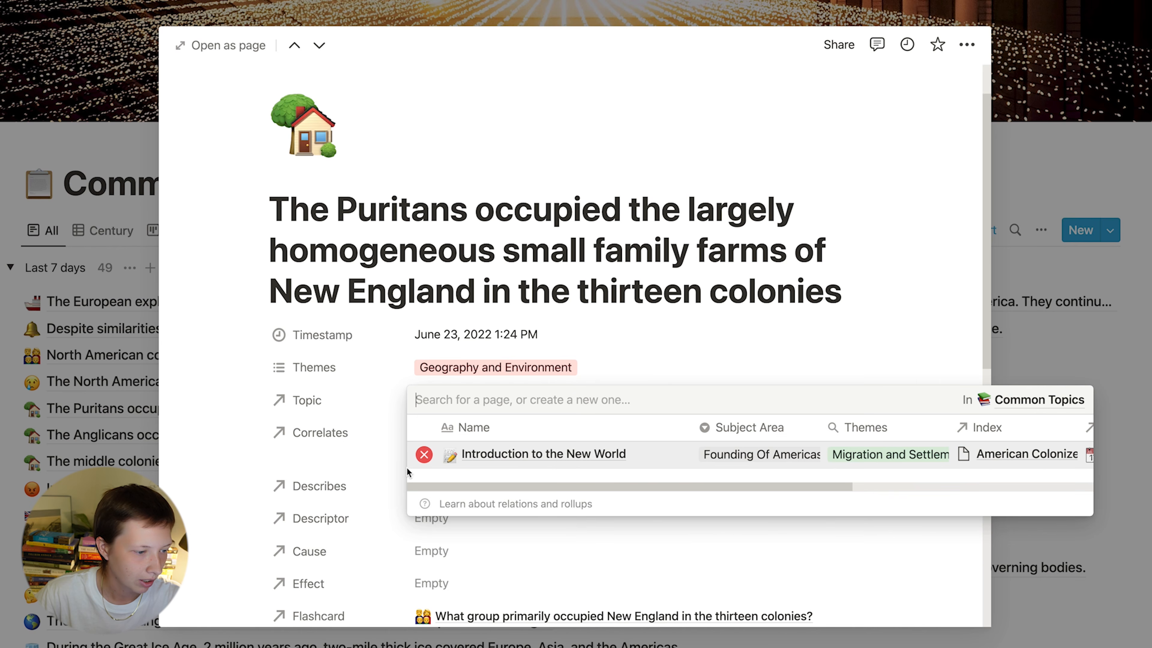
{"action": "left_click", "coordinate": [550, 456]}
{"action": "left_click", "coordinate": [205, 46]}
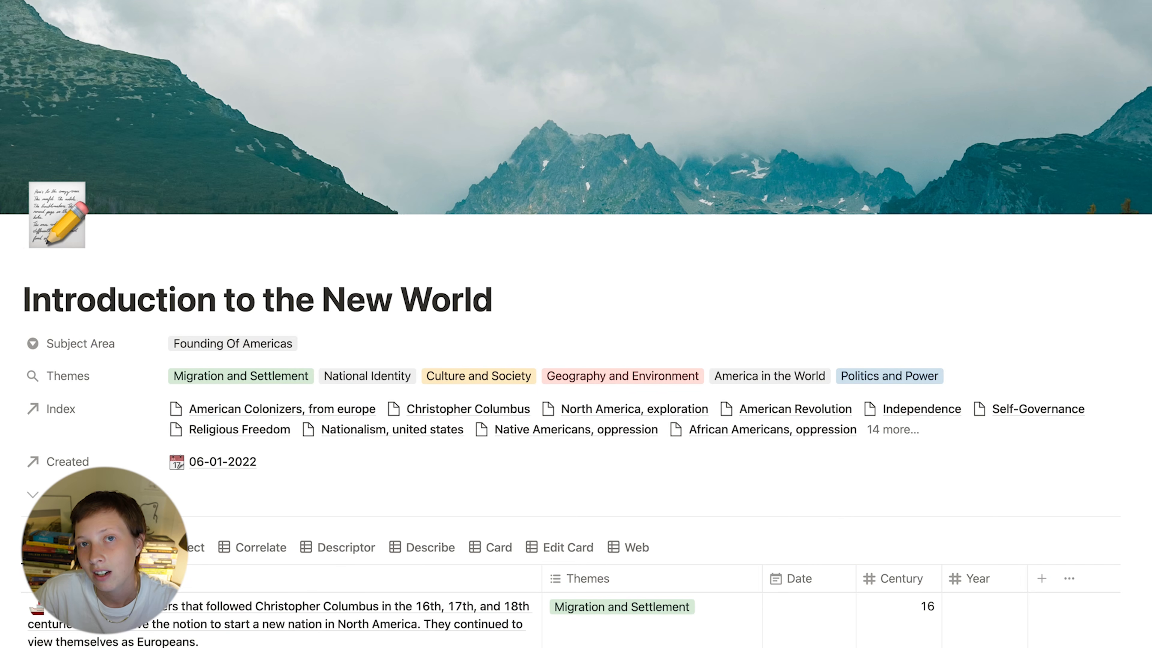
{"action": "scroll", "coordinate": [570, 305], "scroll_direction": "down", "scroll_amount": 5}
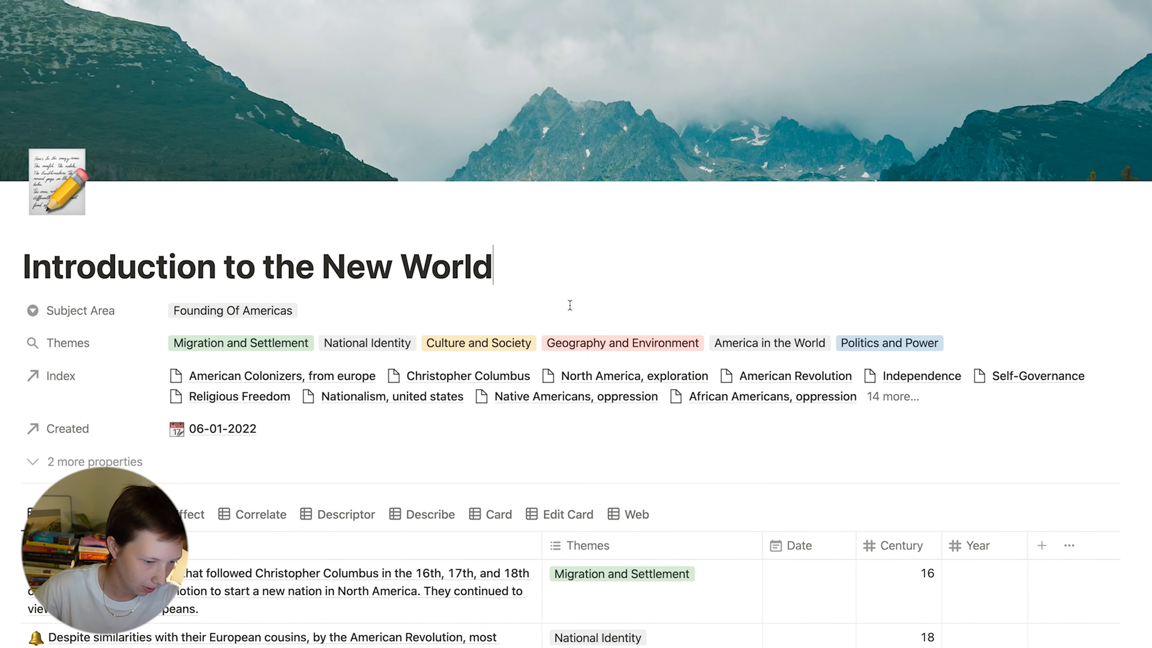
{"action": "scroll", "coordinate": [570, 305], "scroll_direction": "down", "scroll_amount": 10}
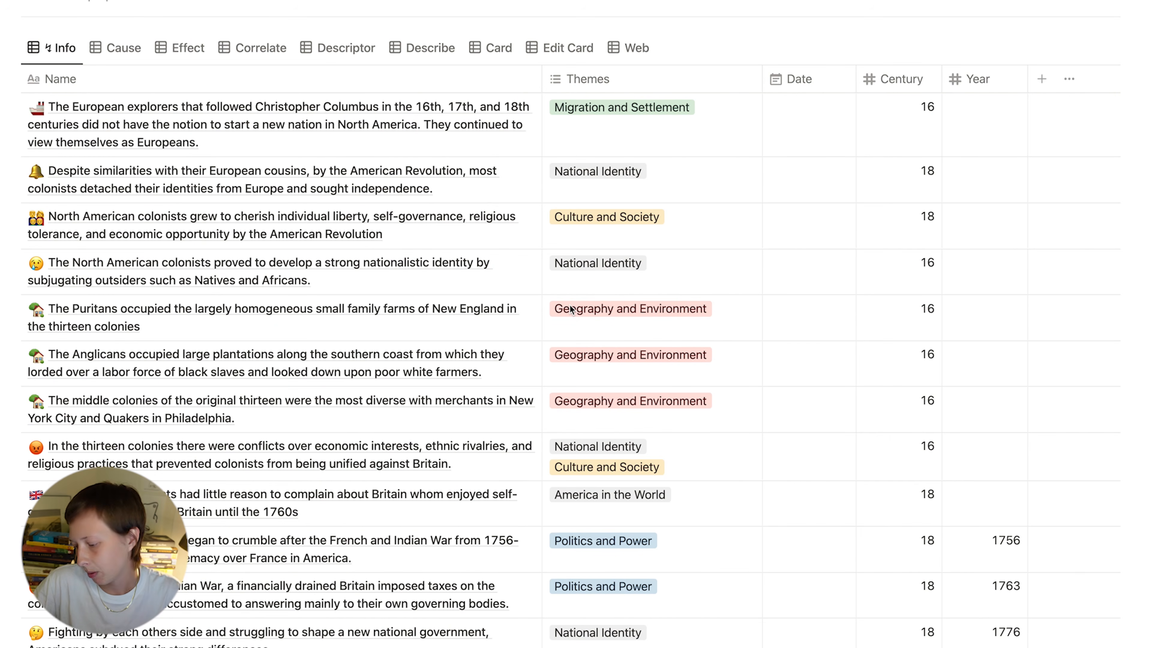
{"action": "scroll", "coordinate": [570, 309], "scroll_direction": "down", "scroll_amount": 15}
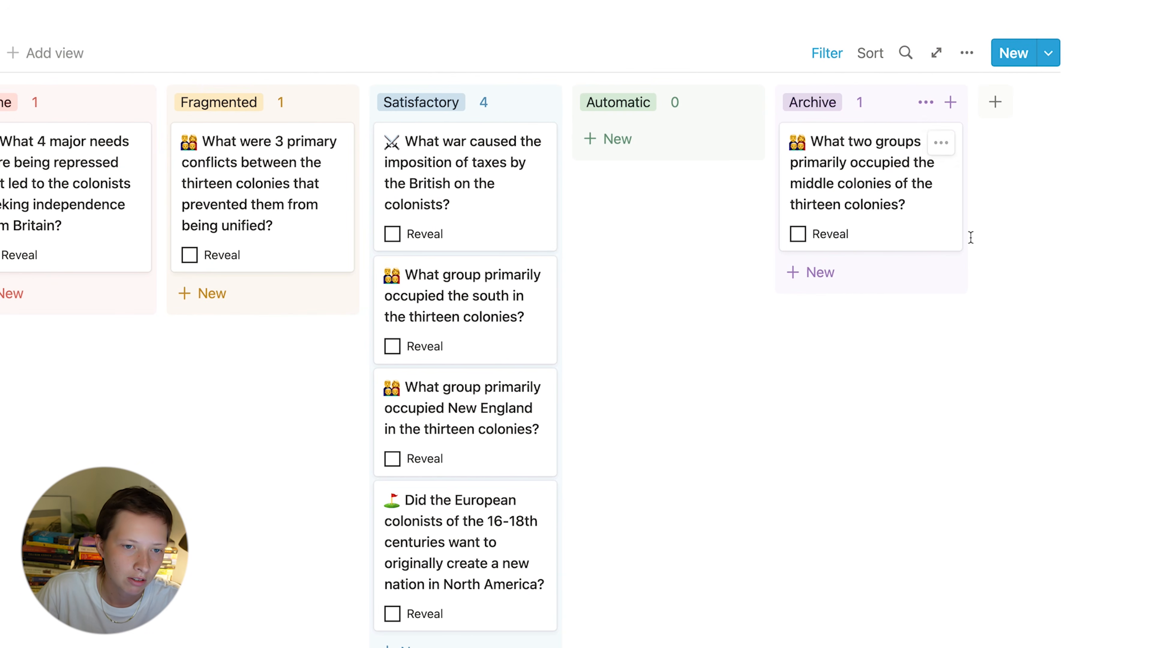
Step: Reveal and hide the answer on the Archive flashcard about the middle colonies, and select the card in the None column
{"action": "left_click", "coordinate": [799, 234]}
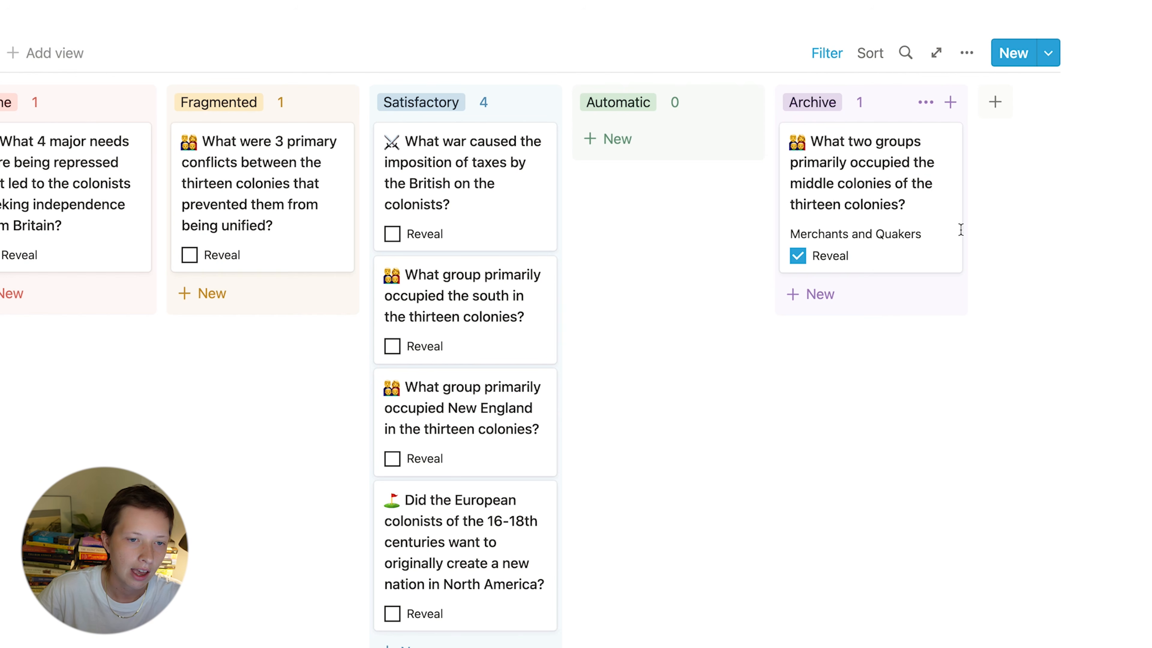
{"action": "left_click", "coordinate": [798, 258]}
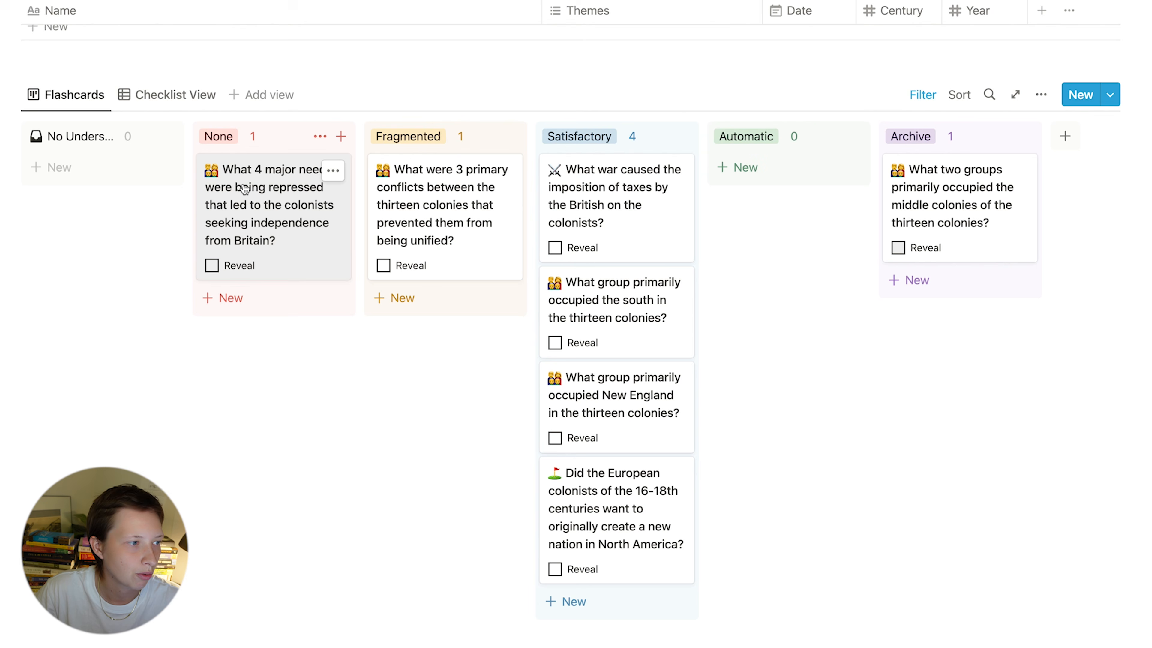
{"action": "mouse_move", "coordinate": [248, 176]}
{"action": "left_mouse_down"}
{"action": "mouse_move", "coordinate": [471, 171]}
{"action": "mouse_move", "coordinate": [631, 150]}
{"action": "mouse_move", "coordinate": [558, 145]}
{"action": "mouse_move", "coordinate": [250, 181]}
{"action": "left_mouse_up"}
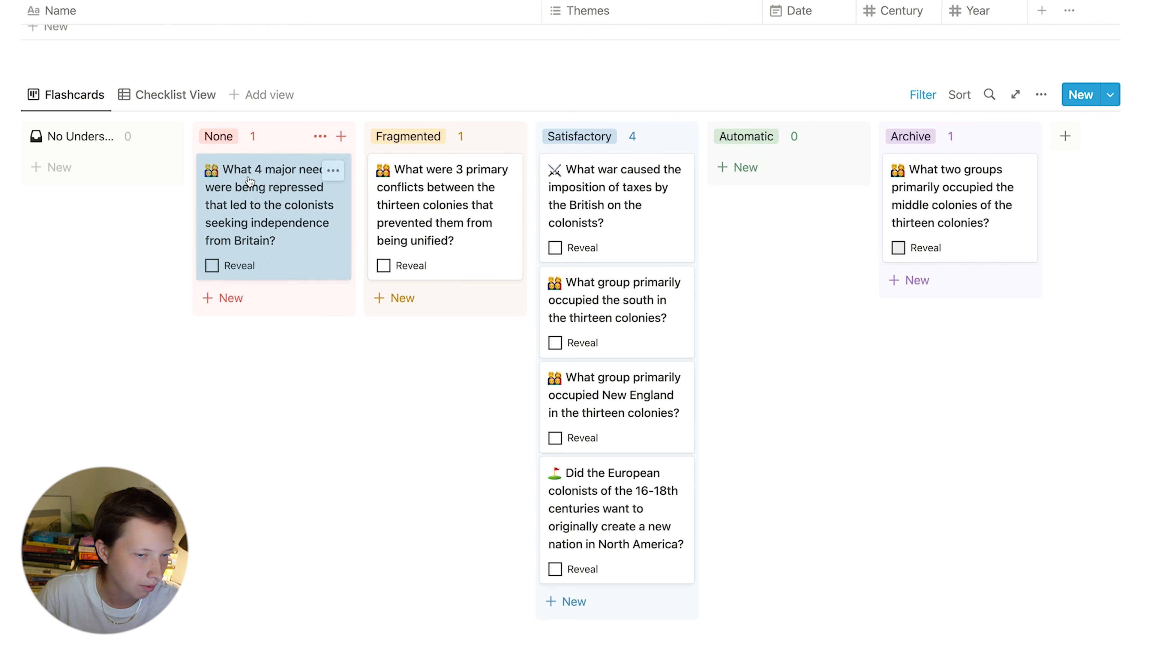
Step: Deselect the flashcard and review the Introduction to the New World topic's properties and Info table
{"action": "left_click", "coordinate": [891, 340]}
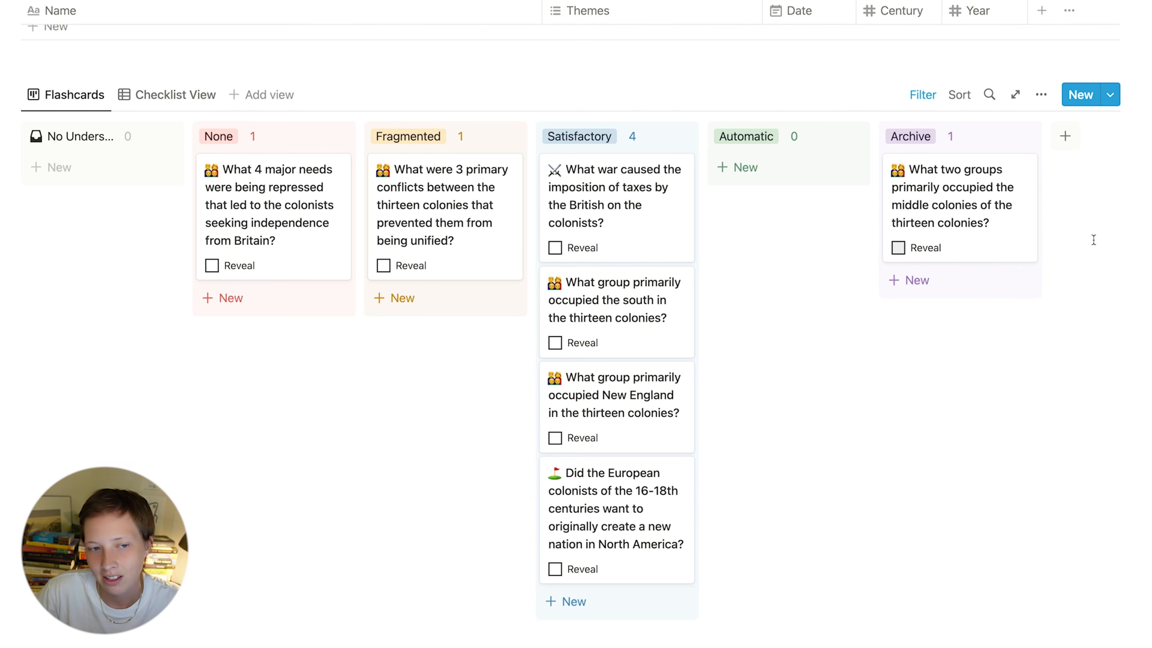
{"action": "scroll", "coordinate": [1125, 227], "scroll_direction": "up", "scroll_amount": 4}
{"action": "scroll", "coordinate": [1138, 221], "scroll_direction": "up", "scroll_amount": 15}
{"action": "scroll", "coordinate": [1139, 222], "scroll_direction": "up", "scroll_amount": 9}
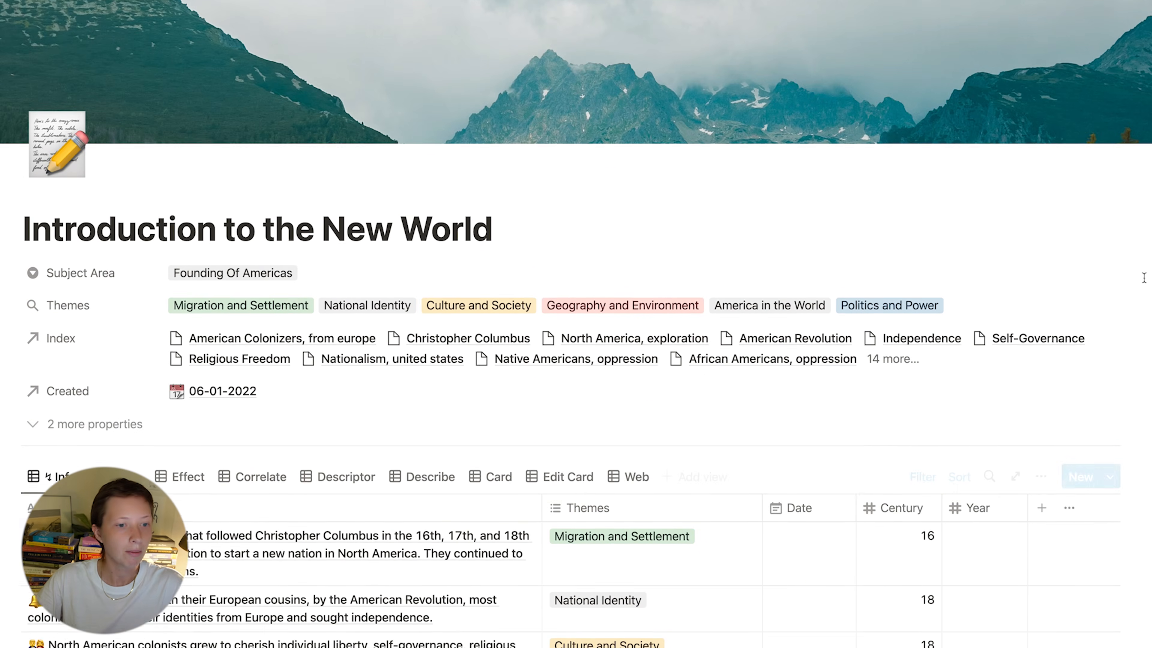
{"action": "scroll", "coordinate": [399, 480], "scroll_direction": "down", "scroll_amount": 5}
{"action": "scroll", "coordinate": [398, 480], "scroll_direction": "down", "scroll_amount": 2}
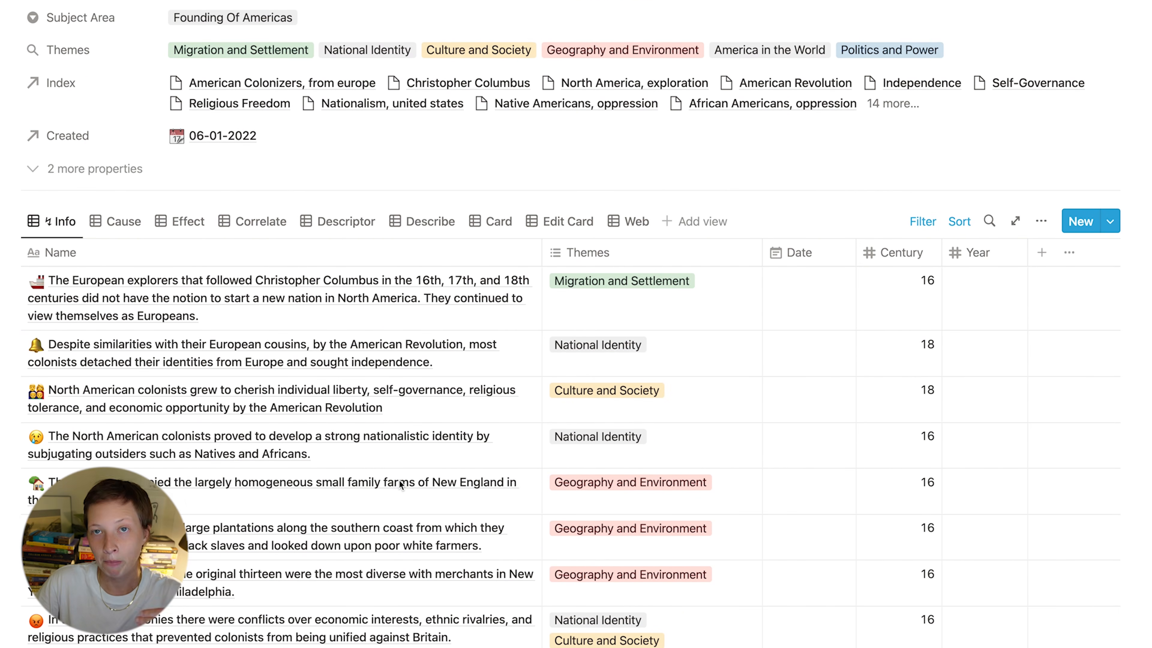
Step: Reveal the topic's two hidden properties and examine how the Information relation is configured with the Common Info database
{"action": "left_click", "coordinate": [72, 179]}
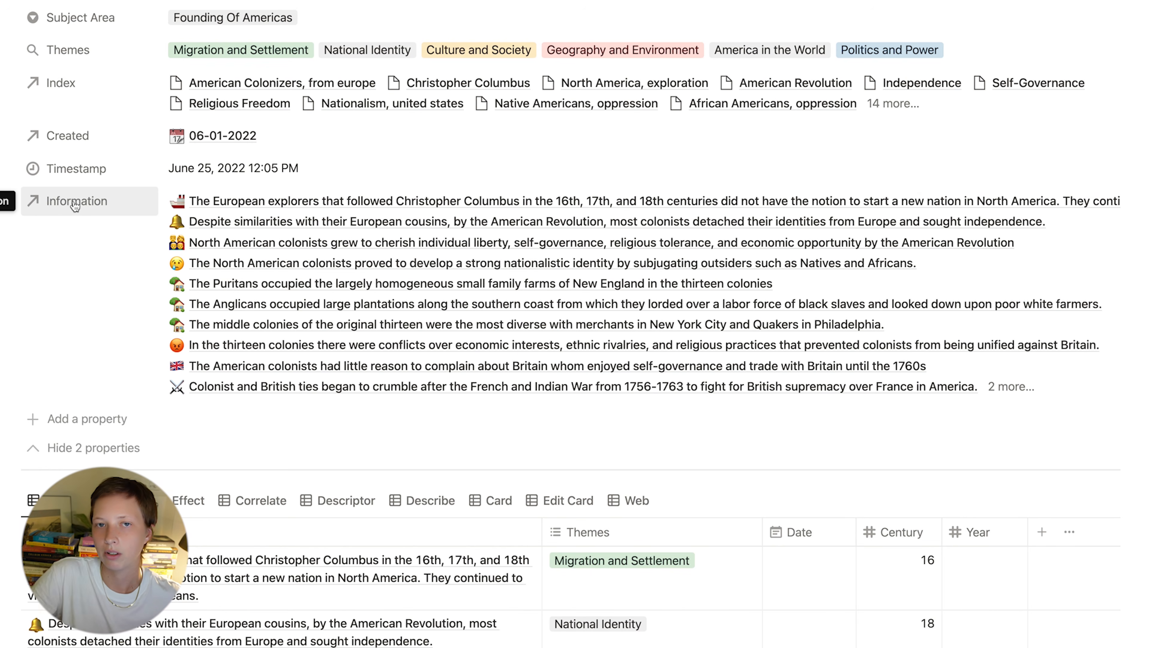
{"action": "left_click", "coordinate": [75, 203]}
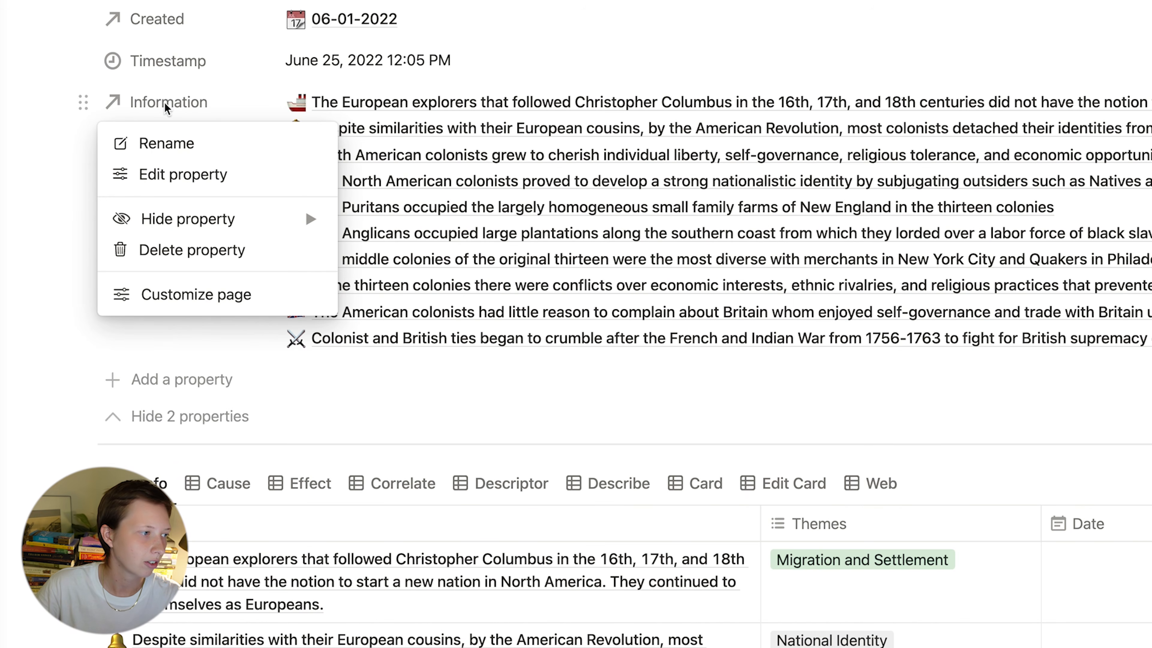
{"action": "left_click", "coordinate": [231, 174]}
{"action": "scroll", "coordinate": [231, 175], "scroll_direction": "down", "scroll_amount": 2}
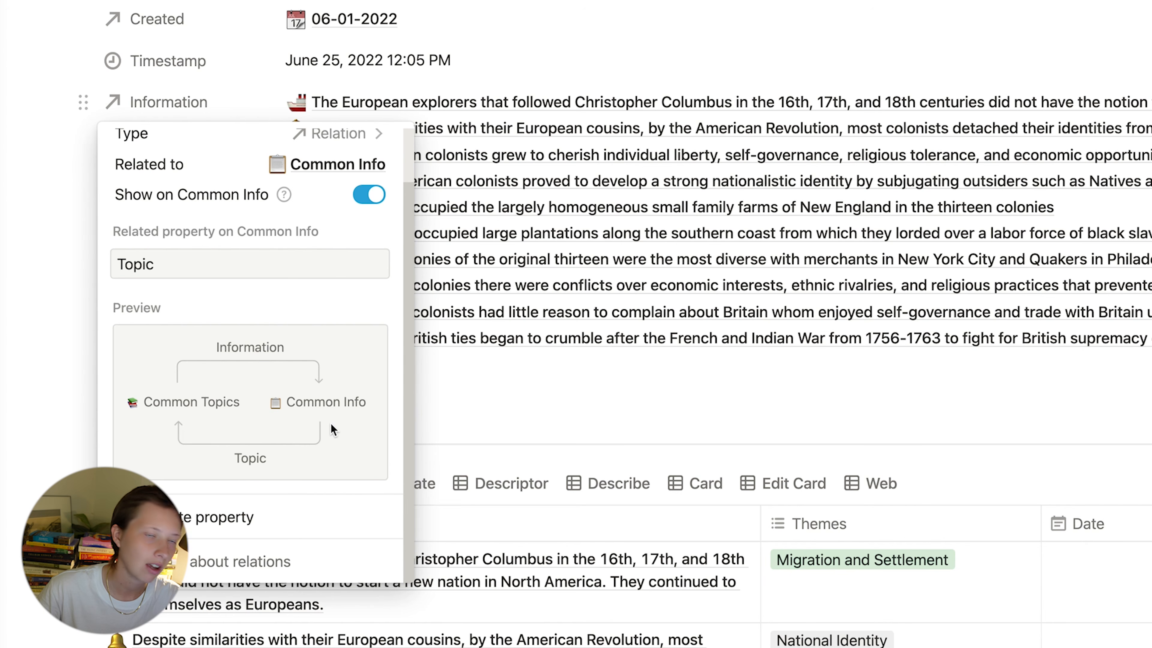
{"action": "left_click", "coordinate": [670, 581]}
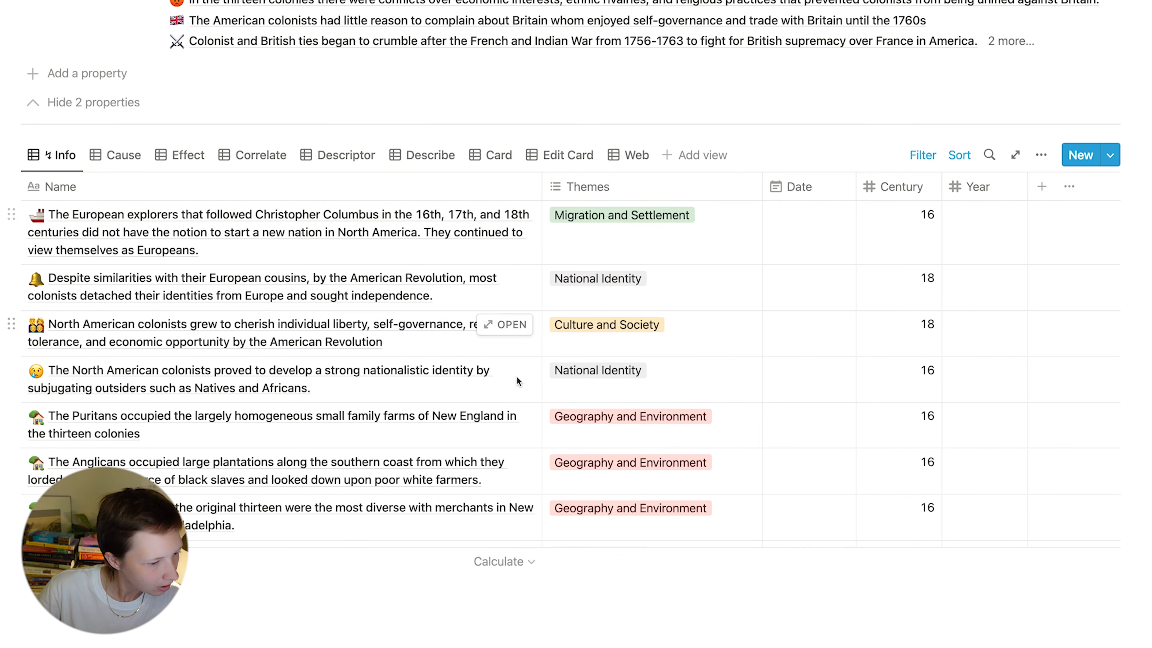
Step: Open the Puritans entry from the Info table, follow its Topic relation to Introduction to the New World, and close the preview
{"action": "left_click", "coordinate": [505, 418]}
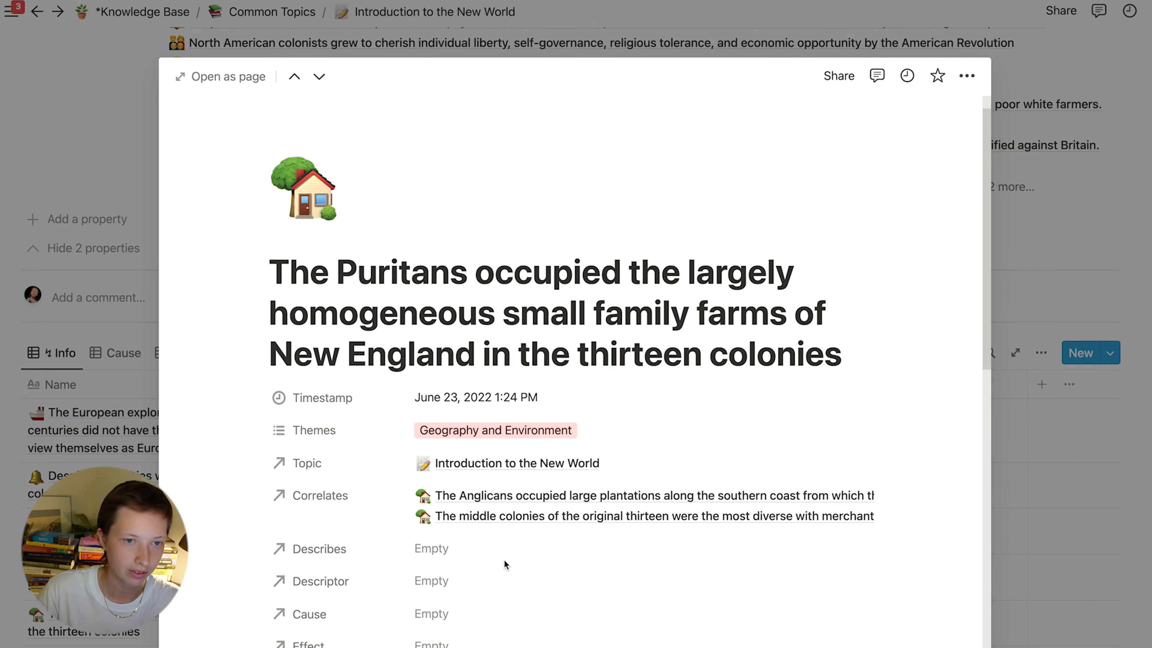
{"action": "scroll", "coordinate": [507, 565], "scroll_direction": "down", "scroll_amount": 1}
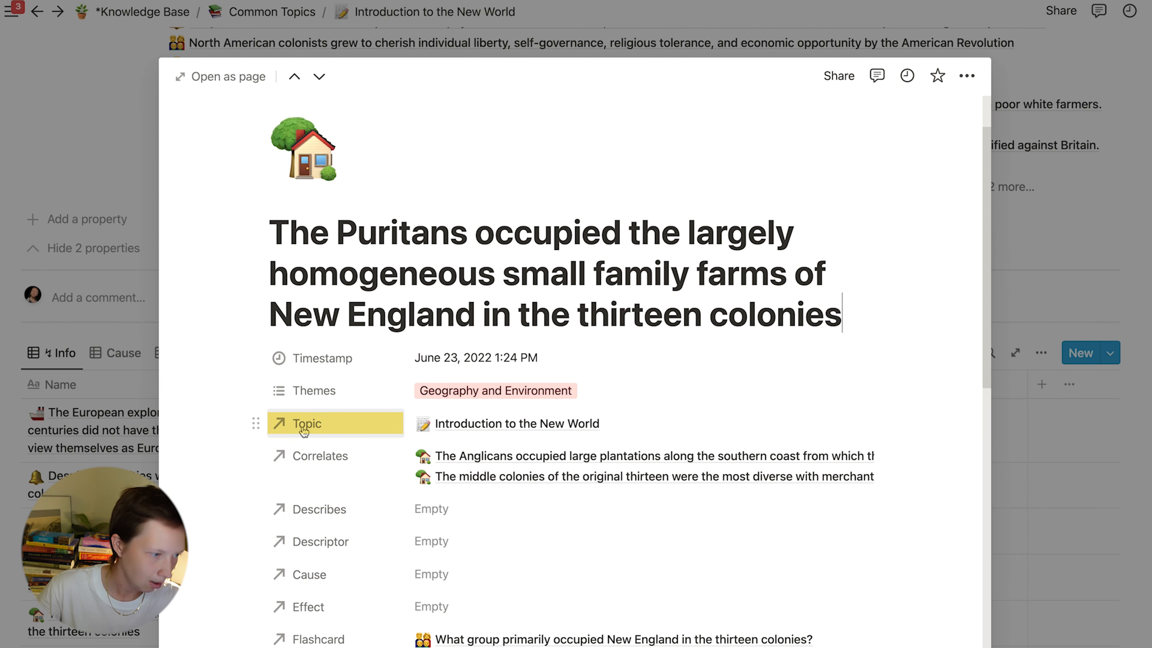
{"action": "left_click", "coordinate": [561, 423]}
{"action": "left_click", "coordinate": [578, 478]}
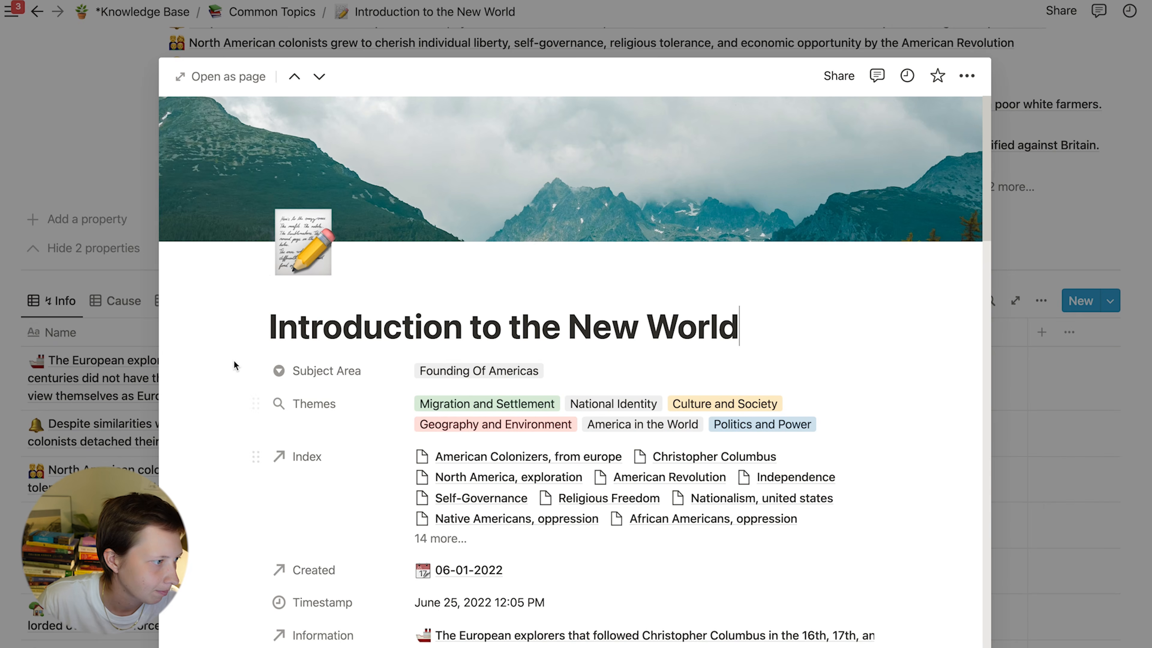
{"action": "key", "text": "Escape"}
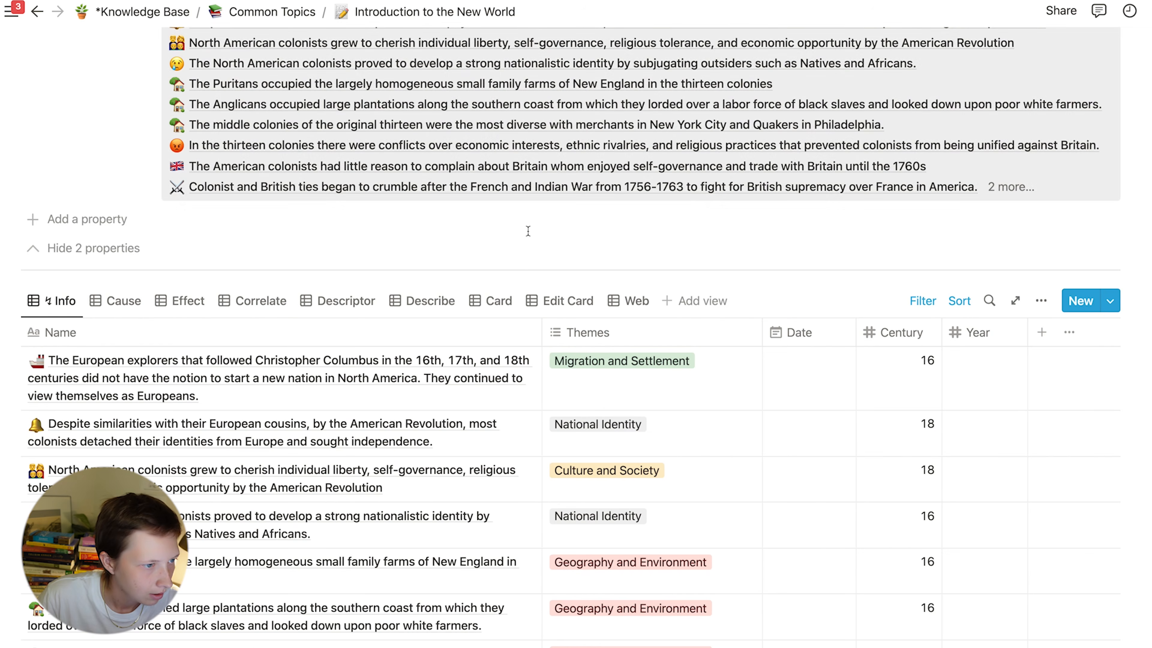
Step: Collapse the two extra properties on the Introduction to the New World topic page
{"action": "scroll", "coordinate": [534, 243], "scroll_direction": "up", "scroll_amount": 7}
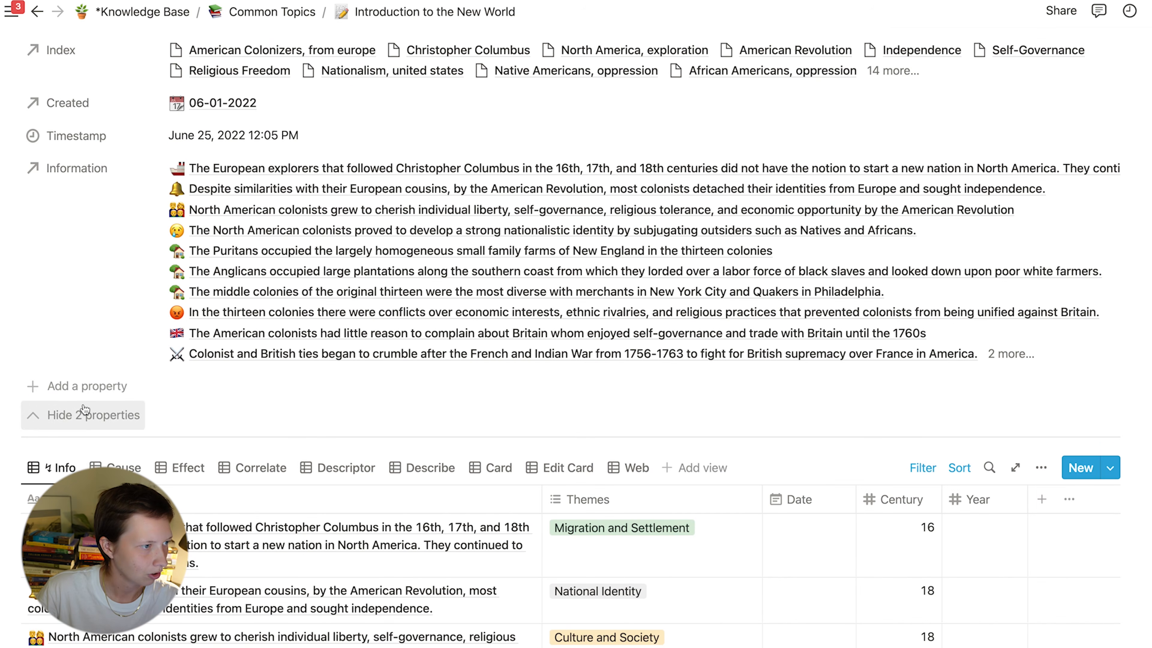
{"action": "left_click", "coordinate": [84, 412]}
{"action": "scroll", "coordinate": [84, 409], "scroll_direction": "up", "scroll_amount": 7}
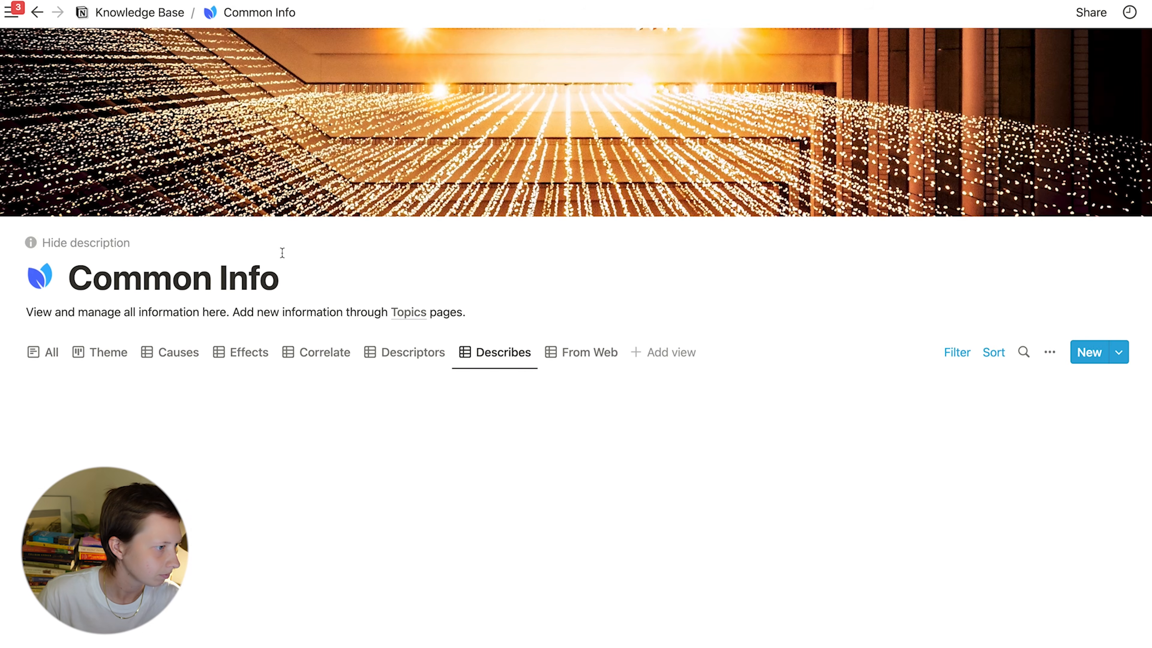
Step: Create a new topic in the Knowledge Base template's Common Topics list and open it as a full page
{"action": "left_click", "coordinate": [143, 16]}
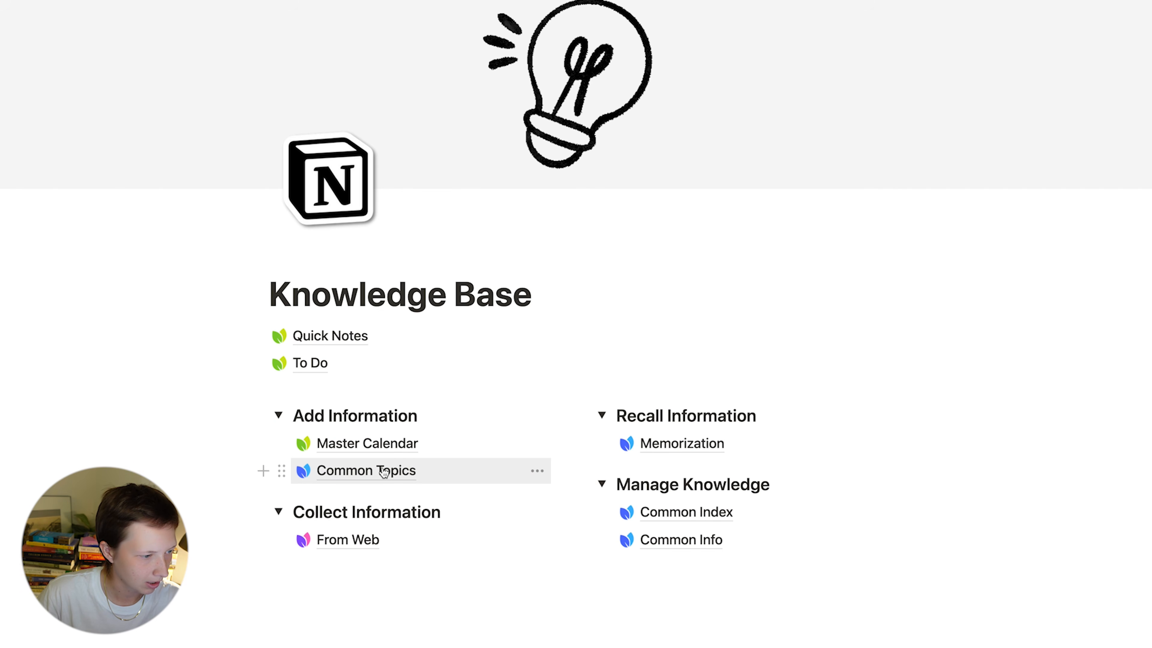
{"action": "left_click", "coordinate": [383, 472]}
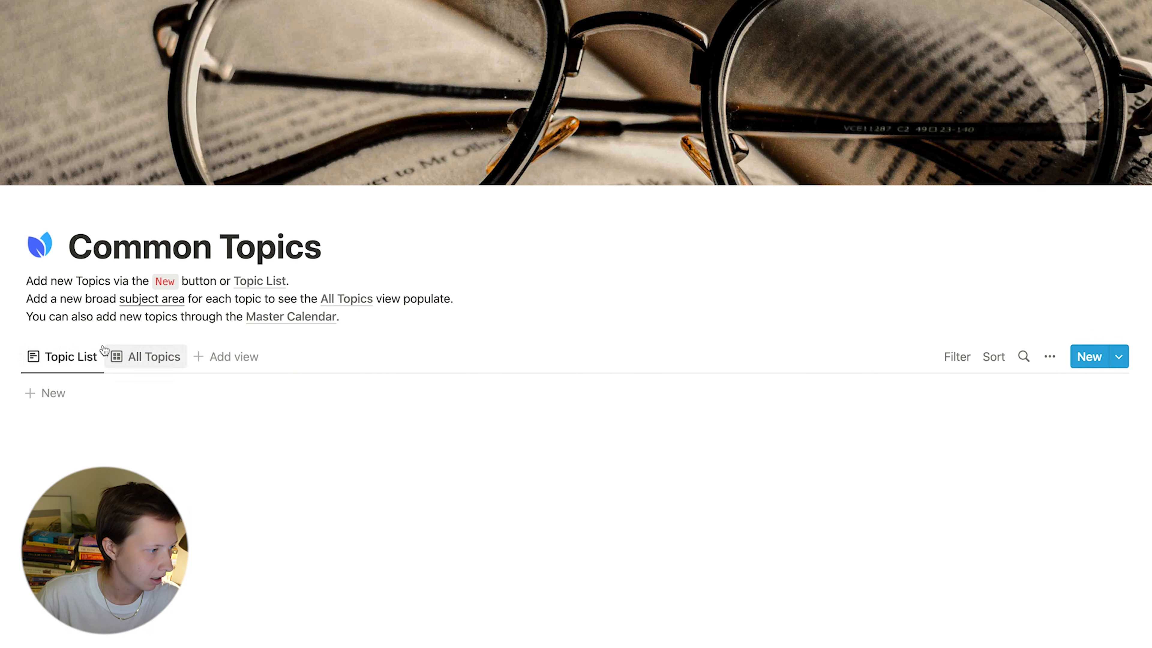
{"action": "left_click", "coordinate": [79, 394]}
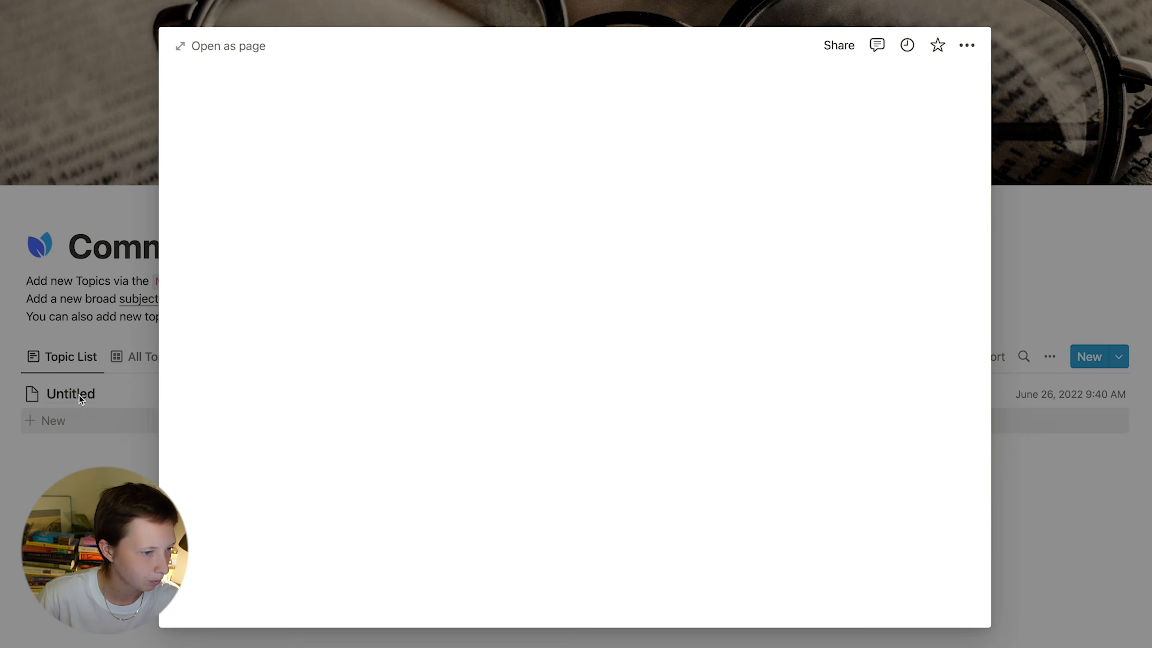
{"action": "left_click", "coordinate": [245, 59]}
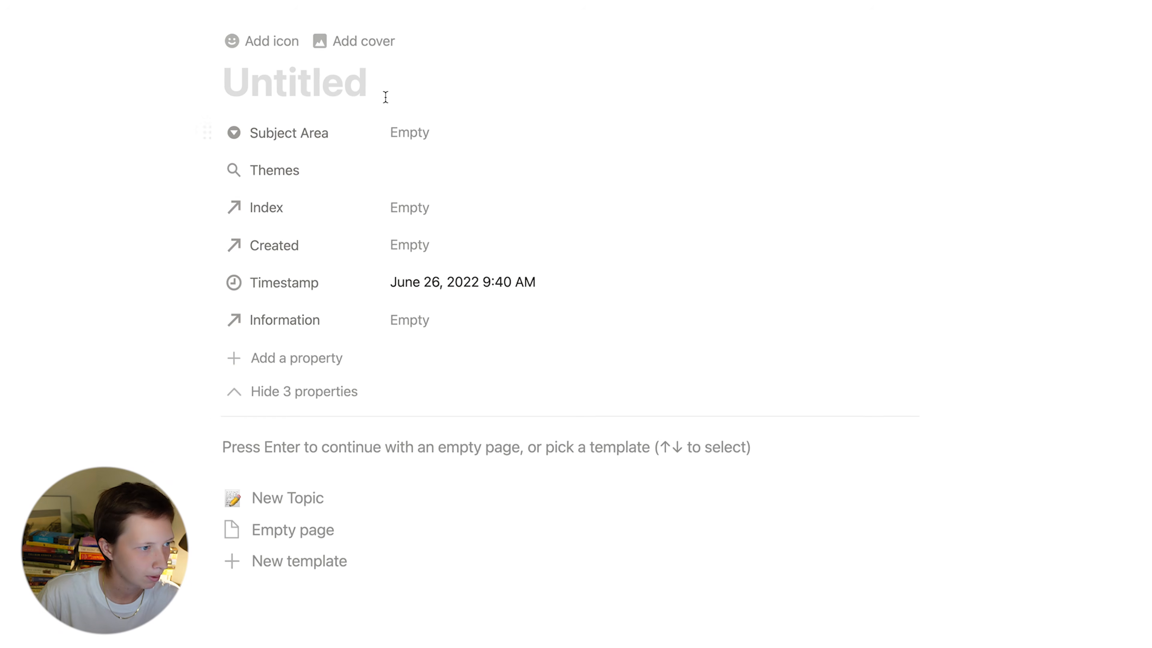
Step: Title the new topic page "Peopling The Americas"
{"action": "left_click", "coordinate": [373, 93]}
{"action": "type", "text": "Pe"}
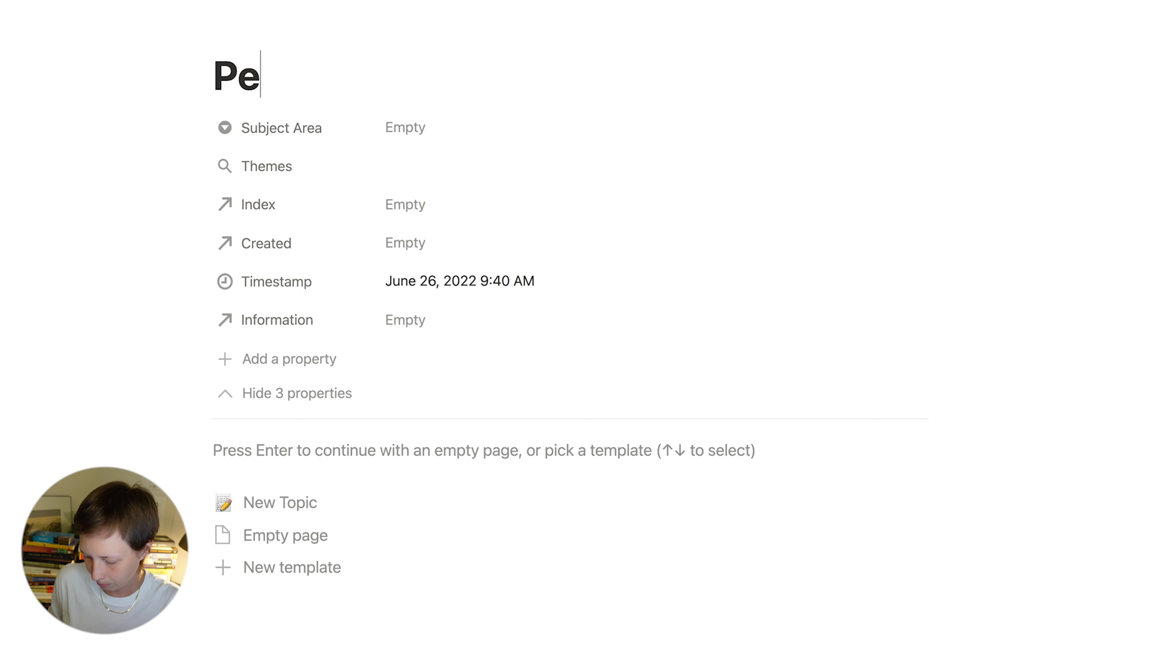
{"action": "type", "text": "opling The Americas"}
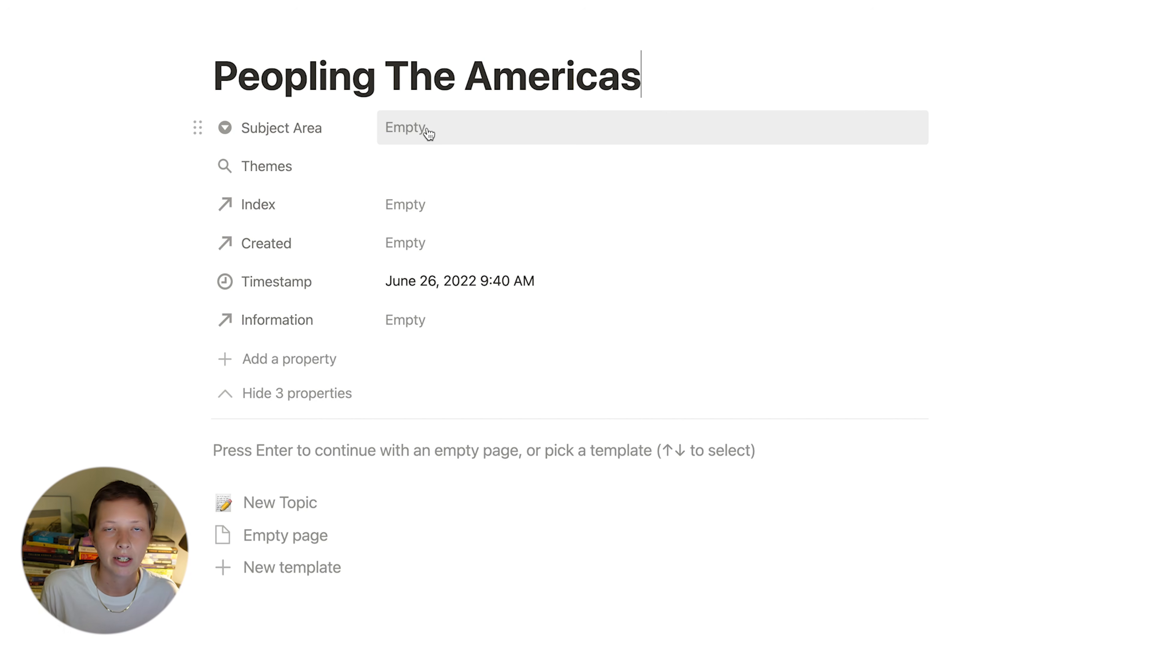
Step: Create the Subject Area option "Founding of Americas" for the topic and collapse its three extra properties
{"action": "left_click", "coordinate": [429, 132]}
{"action": "key", "text": "Escape"}
{"action": "left_click", "coordinate": [483, 127]}
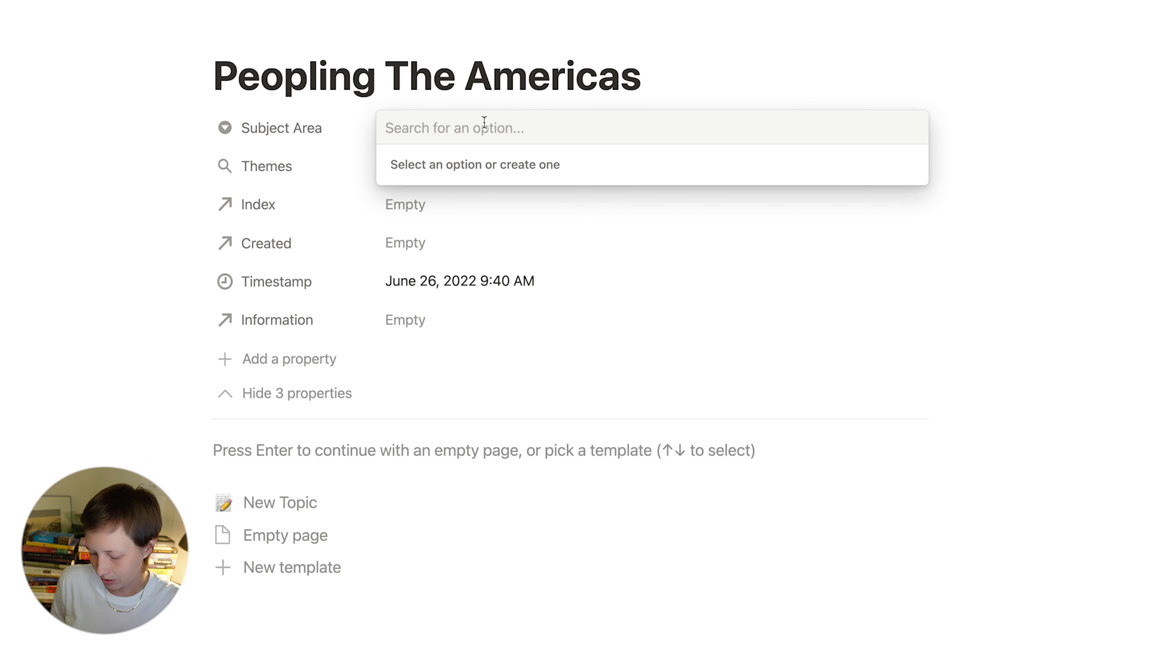
{"action": "type", "text": "Founding "}
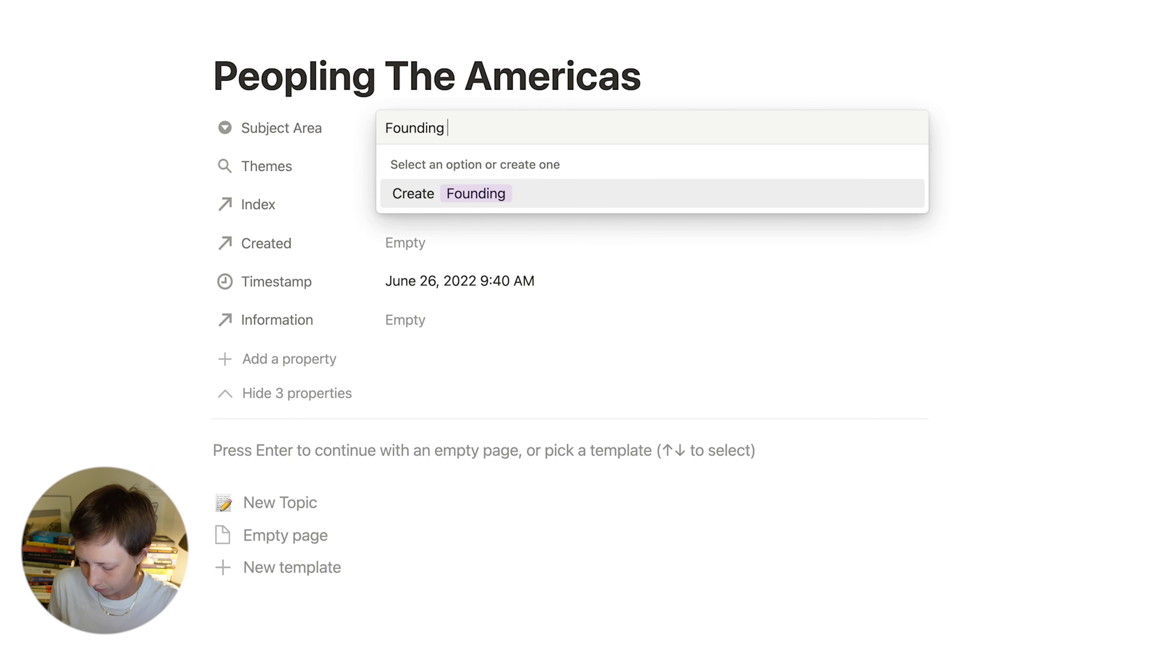
{"action": "type", "text": "of Americas"}
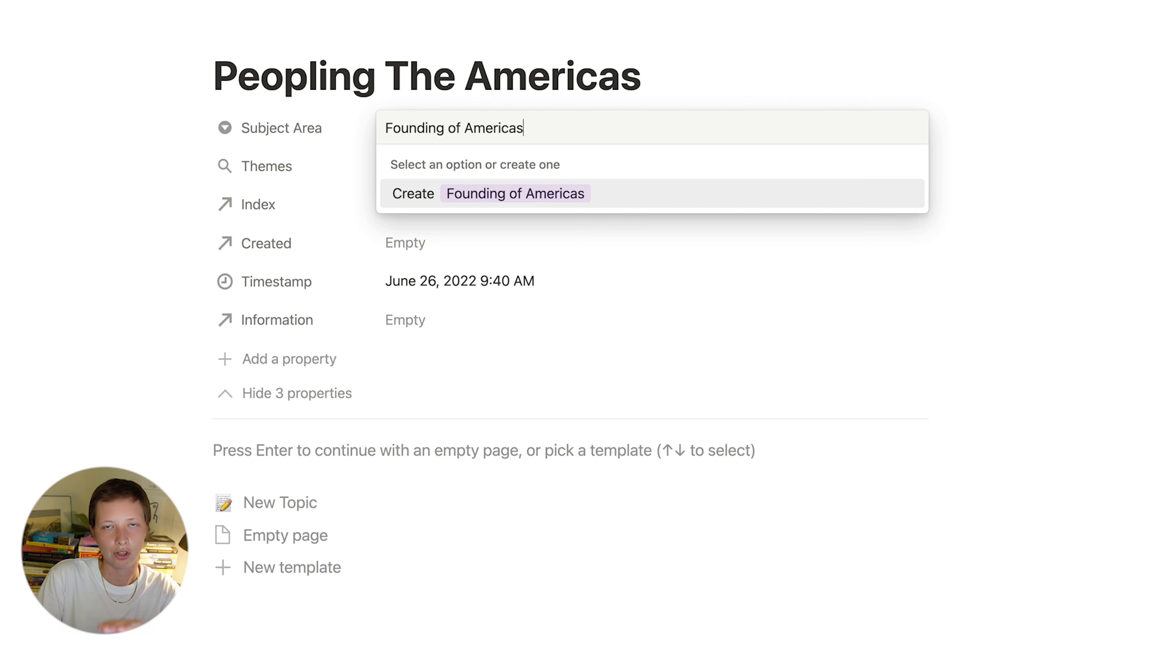
{"action": "left_click", "coordinate": [479, 201]}
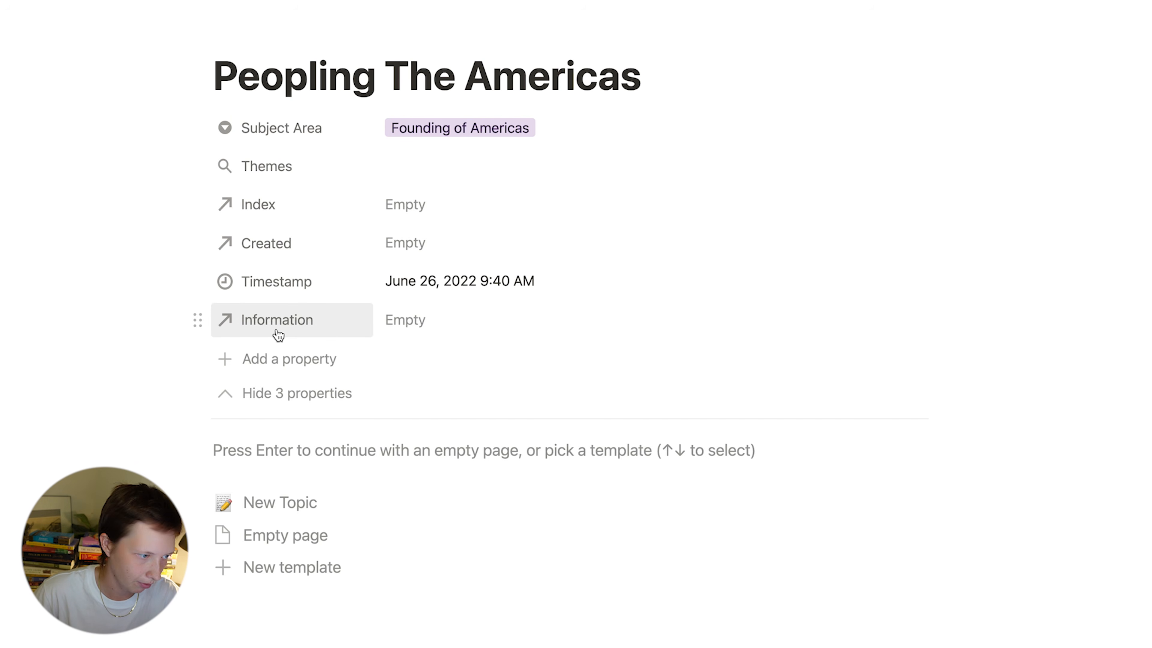
{"action": "left_click", "coordinate": [286, 399]}
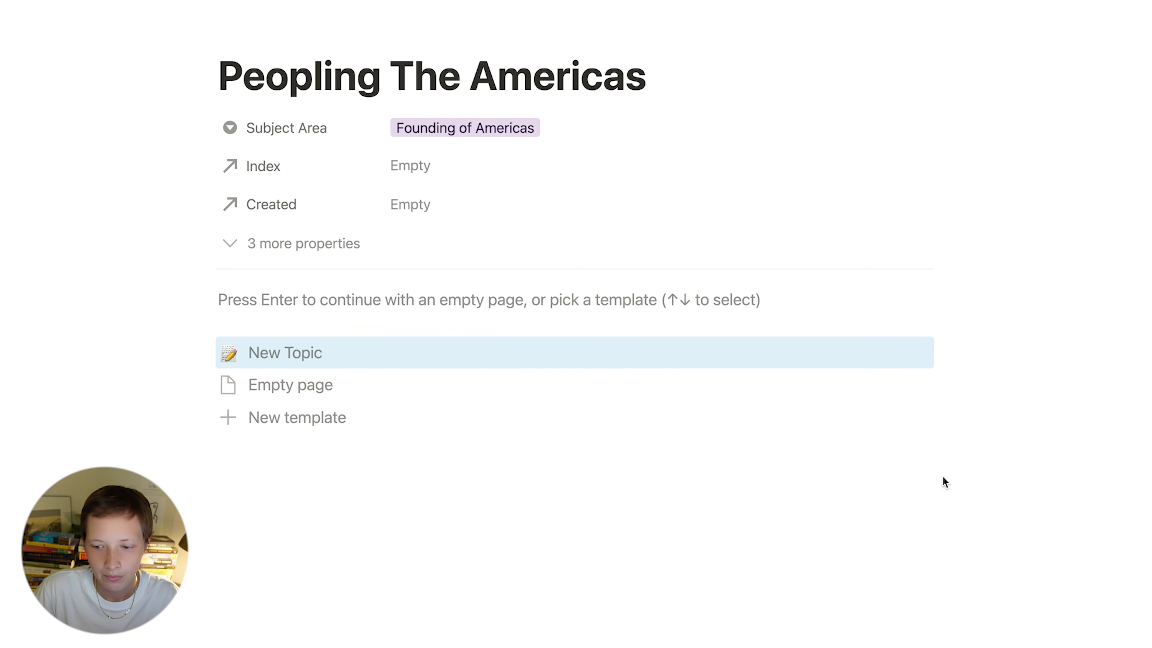
Step: Create and link the new Common Index pages "Sea Levels", "Glaciers" and "Climate" in the topic's Index relation
{"action": "left_click", "coordinate": [431, 167]}
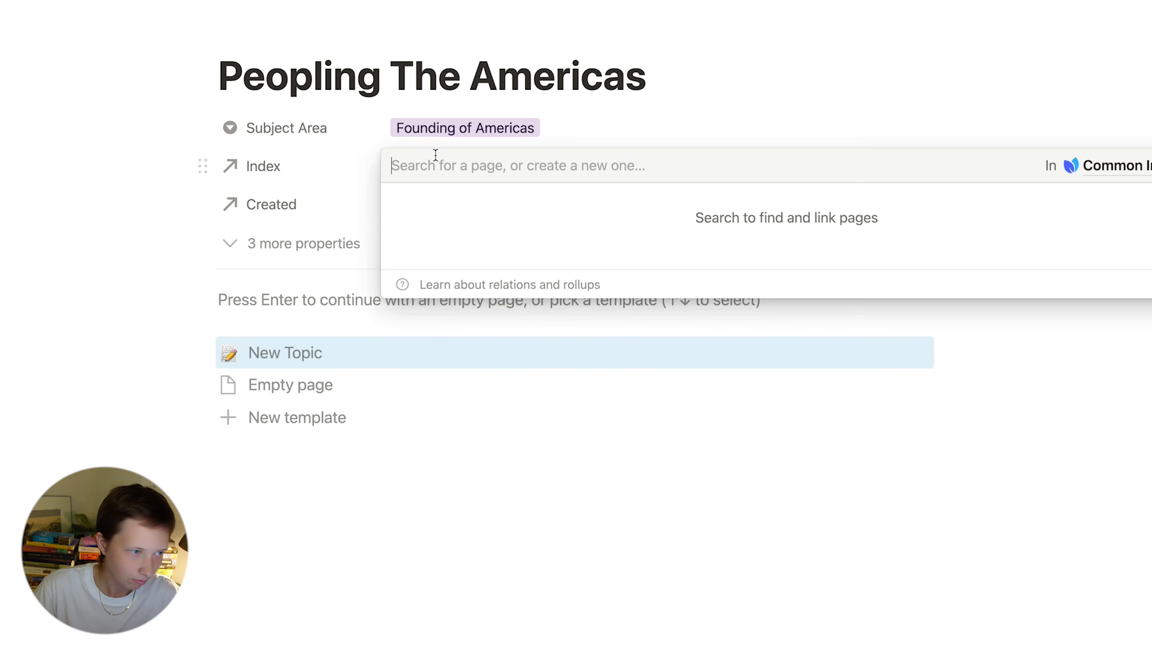
{"action": "type", "text": "Sea Levels"}
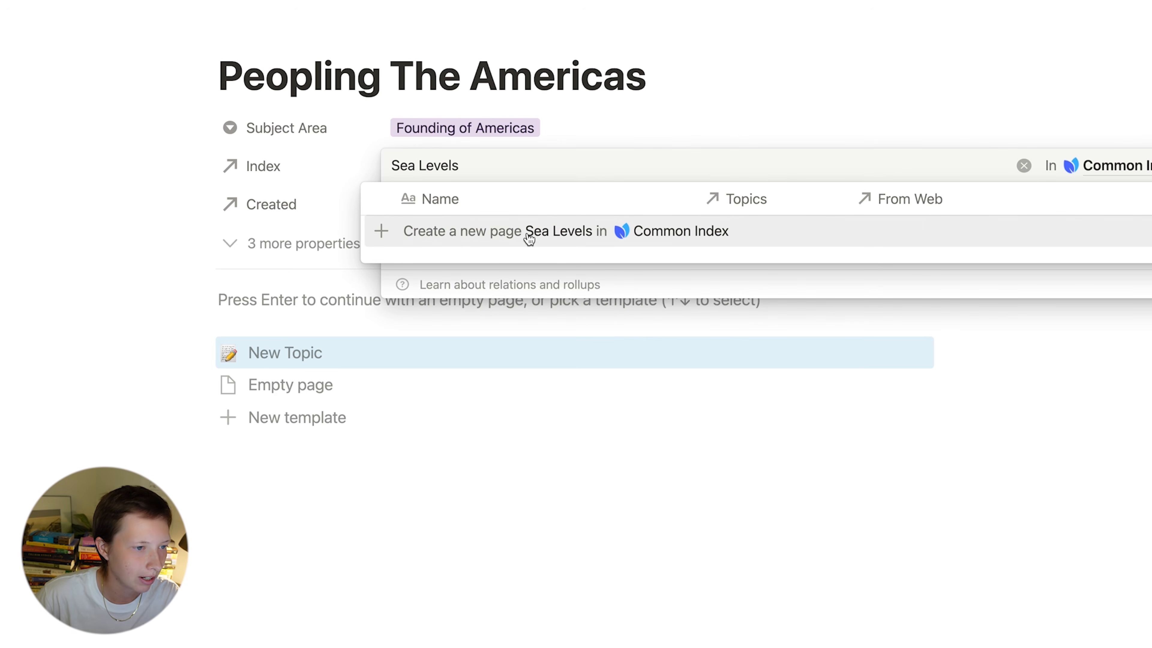
{"action": "left_click", "coordinate": [768, 240]}
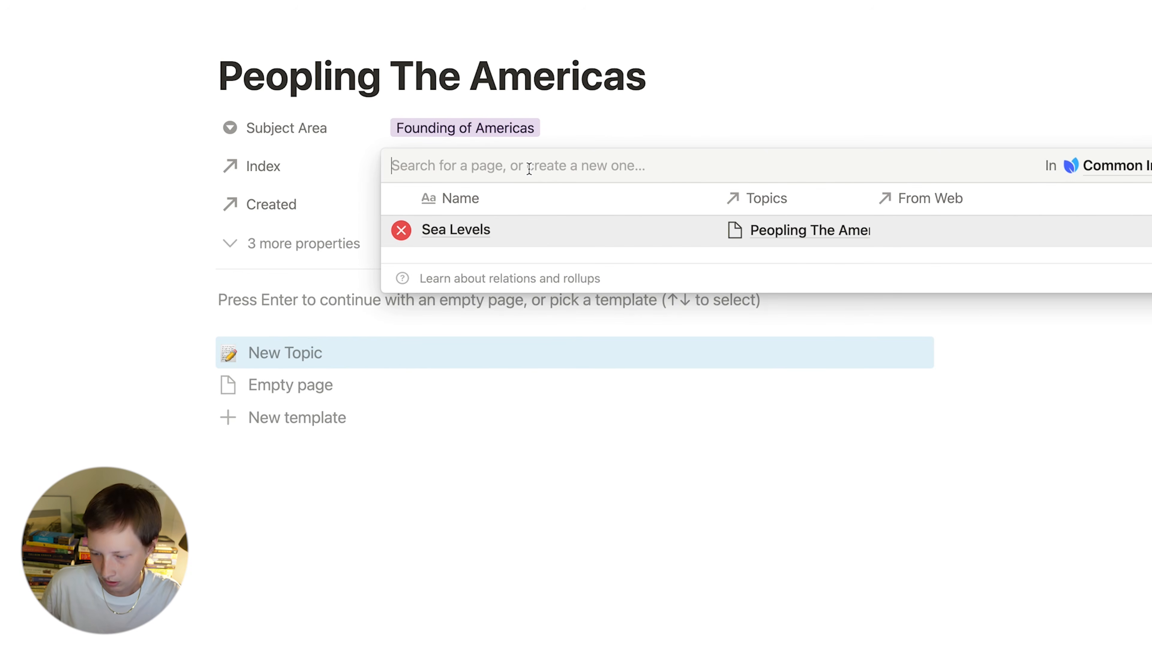
{"action": "type", "text": "Glaciers"}
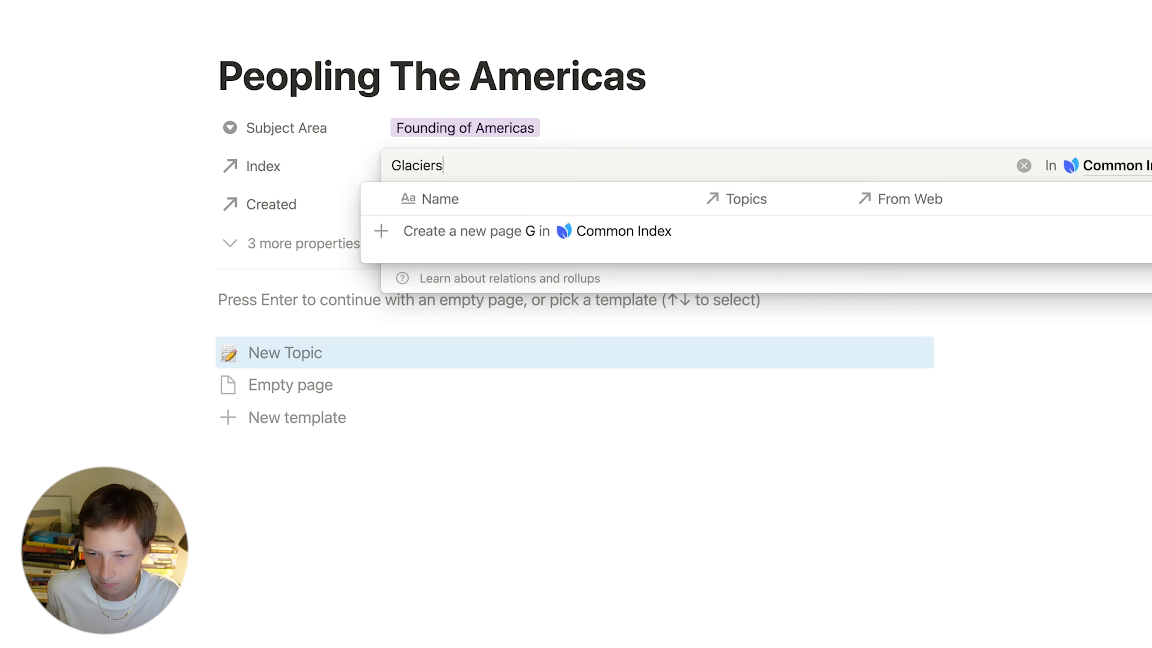
{"action": "key", "text": "Return"}
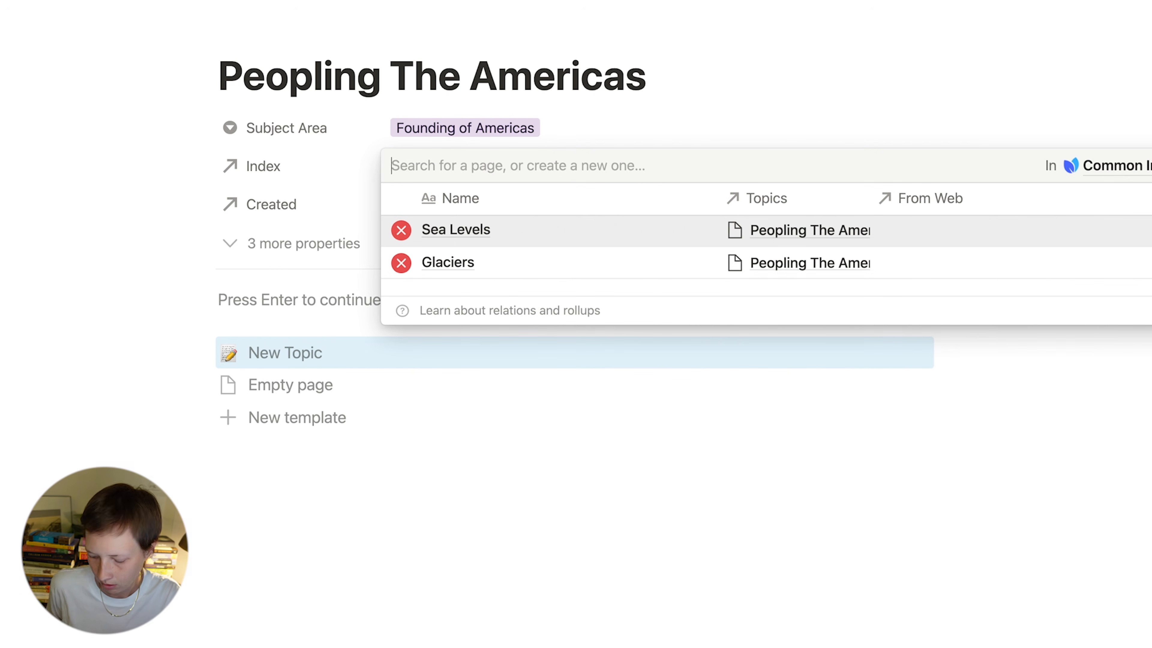
{"action": "type", "text": "Climate"}
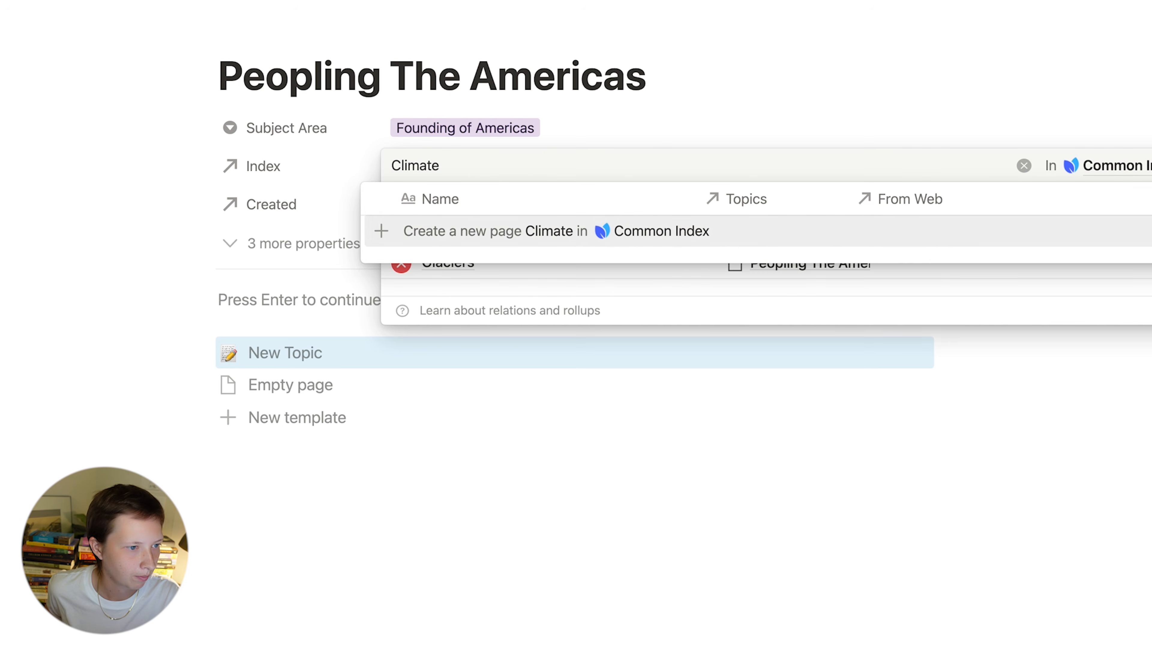
{"action": "key", "text": "Return"}
Step: Create and link a "Native Americans, aztec" page in the topic's Index relation
{"action": "type", "text": "Native Americans,"}
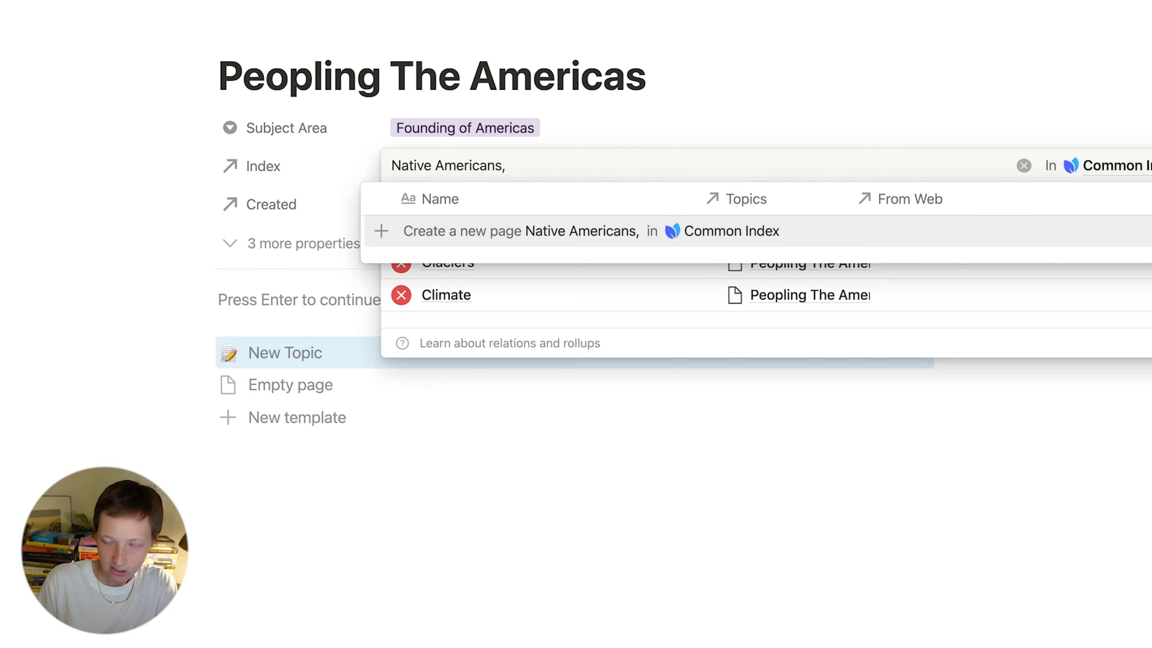
{"action": "type", "text": "tec"}
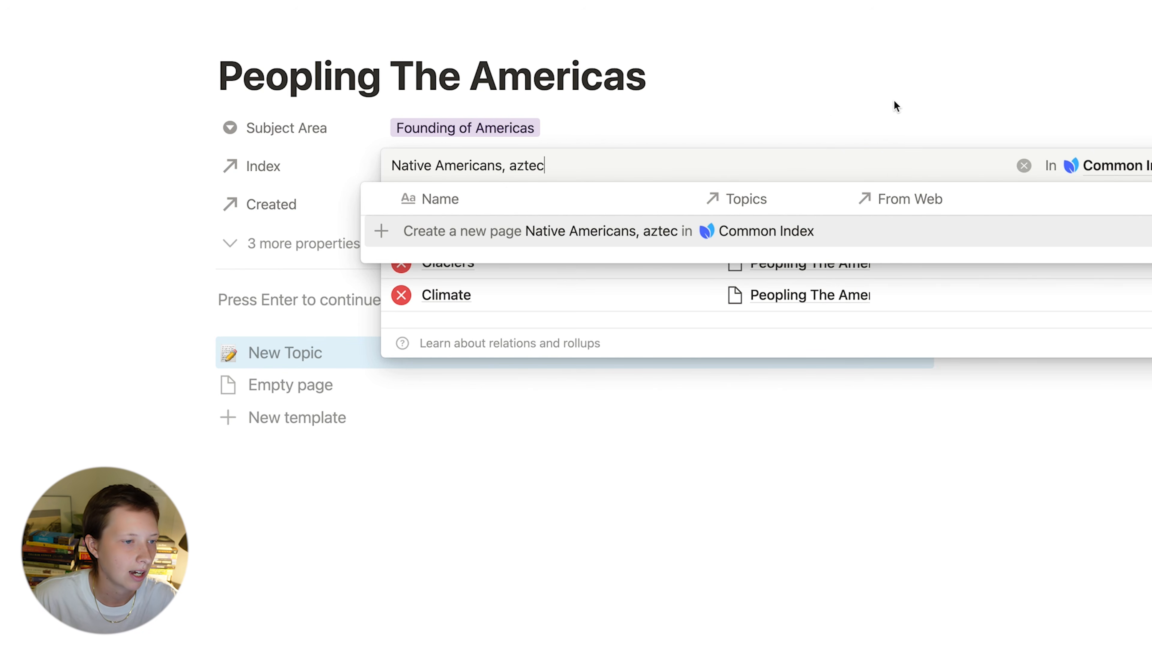
{"action": "left_click", "coordinate": [552, 243]}
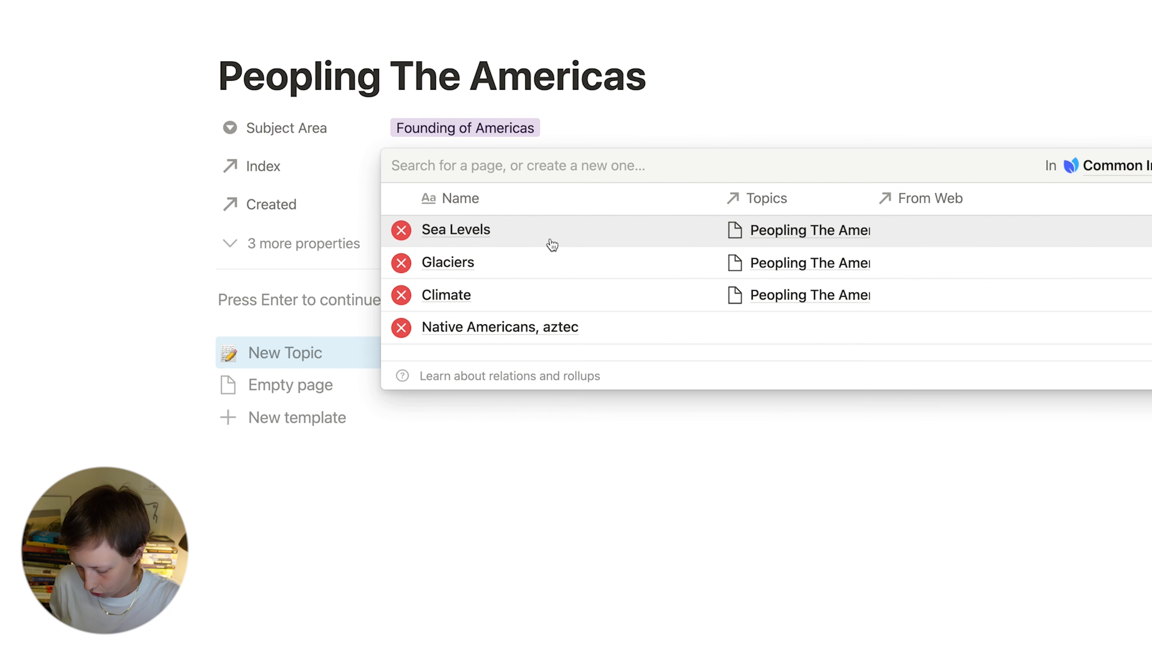
Step: Create and link a new Common Index page "Native Americans, inca" in the topic's Index relation
{"action": "type", "text": "an"}
{"action": "key", "text": "BackSpace"}
{"action": "key", "text": "BackSpace"}
{"action": "type", "text": "Native Am"}
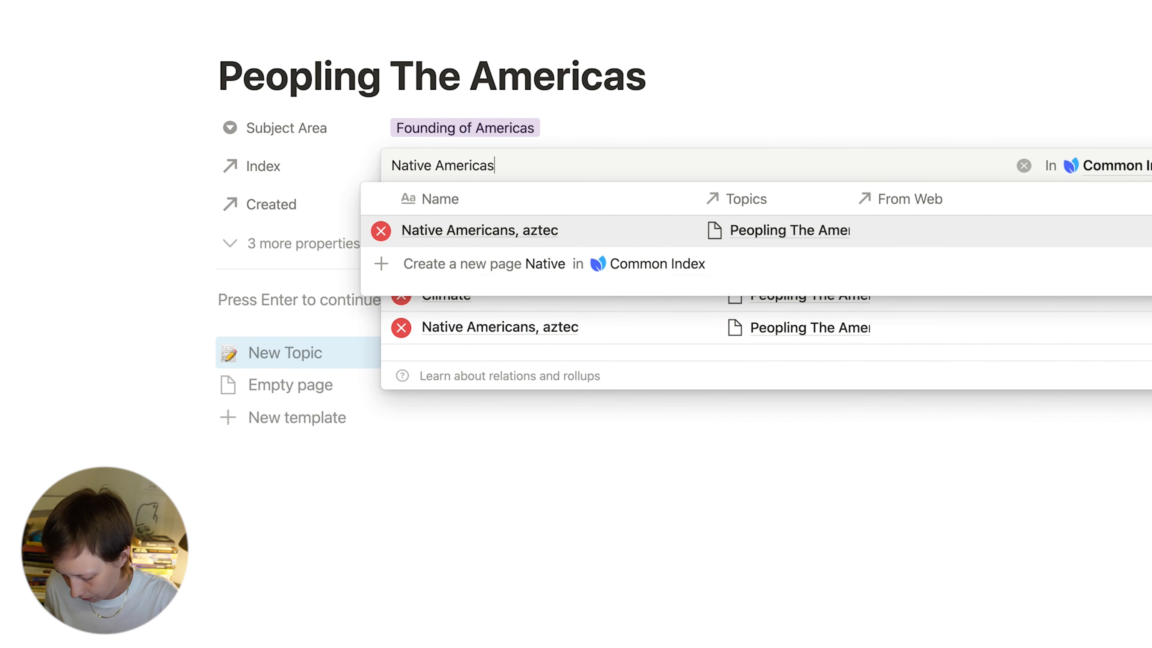
{"action": "type", "text": "ericans,"}
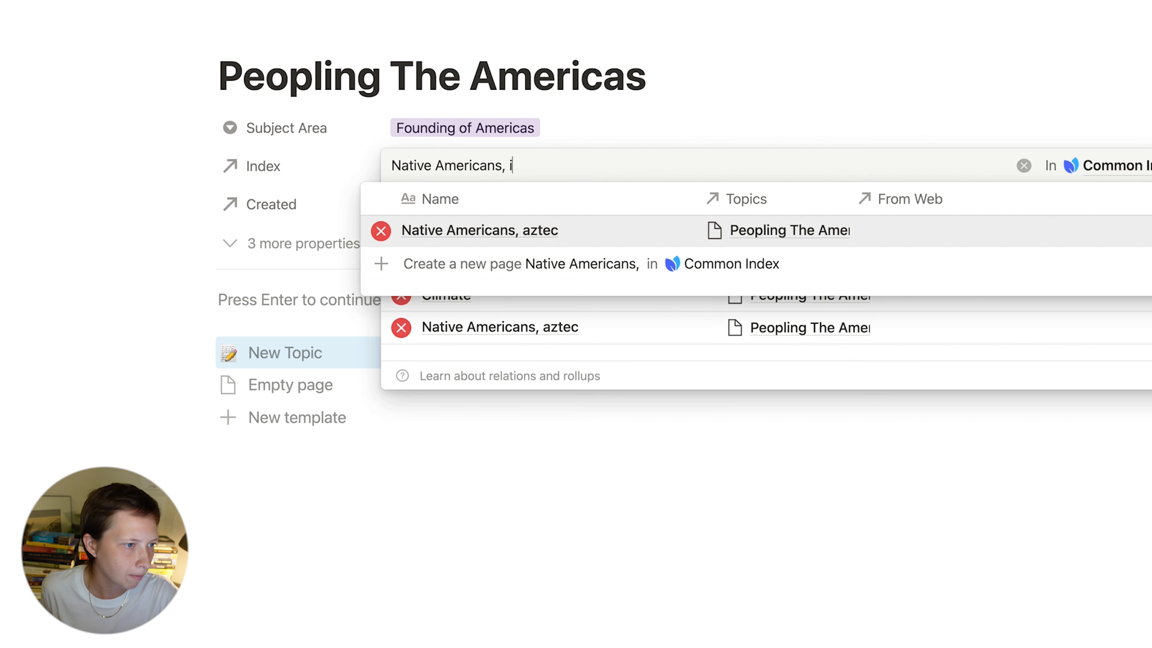
{"action": "type", "text": " inca"}
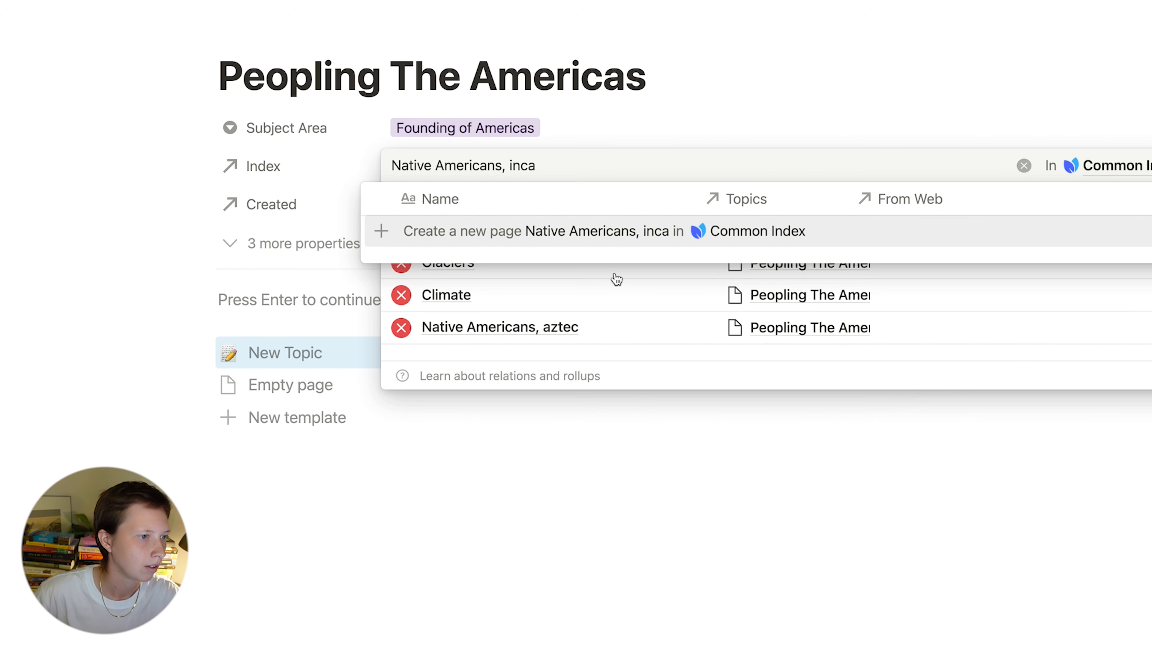
{"action": "left_click", "coordinate": [444, 242]}
{"action": "left_click", "coordinate": [304, 297]}
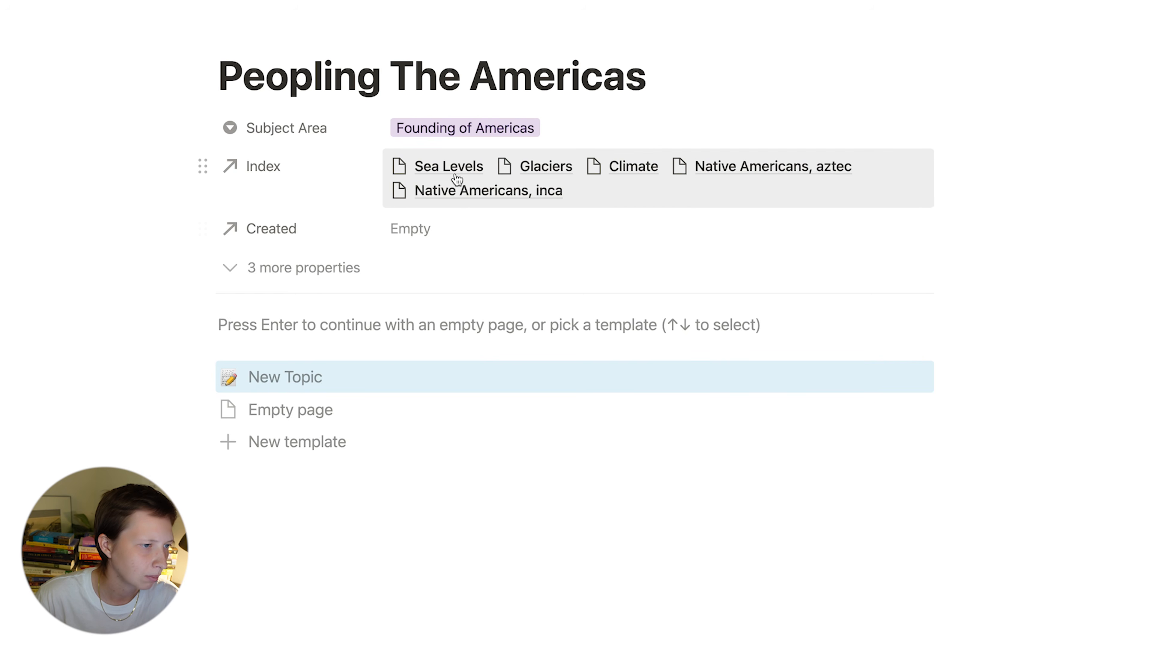
Step: Open the linked "Native Americans, aztec" index page as a full page
{"action": "left_click", "coordinate": [469, 182]}
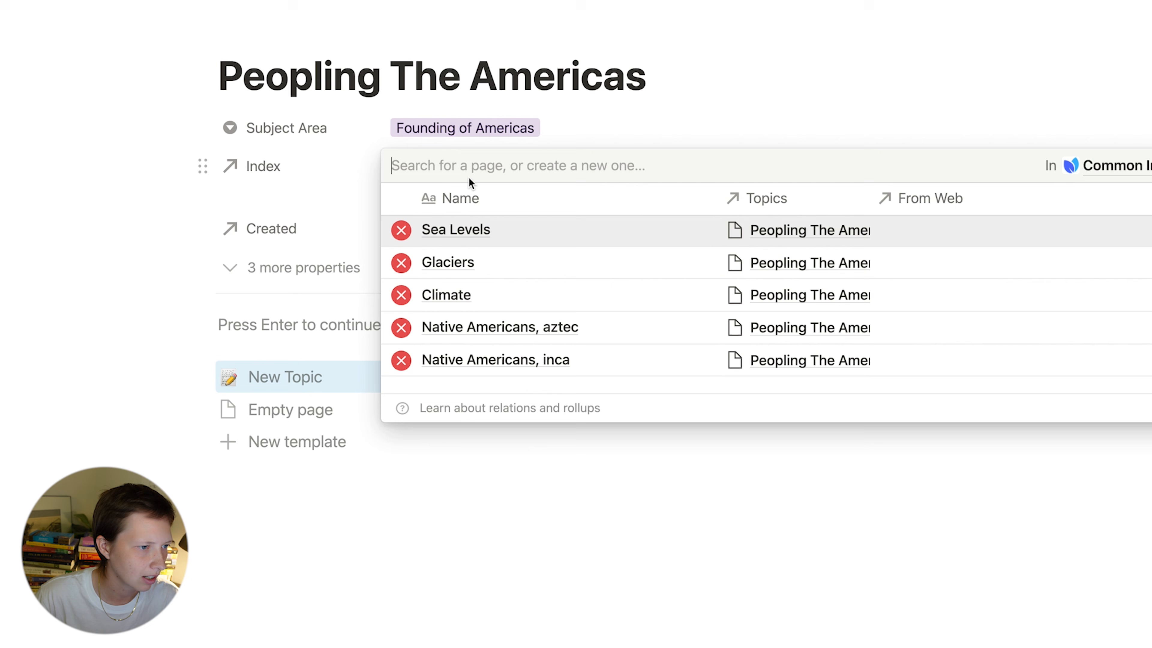
{"action": "left_click", "coordinate": [452, 334]}
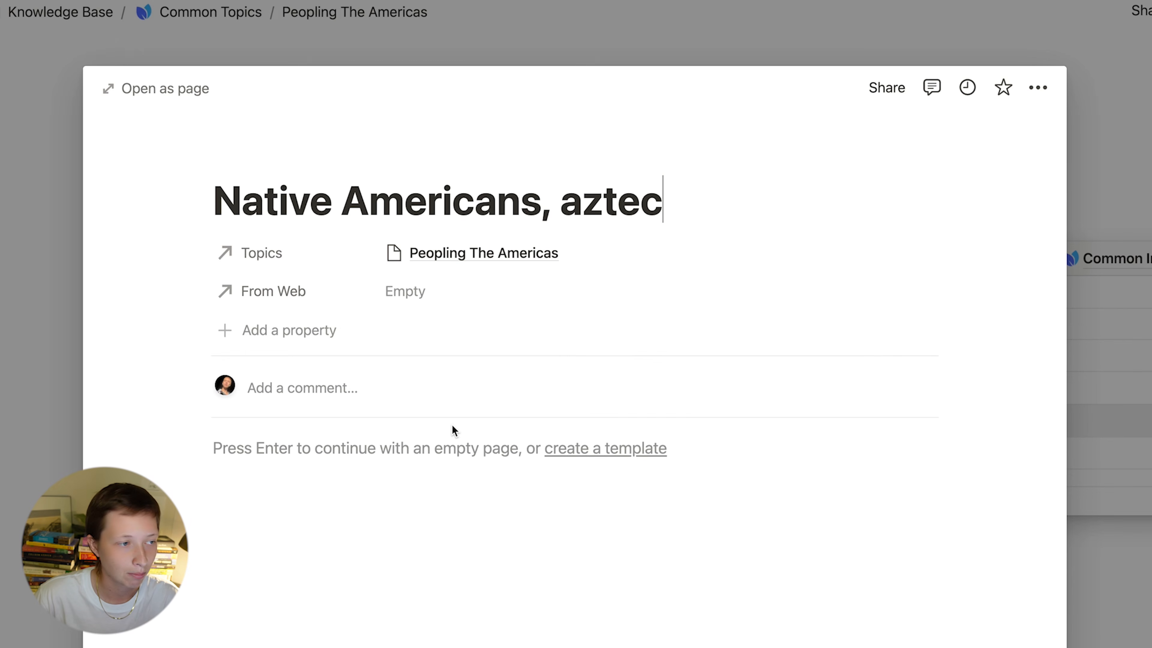
{"action": "left_click", "coordinate": [145, 88]}
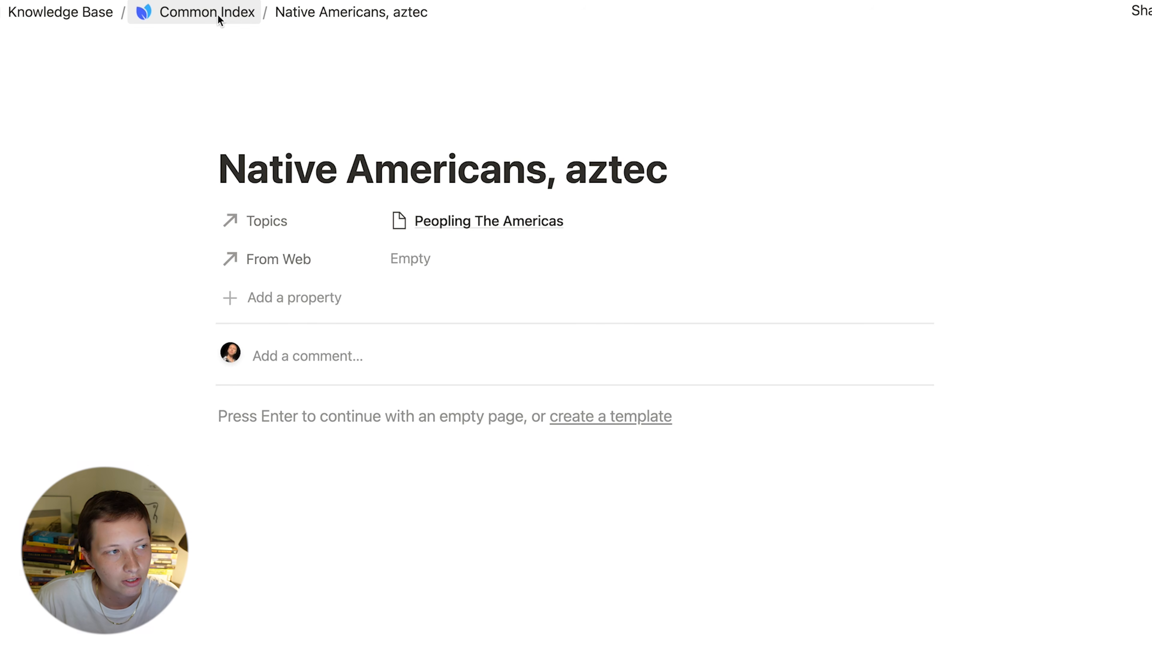
Step: Go to the Common Index database and examine its entries in the All view and the alphabetical range views
{"action": "left_click", "coordinate": [229, 23]}
{"action": "scroll", "coordinate": [342, 470], "scroll_direction": "down", "scroll_amount": 3}
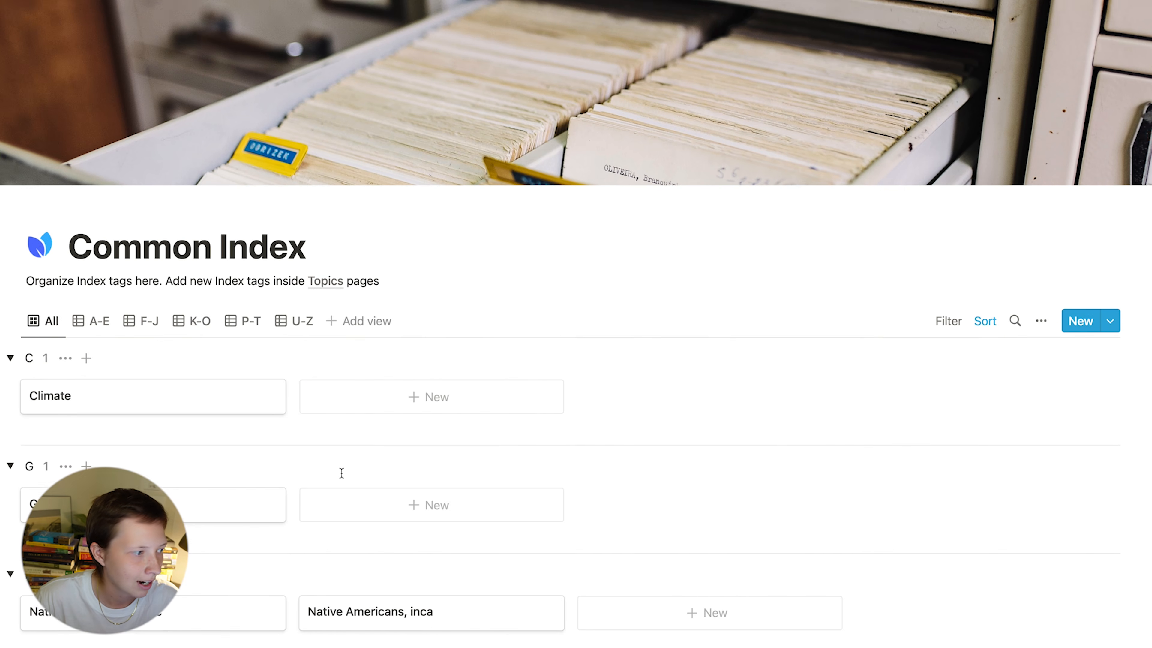
{"action": "scroll", "coordinate": [341, 473], "scroll_direction": "down", "scroll_amount": 1}
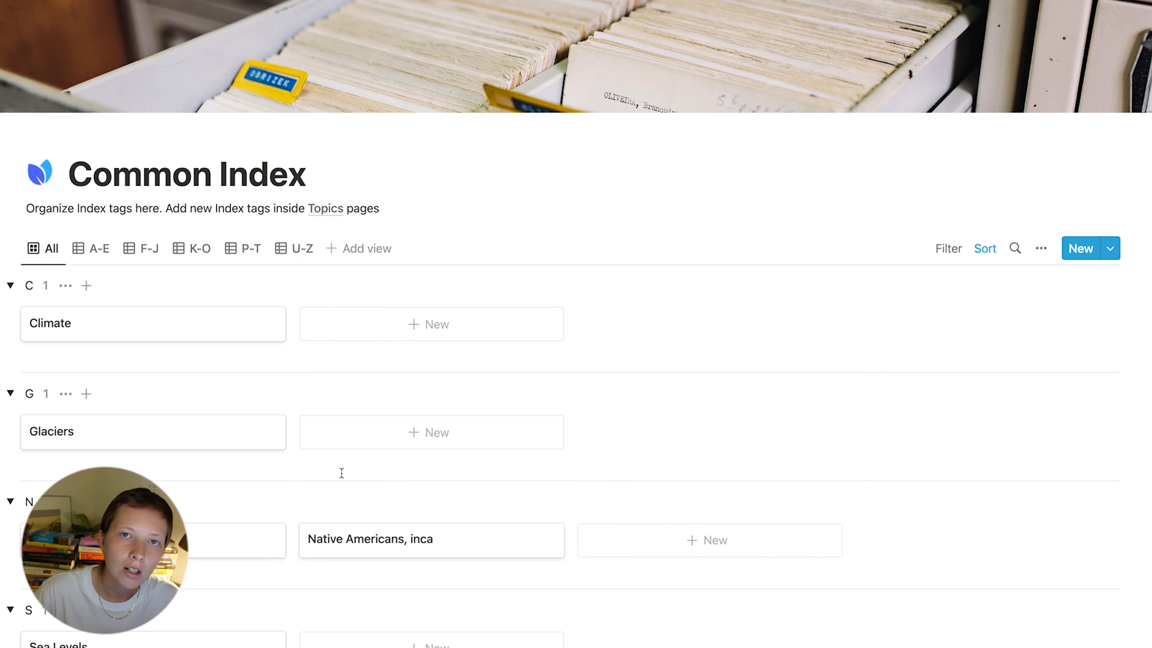
{"action": "scroll", "coordinate": [341, 473], "scroll_direction": "down", "scroll_amount": 4}
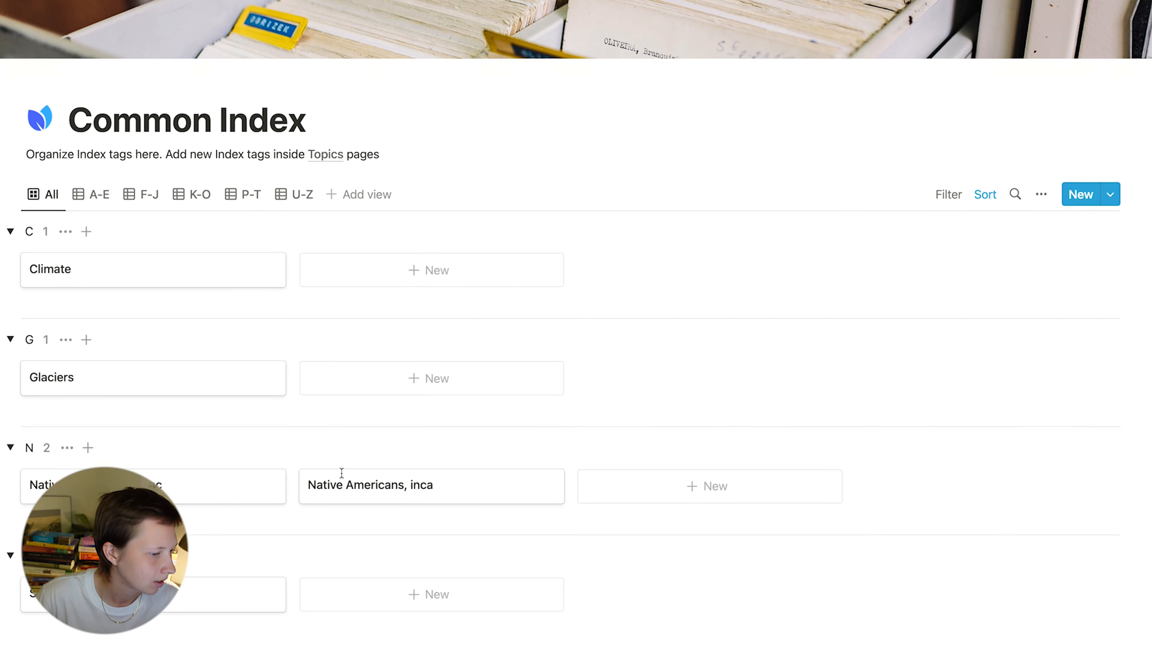
{"action": "scroll", "coordinate": [341, 472], "scroll_direction": "up", "scroll_amount": 3}
{"action": "scroll", "coordinate": [342, 473], "scroll_direction": "up", "scroll_amount": 2}
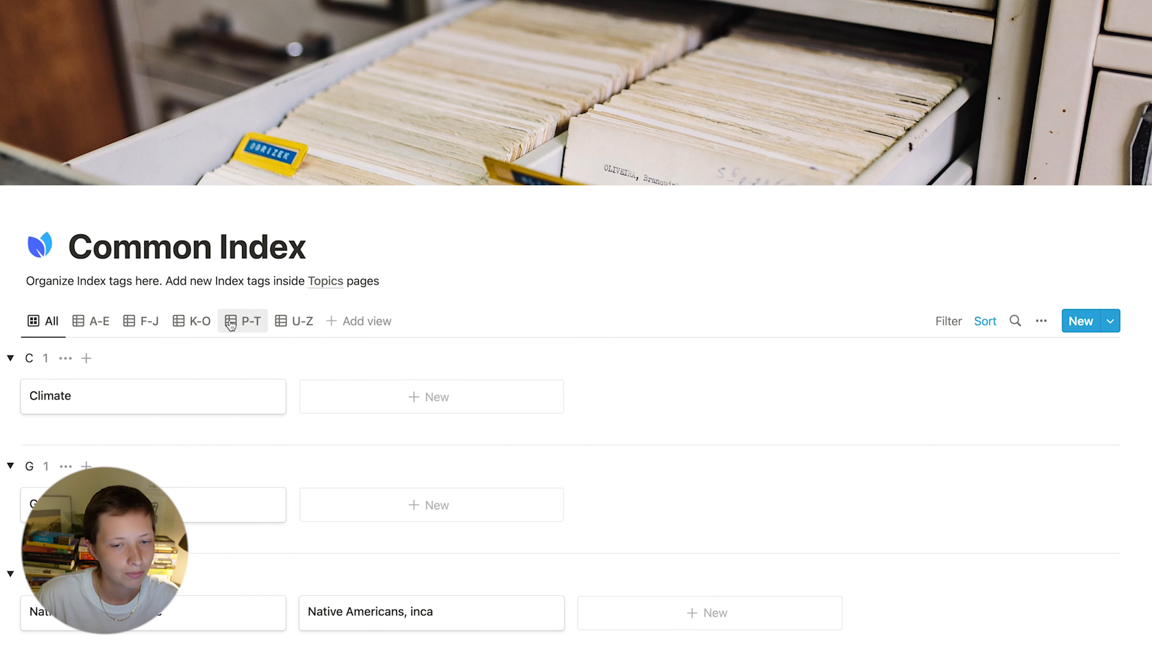
{"action": "scroll", "coordinate": [98, 421], "scroll_direction": "down", "scroll_amount": 5}
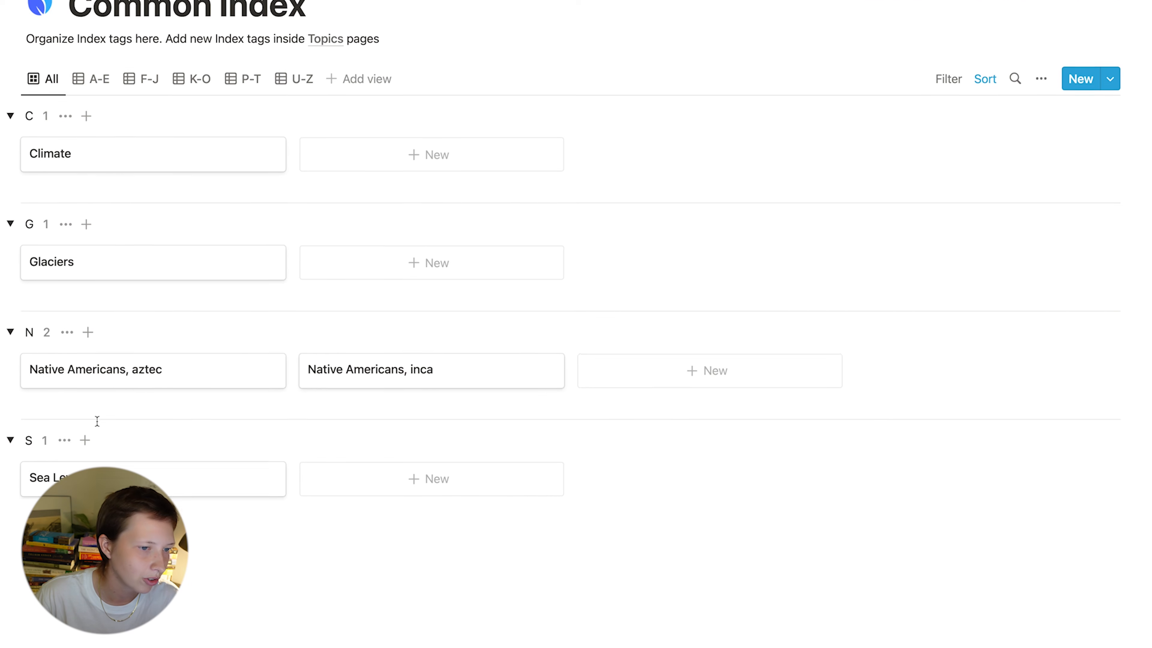
{"action": "scroll", "coordinate": [97, 422], "scroll_direction": "up", "scroll_amount": 3}
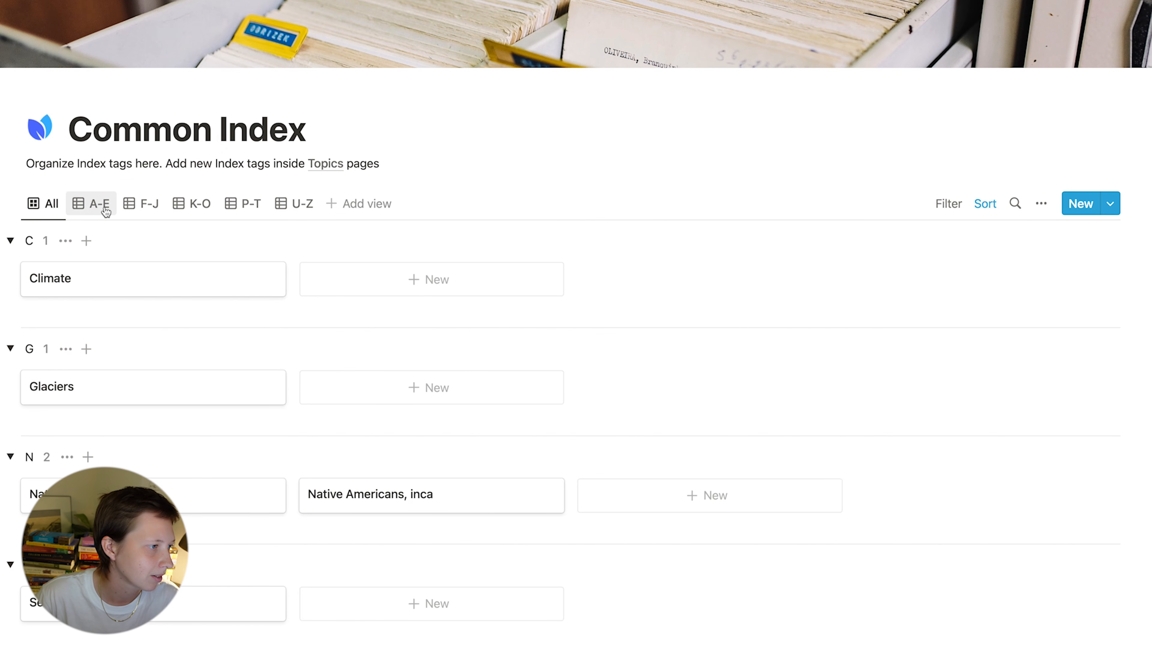
{"action": "left_click", "coordinate": [95, 209]}
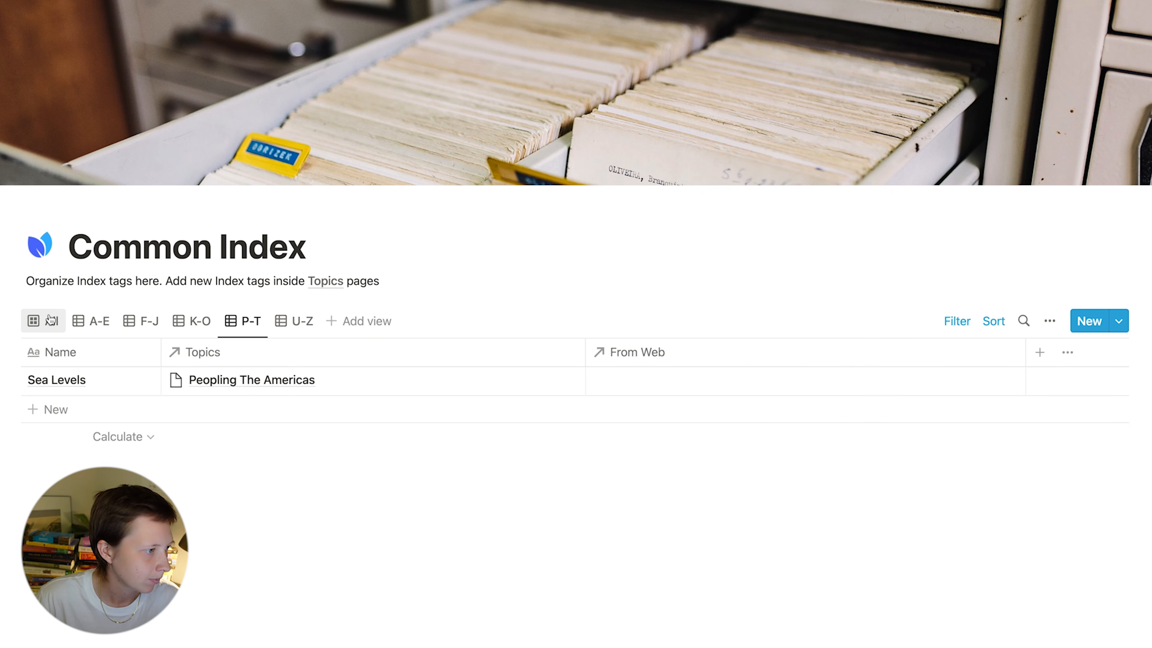
{"action": "left_click", "coordinate": [45, 321]}
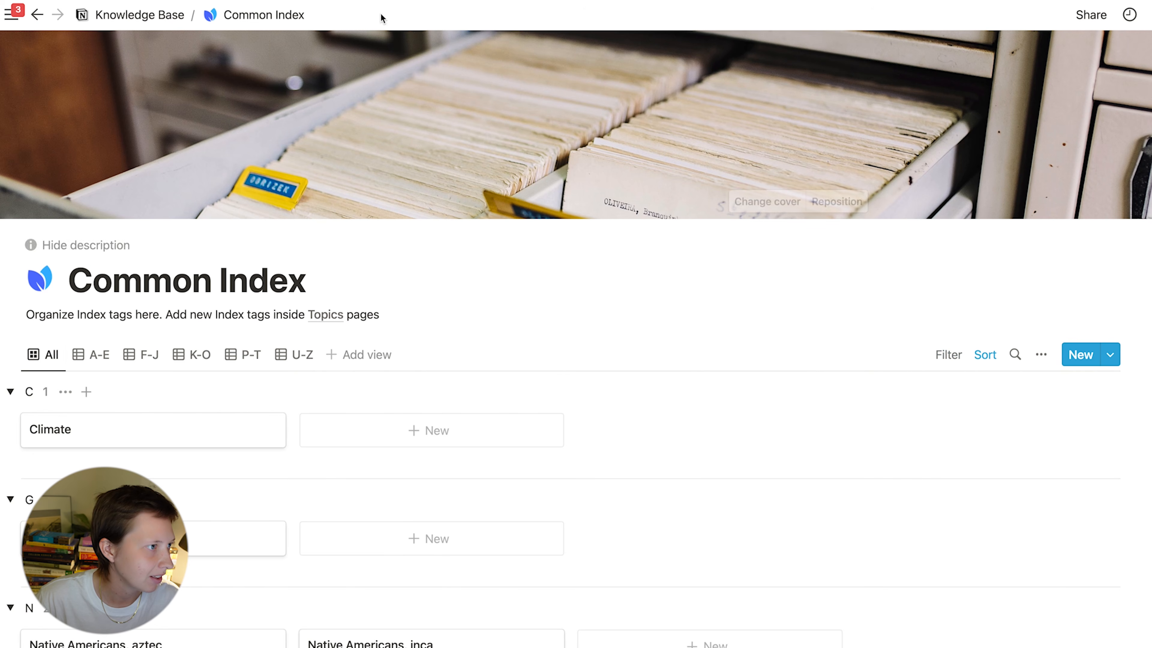
Step: Return to the Knowledge Base home page and open the Common Topics database
{"action": "left_click", "coordinate": [158, 15]}
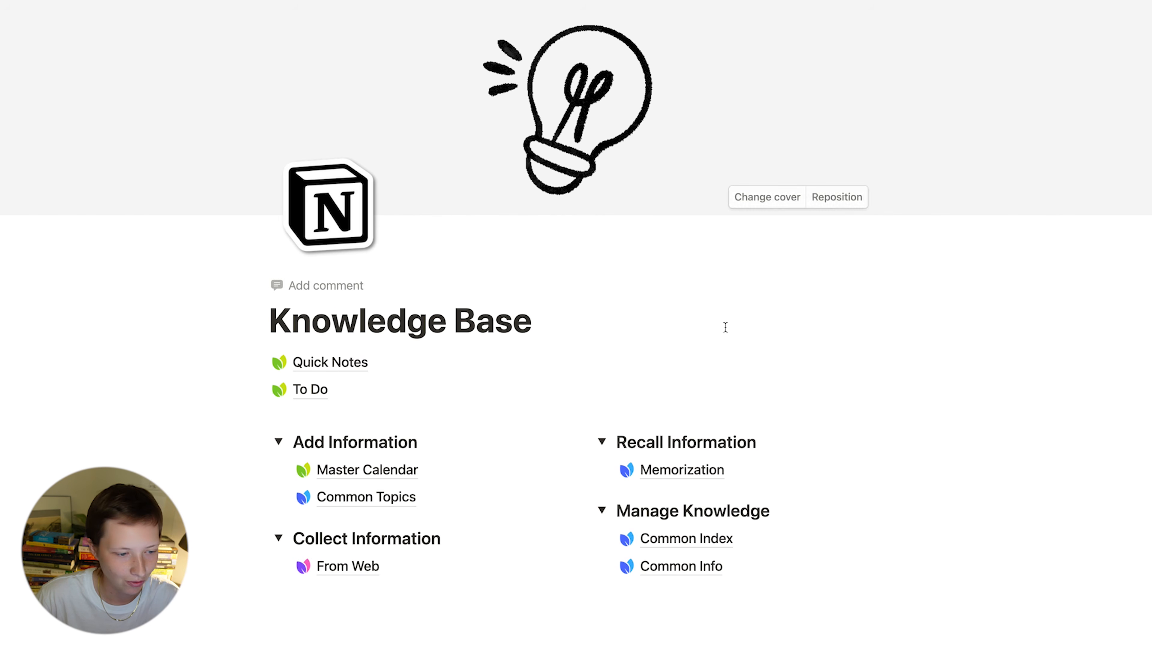
{"action": "scroll", "coordinate": [751, 440], "scroll_direction": "down", "scroll_amount": 2}
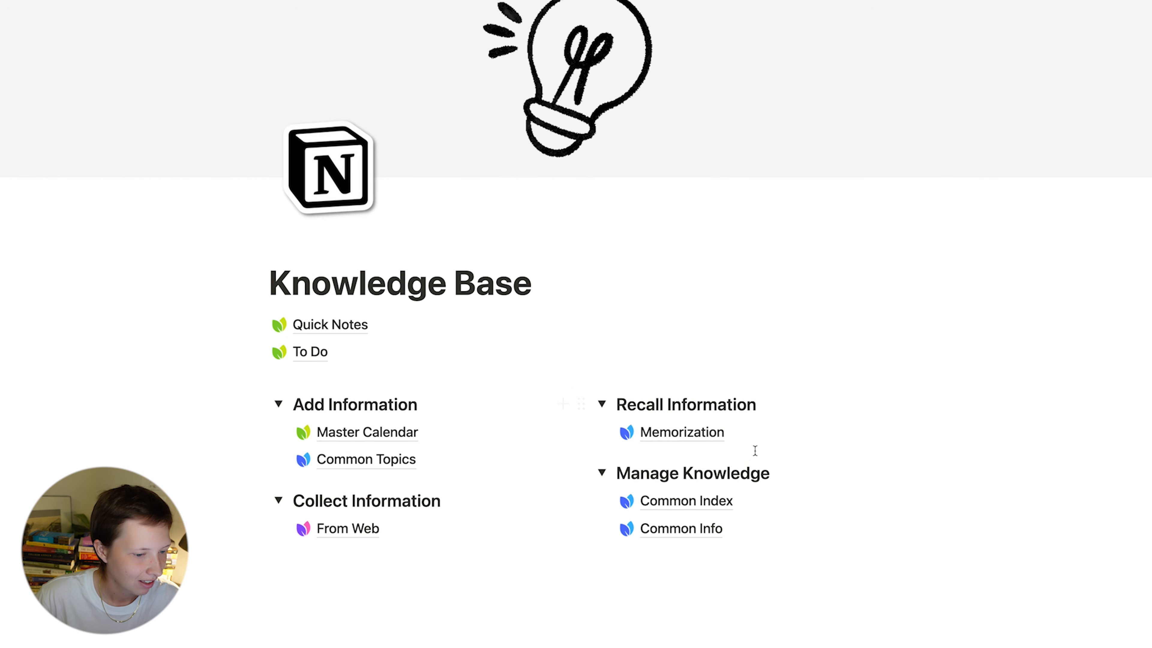
{"action": "left_click", "coordinate": [677, 498]}
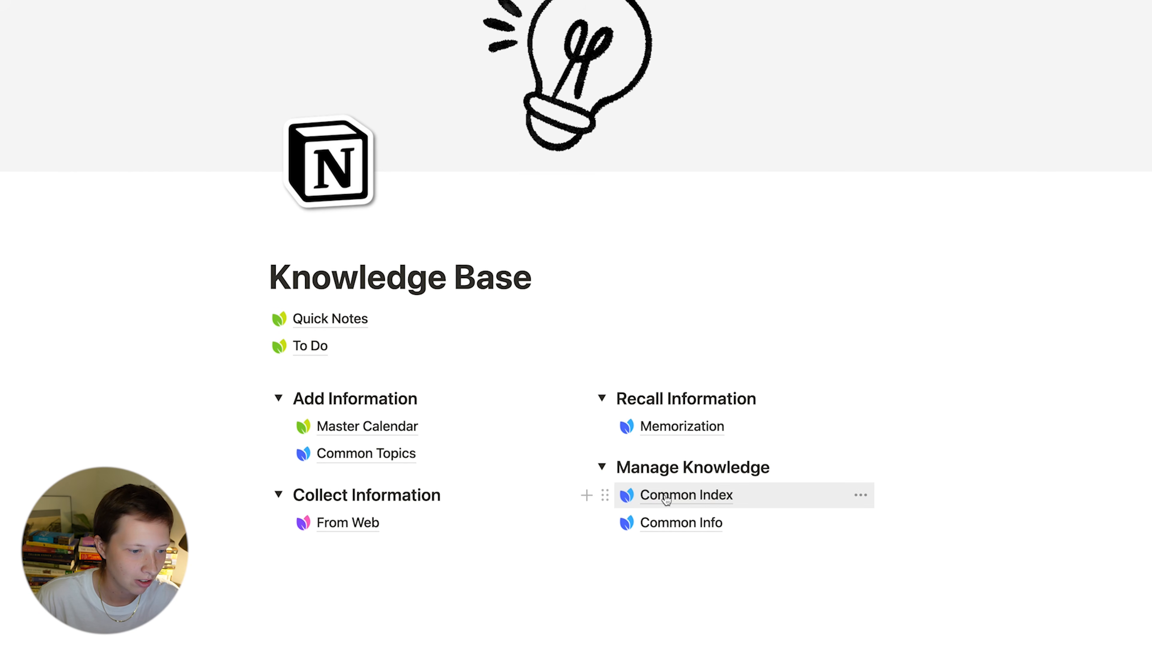
{"action": "key", "text": "super+["}
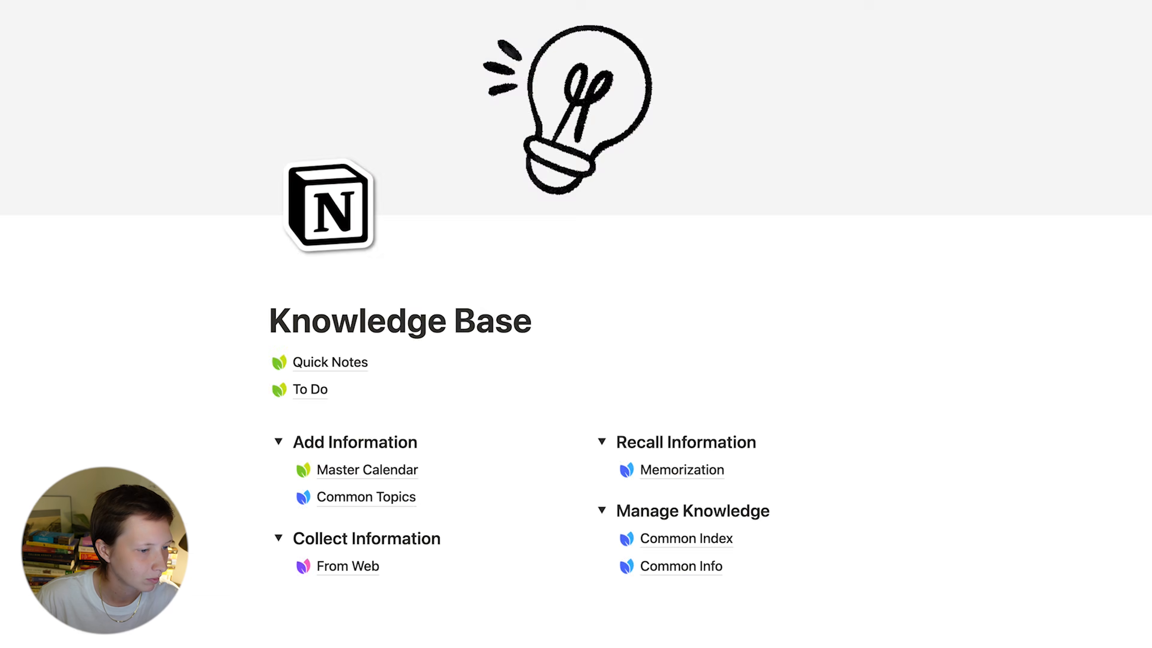
{"action": "left_click", "coordinate": [417, 507]}
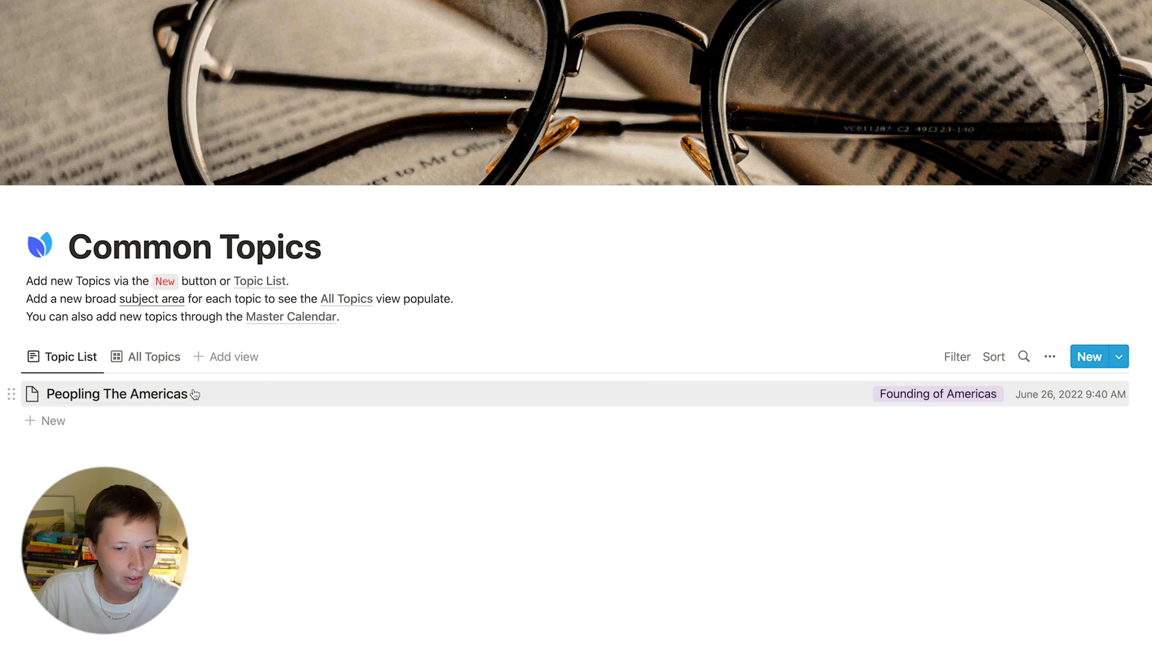
Step: Examine the "Founding of Americas" group in the All Topics view and return to the Topic List view
{"action": "left_click", "coordinate": [154, 359]}
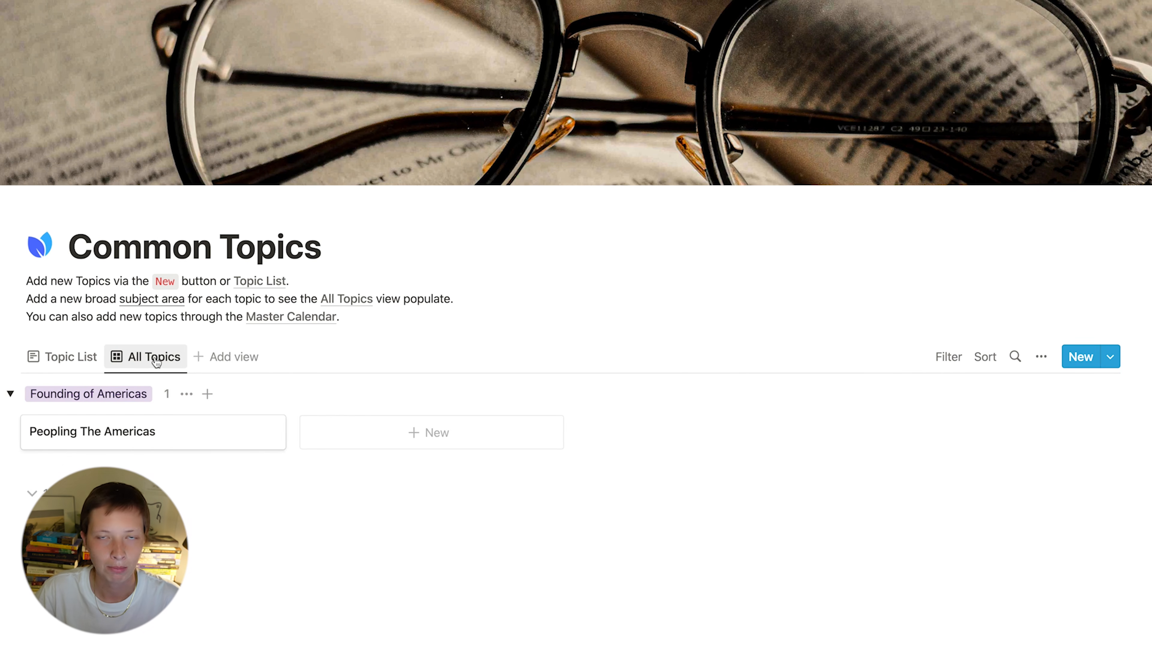
{"action": "left_click", "coordinate": [10, 394]}
{"action": "left_click", "coordinate": [11, 395]}
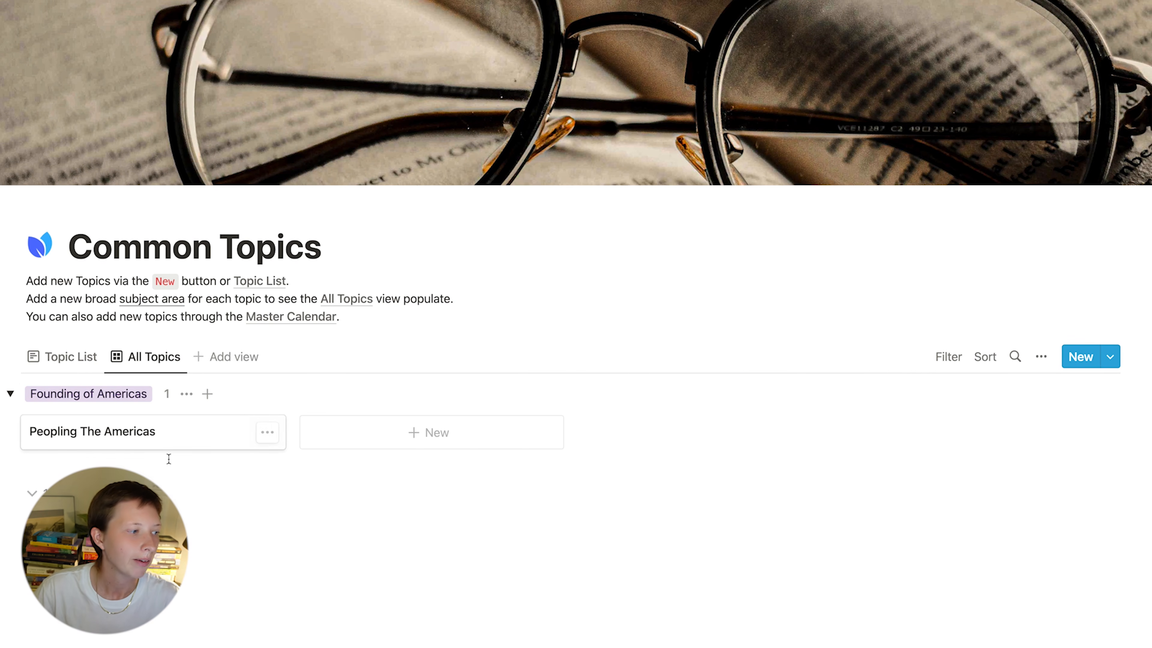
{"action": "left_click", "coordinate": [66, 363]}
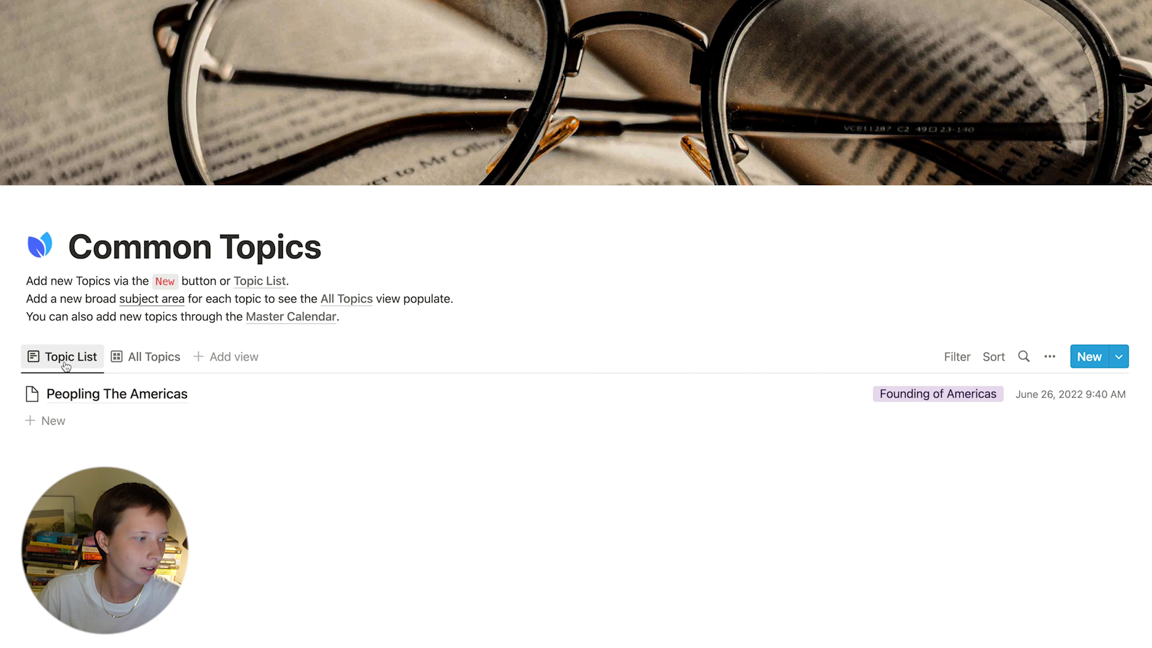
Step: Open the "Peopling The Americas" topic as a full page and link a new Master Calendar page "06-25-2022" in its Created relation
{"action": "left_click", "coordinate": [120, 395]}
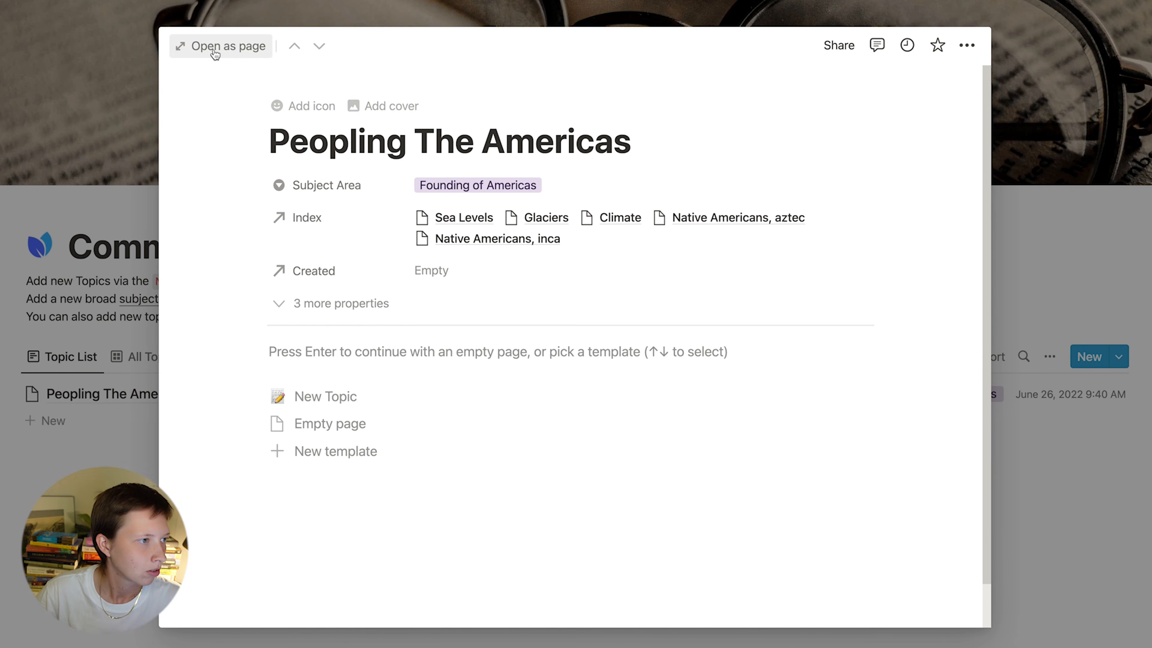
{"action": "left_click", "coordinate": [202, 48]}
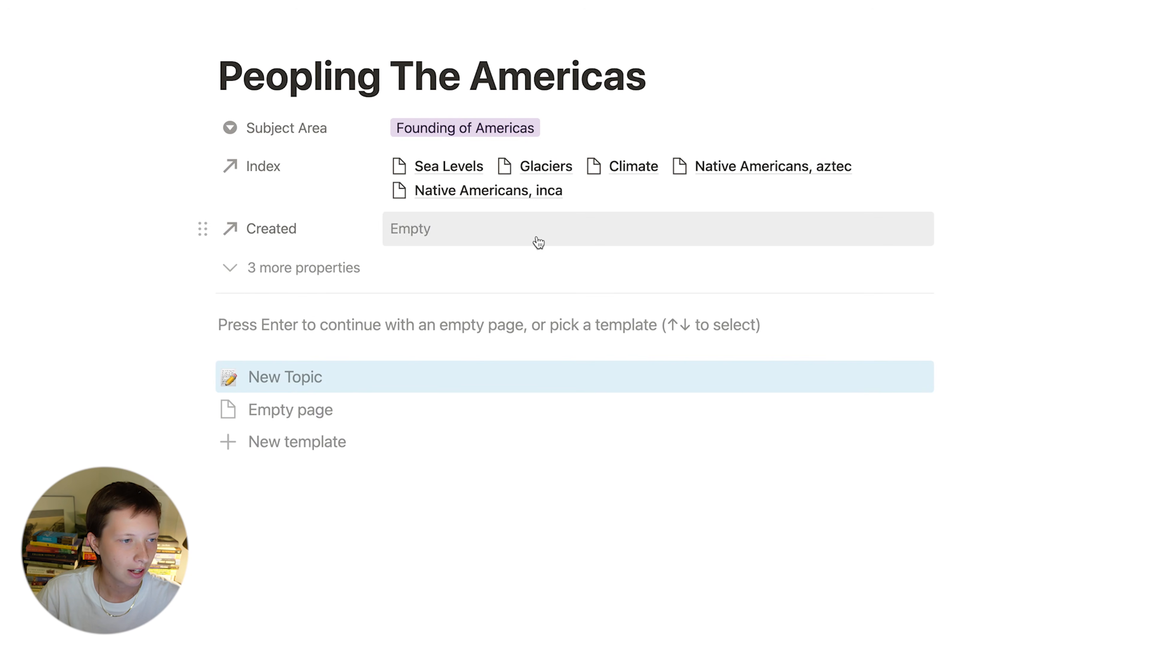
{"action": "left_click", "coordinate": [477, 237]}
{"action": "type", "text": "06-"}
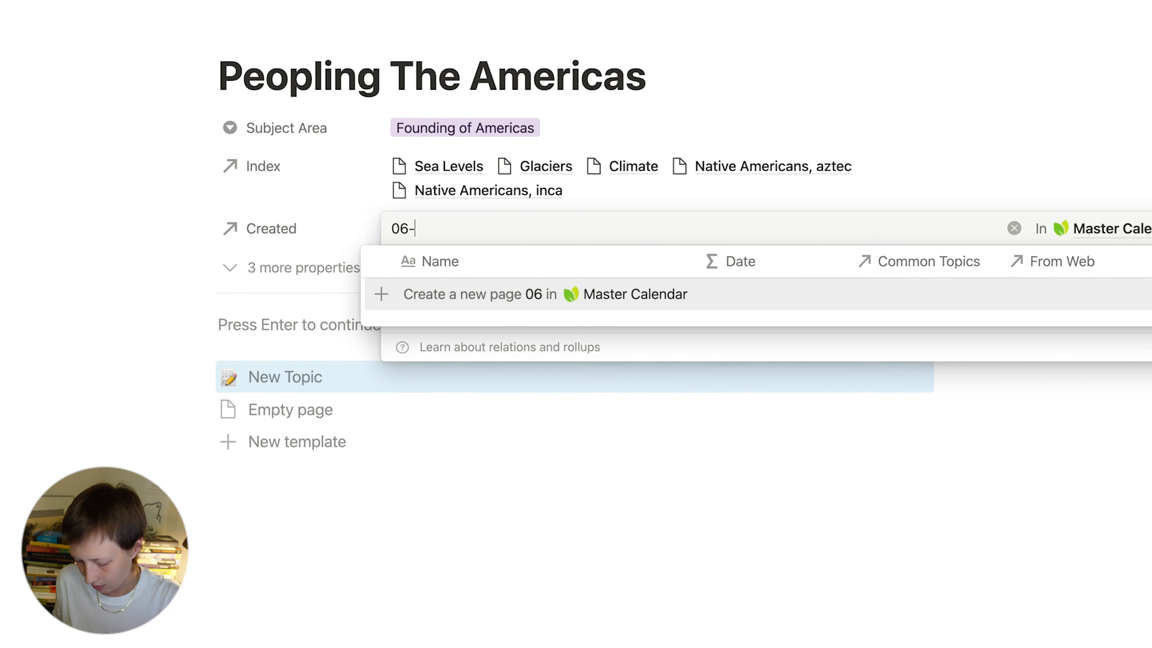
{"action": "type", "text": "2"}
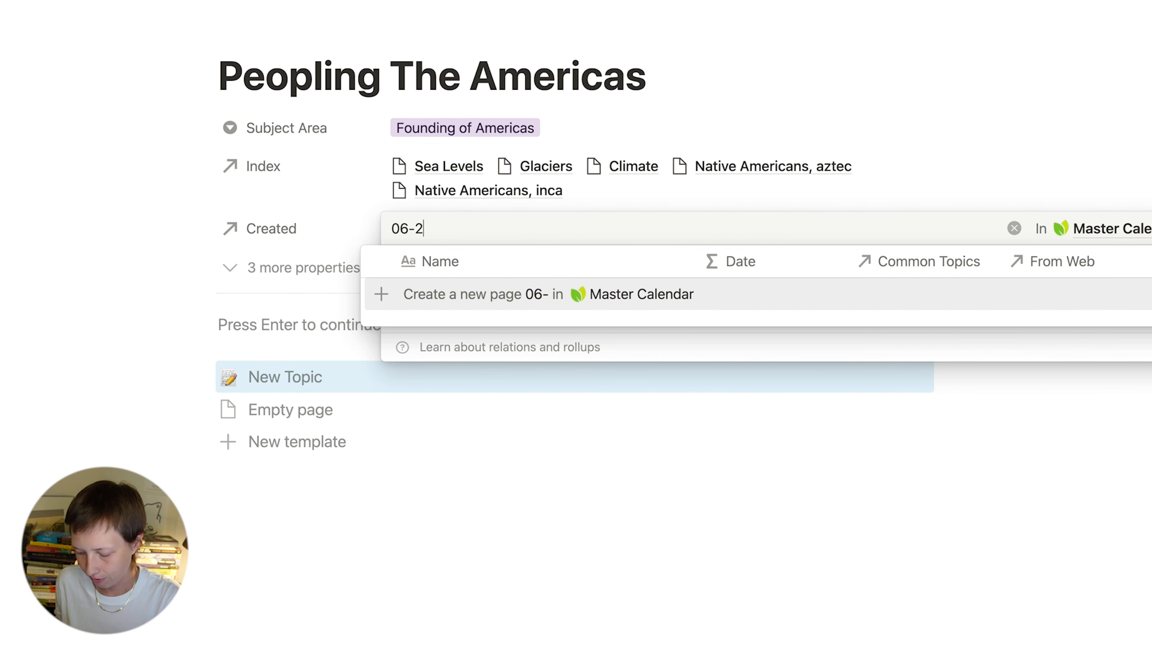
{"action": "type", "text": "5-2022"}
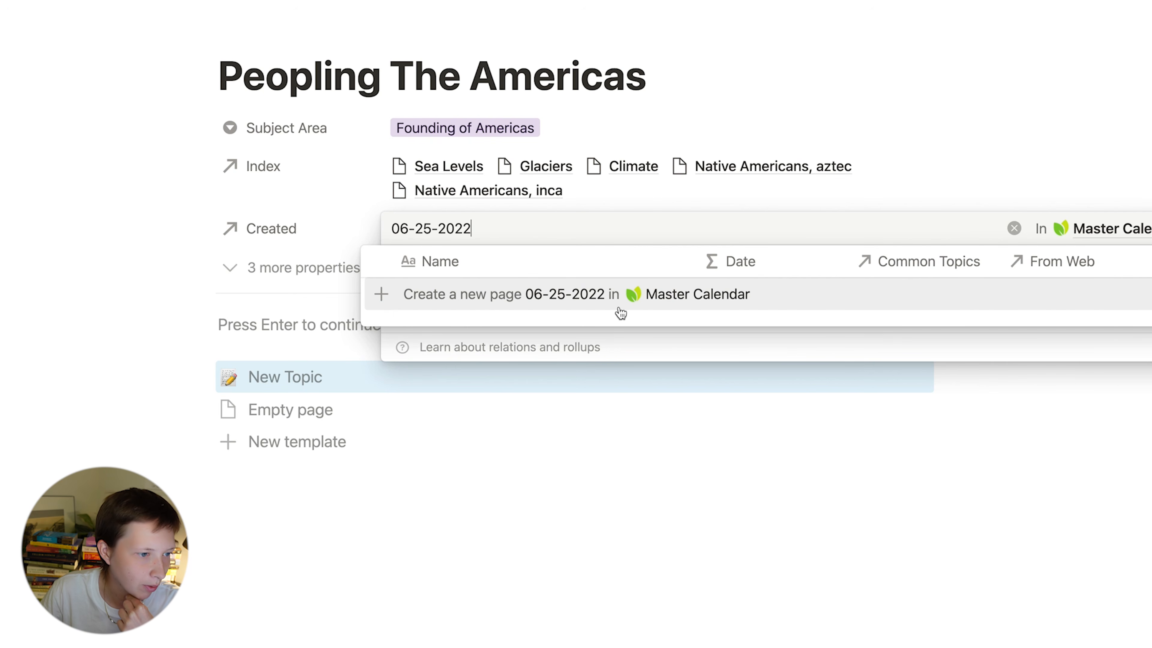
{"action": "left_click", "coordinate": [727, 303]}
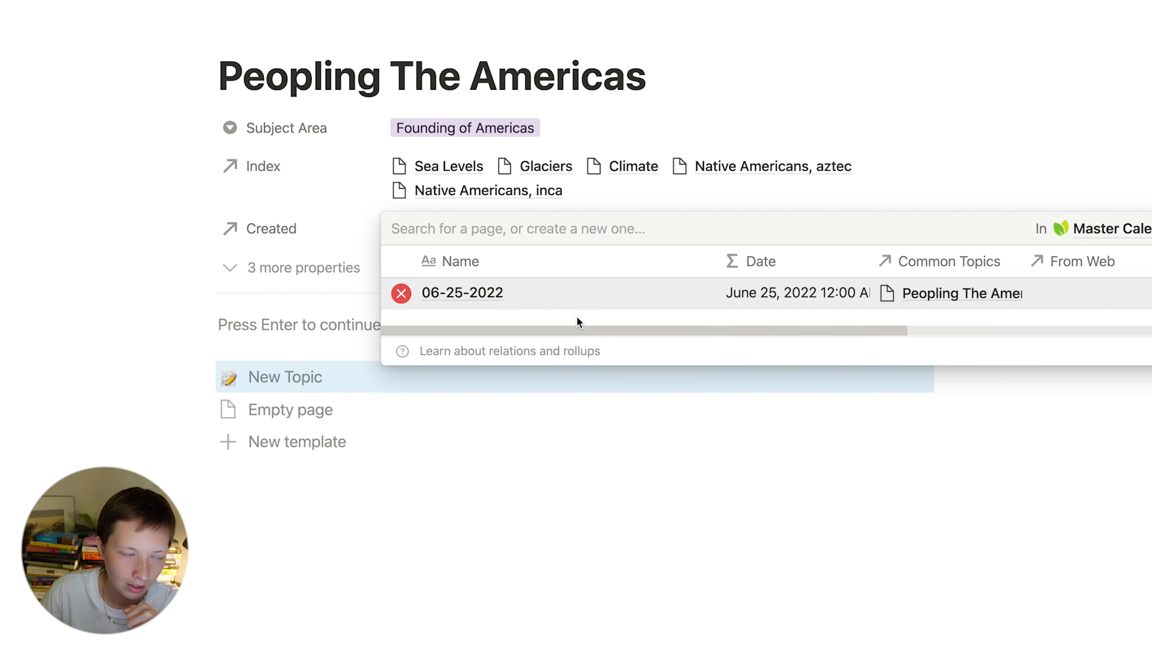
Step: Open the linked "06-25-2022" calendar page from the Created relation as a full page
{"action": "left_click", "coordinate": [227, 231]}
{"action": "left_click", "coordinate": [458, 229]}
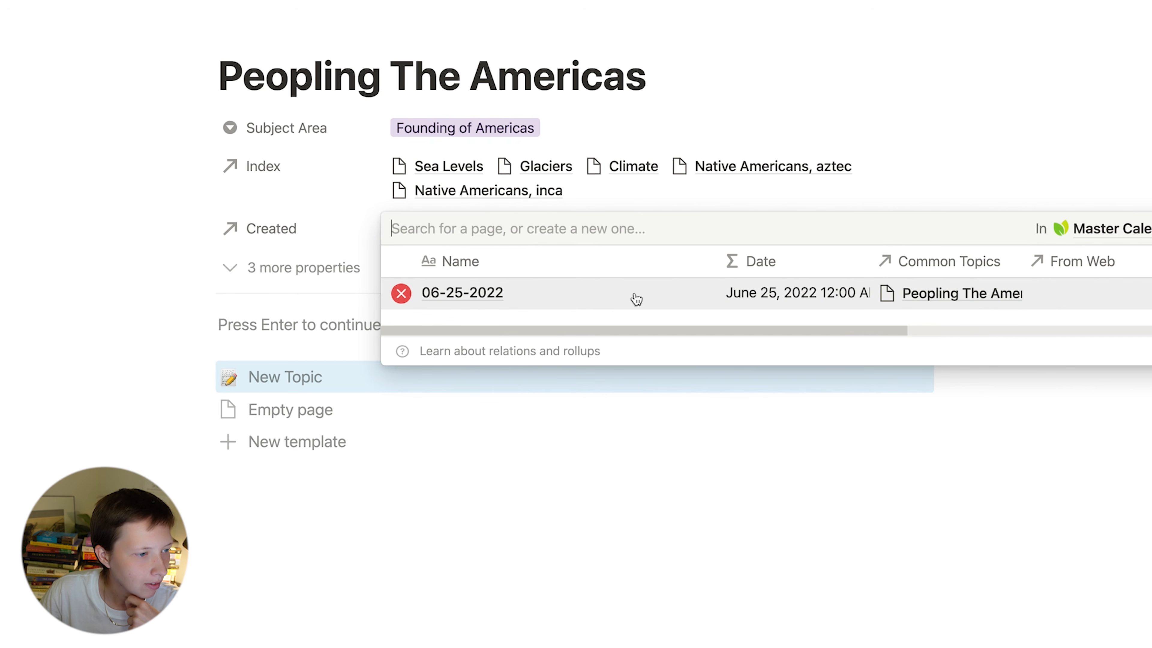
{"action": "left_click", "coordinate": [438, 294]}
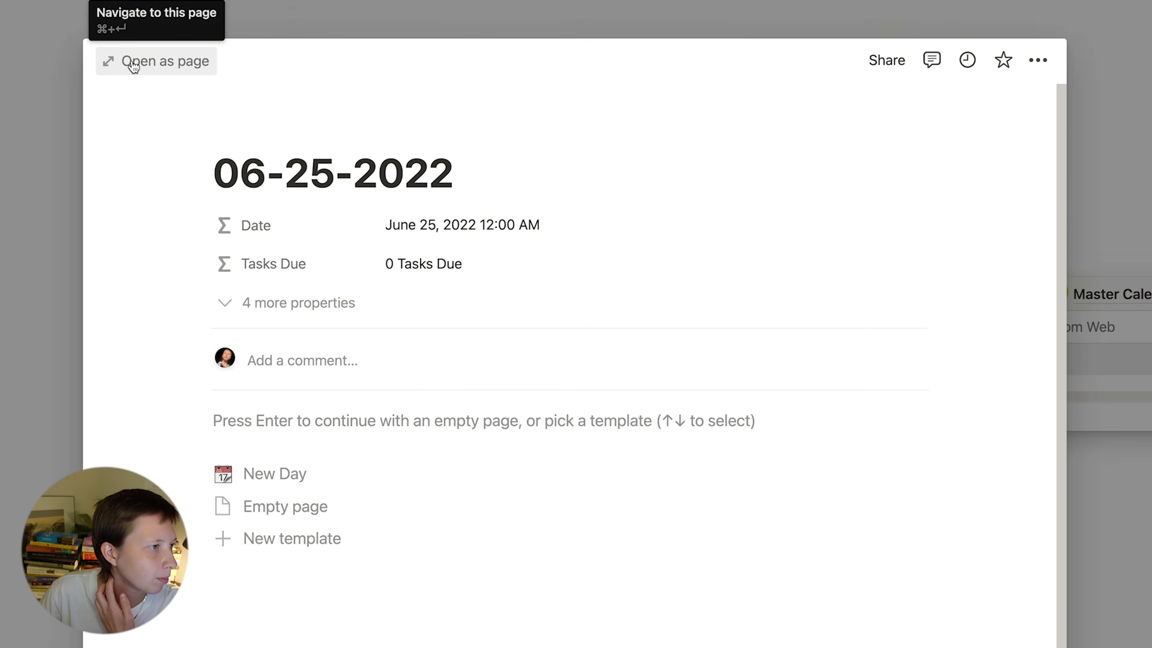
{"action": "left_click", "coordinate": [131, 2]}
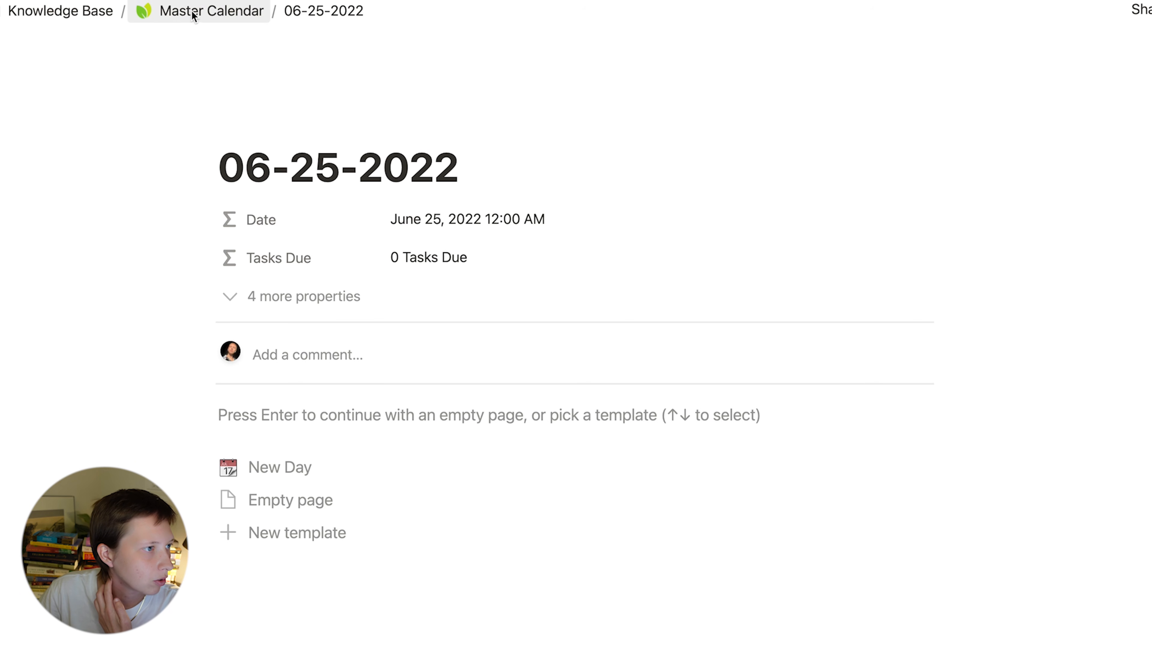
Step: Go to the Master Calendar and preview the "06-25-2022" entry on June 25, closing it again
{"action": "left_click", "coordinate": [168, 20]}
{"action": "scroll", "coordinate": [530, 235], "scroll_direction": "down", "scroll_amount": 1}
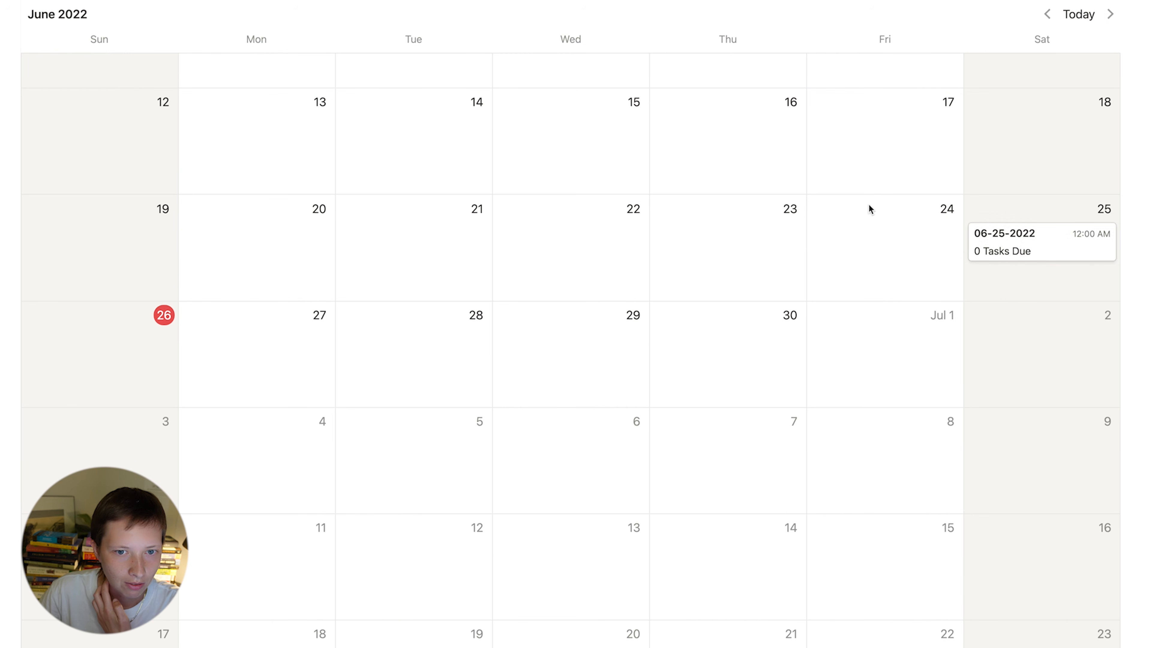
{"action": "left_click", "coordinate": [1061, 254]}
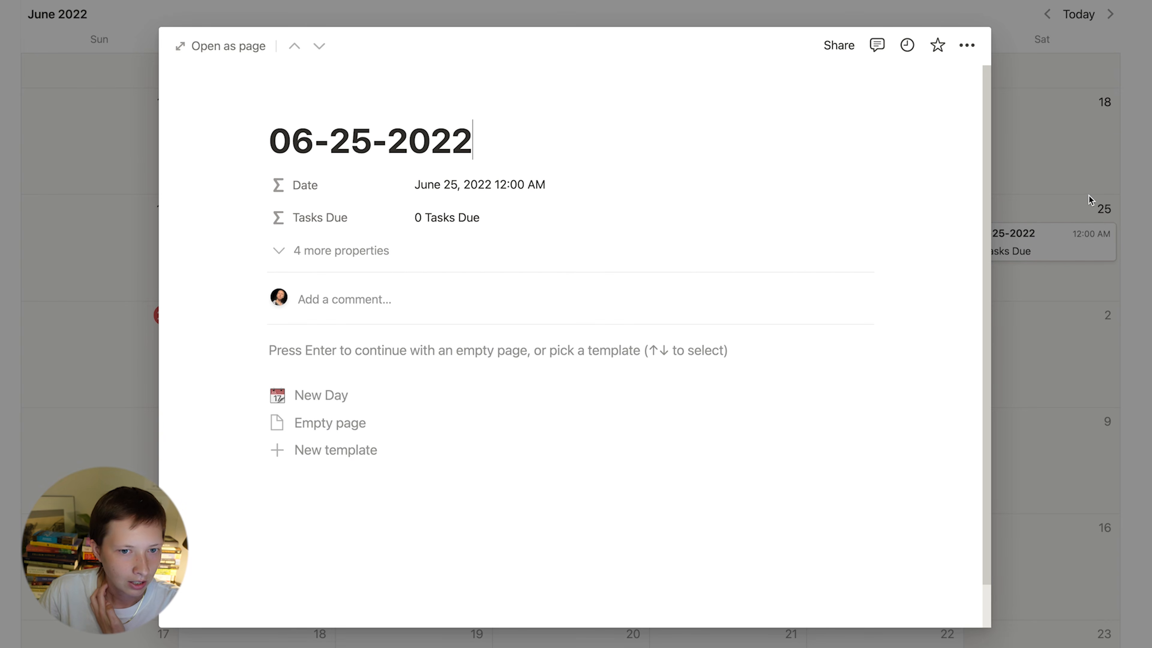
{"action": "left_click", "coordinate": [1059, 196]}
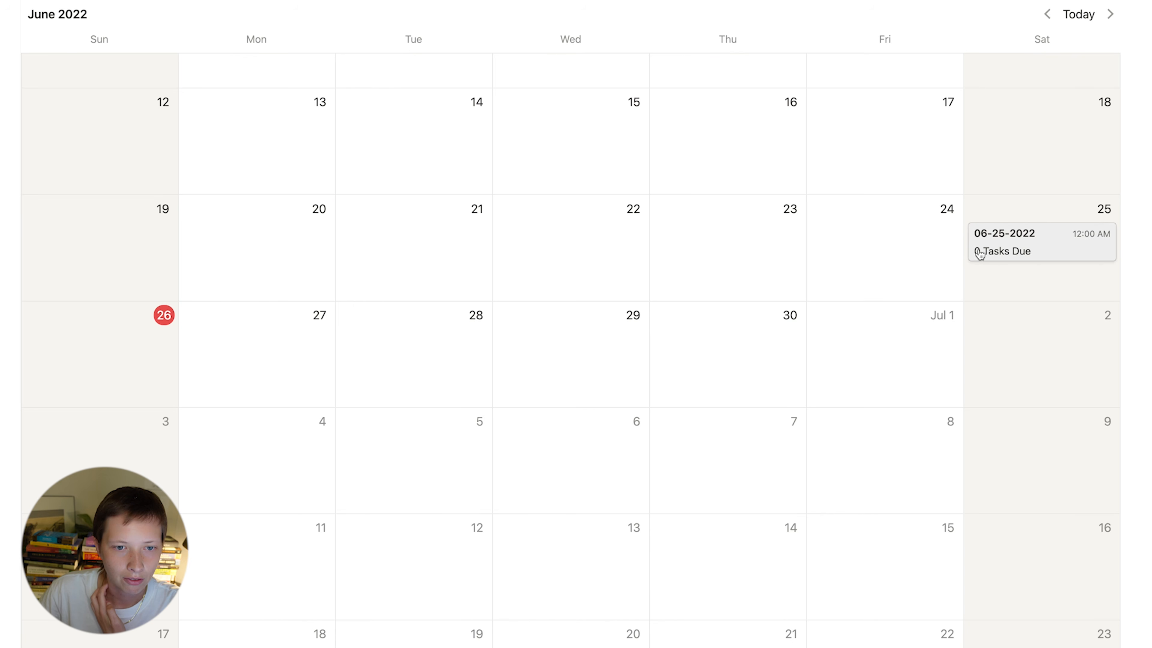
Step: Preview the "06-25-2022" entry in the Master Calendar once more and close the preview
{"action": "left_click", "coordinate": [1027, 253]}
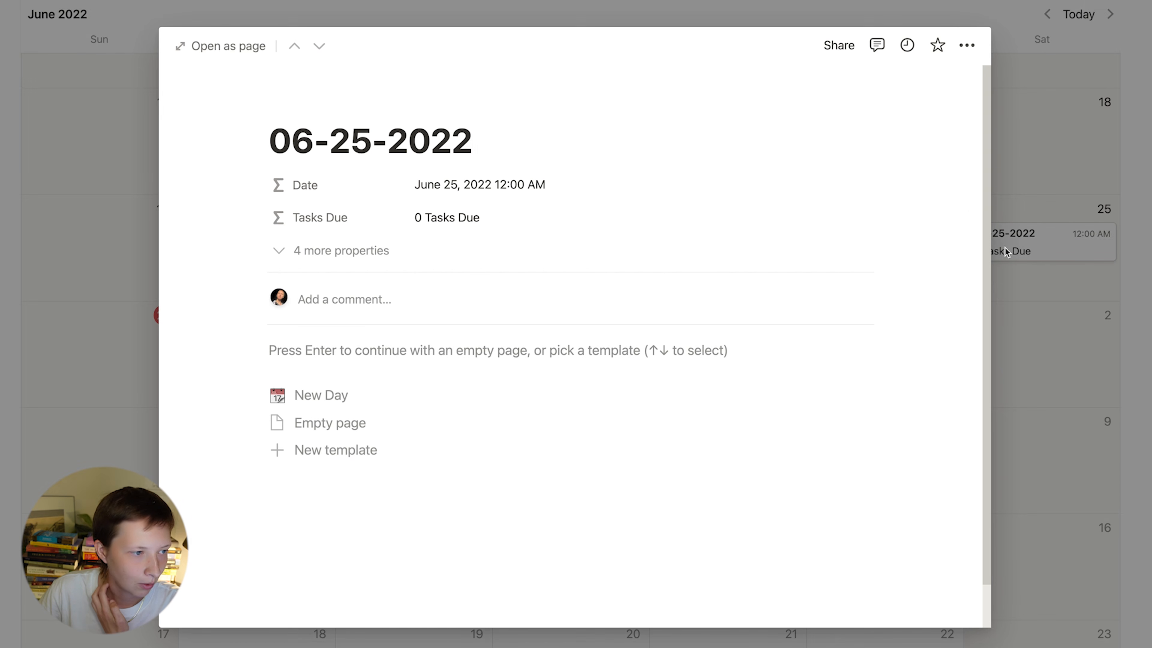
{"action": "left_click", "coordinate": [1025, 162]}
{"action": "scroll", "coordinate": [1025, 162], "scroll_direction": "up", "scroll_amount": 3}
{"action": "scroll", "coordinate": [1025, 162], "scroll_direction": "up", "scroll_amount": 3}
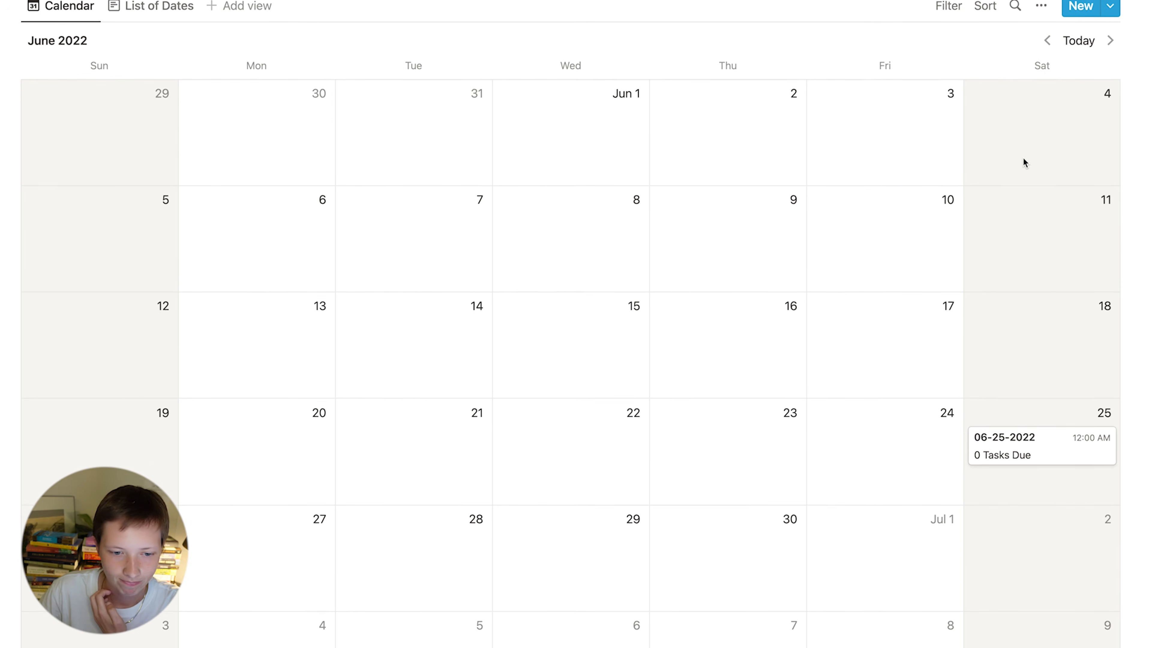
Step: Open the "Peopling The Americas" topic from Common Topics as a full page and apply the New Topic template to it
{"action": "left_click", "coordinate": [107, 16]}
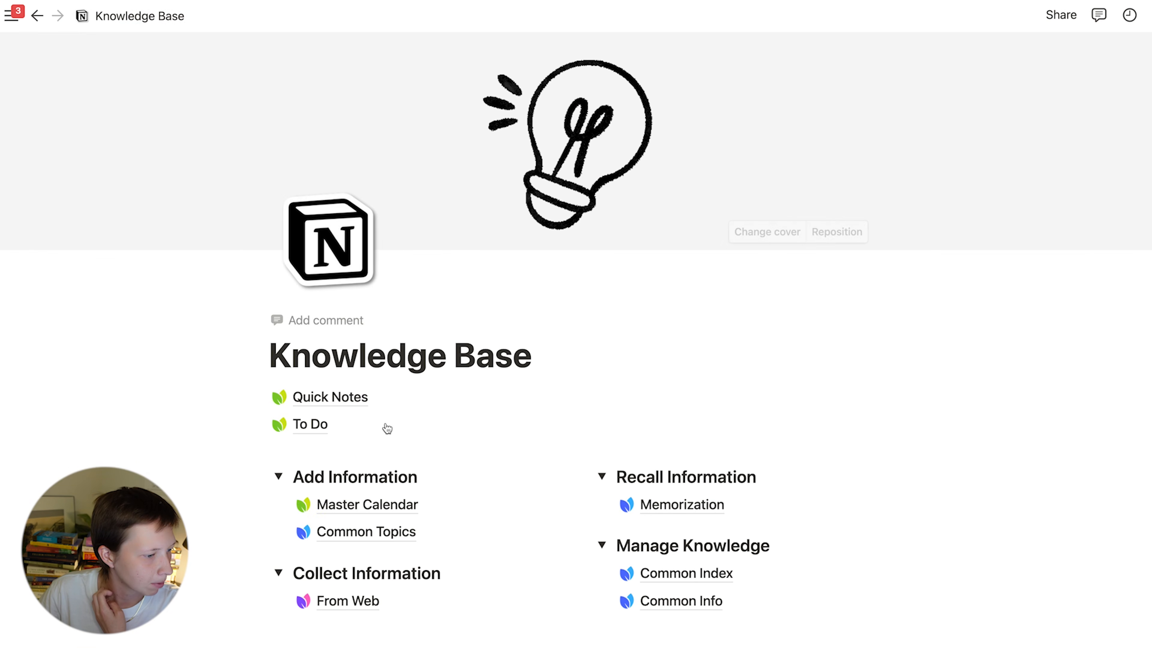
{"action": "left_click", "coordinate": [365, 500]}
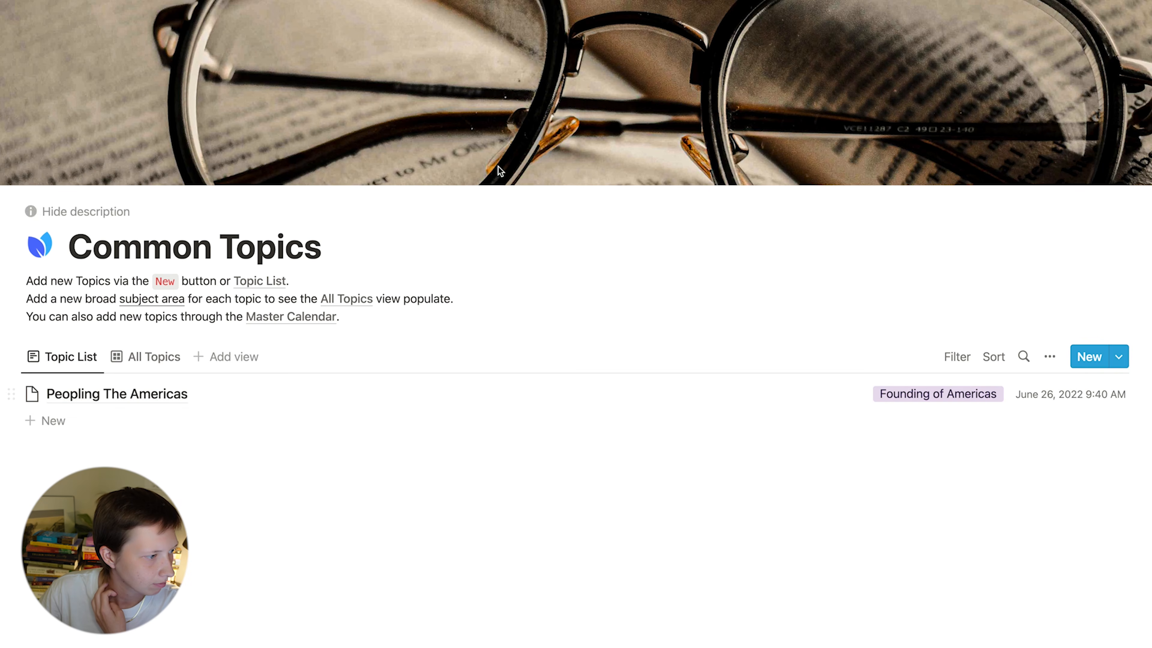
{"action": "left_click", "coordinate": [126, 399]}
{"action": "left_click", "coordinate": [217, 45]}
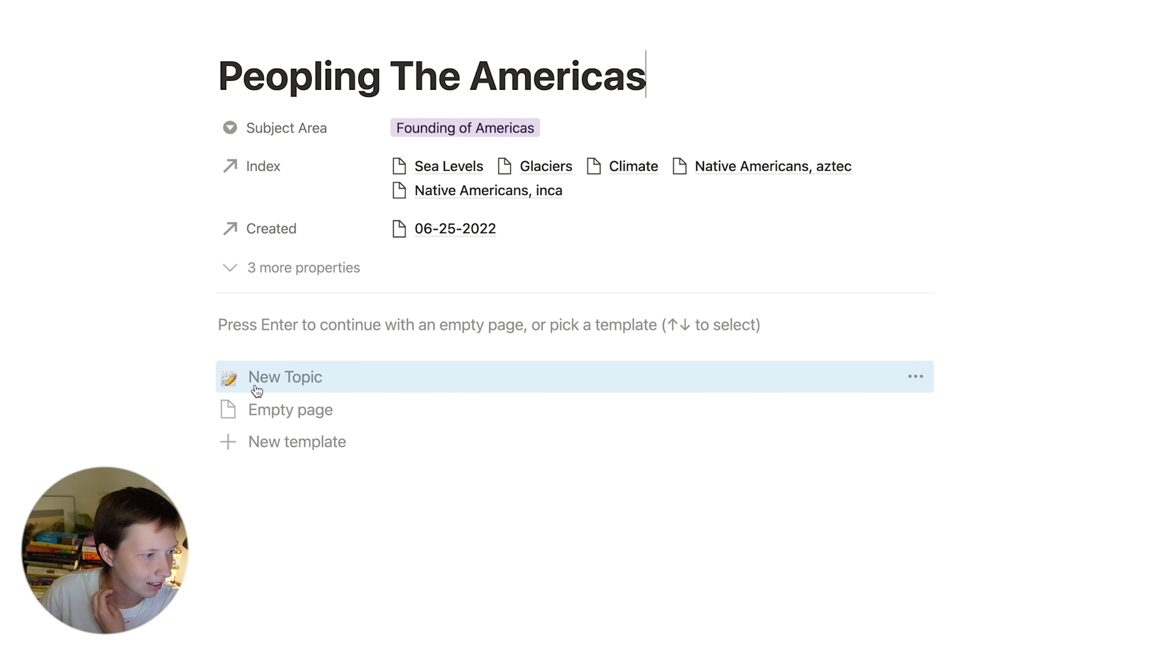
{"action": "left_click", "coordinate": [399, 388]}
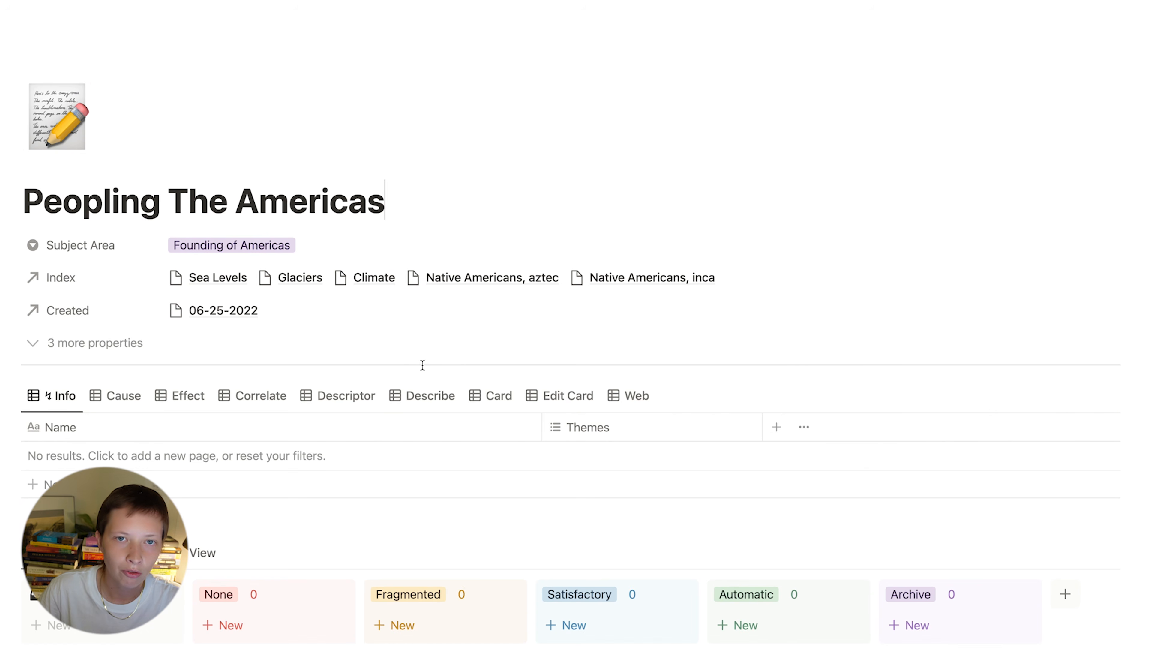
{"action": "scroll", "coordinate": [1089, 555], "scroll_direction": "down", "scroll_amount": 5}
{"action": "scroll", "coordinate": [1088, 556], "scroll_direction": "up", "scroll_amount": 3}
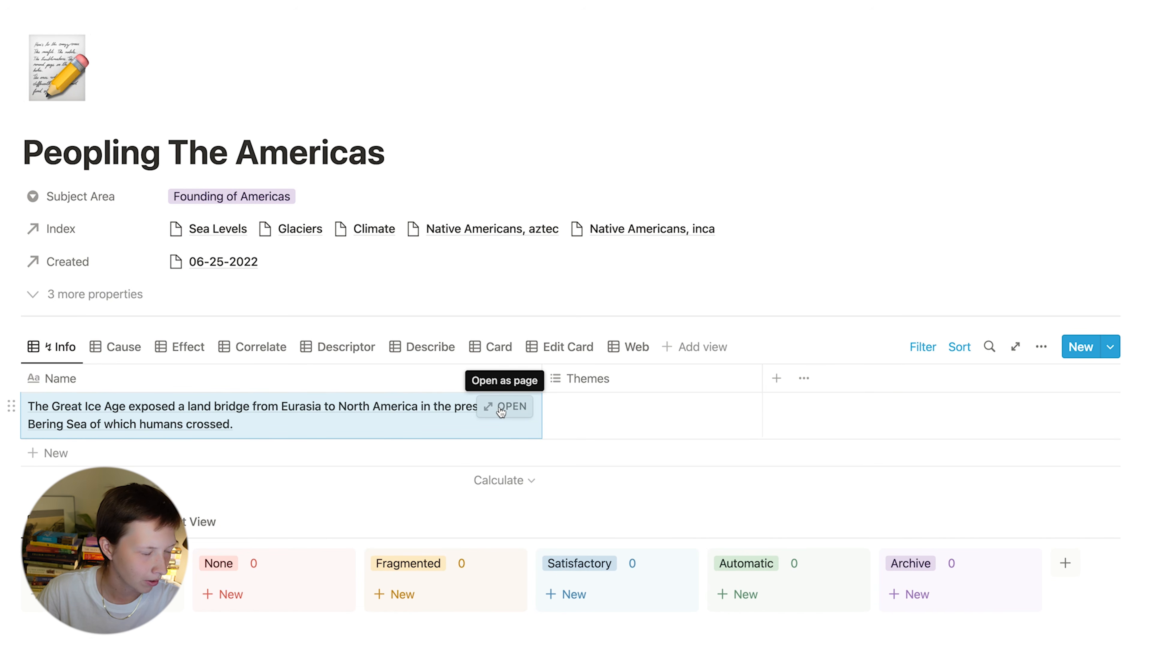
Step: Create the themes Geography and Migration and assign both to the Great Ice Age entry in the Info table
{"action": "left_click", "coordinate": [602, 419]}
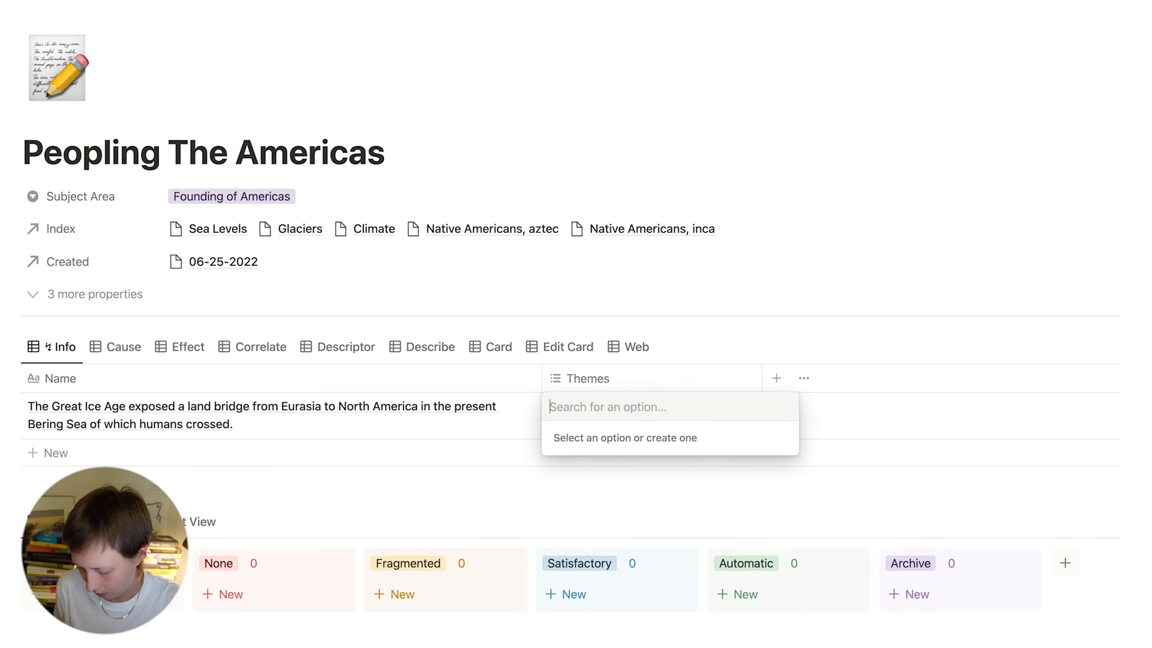
{"action": "type", "text": "Geography"}
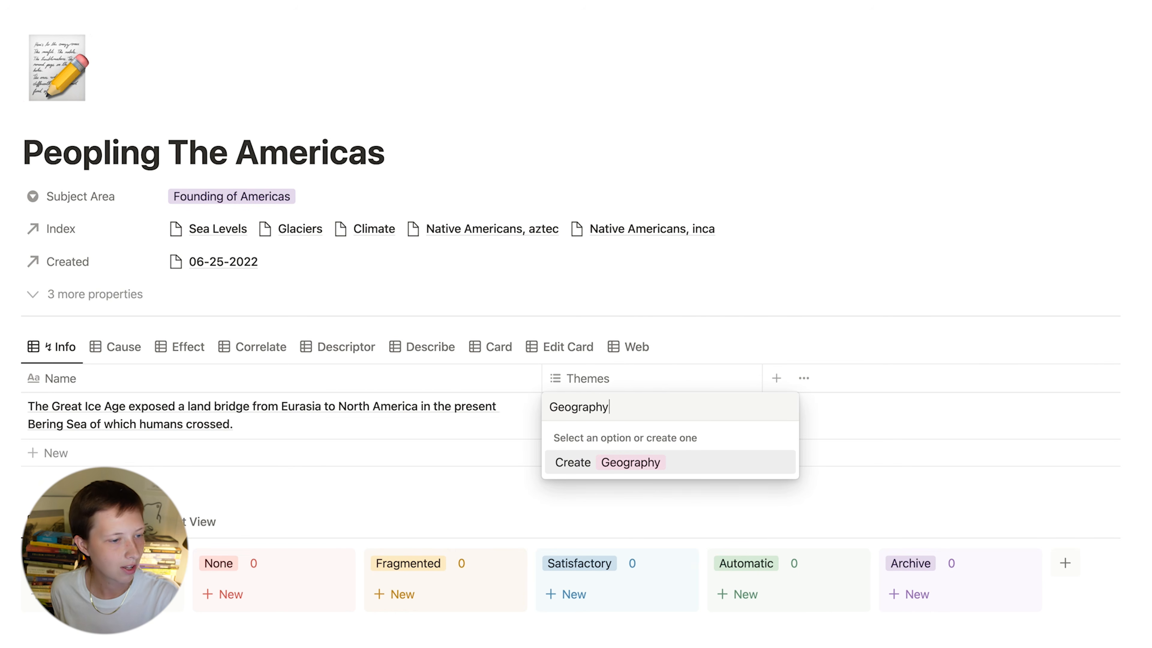
{"action": "key", "text": "Return"}
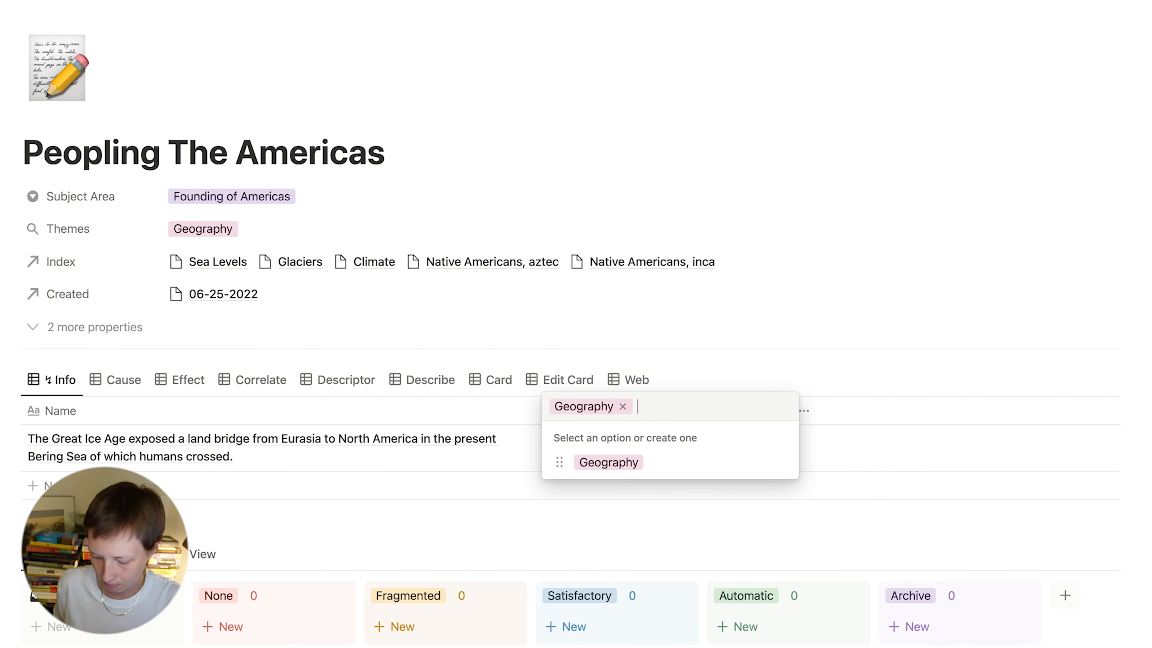
{"action": "type", "text": "Migration"}
{"action": "key", "text": "Return"}
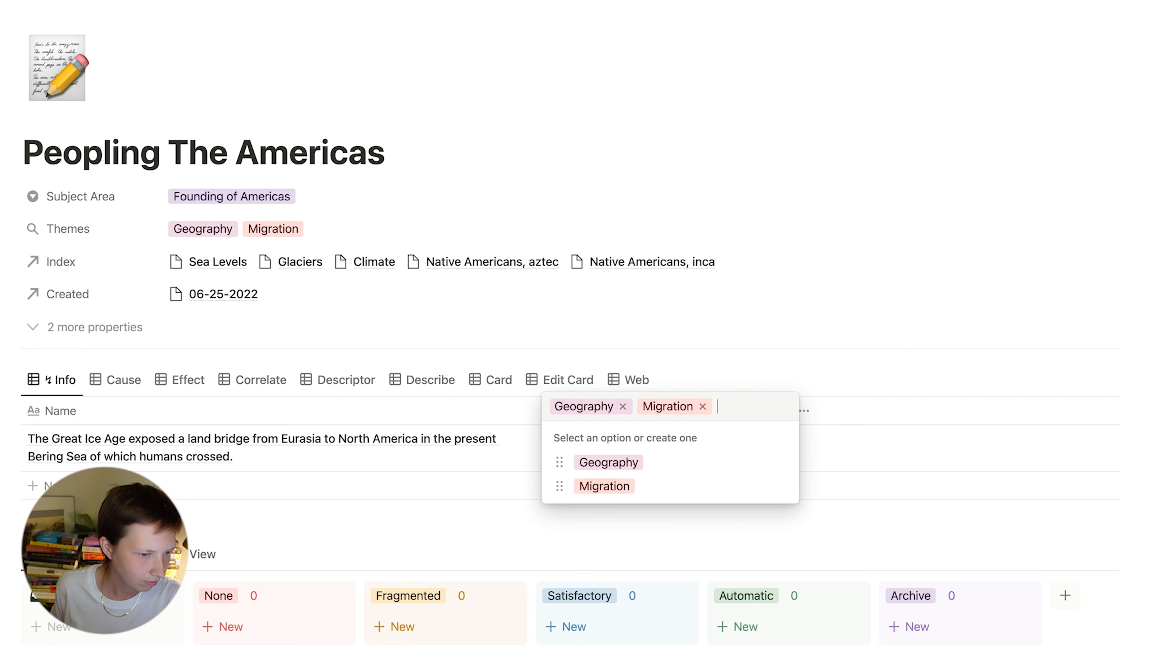
{"action": "key", "text": "Escape"}
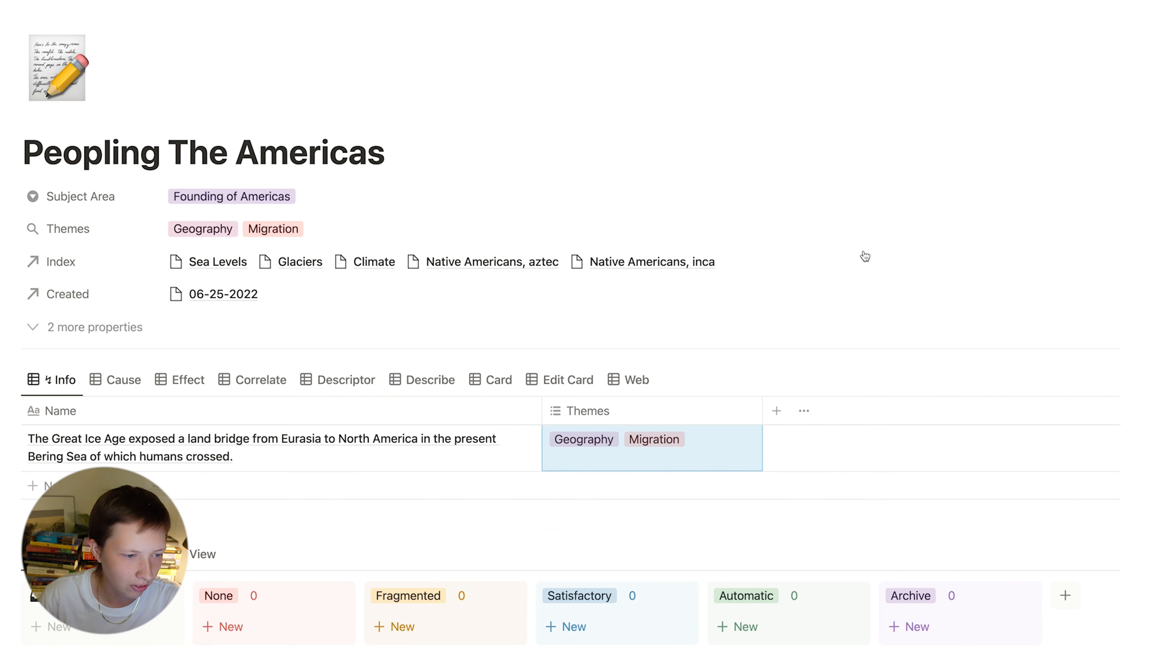
{"action": "key", "text": "Escape"}
Step: Add the Info entry "For 250 centuries, asian peoples, ancestors of the Native Americans, crossed the Bering Sea land bridge to populate the Americas."
{"action": "scroll", "coordinate": [570, 324], "scroll_direction": "down", "scroll_amount": 2}
{"action": "scroll", "coordinate": [569, 324], "scroll_direction": "up", "scroll_amount": 2}
{"action": "scroll", "coordinate": [570, 324], "scroll_direction": "down", "scroll_amount": 1}
{"action": "scroll", "coordinate": [570, 324], "scroll_direction": "down", "scroll_amount": 1}
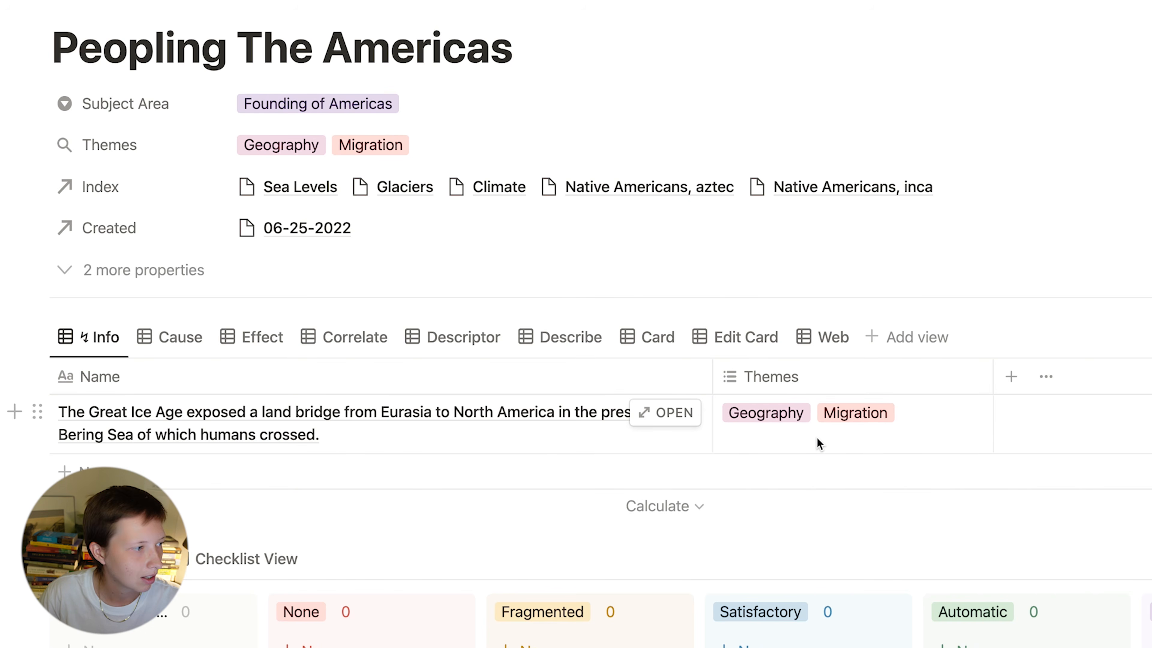
{"action": "scroll", "coordinate": [816, 436], "scroll_direction": "up", "scroll_amount": 2}
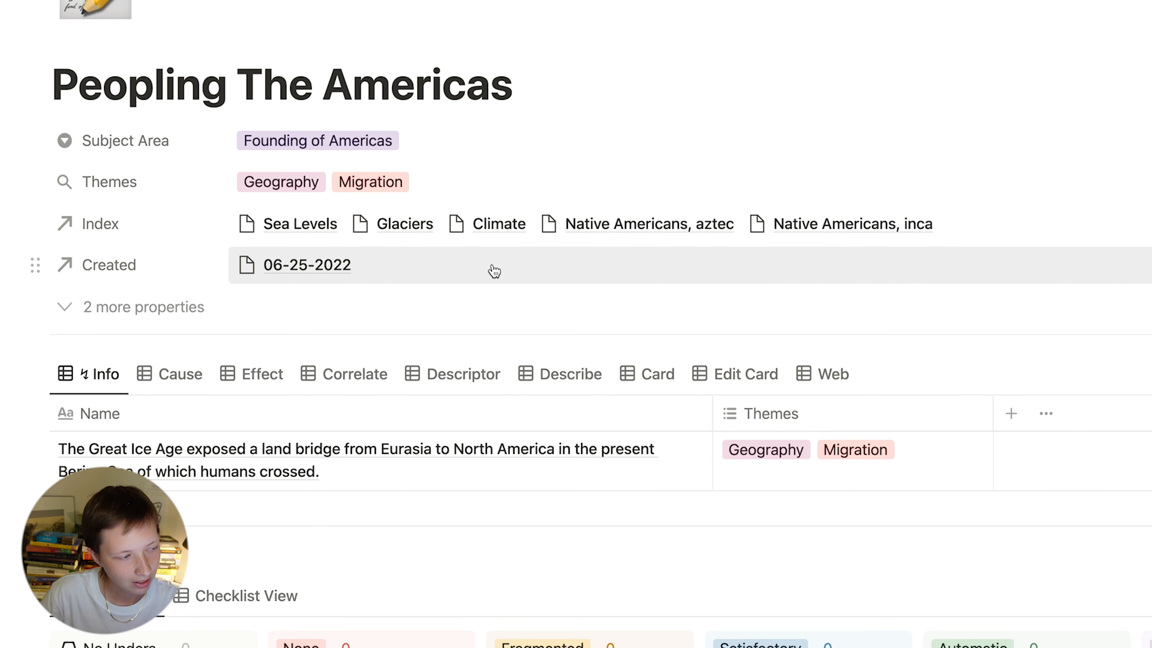
{"action": "left_click", "coordinate": [235, 503]}
{"action": "left_click", "coordinate": [422, 461]}
{"action": "left_click", "coordinate": [491, 509]}
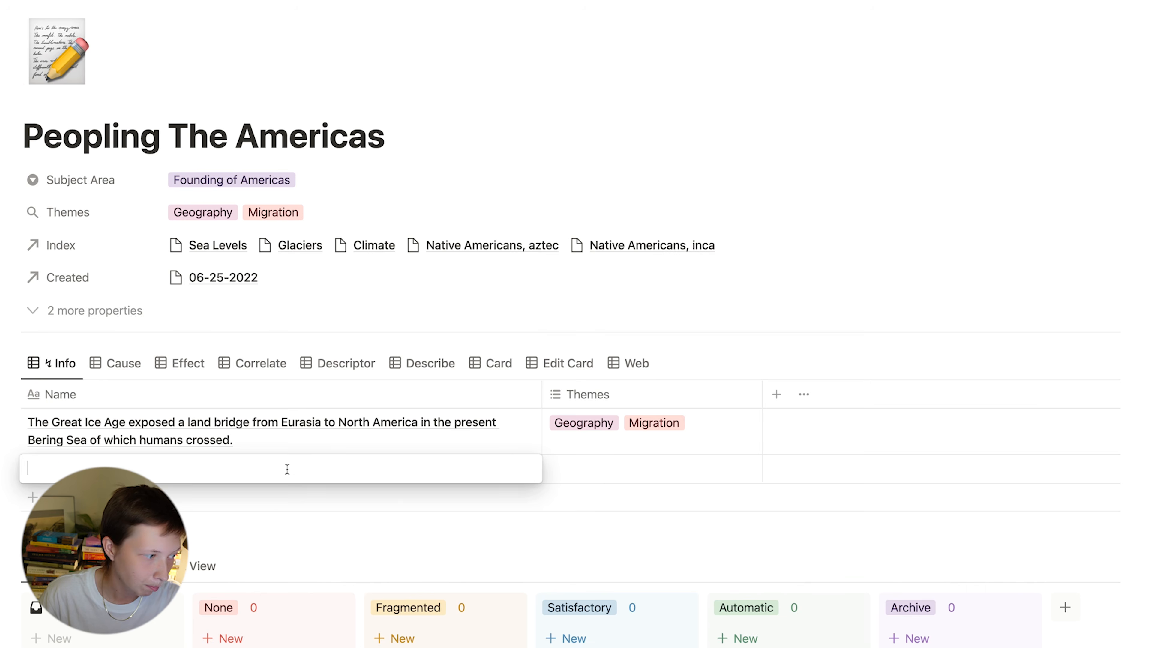
{"action": "type", "text": "For 250 centuries, asian peoples, ancestors of the Native Americans, crossed the Bering Sea land bridge to populate the Americas."}
{"action": "scroll", "coordinate": [415, 371], "scroll_direction": "down", "scroll_amount": 3}
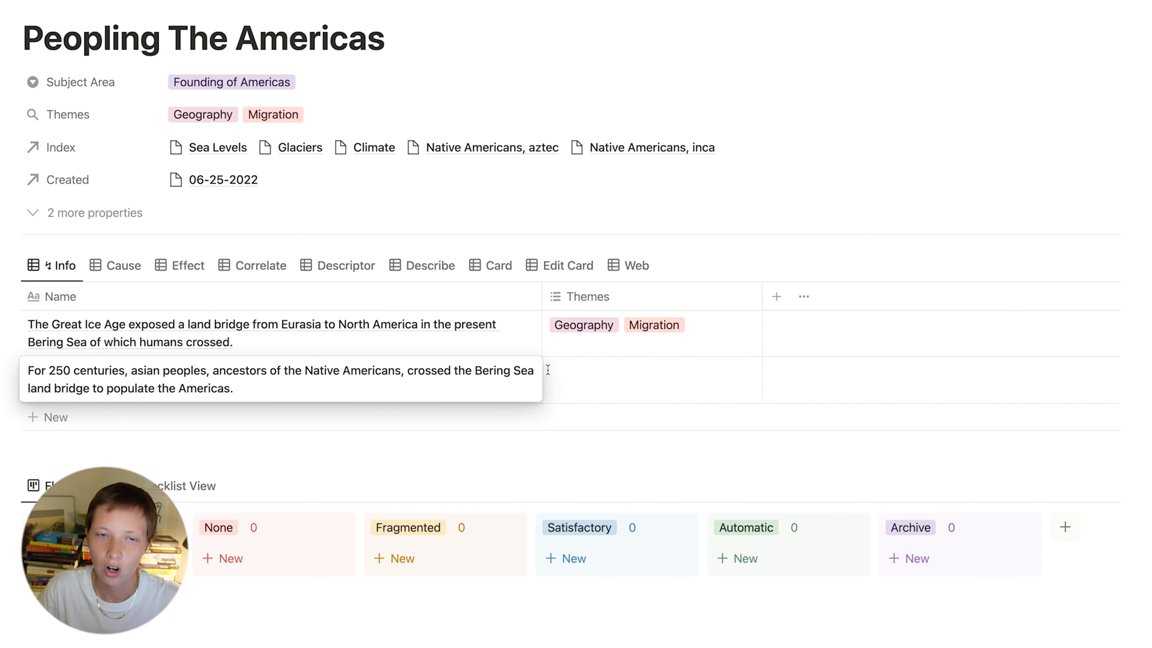
{"action": "key", "text": "Escape"}
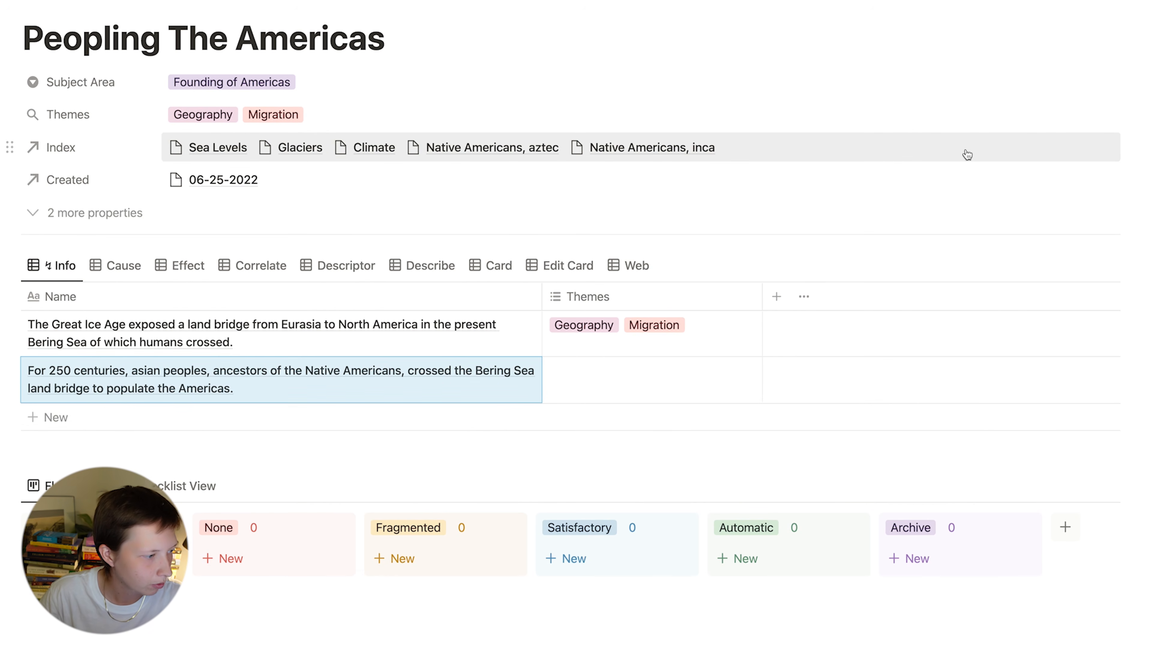
{"action": "left_click", "coordinate": [727, 45]}
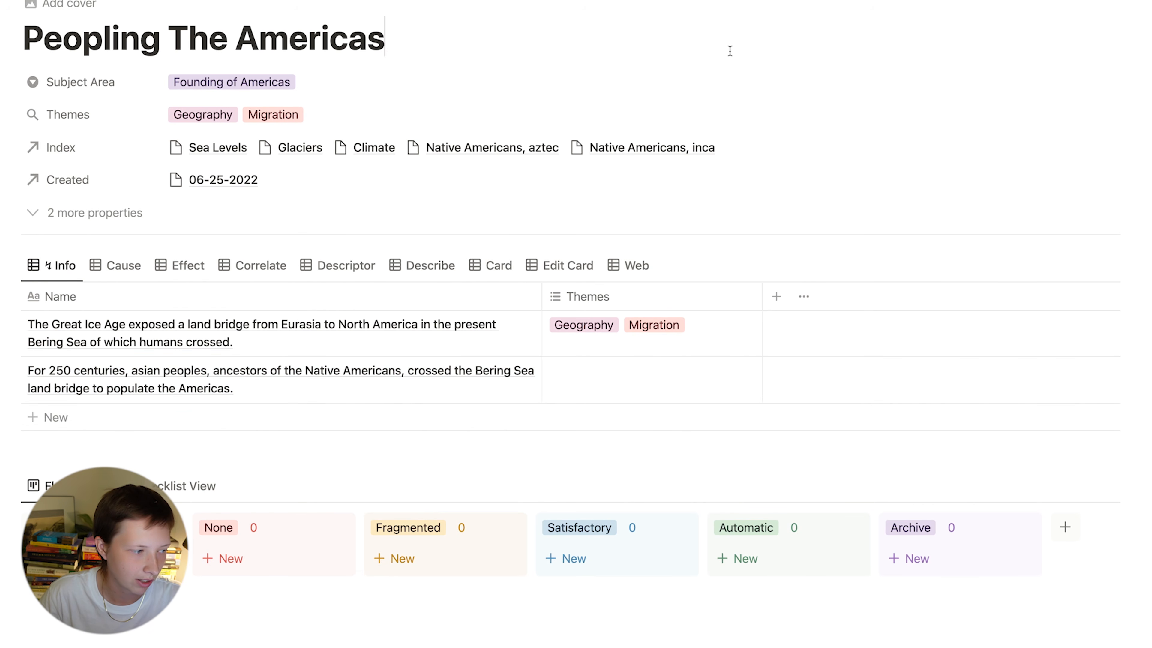
Step: Assign the existing Migration theme to the "For 250 centuries" entry in the Info table
{"action": "left_click", "coordinate": [641, 388]}
{"action": "left_click", "coordinate": [605, 450]}
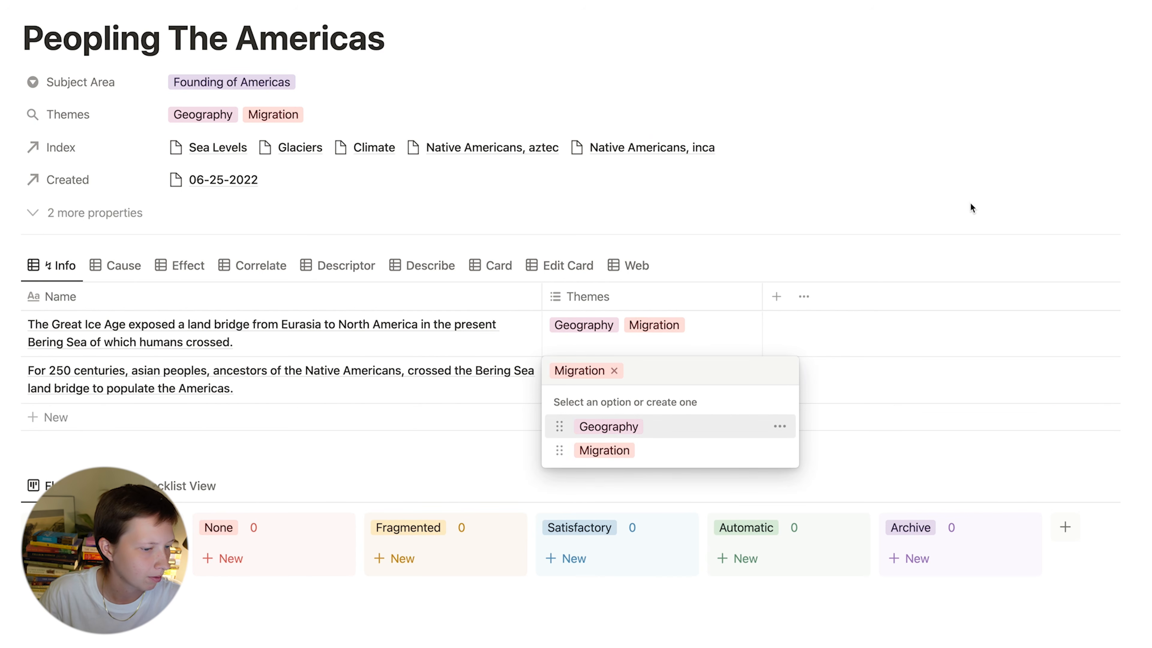
{"action": "left_click", "coordinate": [917, 122]}
{"action": "left_click", "coordinate": [1147, 103]}
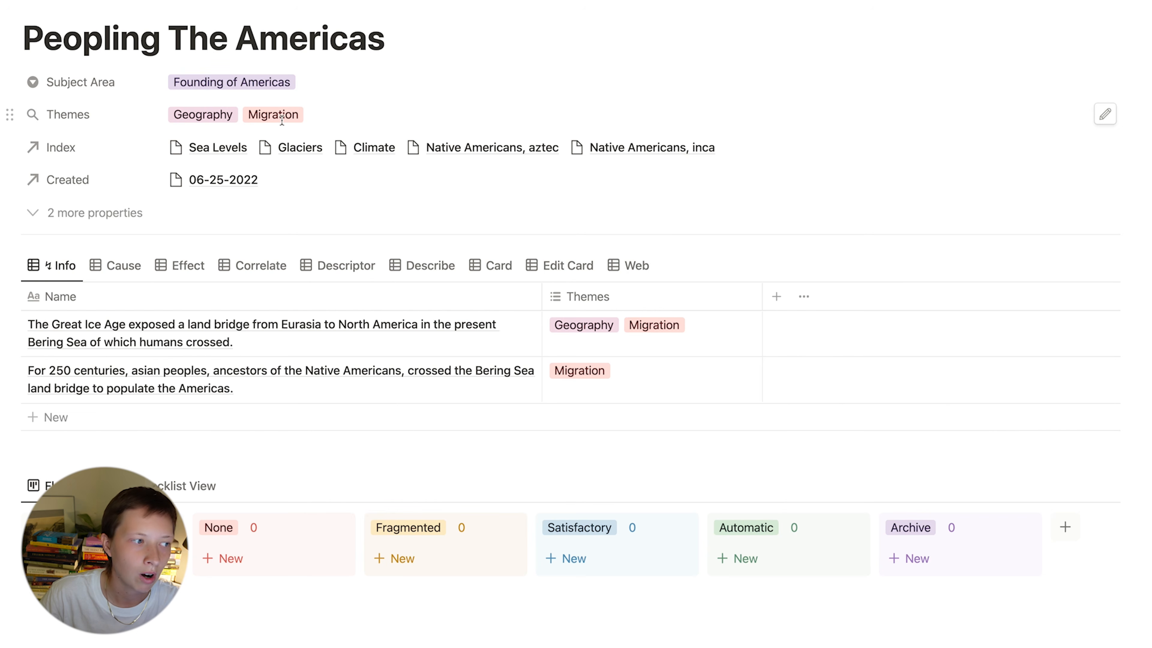
Step: Set the topic's Themes rollup calculation to Show original and restore it to Show unique values
{"action": "left_click", "coordinate": [1104, 116]}
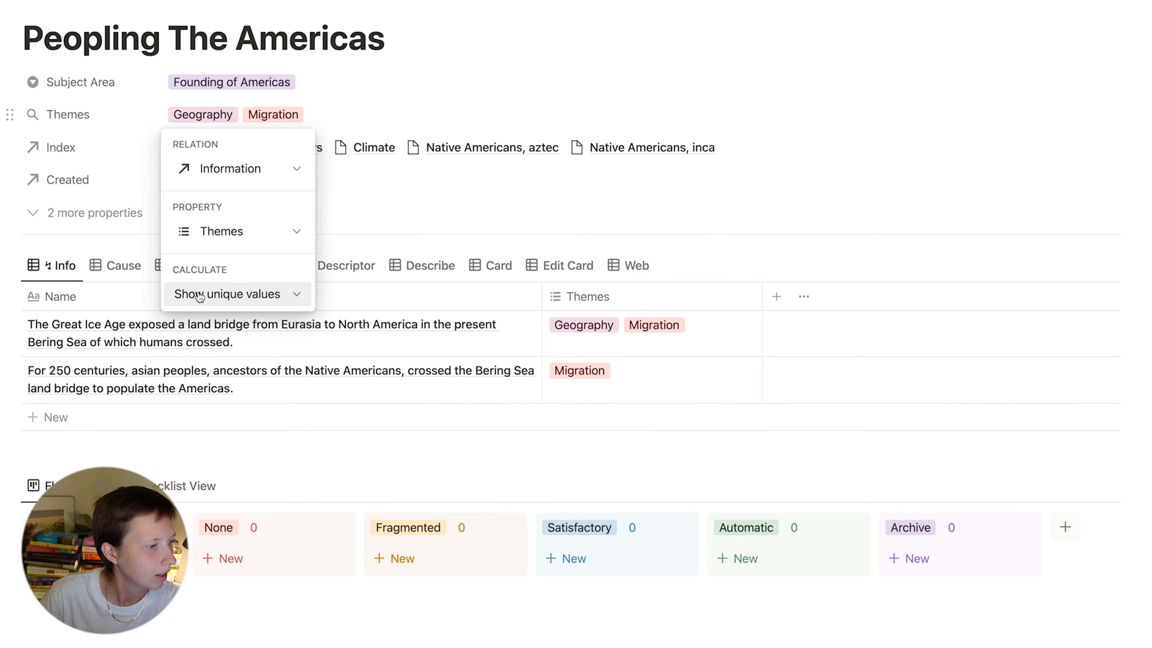
{"action": "left_click", "coordinate": [220, 300]}
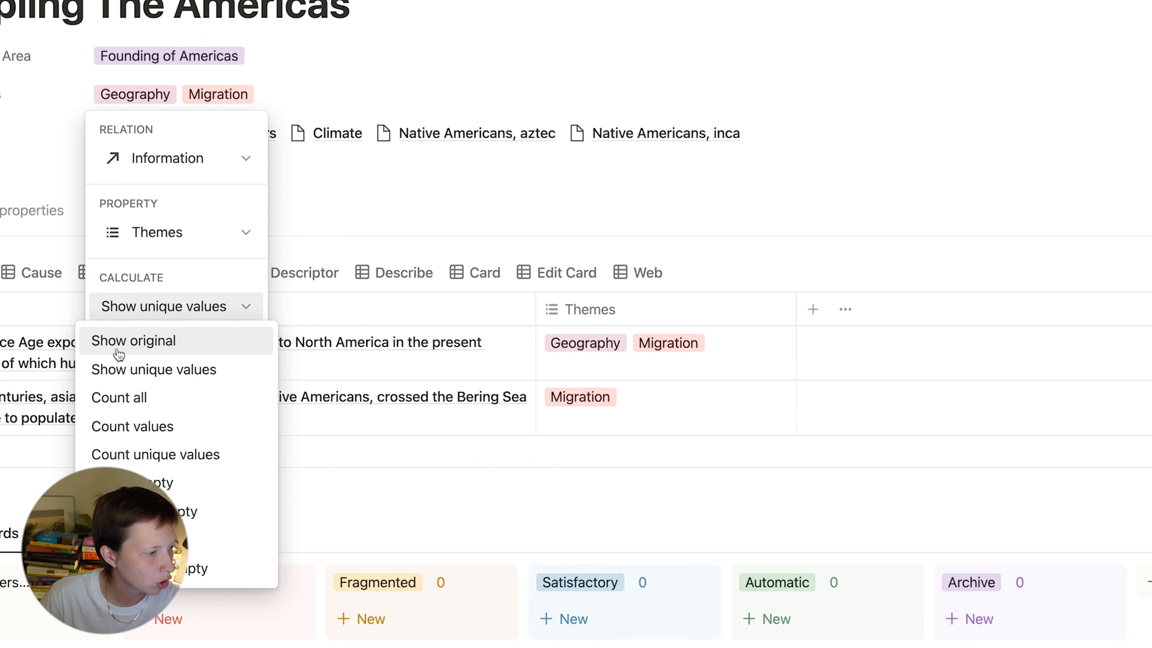
{"action": "left_click", "coordinate": [151, 343]}
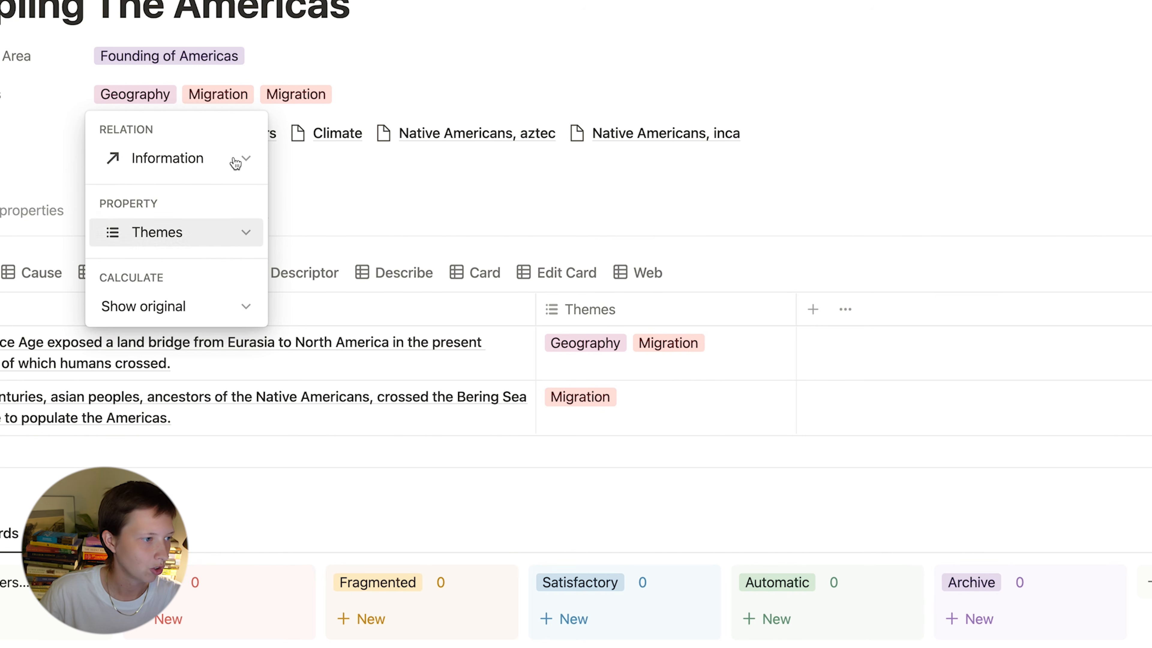
{"action": "left_click", "coordinate": [171, 308]}
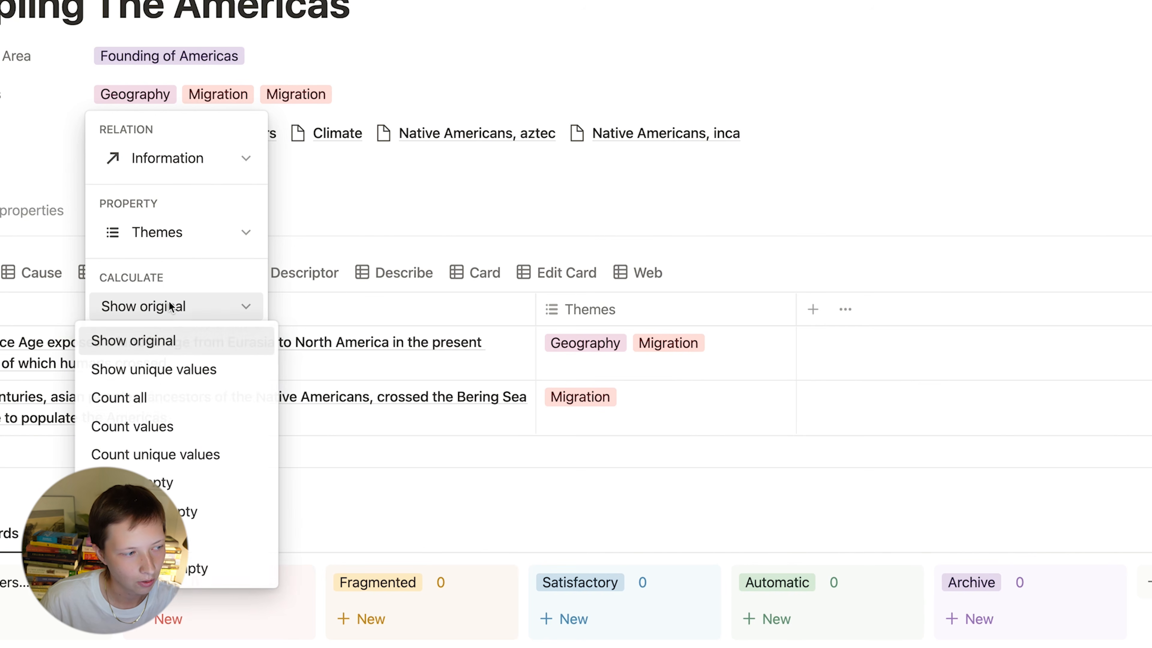
{"action": "left_click", "coordinate": [147, 372]}
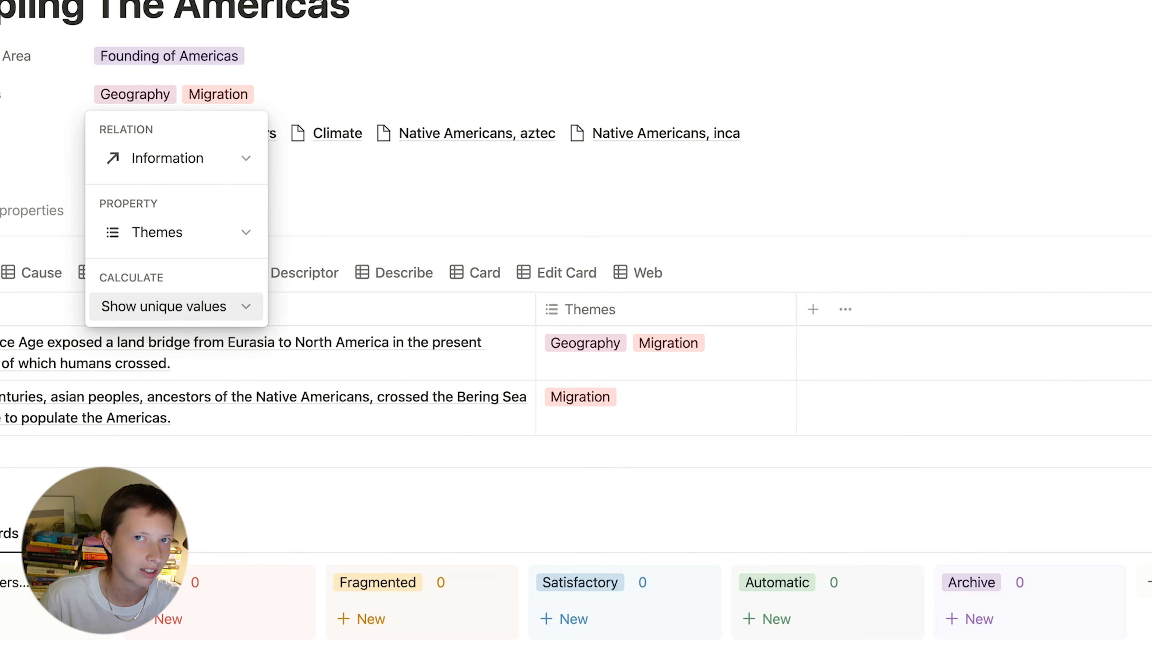
{"action": "left_click", "coordinate": [320, 1]}
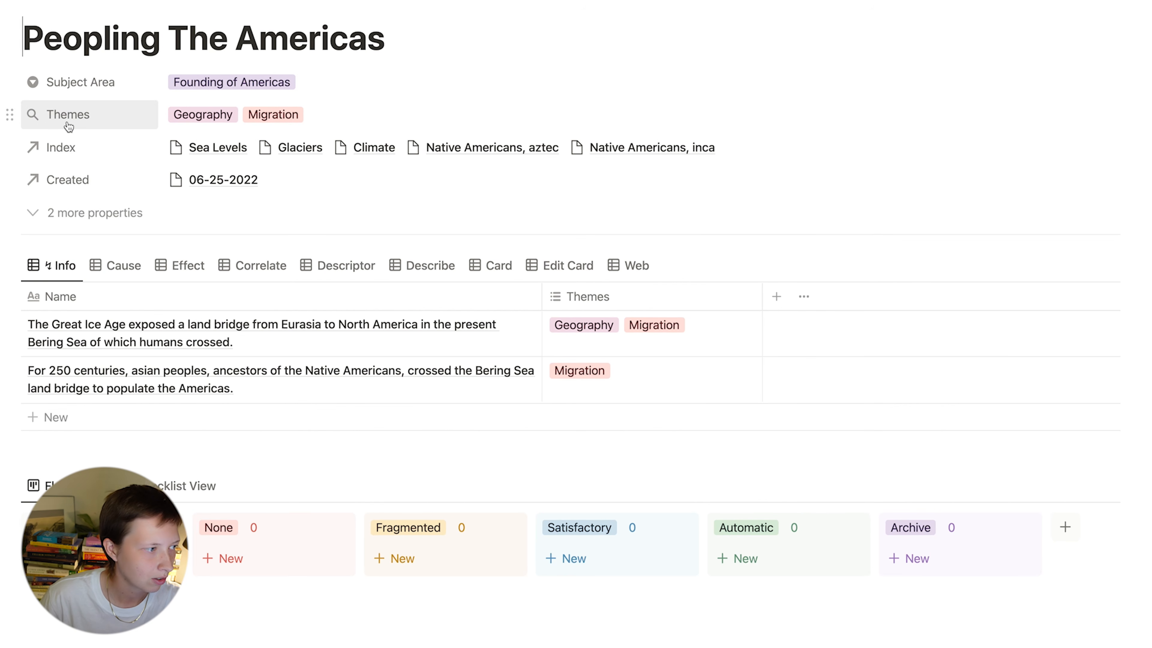
Step: Examine the type, relation and property settings of the topic's Themes rollup and close them
{"action": "left_click", "coordinate": [93, 122]}
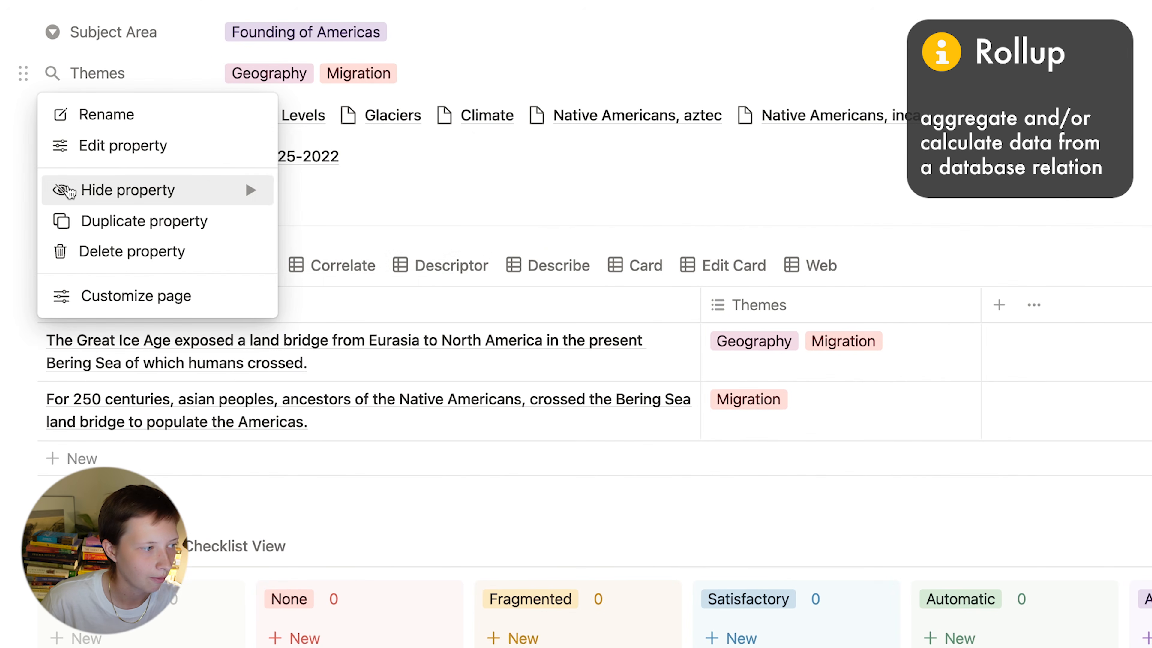
{"action": "left_click", "coordinate": [93, 145]}
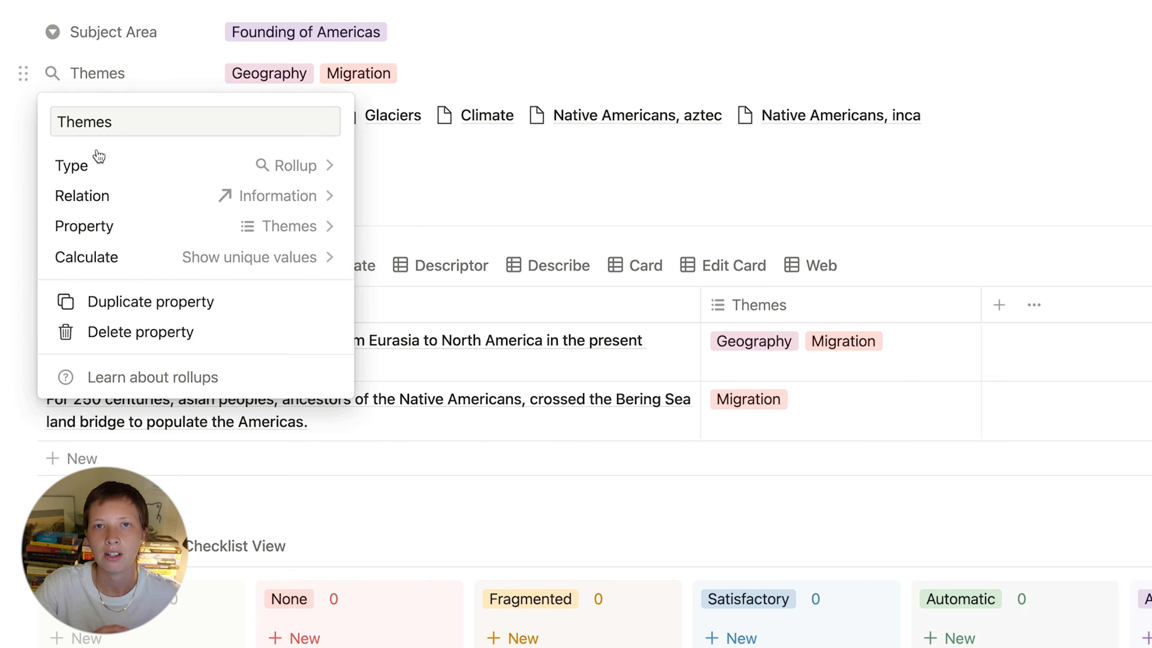
{"action": "left_click", "coordinate": [717, 157]}
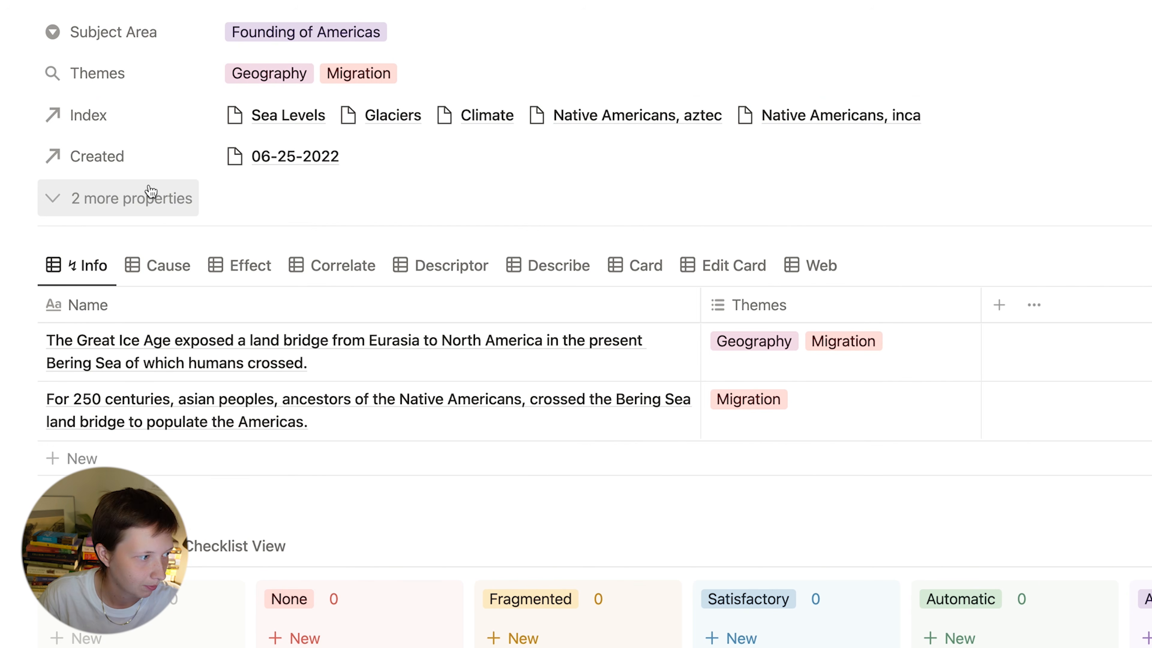
Step: Expand the topic's hidden properties and examine the entries linked in its Information relation
{"action": "left_click", "coordinate": [113, 210]}
{"action": "scroll", "coordinate": [113, 207], "scroll_direction": "down", "scroll_amount": 3}
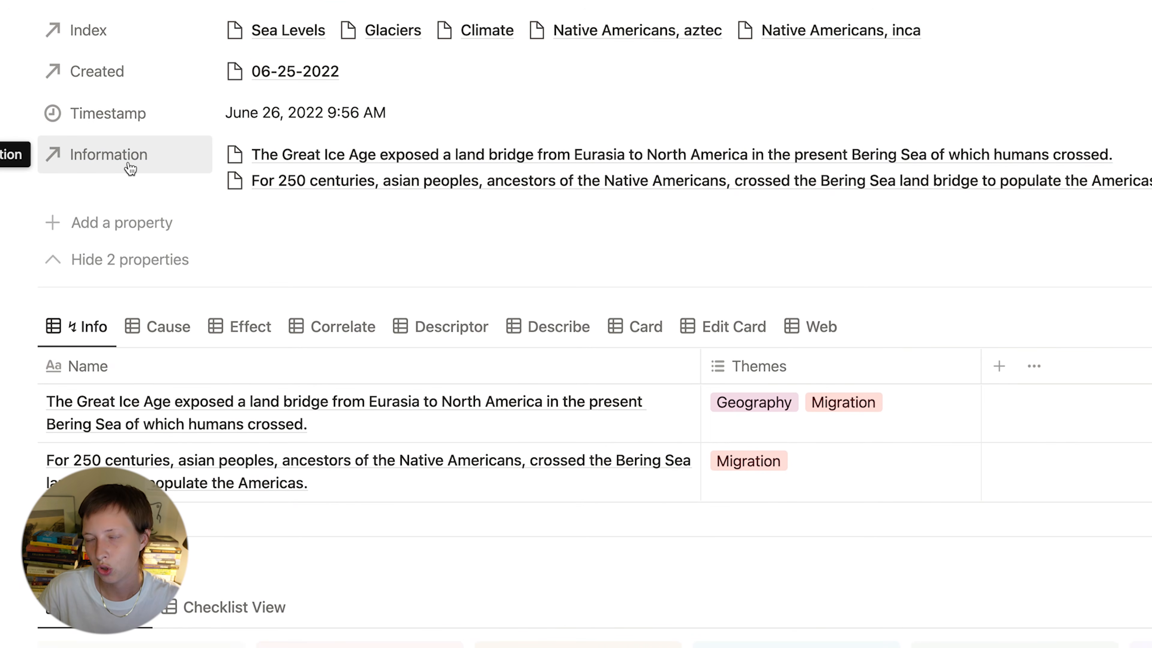
{"action": "scroll", "coordinate": [154, 46], "scroll_direction": "up", "scroll_amount": 3}
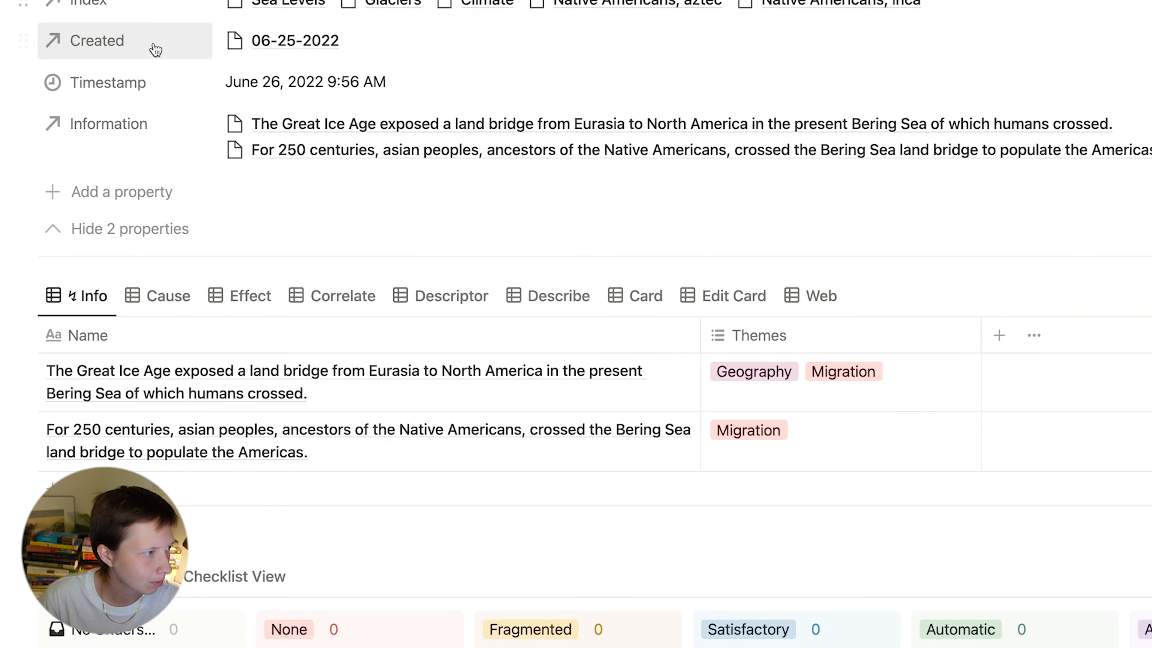
Step: Examine the calculation options in the Themes rollup's property settings and close them without changing anything
{"action": "left_click", "coordinate": [117, 136]}
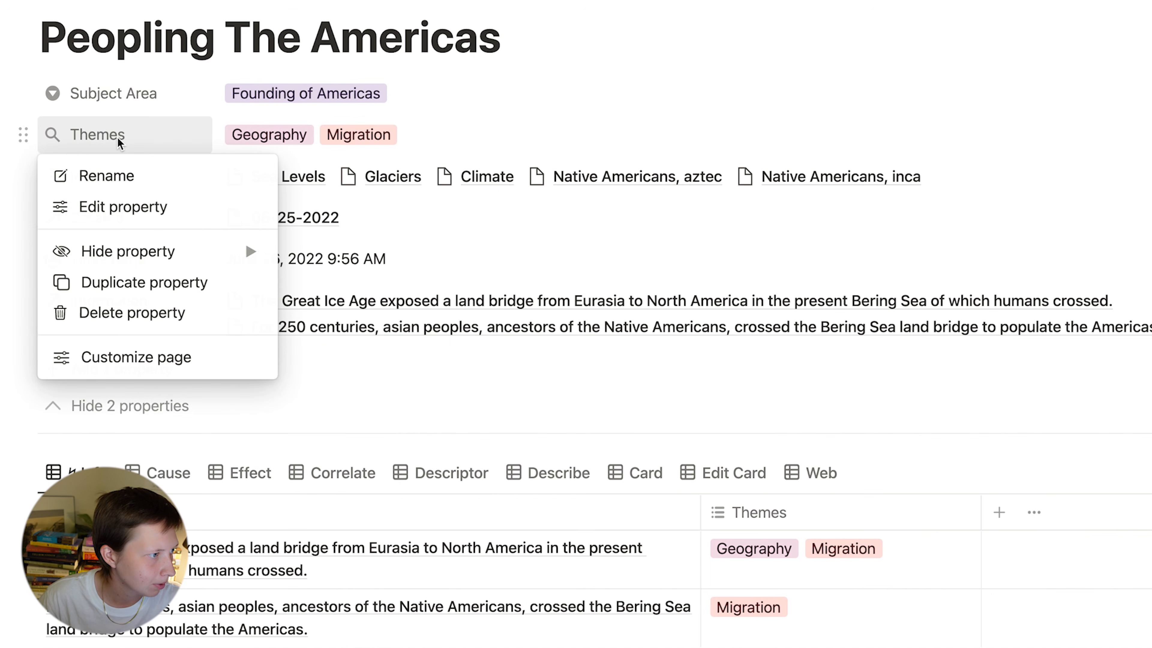
{"action": "left_click", "coordinate": [156, 213]}
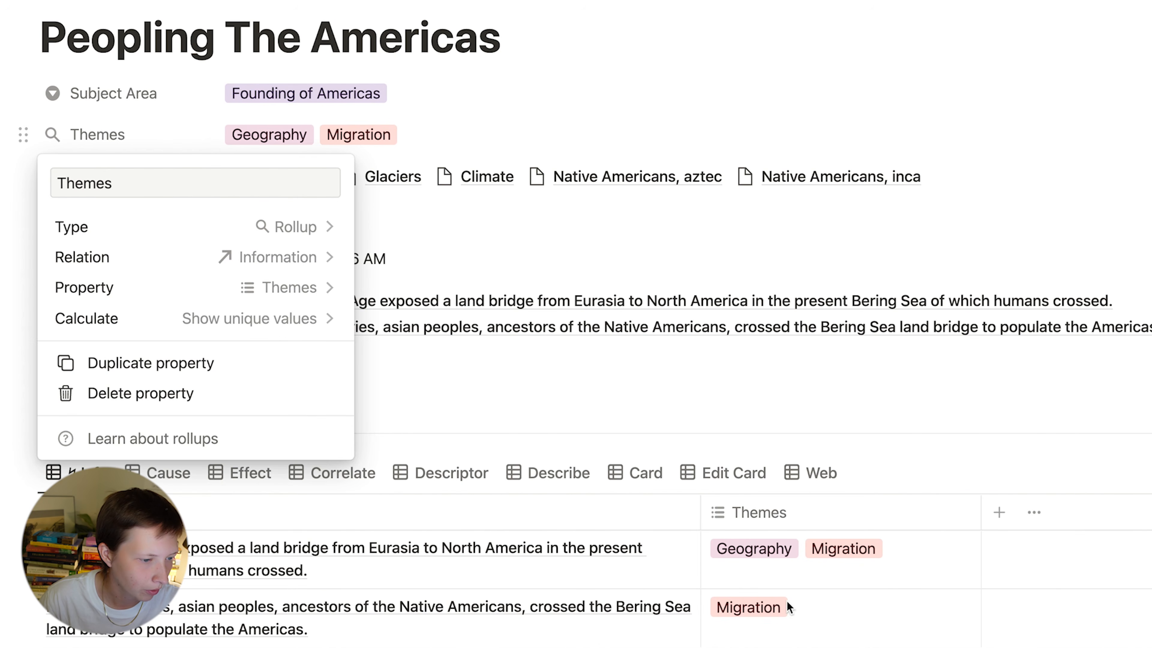
{"action": "left_click", "coordinate": [138, 323]}
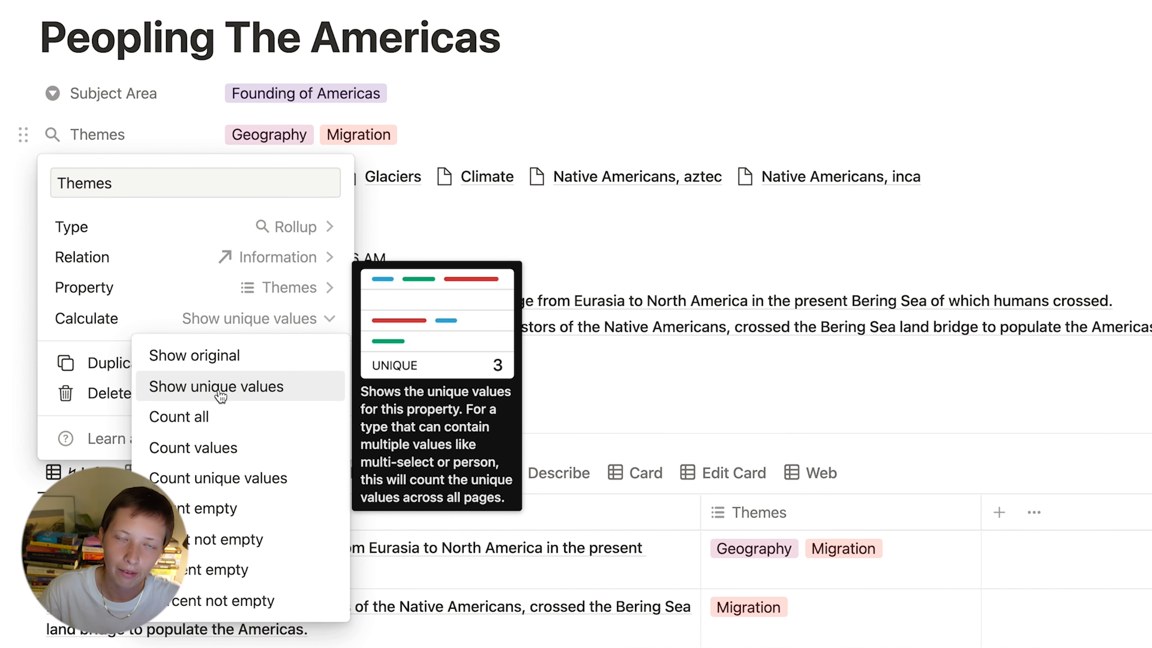
{"action": "left_click", "coordinate": [8, 275]}
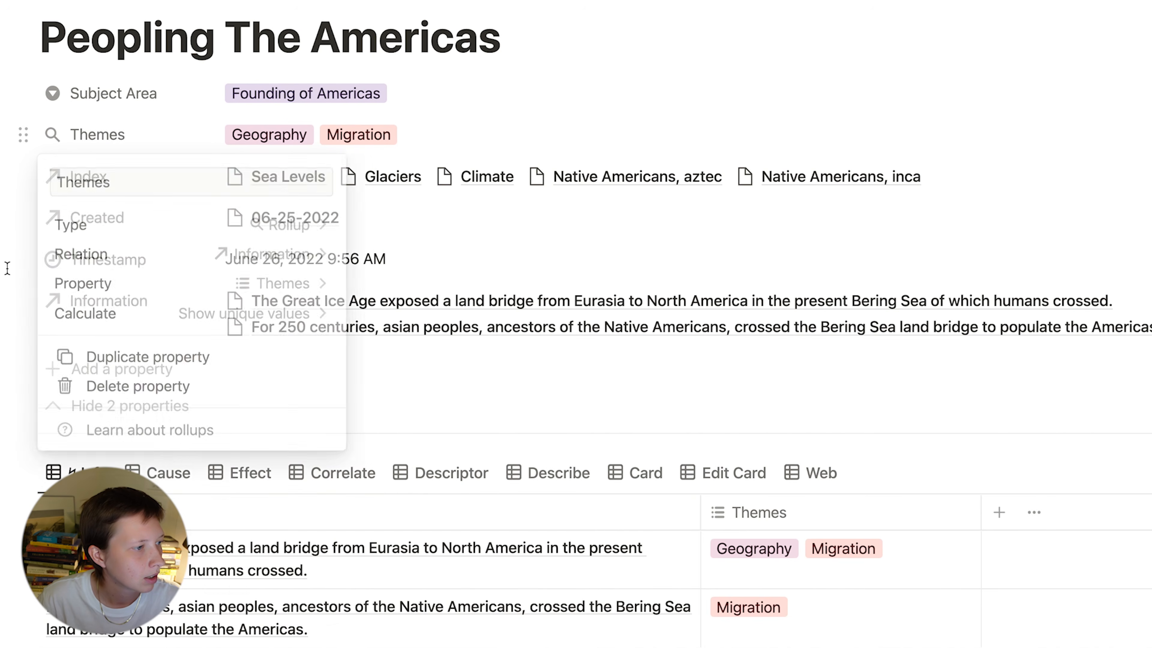
Step: Collapse the topic's extra properties and link the "For 250 centuries" entry as the Effect of the Great Ice Age land bridge entry
{"action": "left_click", "coordinate": [121, 404]}
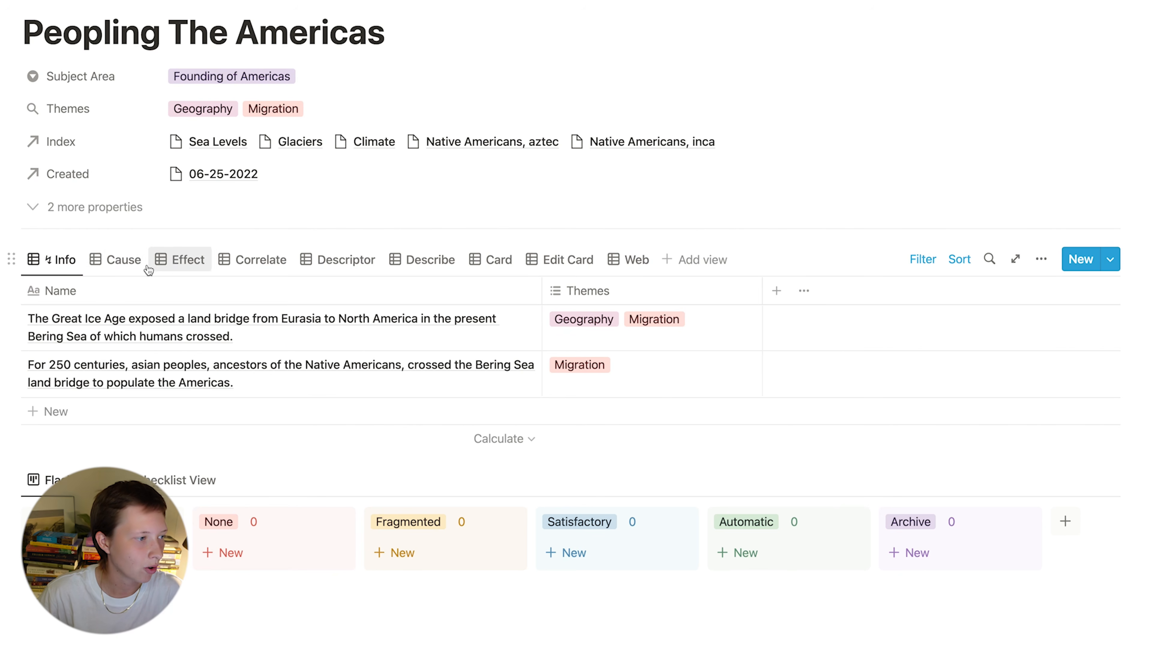
{"action": "left_click", "coordinate": [126, 270]}
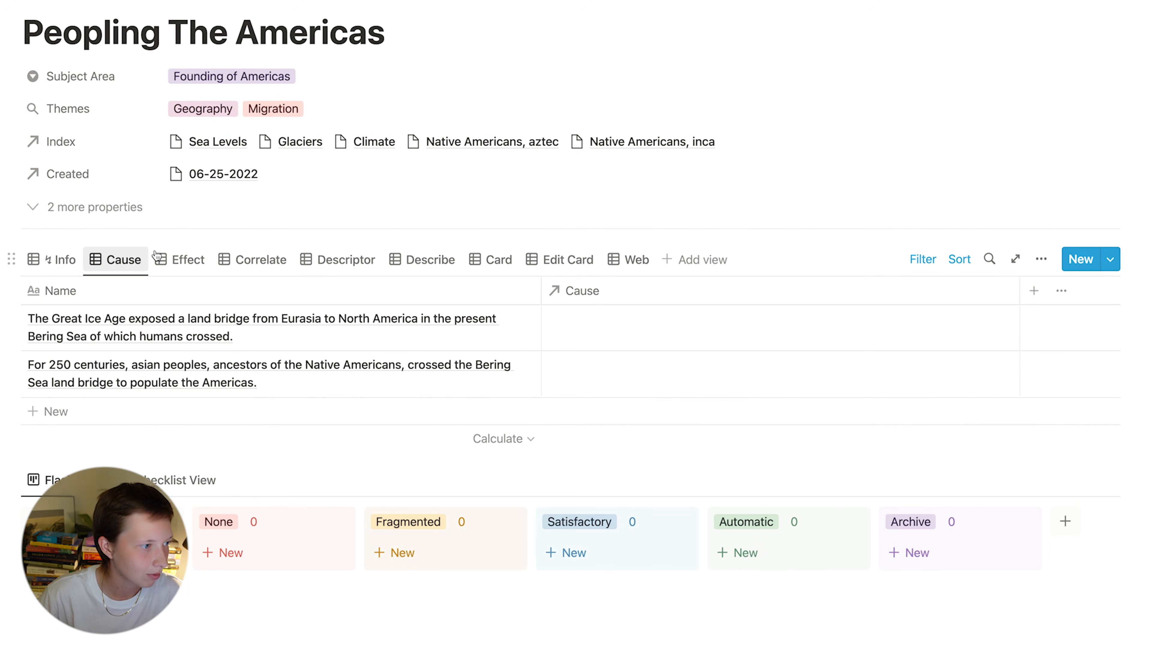
{"action": "left_click", "coordinate": [192, 255]}
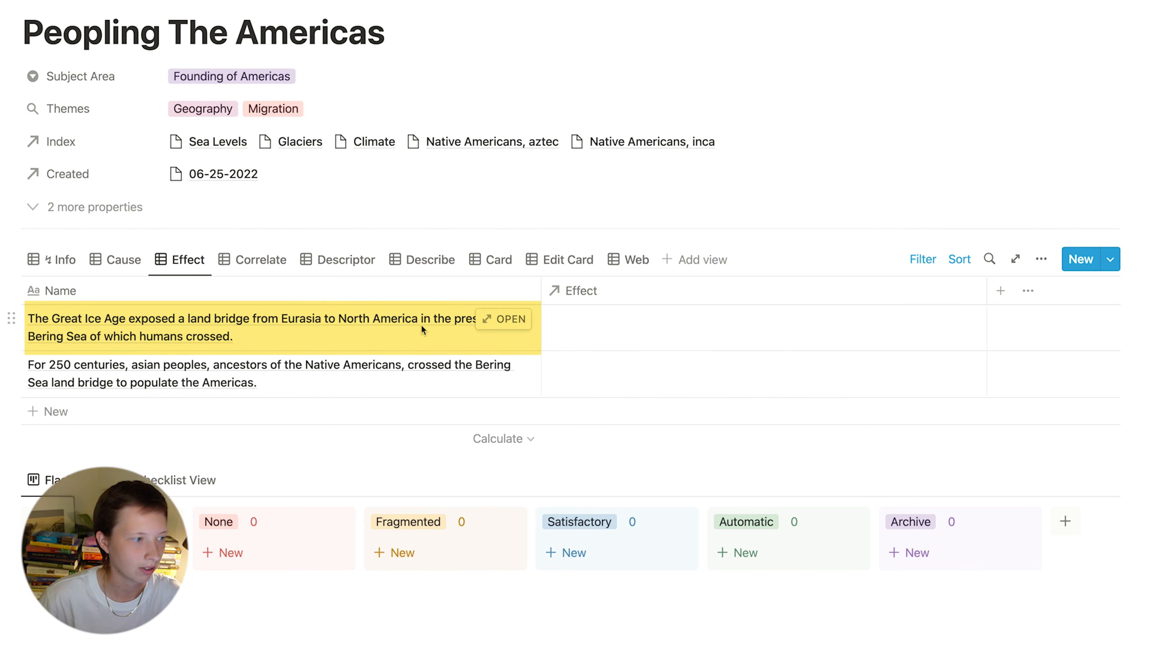
{"action": "left_click", "coordinate": [641, 330]}
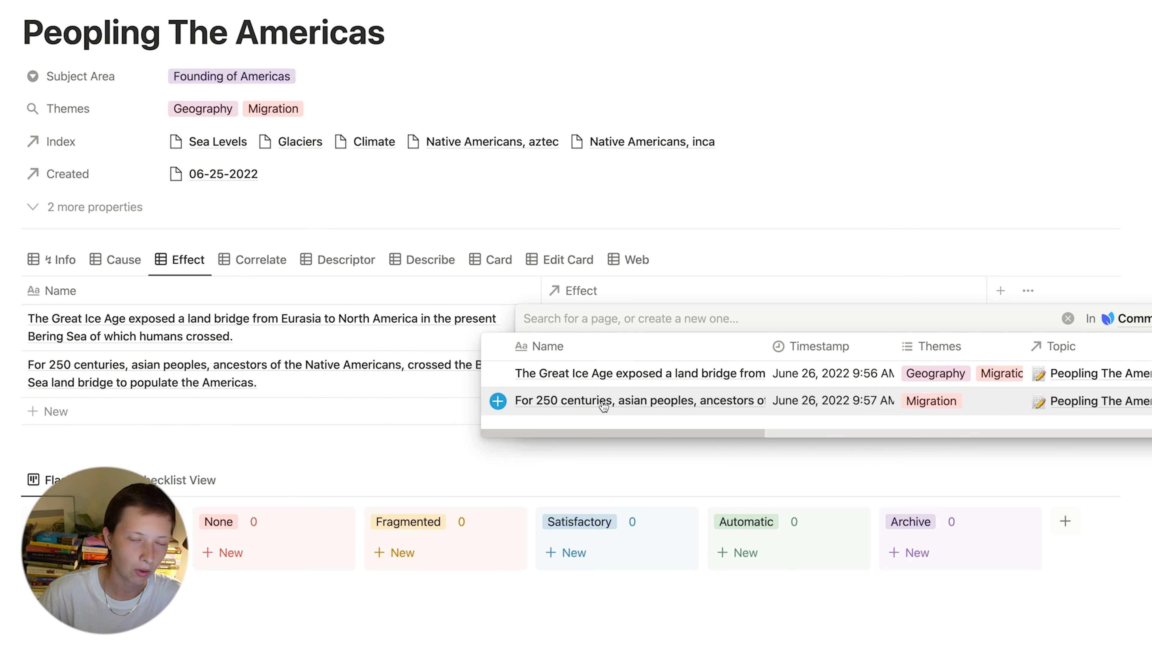
{"action": "left_click", "coordinate": [604, 406]}
{"action": "key", "text": "Escape"}
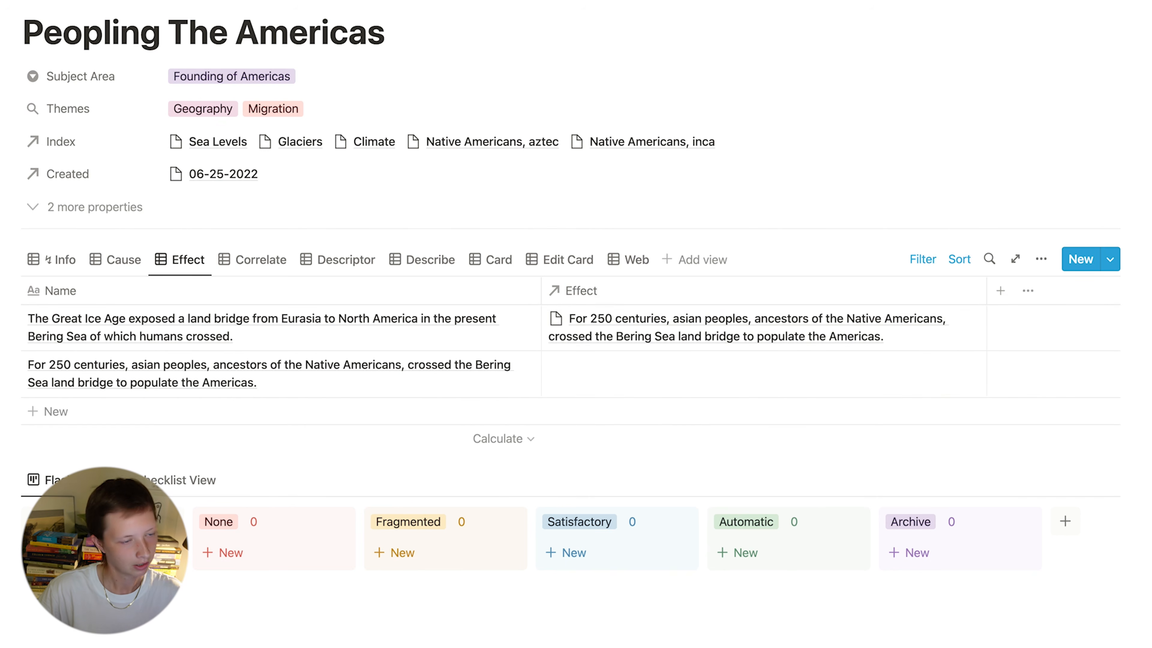
Step: Examine the Cause and Effect relations on the Great Ice Age land bridge and "For 250 centuries" entry pages
{"action": "mouse_move", "coordinate": [512, 327]}
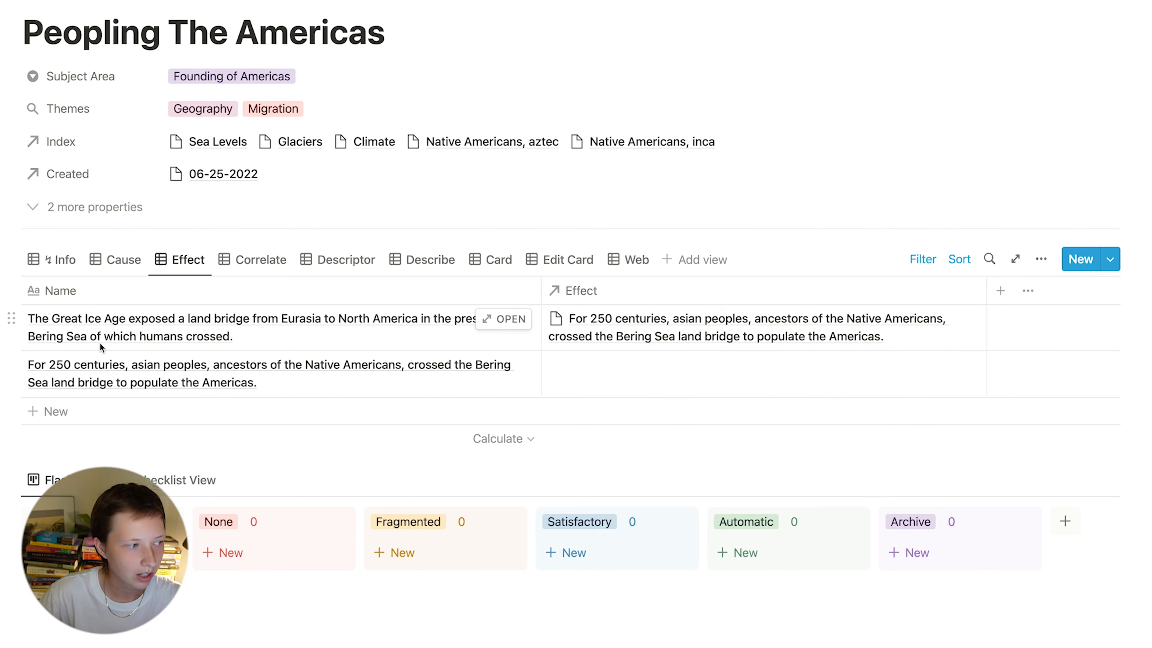
{"action": "left_click", "coordinate": [501, 318]}
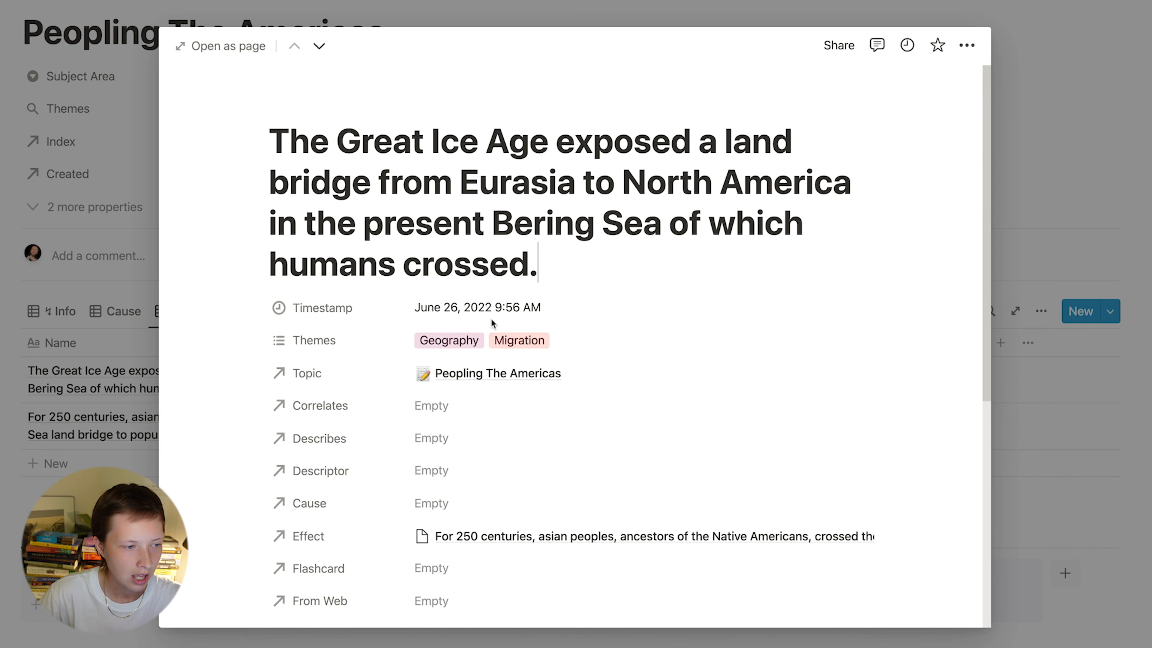
{"action": "scroll", "coordinate": [490, 318], "scroll_direction": "down", "scroll_amount": 3}
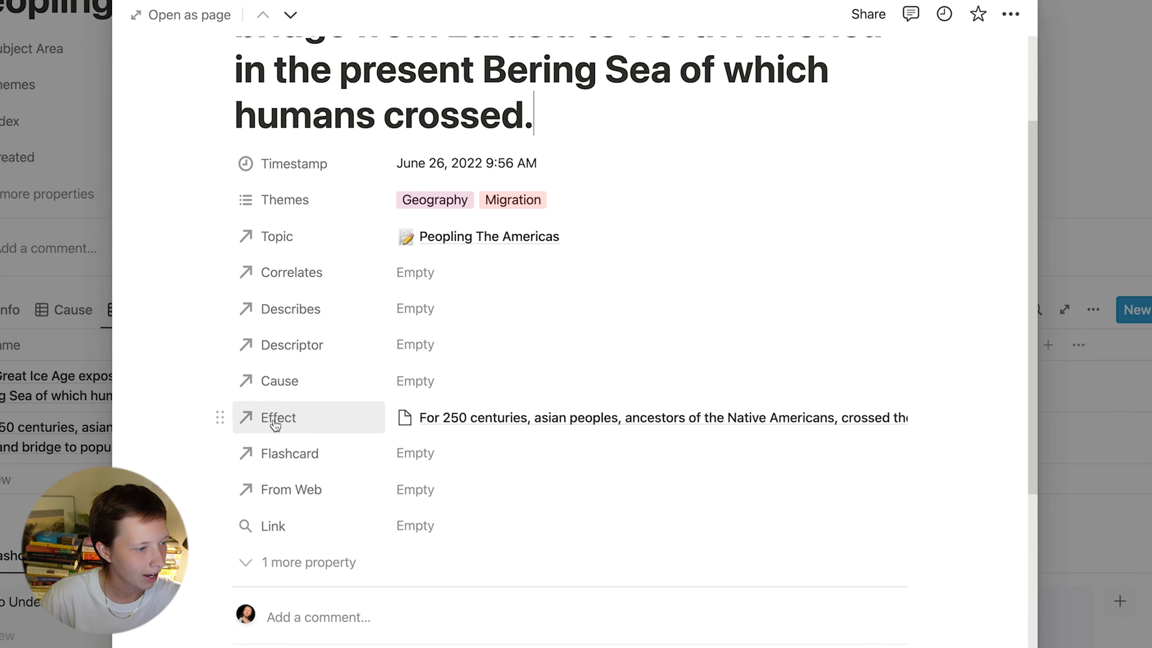
{"action": "scroll", "coordinate": [681, 433], "scroll_direction": "up", "scroll_amount": 2}
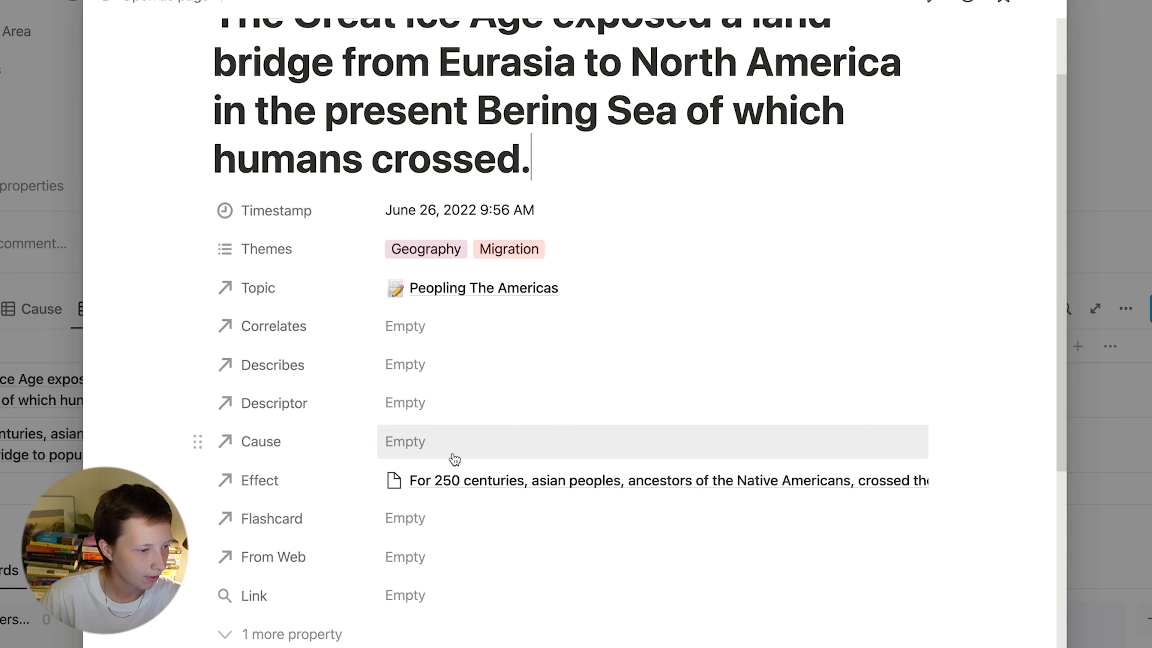
{"action": "left_click", "coordinate": [22, 458]}
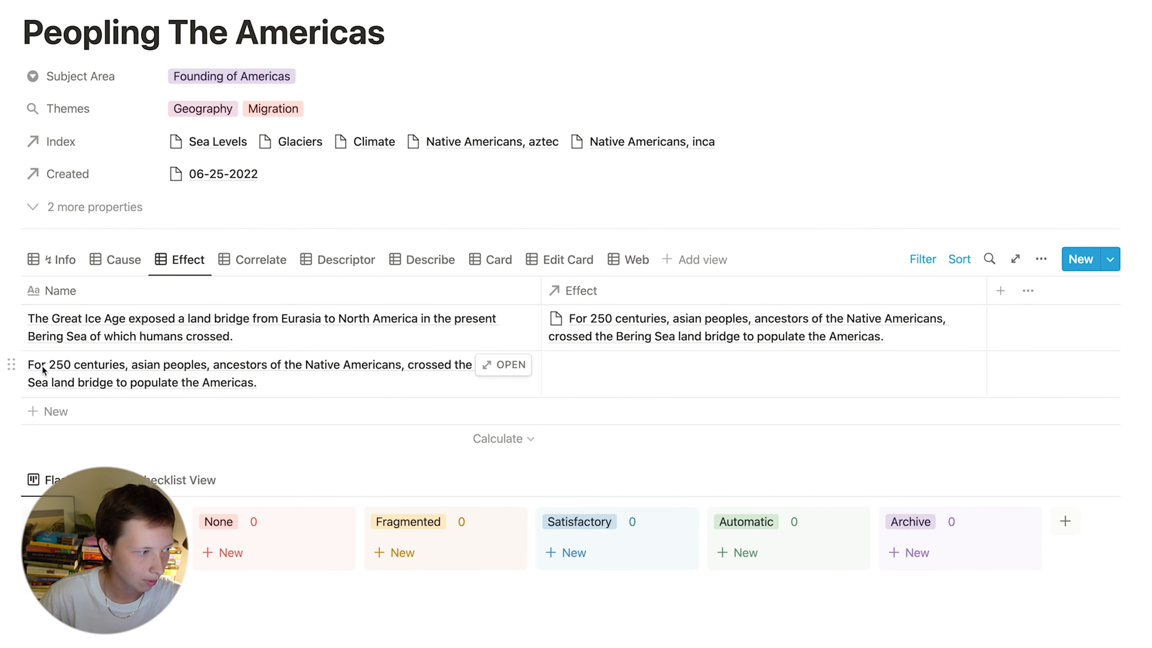
{"action": "left_click", "coordinate": [499, 365]}
{"action": "scroll", "coordinate": [607, 412], "scroll_direction": "down", "scroll_amount": 2}
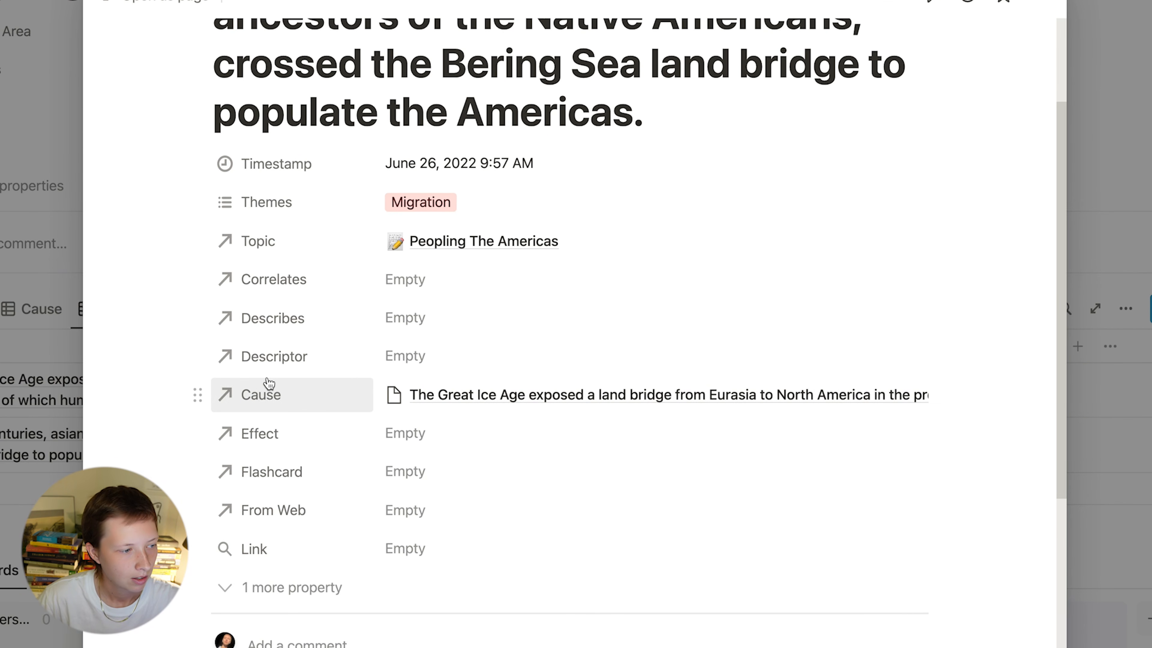
{"action": "key", "text": "Escape"}
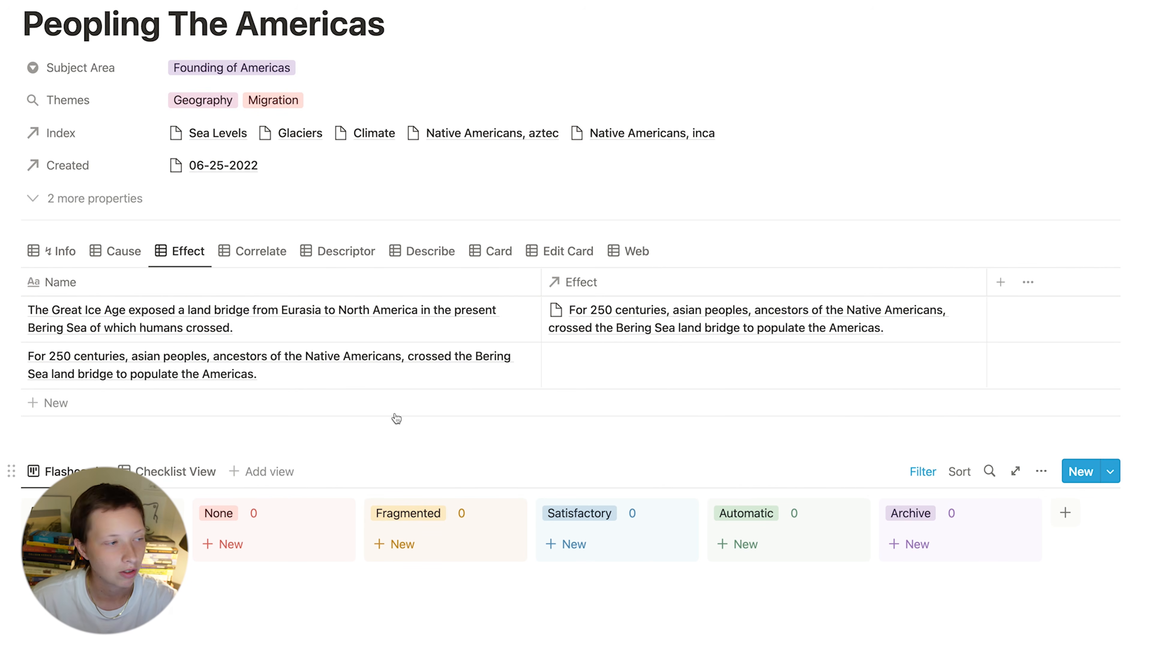
Step: Add an Info entry about the Great Ice Age ending, glaciers melting and sea level rising about 10,000 years ago, leaving those in the Americas disconnected
{"action": "left_click", "coordinate": [56, 251]}
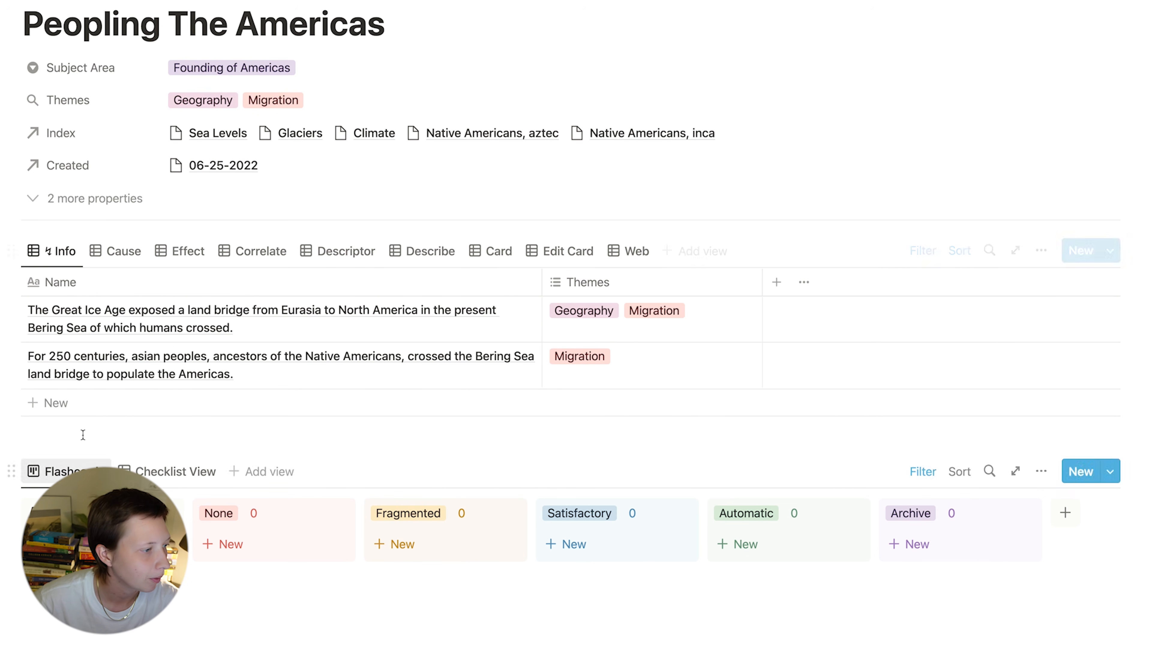
{"action": "left_click", "coordinate": [90, 393]}
{"action": "type", "text": "As the Great Ice Age ended, and the glaciers melted, the sea level rose about 10,000 years ago, leaving those in the Americas disconnected from the rest of the world."}
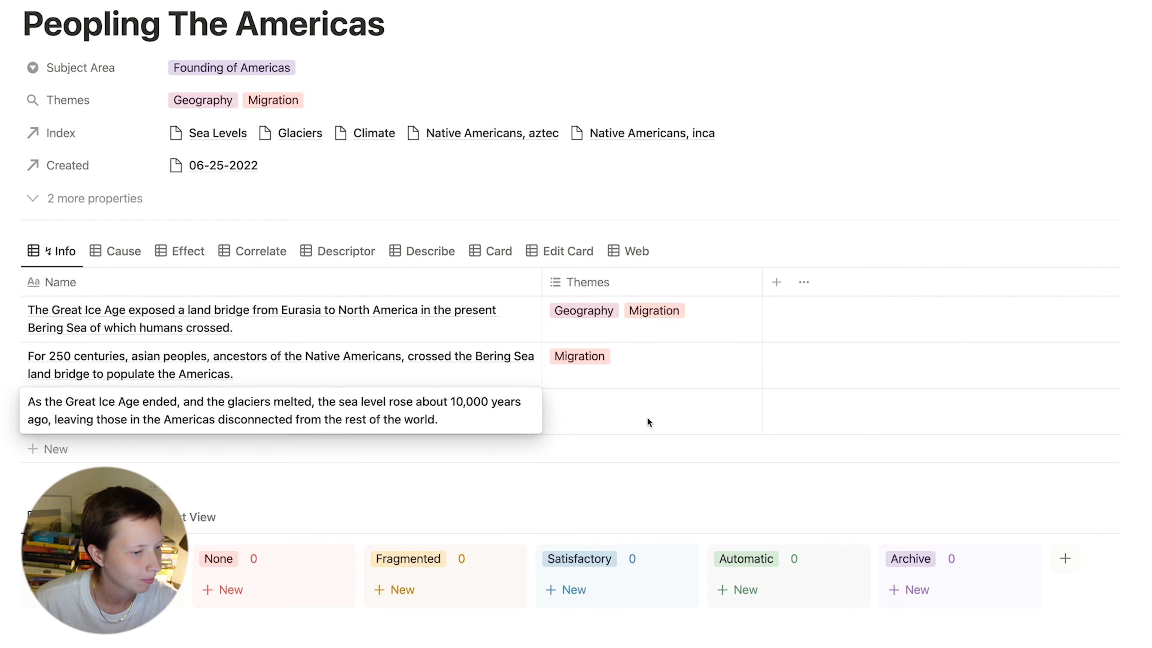
{"action": "key", "text": "Escape"}
Step: Assign the Geography theme to the "As the Great Ice Age ended" entry
{"action": "left_click", "coordinate": [606, 414]}
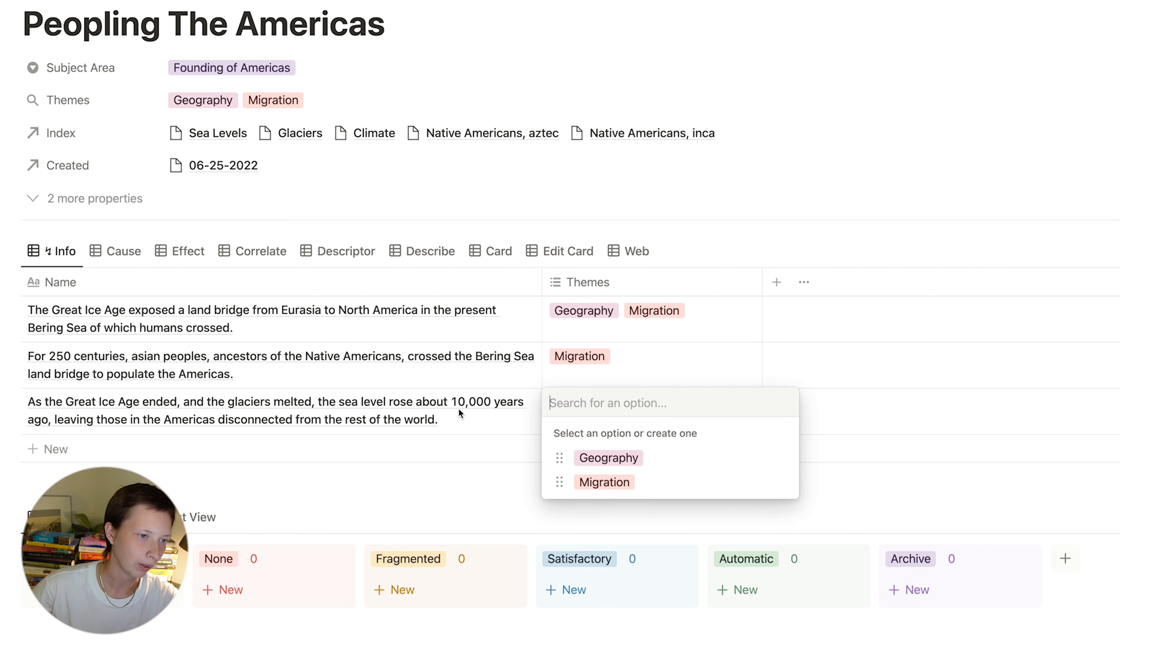
{"action": "left_click", "coordinate": [611, 458]}
{"action": "key", "text": "Escape"}
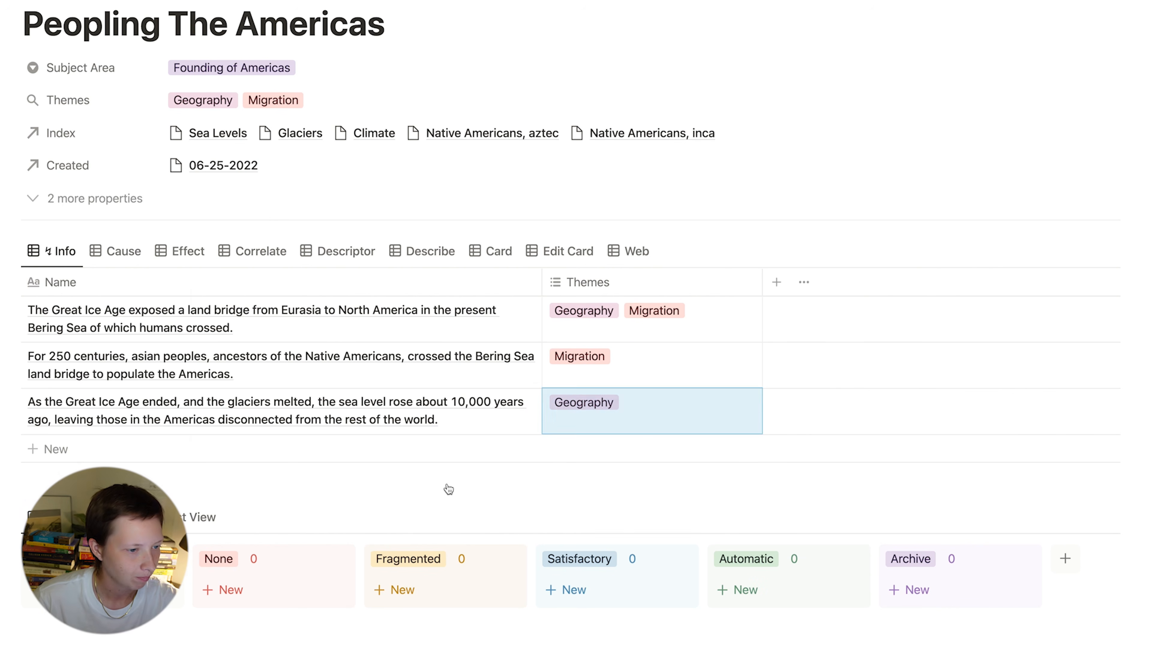
{"action": "key", "text": "Escape"}
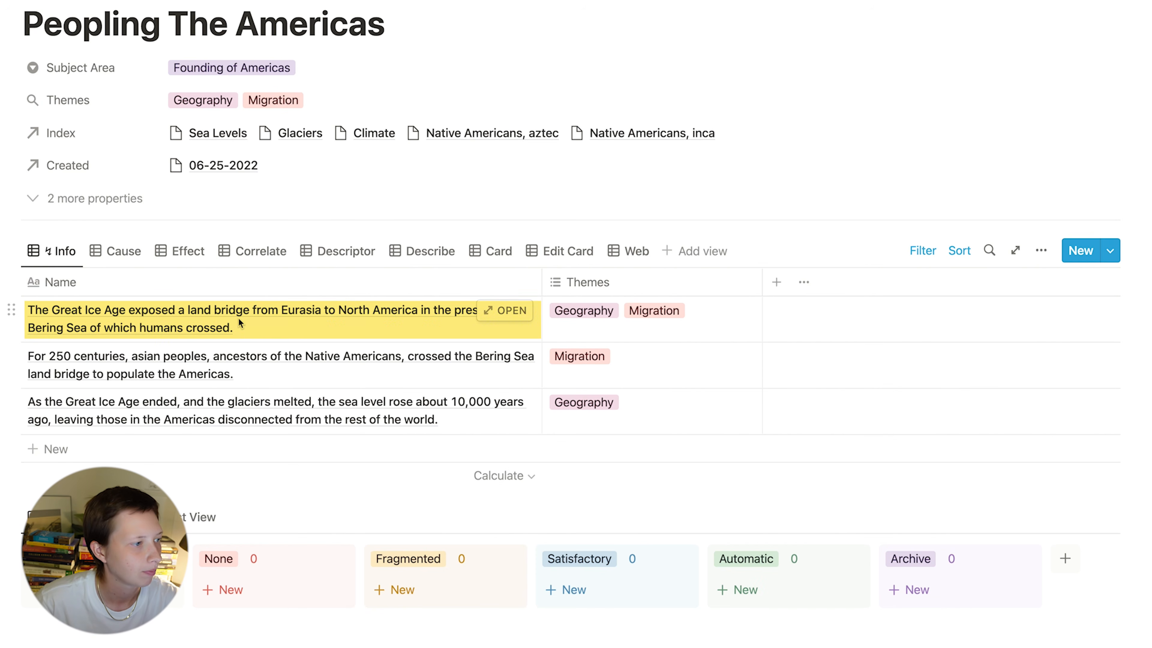
Step: In the Correlate view, link the Great Ice Age land bridge entry as a correlate of the "As the Great Ice Age ended" entry
{"action": "left_click", "coordinate": [249, 247]}
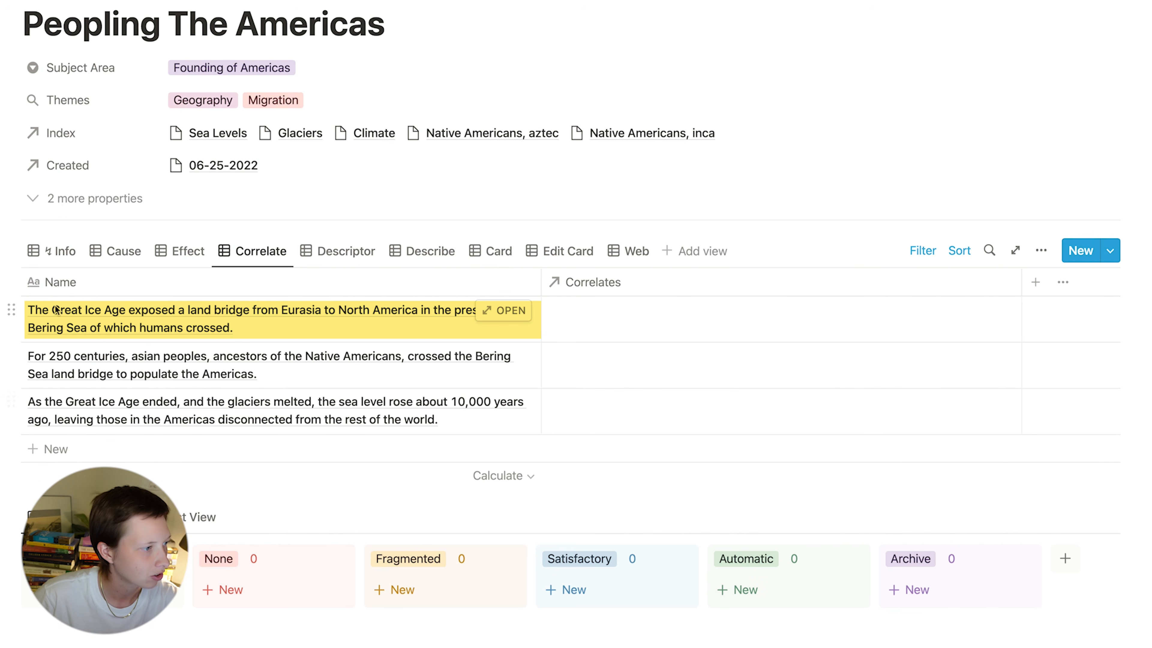
{"action": "left_click_drag", "start_coordinate": [9, 325], "coordinate": [262, 330]}
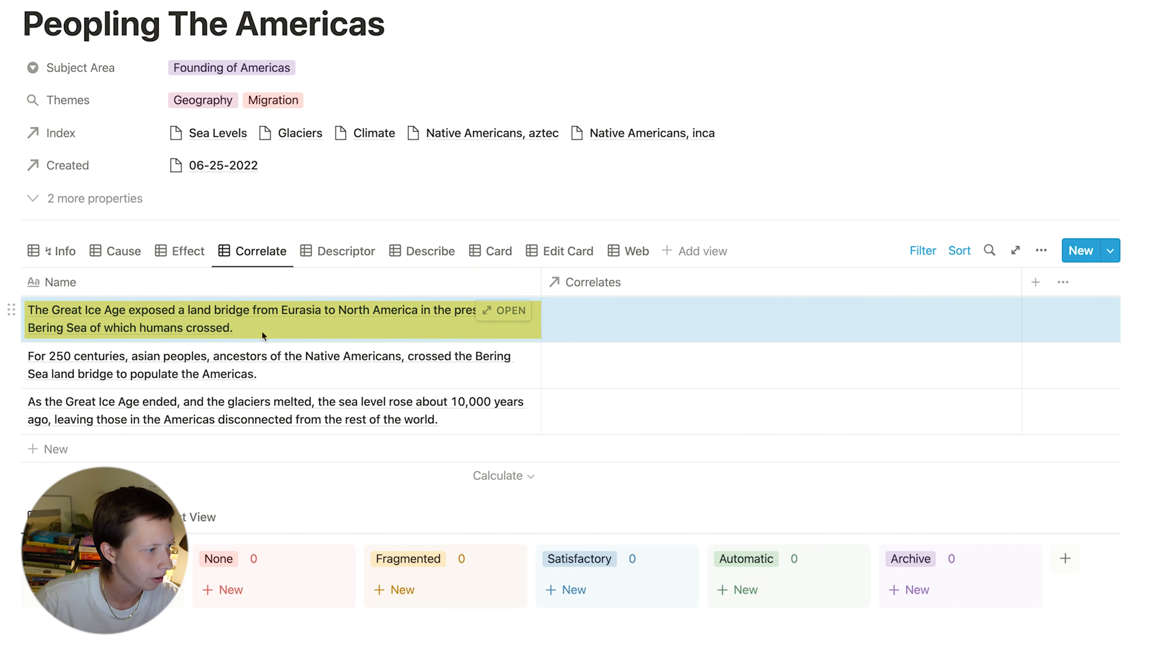
{"action": "left_click", "coordinate": [604, 416]}
{"action": "type", "text": "The grreat"}
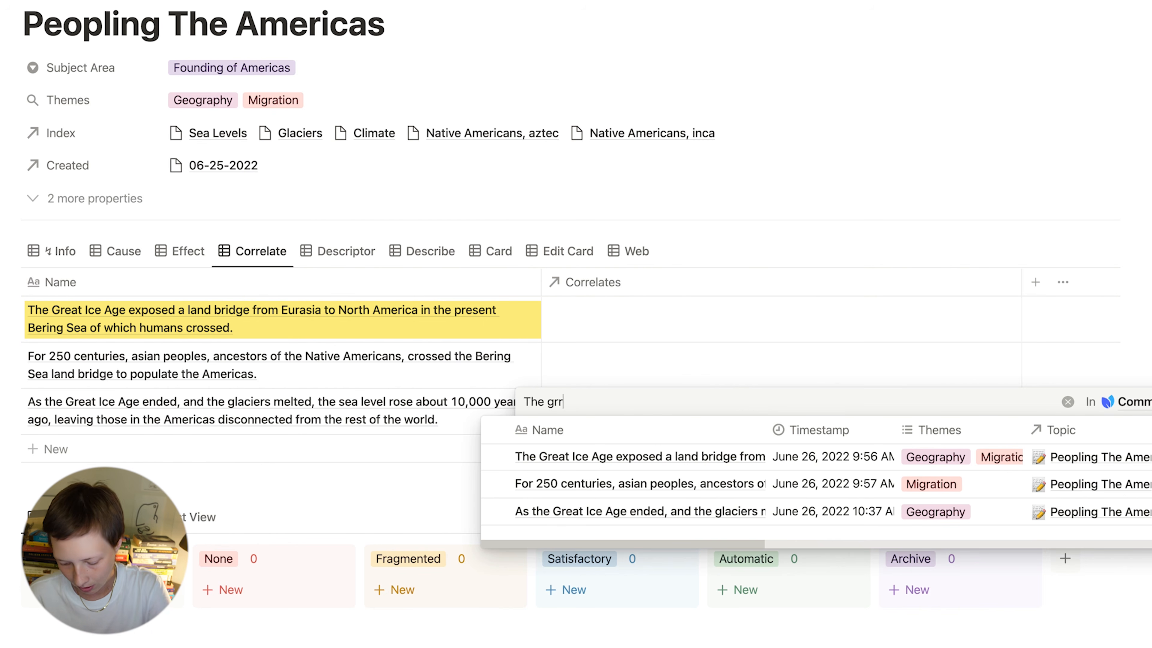
{"action": "key", "text": "BackSpace"}
{"action": "key", "text": "BackSpace"}
{"action": "key", "text": "BackSpace"}
{"action": "key", "text": "BackSpace"}
{"action": "type", "text": "eat"}
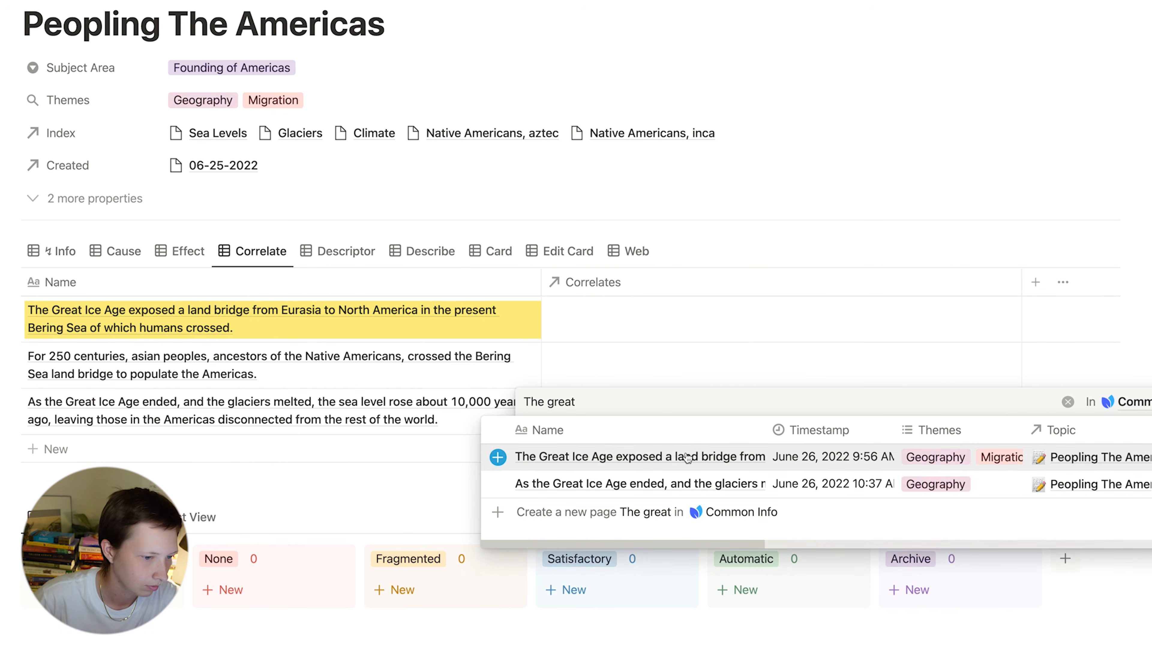
{"action": "left_click", "coordinate": [600, 457]}
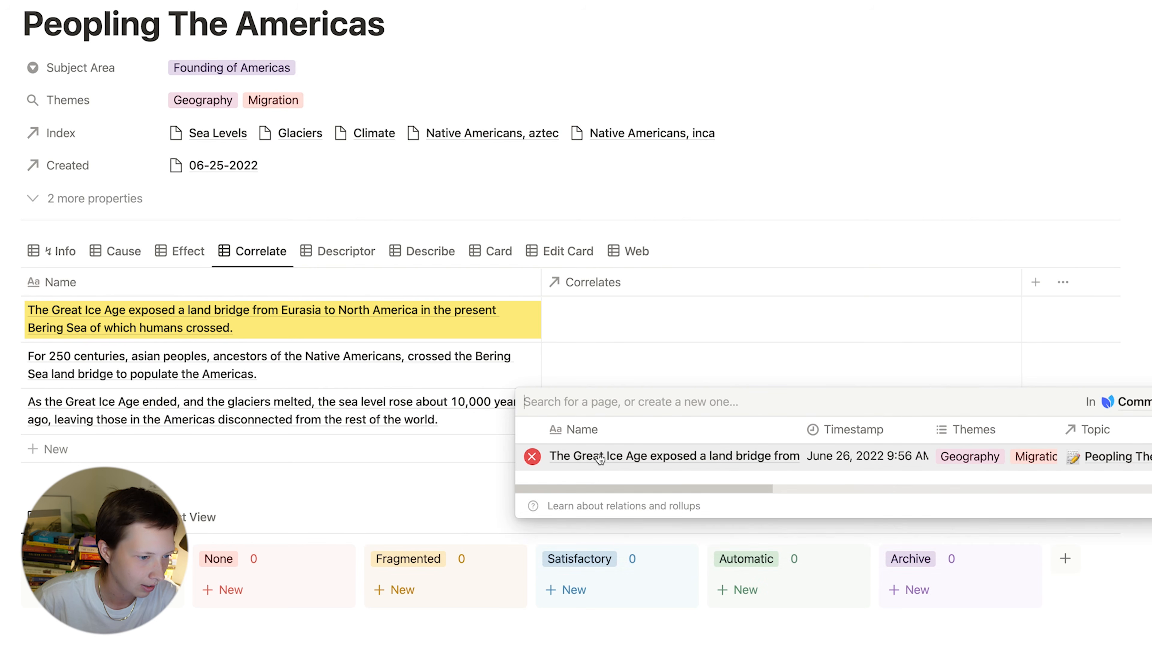
{"action": "left_click", "coordinate": [421, 433]}
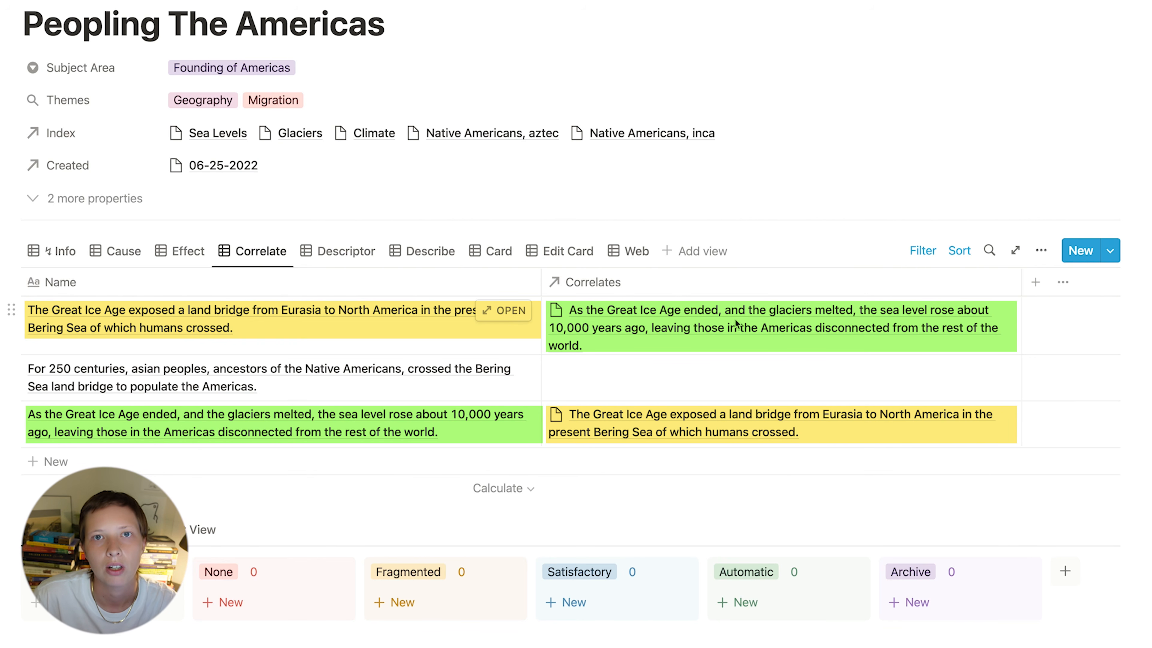
Step: Add an Info entry: "The three advanced empires in the Western Hemisphere were the Incas in Peru, Mayans in Central America, and Aztecs in Mexico."
{"action": "left_click", "coordinate": [39, 253]}
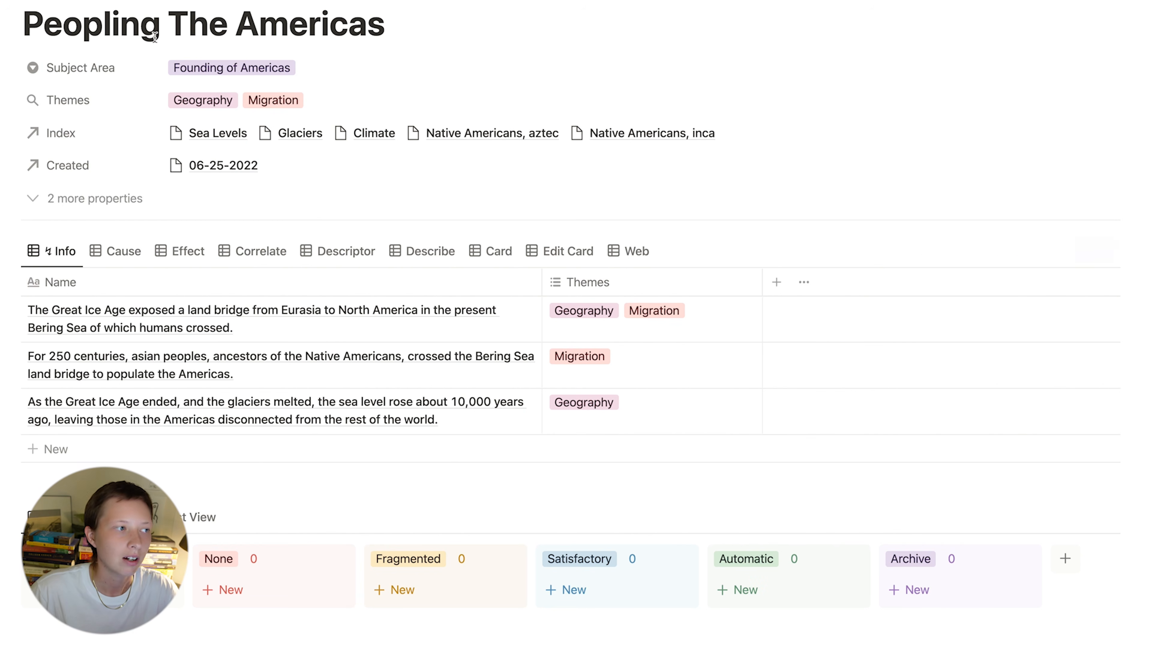
{"action": "left_click", "coordinate": [93, 474]}
{"action": "left_click", "coordinate": [89, 456]}
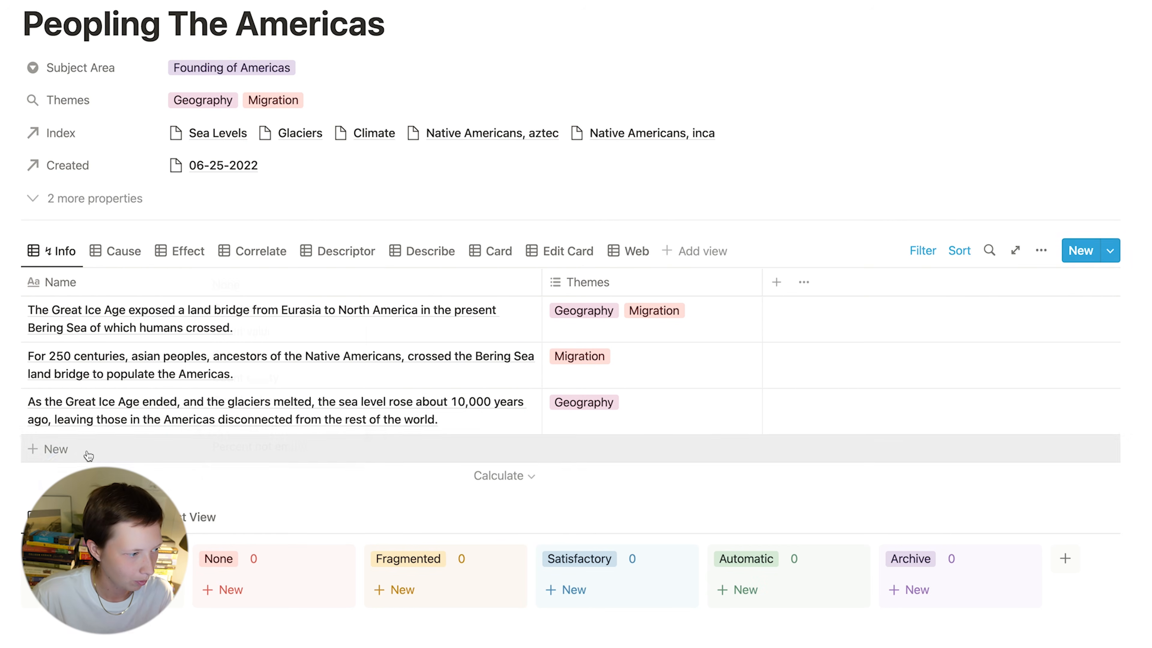
{"action": "type", "text": "he three advanced empires in the Western Hemisphere were the Incas in Peru, Mayans in Central America, and Aztecs in Mexico."}
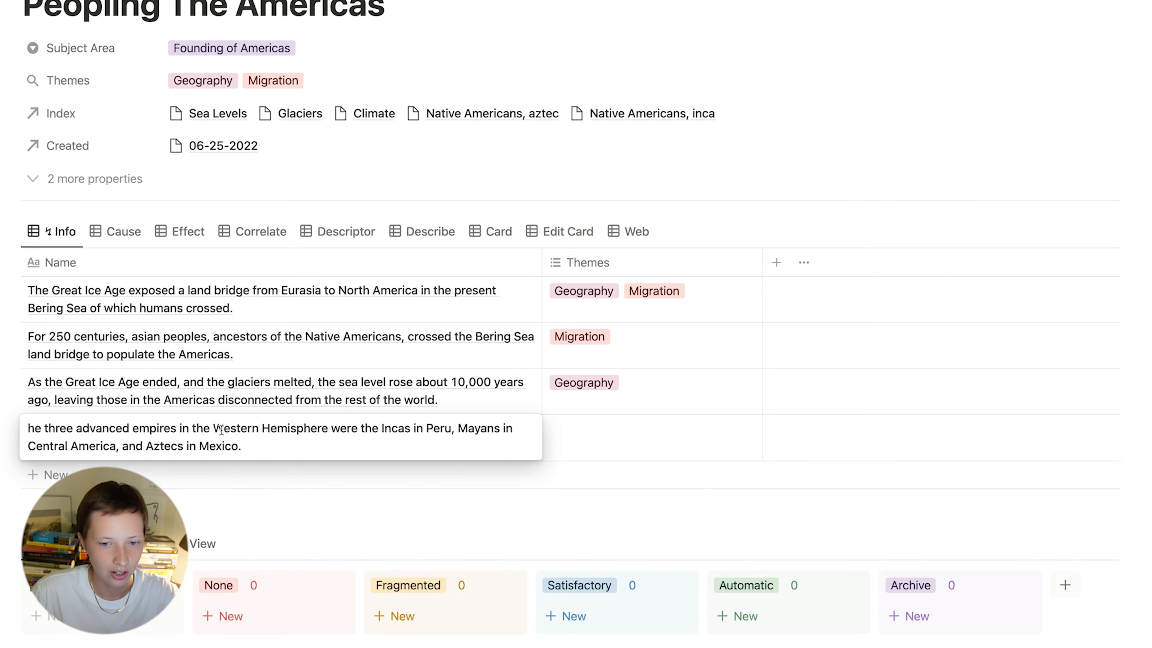
{"action": "key", "text": "super+Up"}
{"action": "type", "text": "T"}
{"action": "key", "text": "Return"}
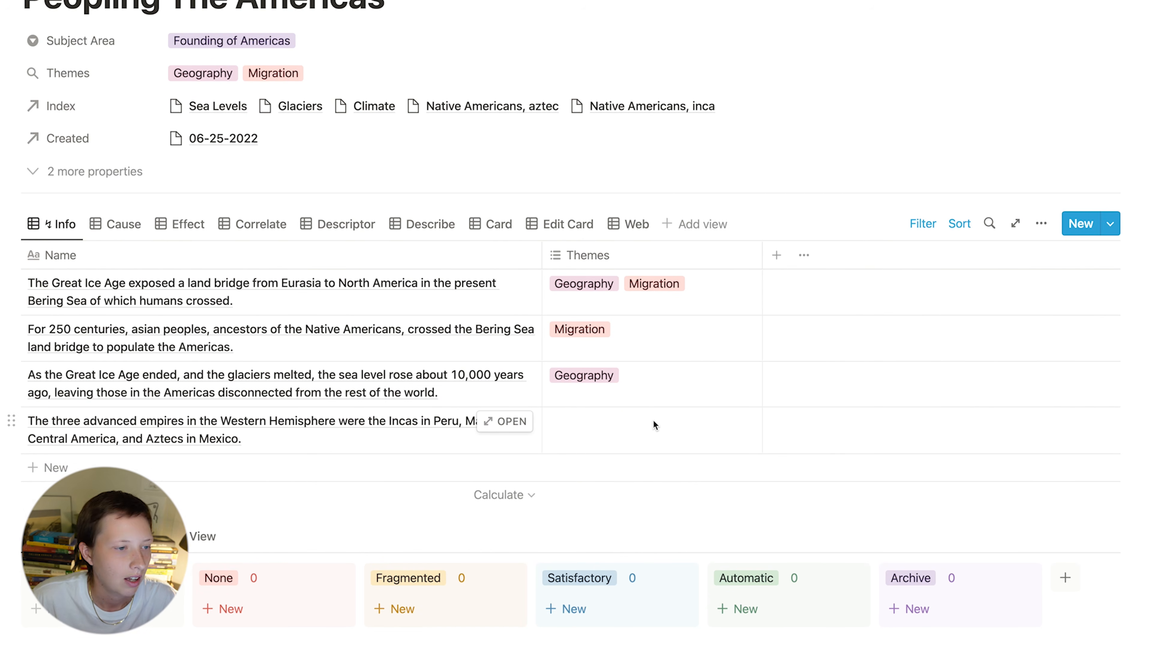
Step: Assign the Geography theme and a newly created Culture theme to the three advanced empires entry
{"action": "left_click", "coordinate": [652, 425]}
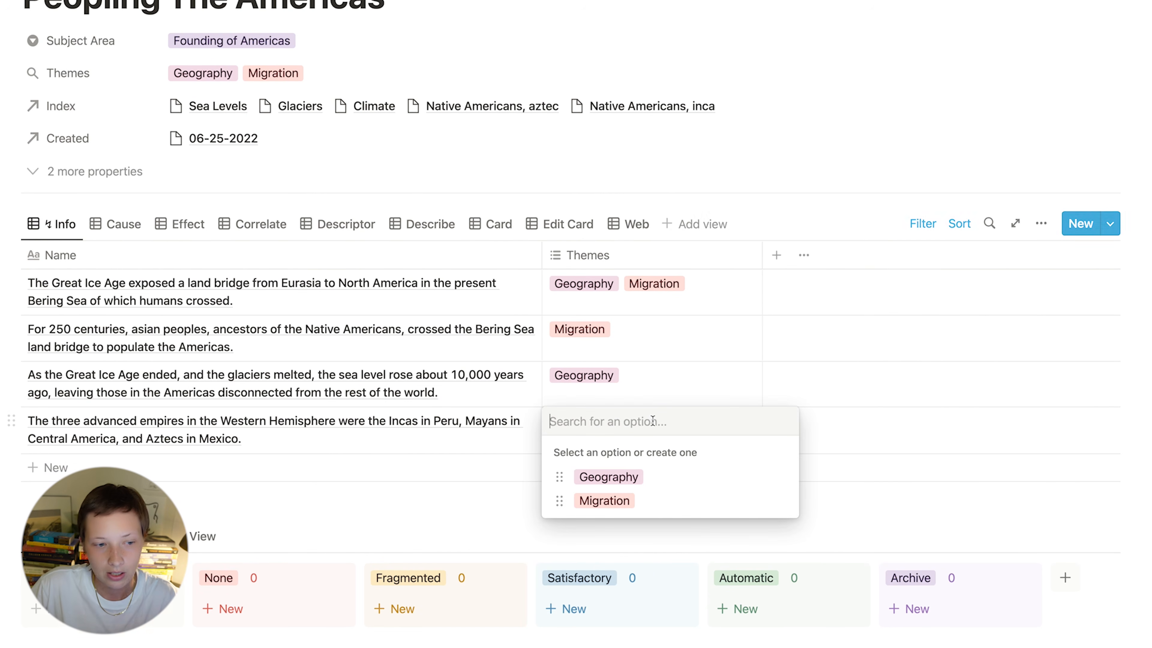
{"action": "left_click", "coordinate": [655, 485]}
{"action": "type", "text": "Cultur"}
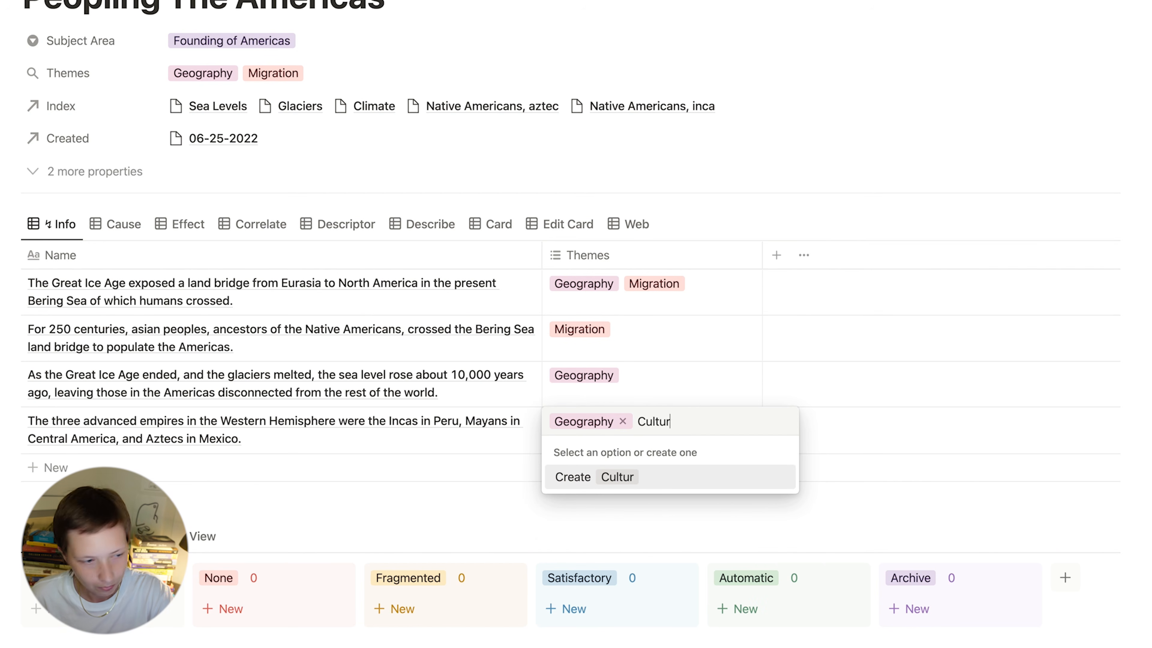
{"action": "type", "text": "e"}
{"action": "key", "text": "Return"}
{"action": "key", "text": "Escape"}
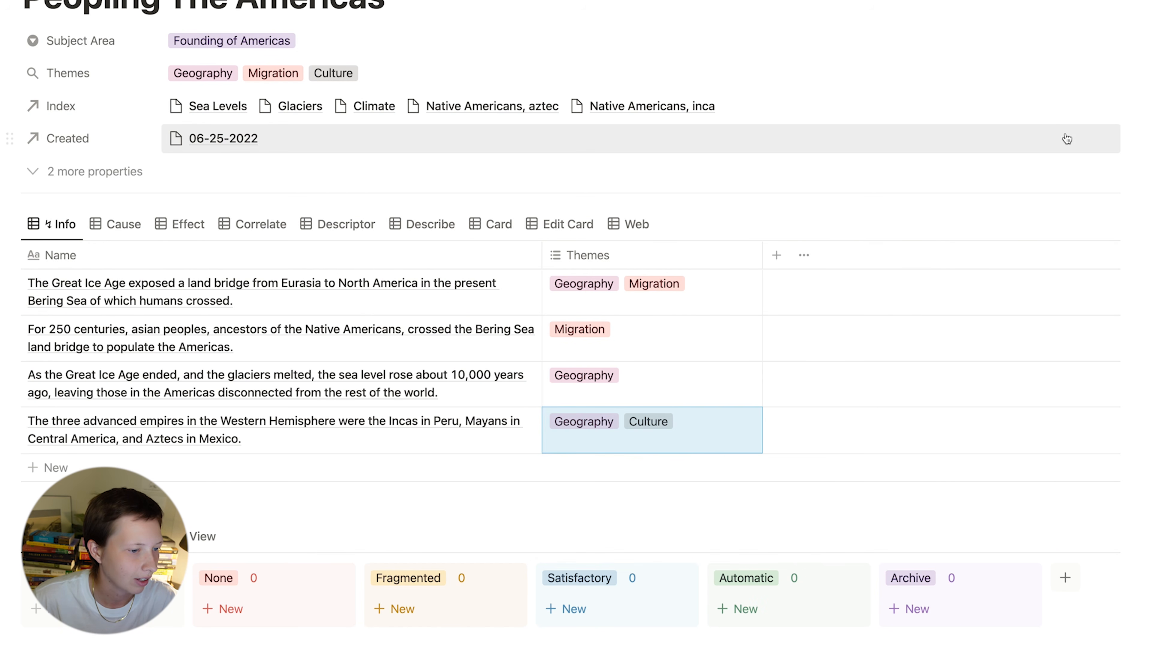
{"action": "scroll", "coordinate": [1067, 138], "scroll_direction": "up", "scroll_amount": 3}
{"action": "key", "text": "Escape"}
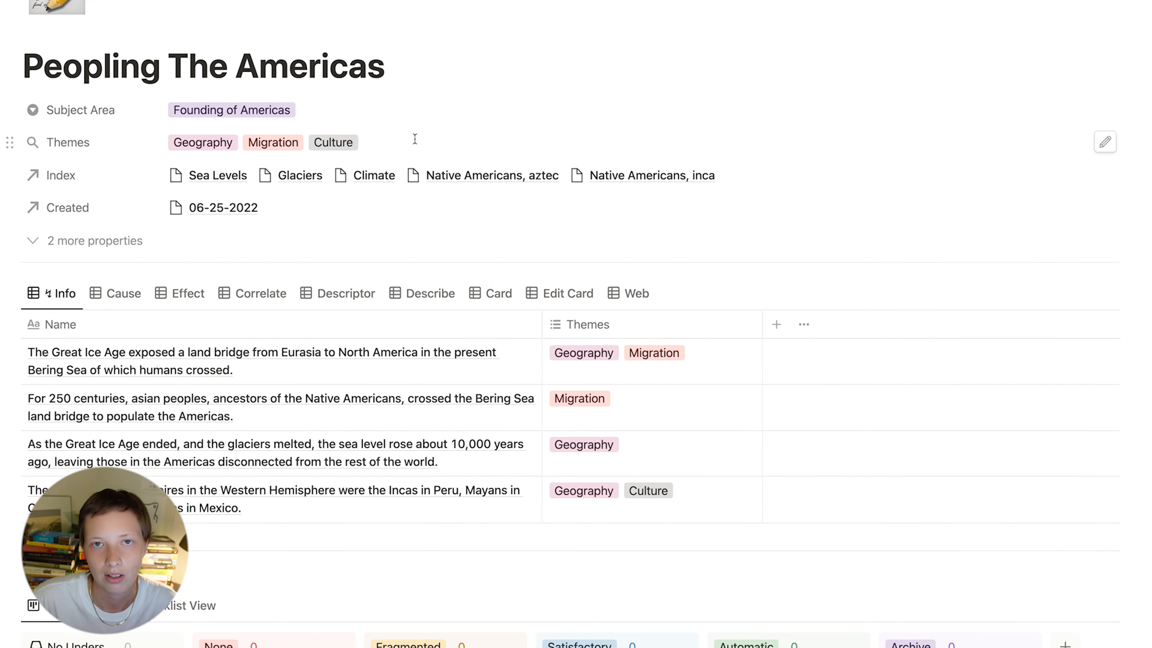
Step: Examine the properties on the three advanced empires entry's page and close it
{"action": "scroll", "coordinate": [415, 138], "scroll_direction": "down", "scroll_amount": 1}
{"action": "scroll", "coordinate": [415, 138], "scroll_direction": "down", "scroll_amount": 5}
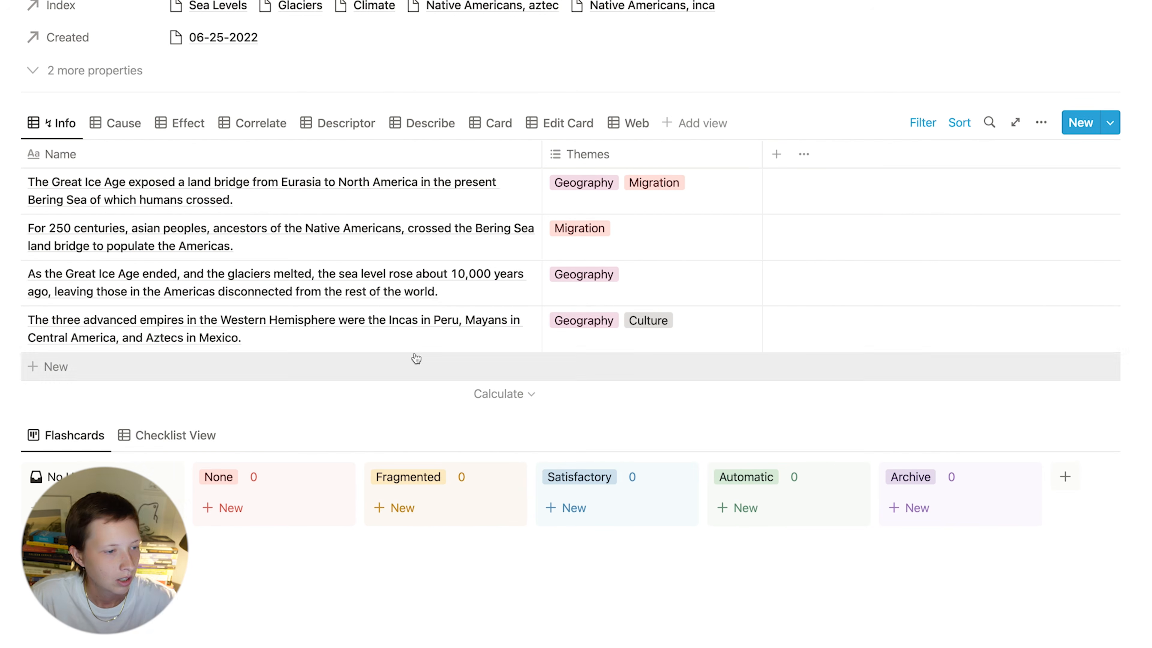
{"action": "left_click", "coordinate": [498, 323]}
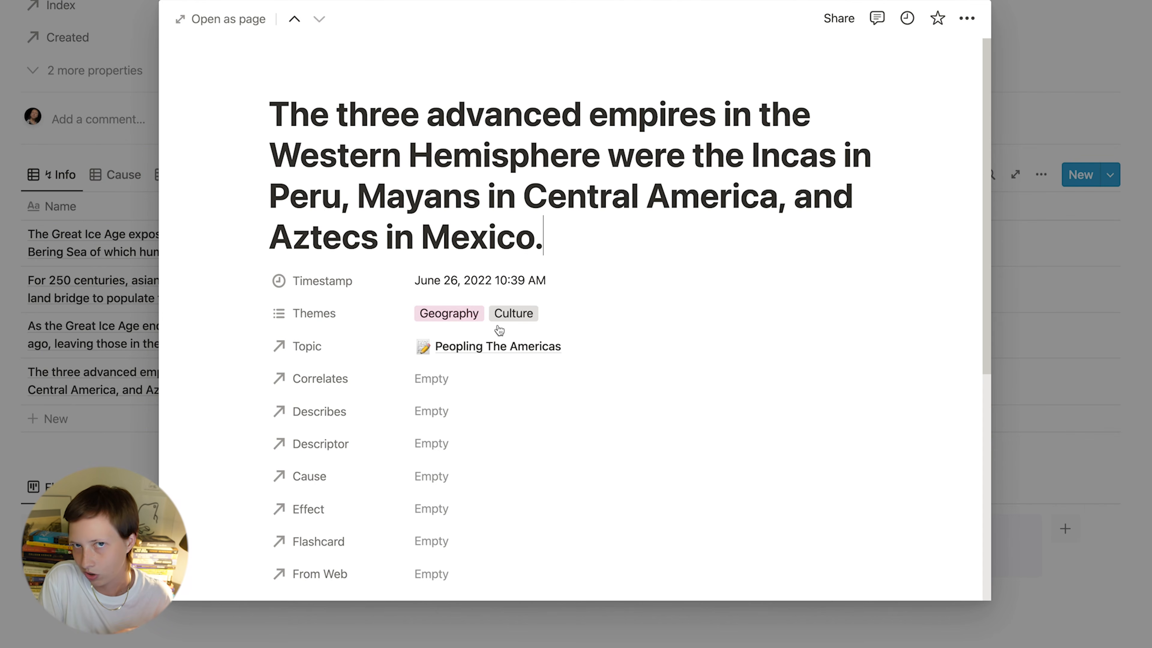
{"action": "left_click", "coordinate": [49, 382]}
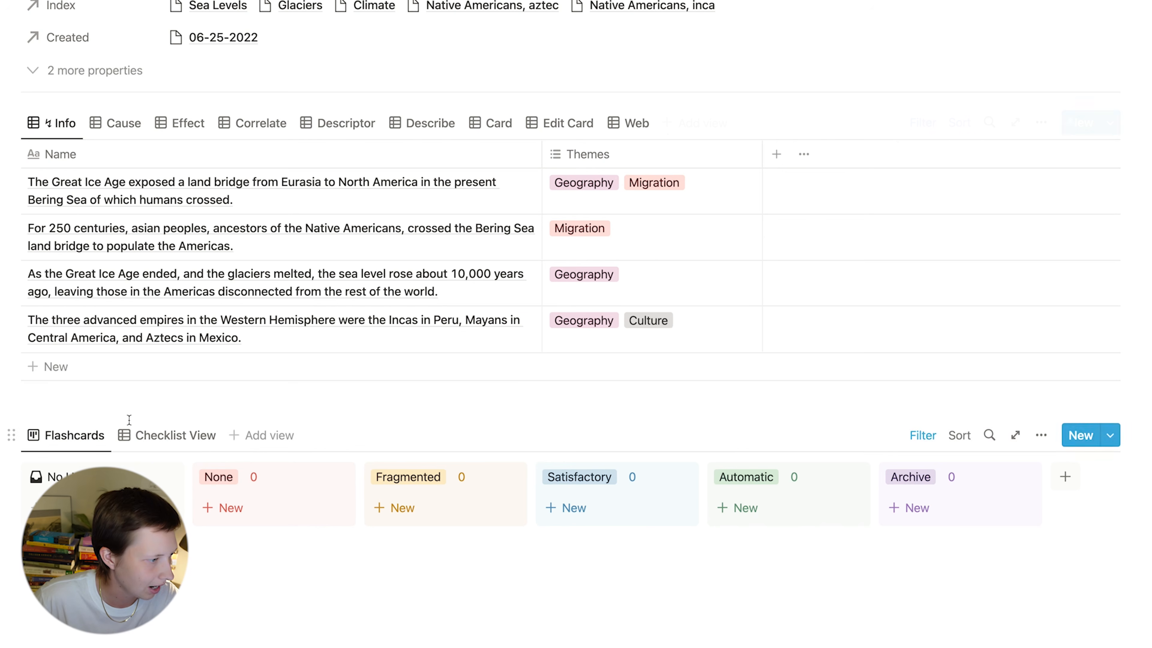
Step: Add an Info entry: "The Aztecs, Mayans, and Incas were mathematicians with strikingly accurate astronomical observations."
{"action": "left_click", "coordinate": [74, 368]}
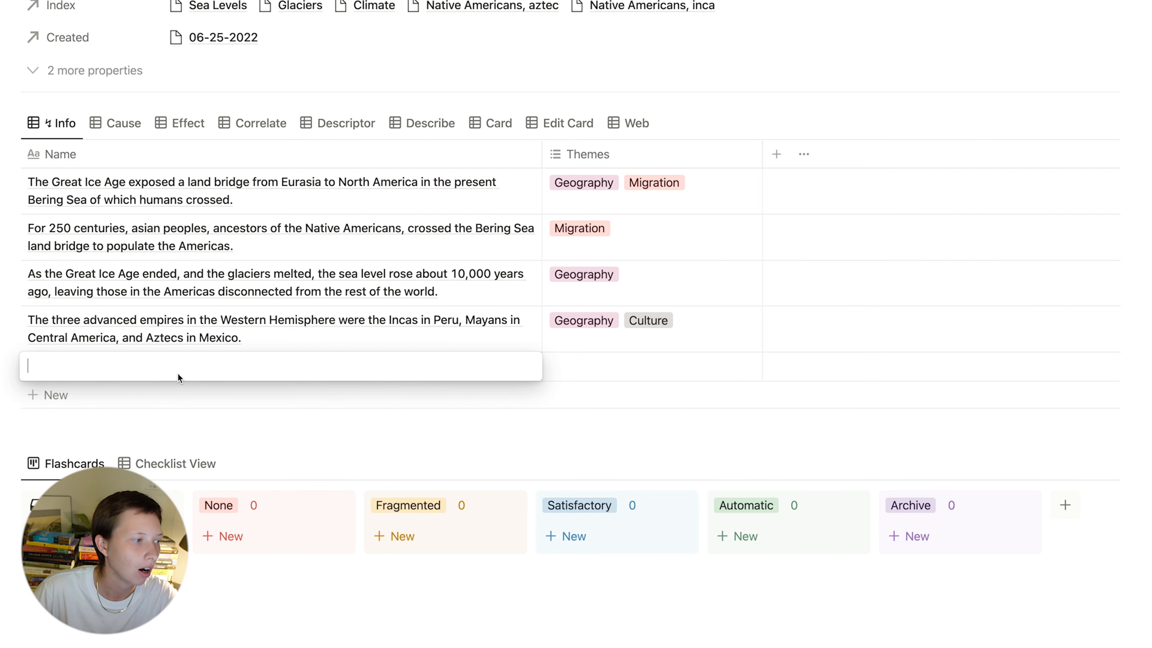
{"action": "type", "text": "The Aztecs, Mayans, and Incas were mathematicians with strikingly accurate astronomical observations."}
{"action": "left_click", "coordinate": [382, 346]}
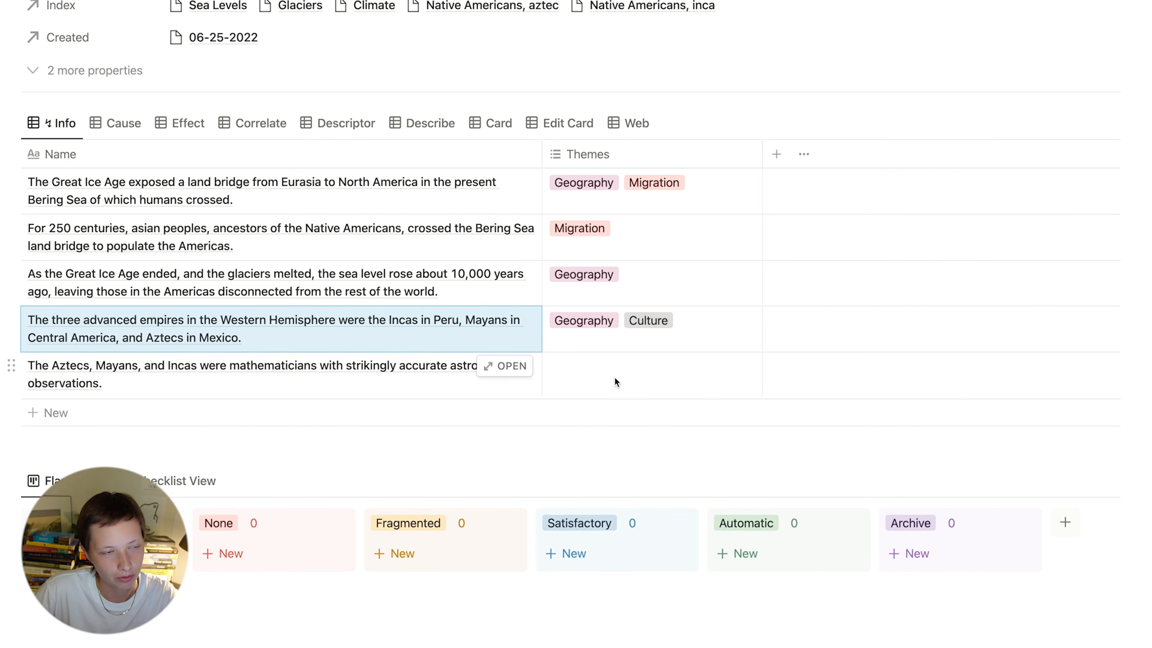
Step: Assign a newly created Technology theme and the Culture theme to the Aztecs, Mayans, and Incas mathematicians entry
{"action": "left_click", "coordinate": [615, 377]}
{"action": "type", "text": "Technology"}
{"action": "key", "text": "Return"}
{"action": "left_click", "coordinate": [646, 480]}
{"action": "key", "text": "Escape"}
{"action": "scroll", "coordinate": [438, 424], "scroll_direction": "up", "scroll_amount": 4}
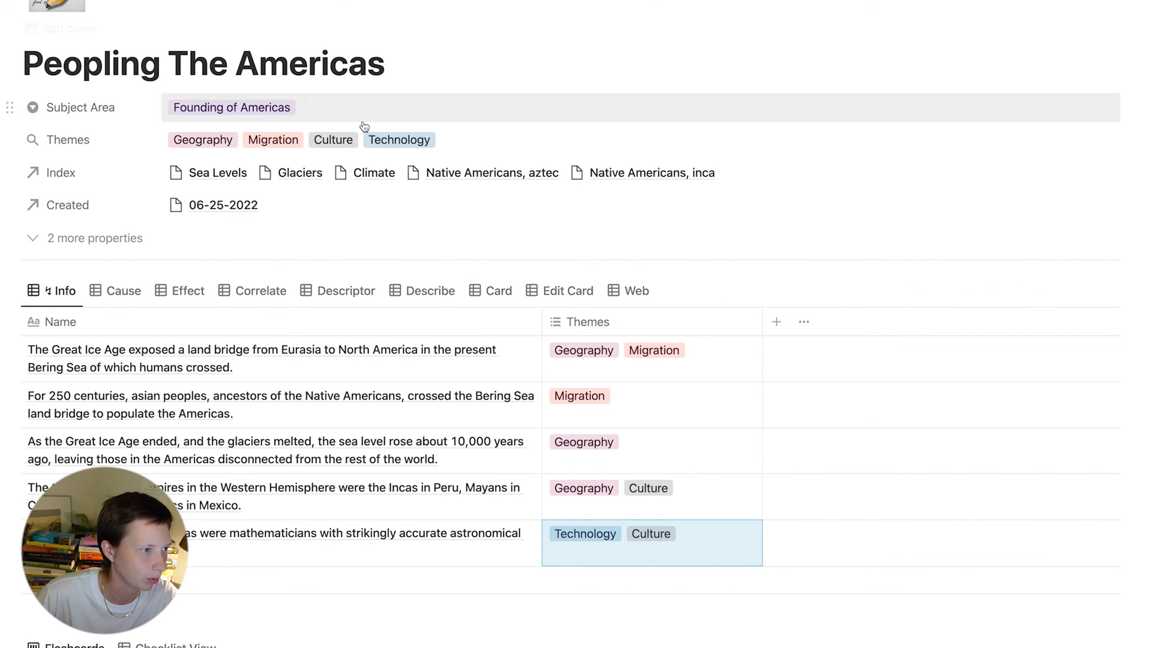
{"action": "scroll", "coordinate": [324, 126], "scroll_direction": "down", "scroll_amount": 3}
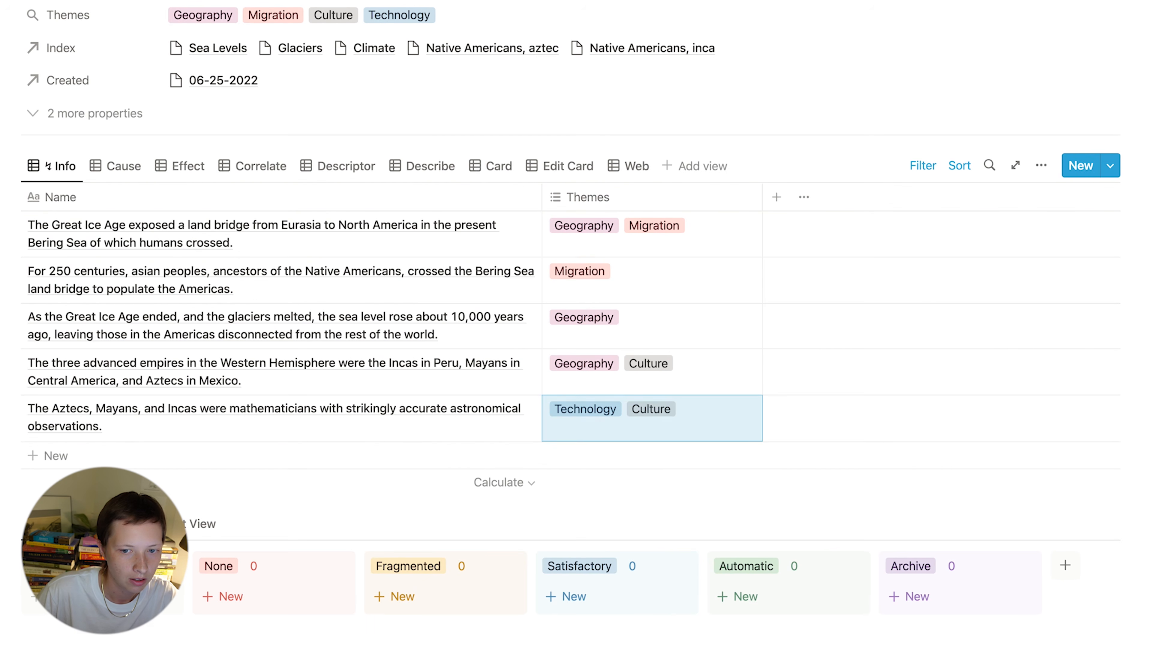
{"action": "key", "text": "Escape"}
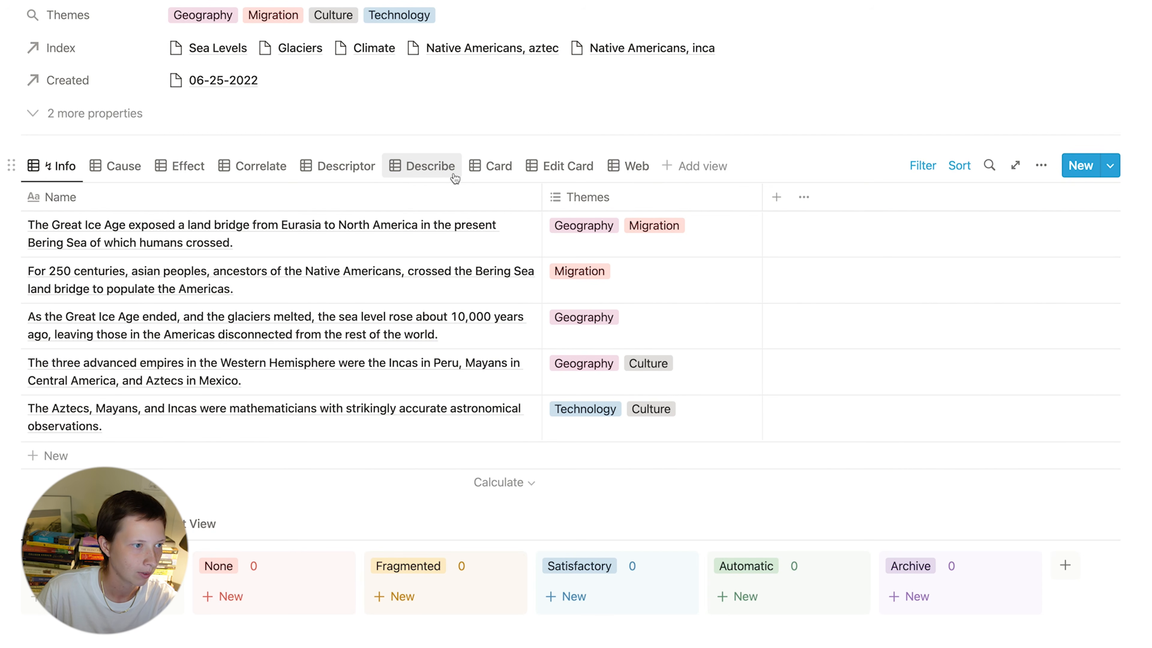
Step: In the Describe view, set the mathematicians entry to describe the three advanced empires entry, and check the Descriptor view
{"action": "left_click", "coordinate": [424, 168]}
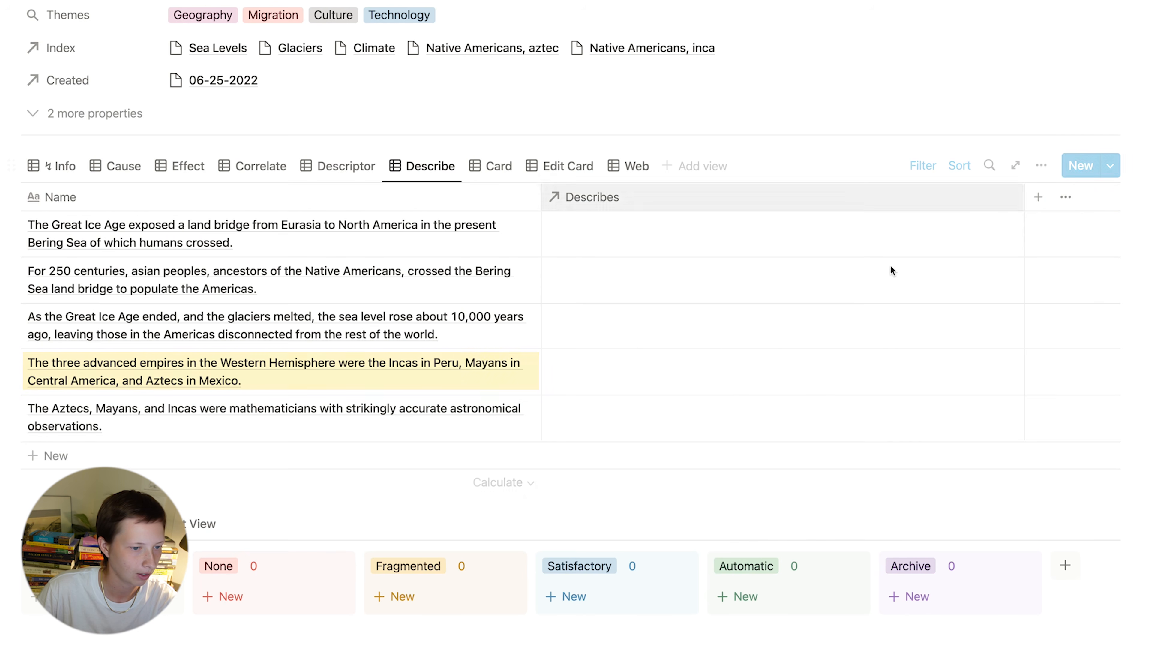
{"action": "left_click", "coordinate": [715, 415]}
{"action": "type", "text": "The three"}
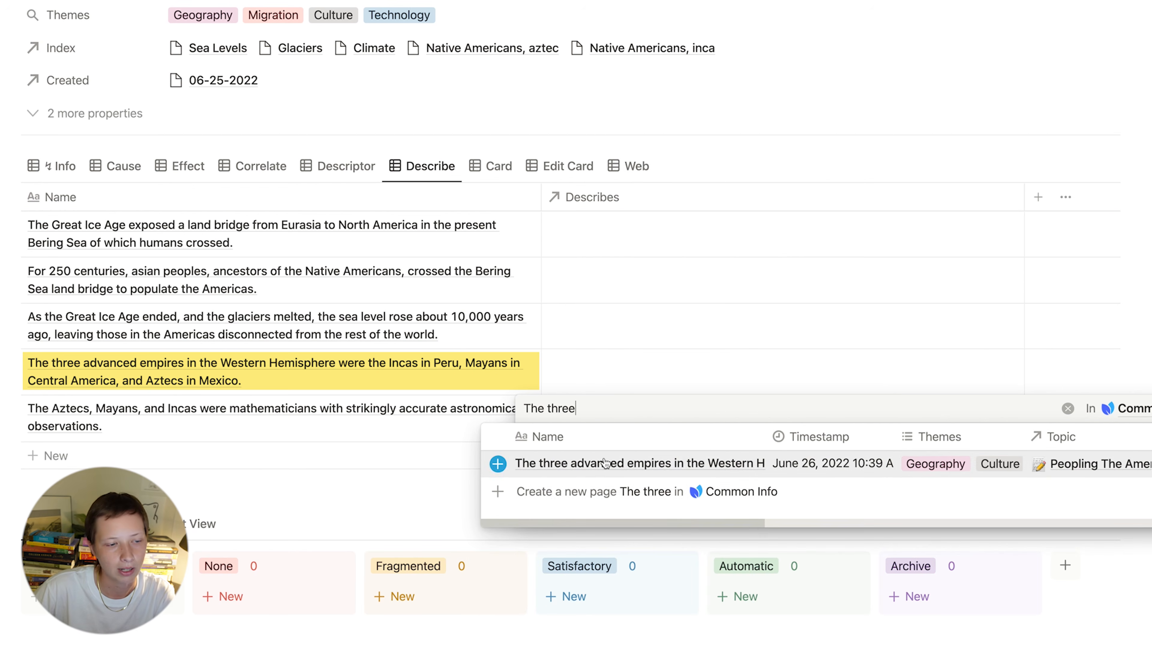
{"action": "left_click", "coordinate": [606, 463]}
{"action": "left_click", "coordinate": [392, 438]}
{"action": "key", "text": "Escape"}
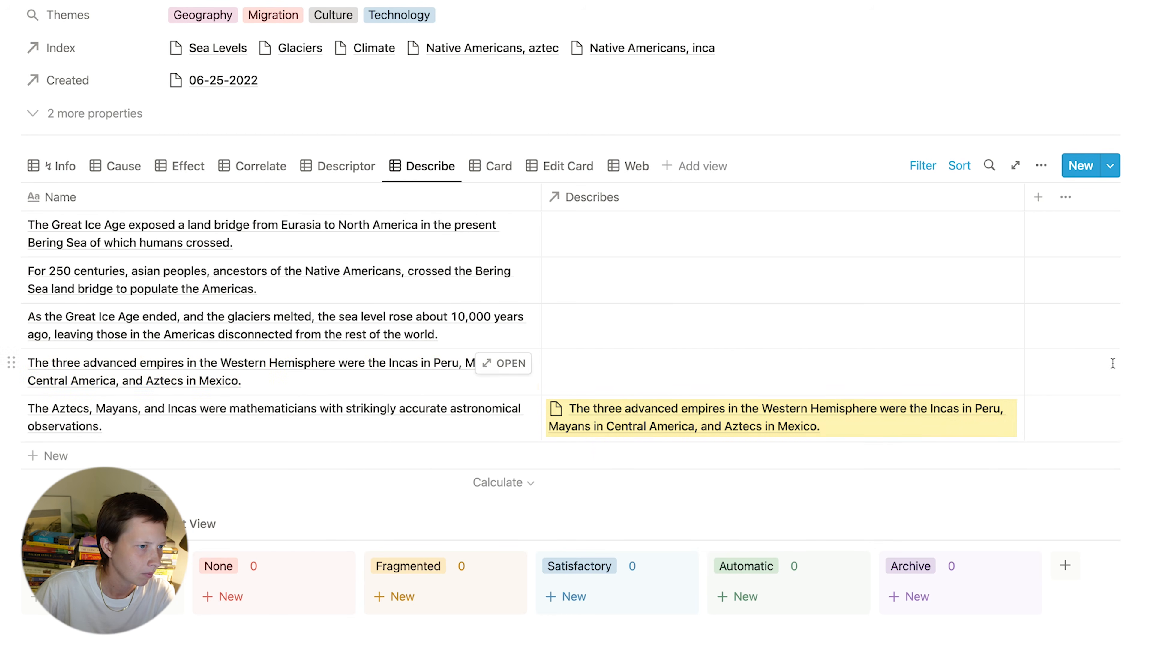
{"action": "left_click", "coordinate": [332, 181]}
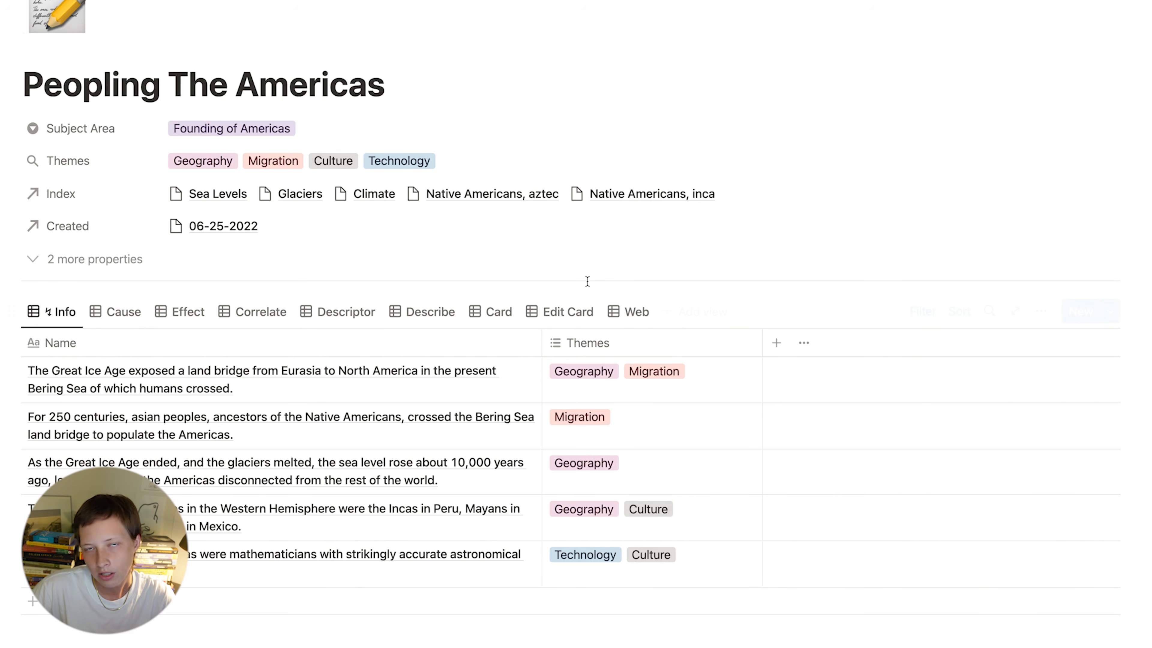
Step: Create a flashcard for the first entry: "What major natural event caused the land bridge in the Bering Sea to be exposed and when did it occur?"
{"action": "left_click", "coordinate": [482, 313]}
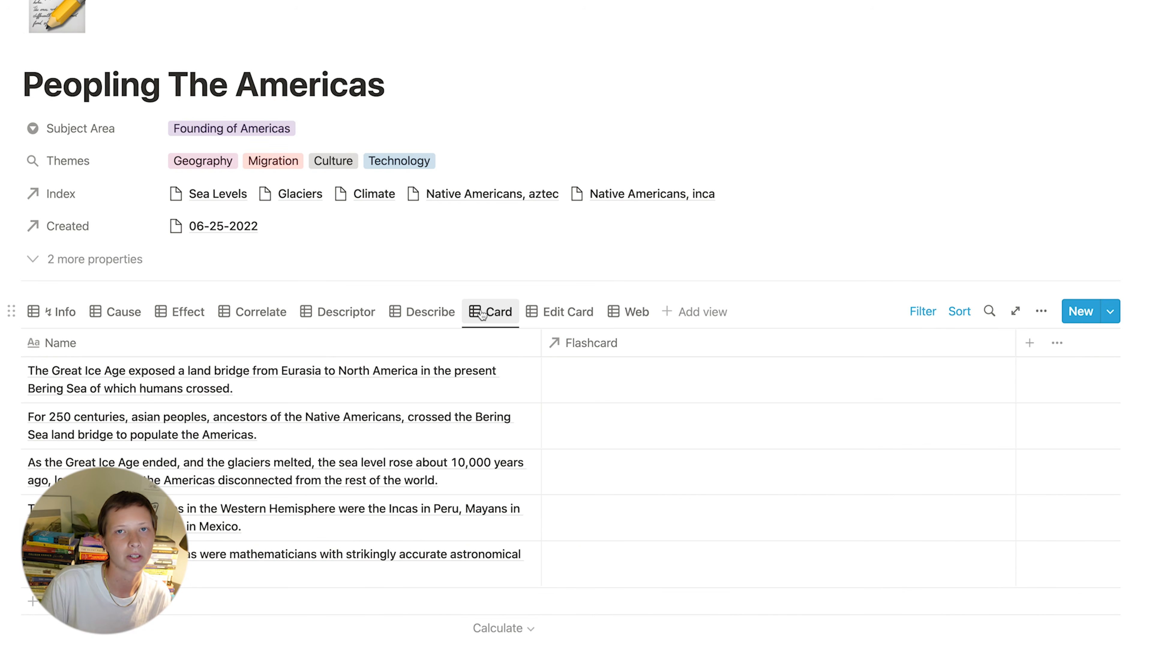
{"action": "left_click", "coordinate": [648, 391]}
{"action": "type", "text": "What major natural event caused the land bridge in the Bering Sea to be exposed and when did it occur?"}
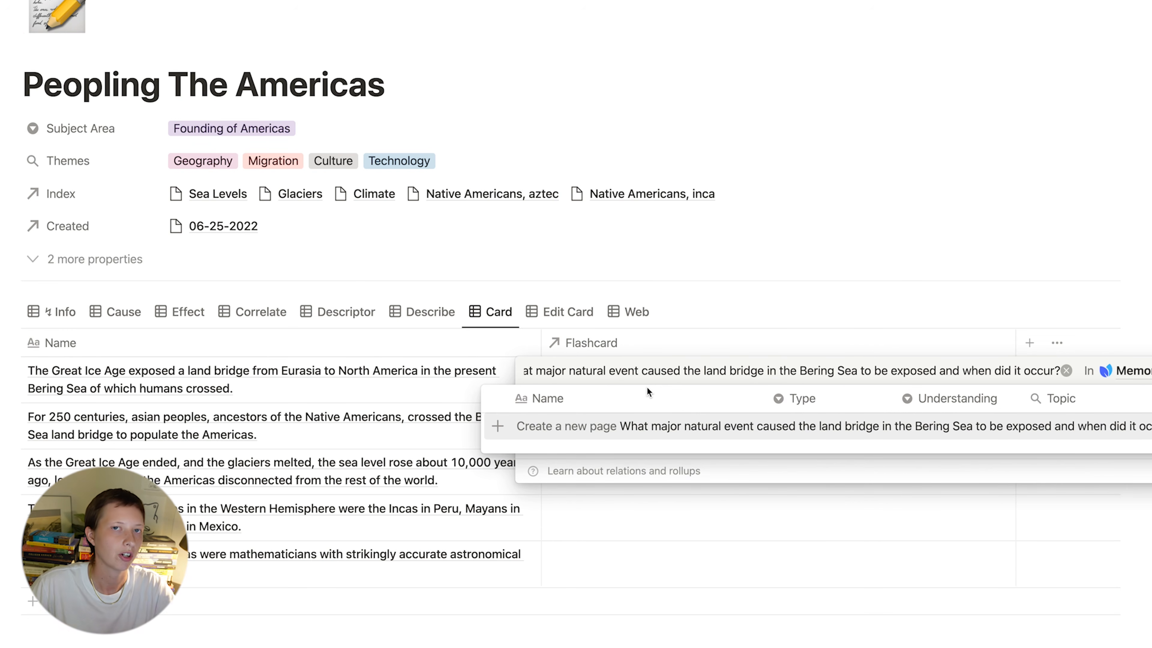
{"action": "left_click", "coordinate": [690, 435]}
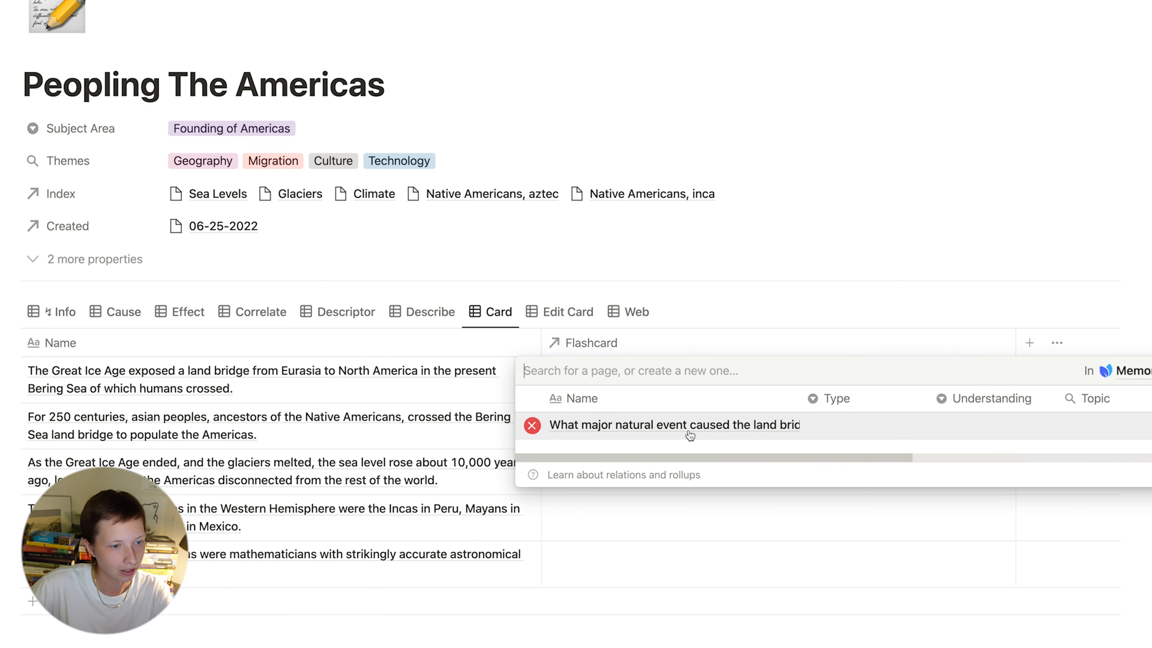
{"action": "left_click", "coordinate": [299, 417]}
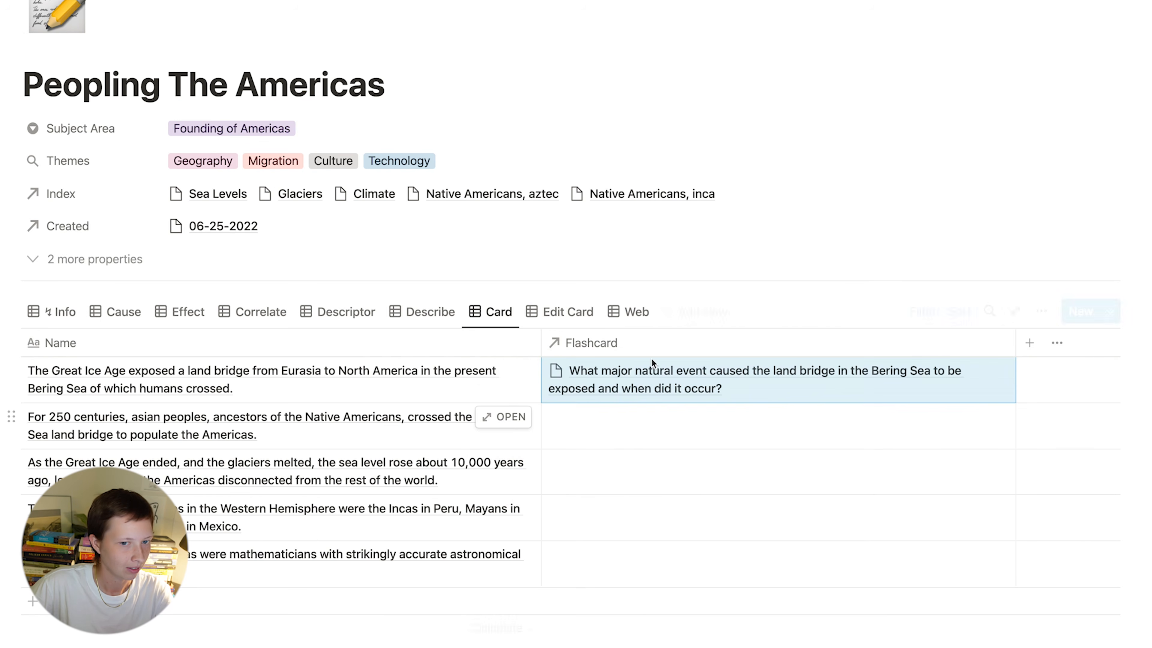
Step: Examine the new land bridge flashcard and its Reveal checkbox on the topic's Flashcards board
{"action": "scroll", "coordinate": [954, 407], "scroll_direction": "down", "scroll_amount": 10}
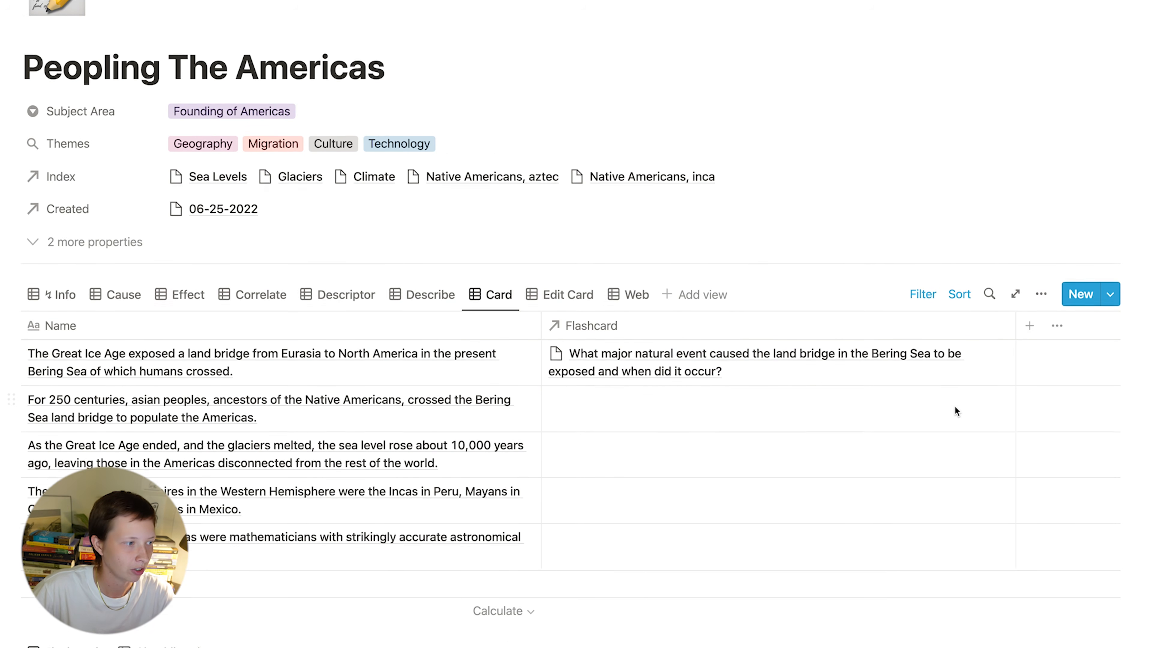
{"action": "scroll", "coordinate": [956, 412], "scroll_direction": "down", "scroll_amount": 2}
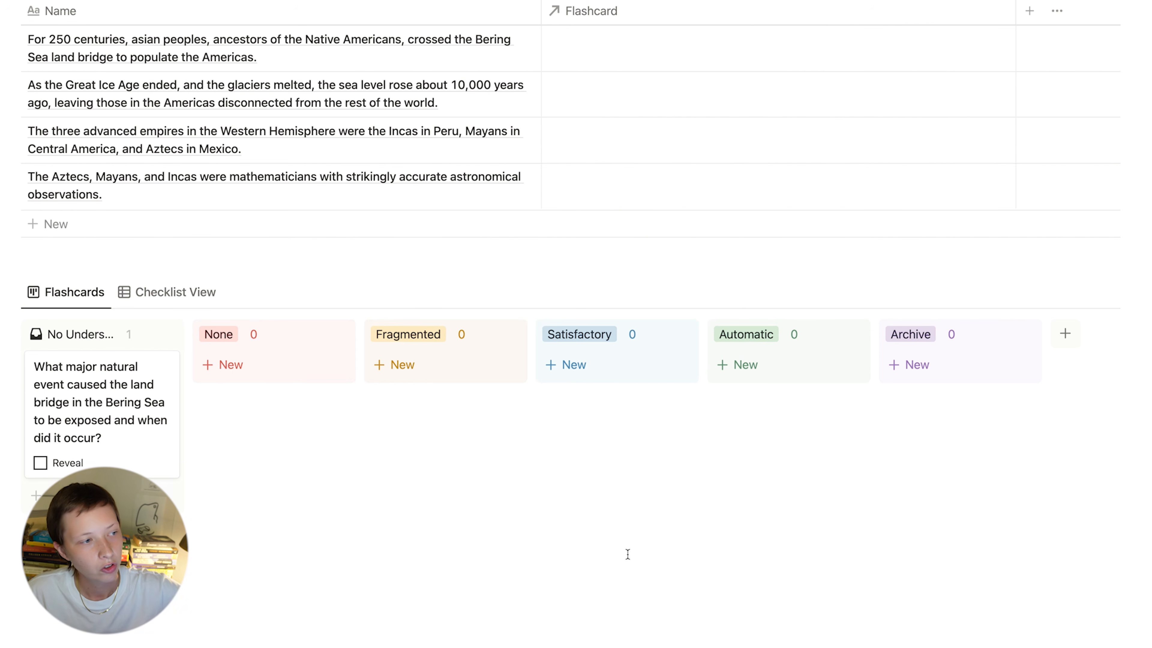
{"action": "scroll", "coordinate": [627, 554], "scroll_direction": "up", "scroll_amount": 10}
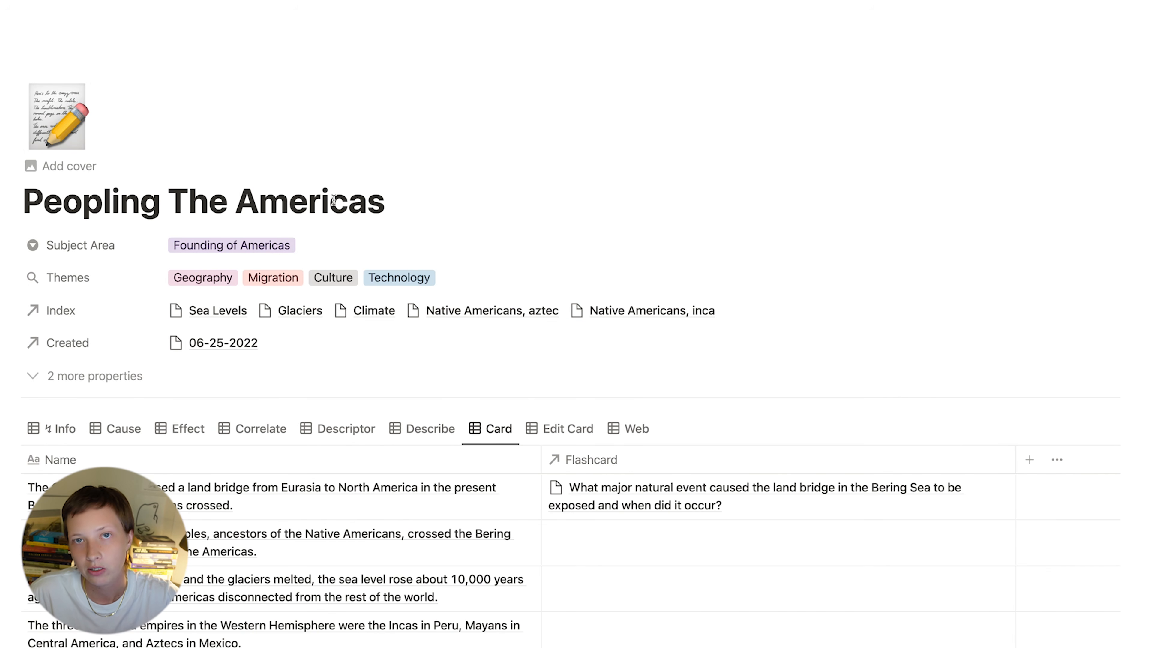
{"action": "scroll", "coordinate": [589, 299], "scroll_direction": "down", "scroll_amount": 6}
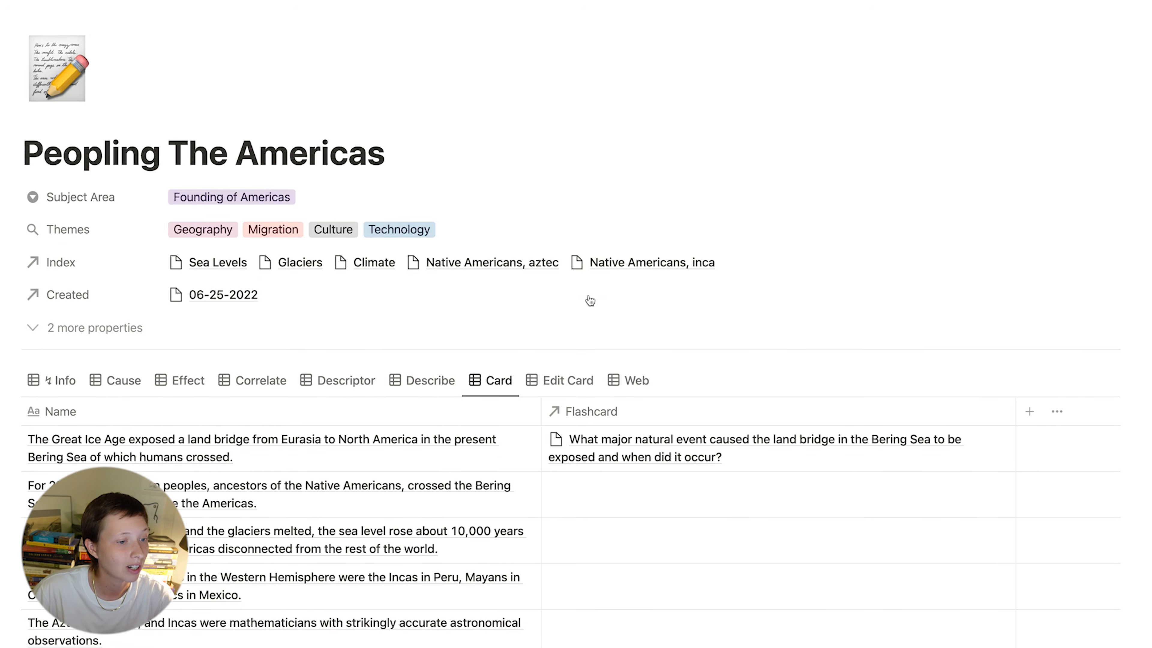
{"action": "scroll", "coordinate": [588, 299], "scroll_direction": "down", "scroll_amount": 6}
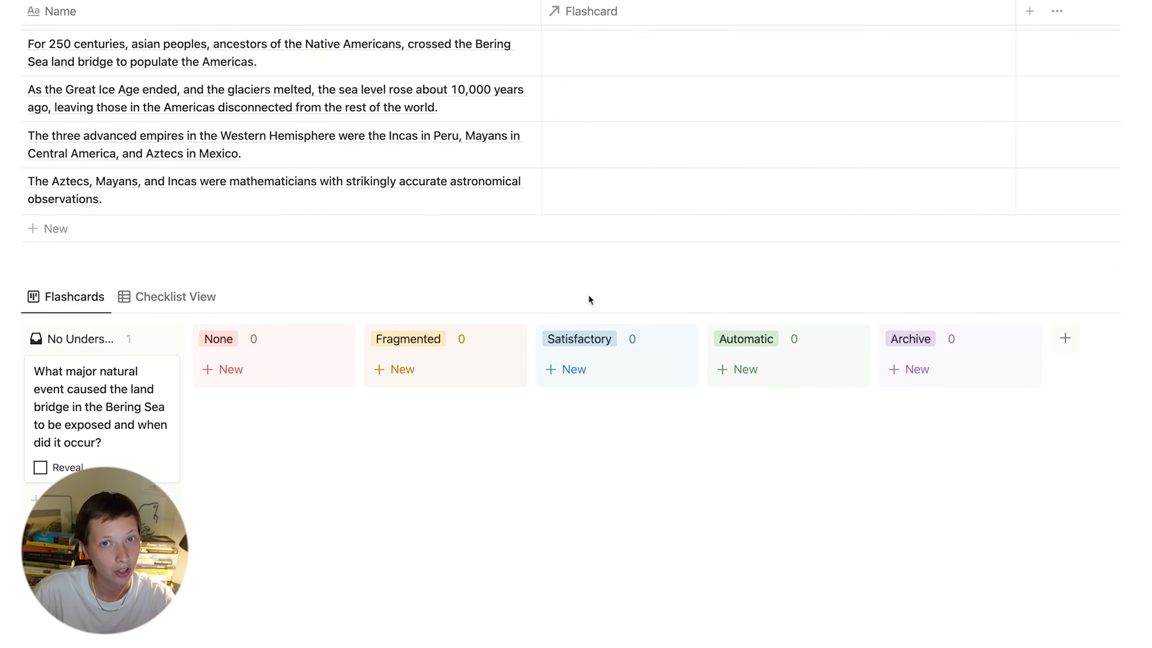
{"action": "scroll", "coordinate": [589, 300], "scroll_direction": "up", "scroll_amount": 2}
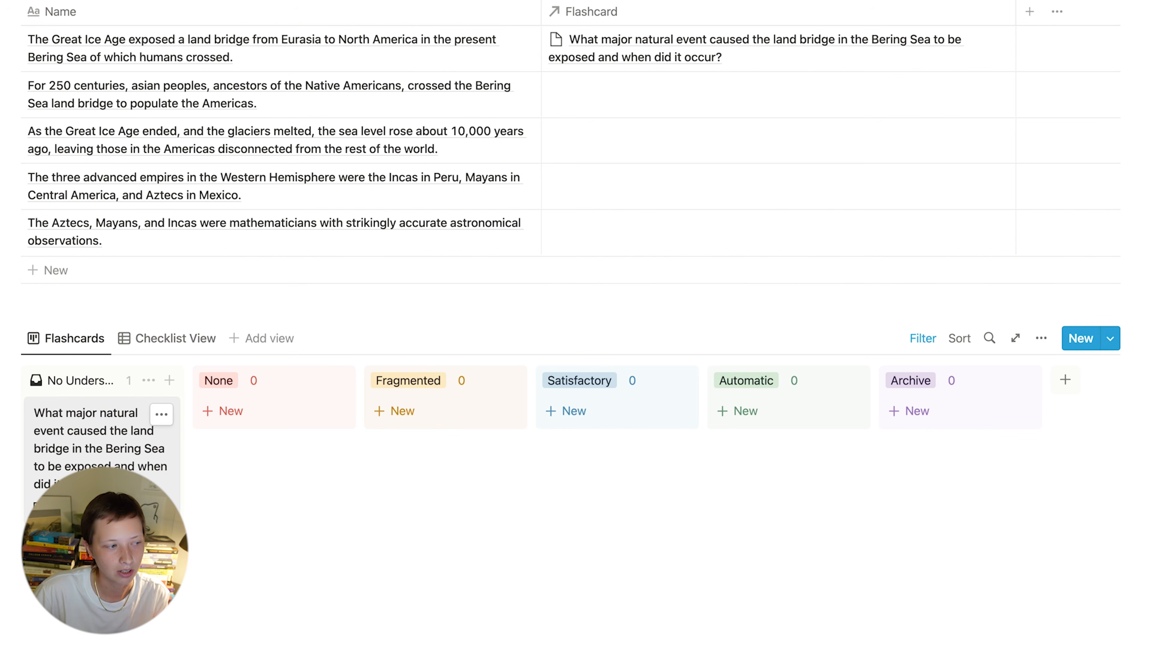
{"action": "scroll", "coordinate": [68, 454], "scroll_direction": "down", "scroll_amount": 2}
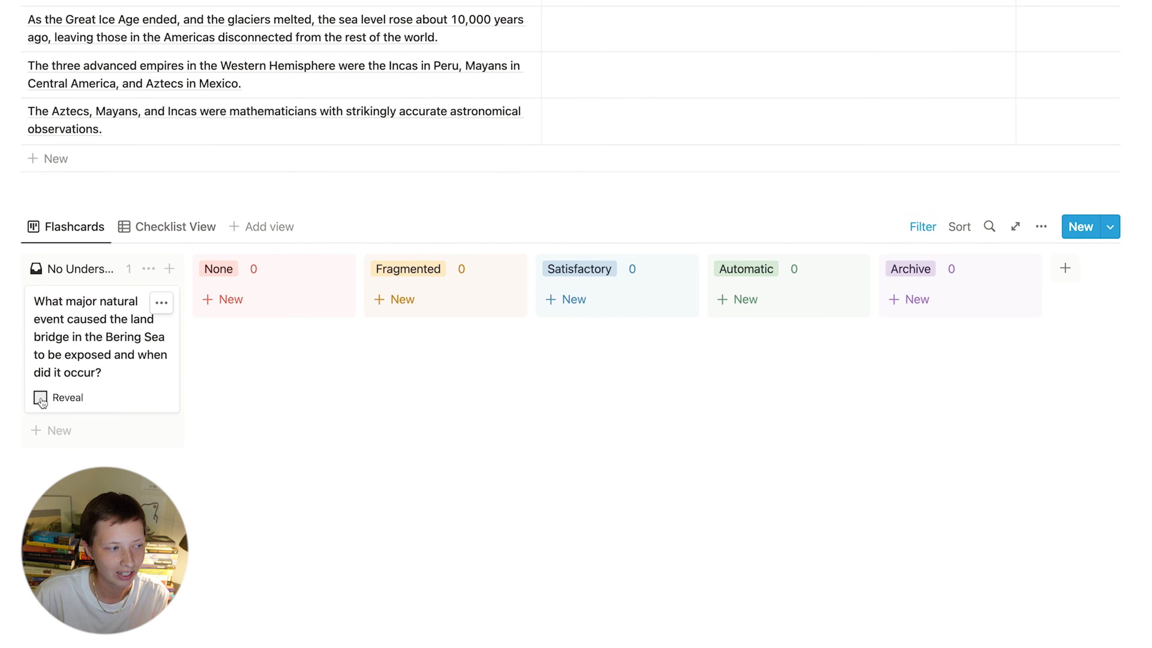
Step: In the Edit Card view, set the land bridge flashcard's description to "The Great Ice Age 35,000 years ago"
{"action": "scroll", "coordinate": [40, 400], "scroll_direction": "up", "scroll_amount": 10}
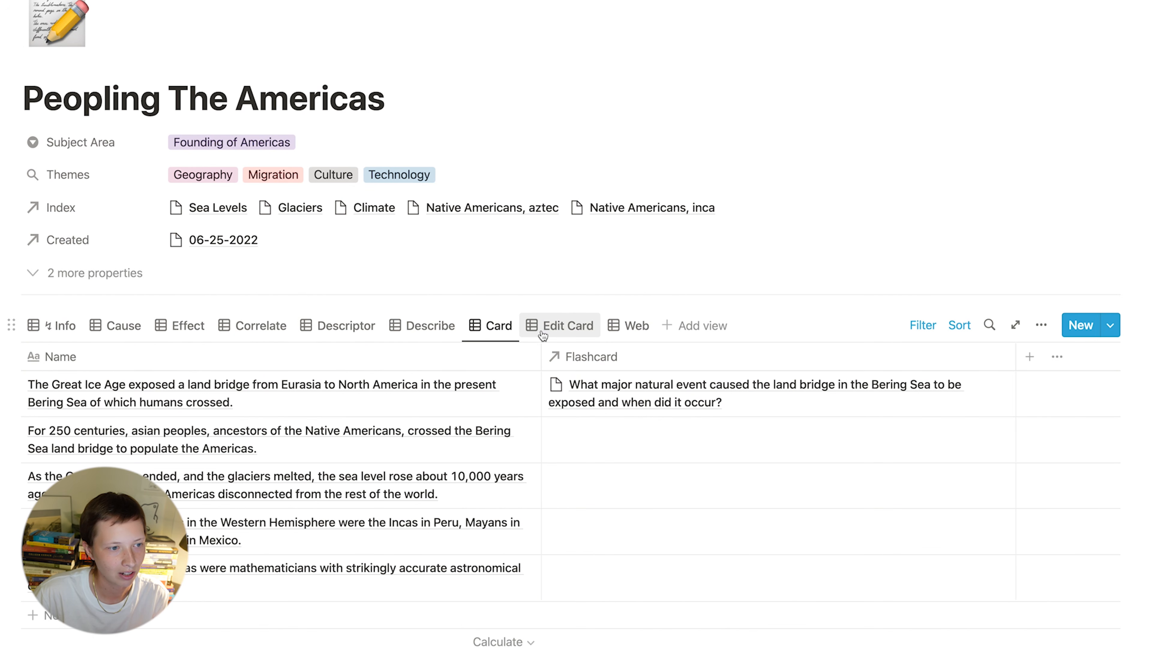
{"action": "left_click", "coordinate": [574, 335]}
{"action": "scroll", "coordinate": [345, 348], "scroll_direction": "down", "scroll_amount": 2}
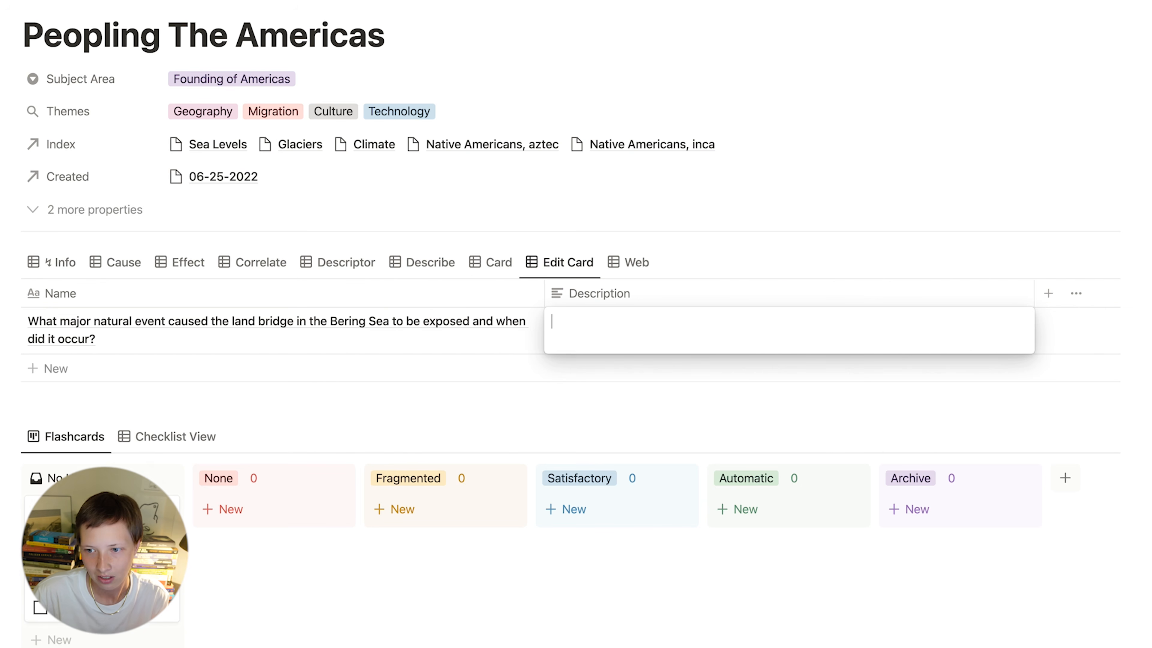
{"action": "type", "text": "The Great Ice Age 35,000 years ago"}
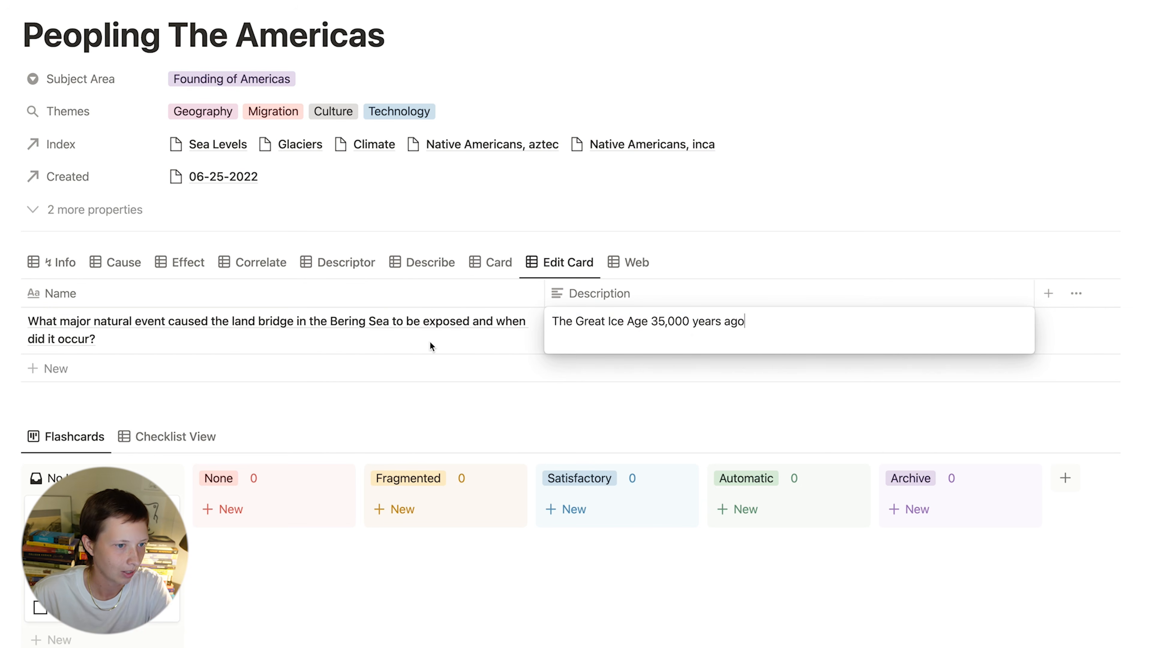
{"action": "left_click", "coordinate": [395, 345]}
{"action": "left_click", "coordinate": [1080, 324]}
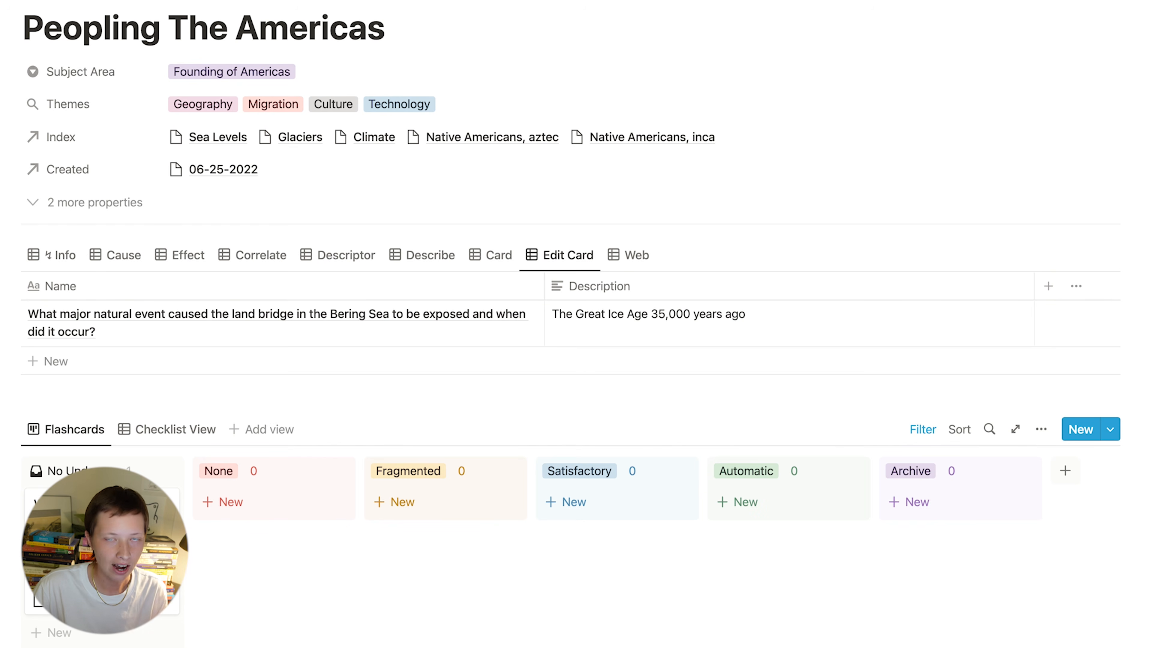
Step: Reveal and hide the flashcard's answer on the Flashcards board, and move the card to the Fragmented group
{"action": "scroll", "coordinate": [570, 345], "scroll_direction": "down", "scroll_amount": 3}
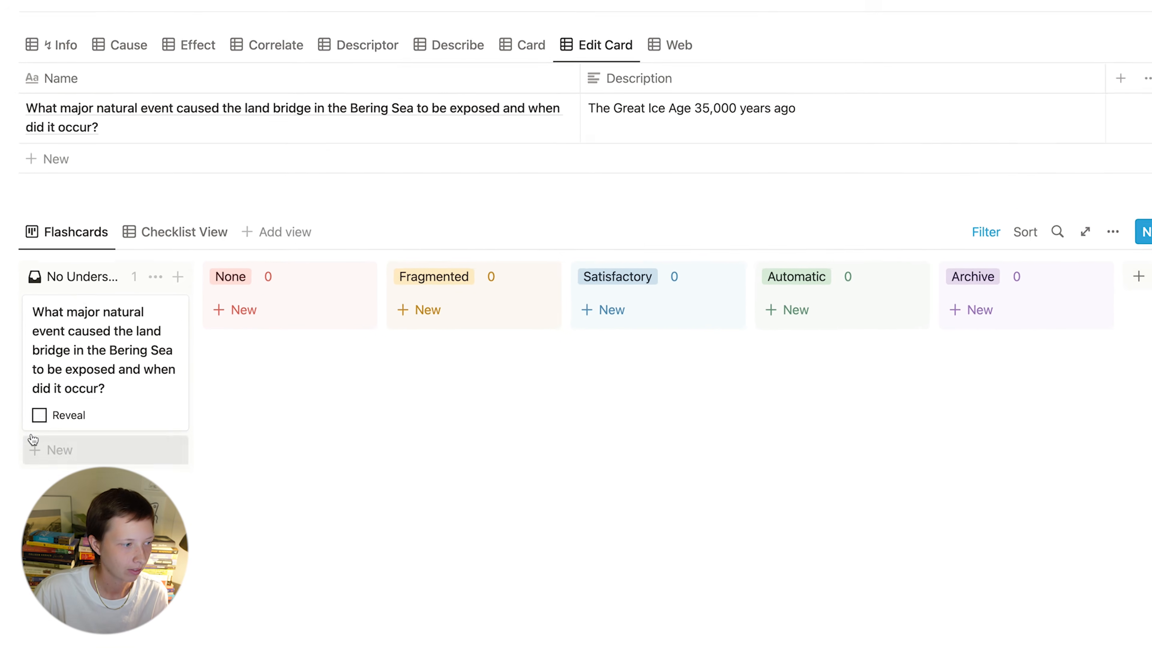
{"action": "left_click", "coordinate": [37, 395]}
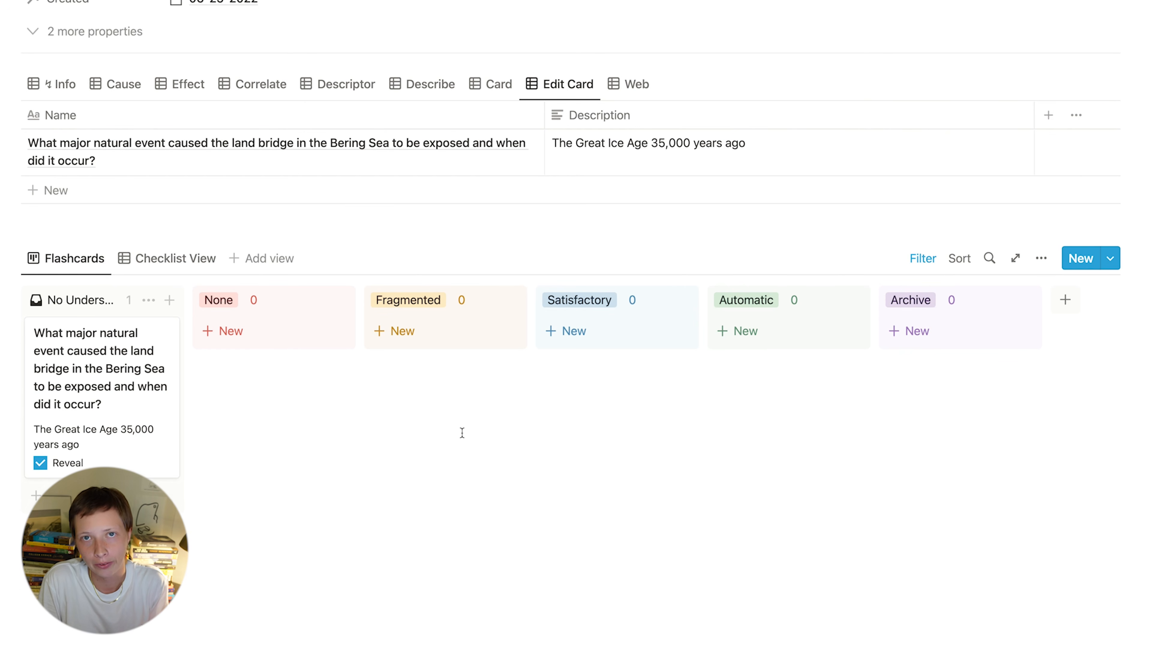
{"action": "left_click", "coordinate": [40, 462]}
{"action": "left_click_drag", "start_coordinate": [181, 331], "coordinate": [476, 326]}
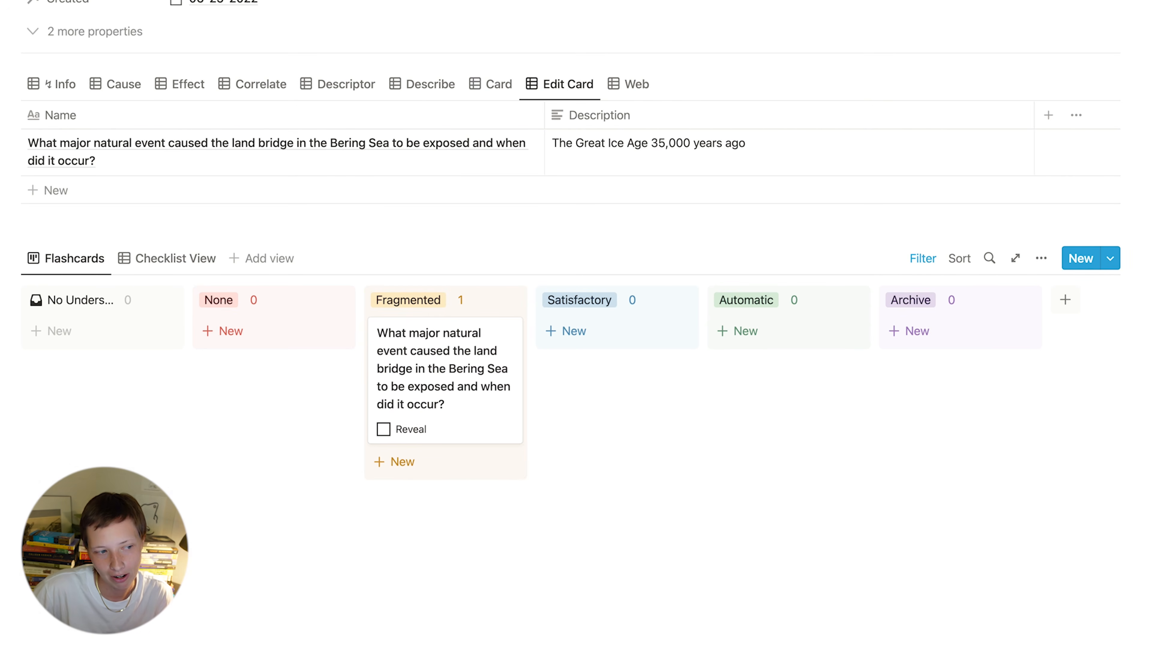
Step: In the Checklist View, show and hide the flashcard's answer, inspect its Understanding options, and return to the Flashcards board
{"action": "scroll", "coordinate": [154, 231], "scroll_direction": "down", "scroll_amount": 1}
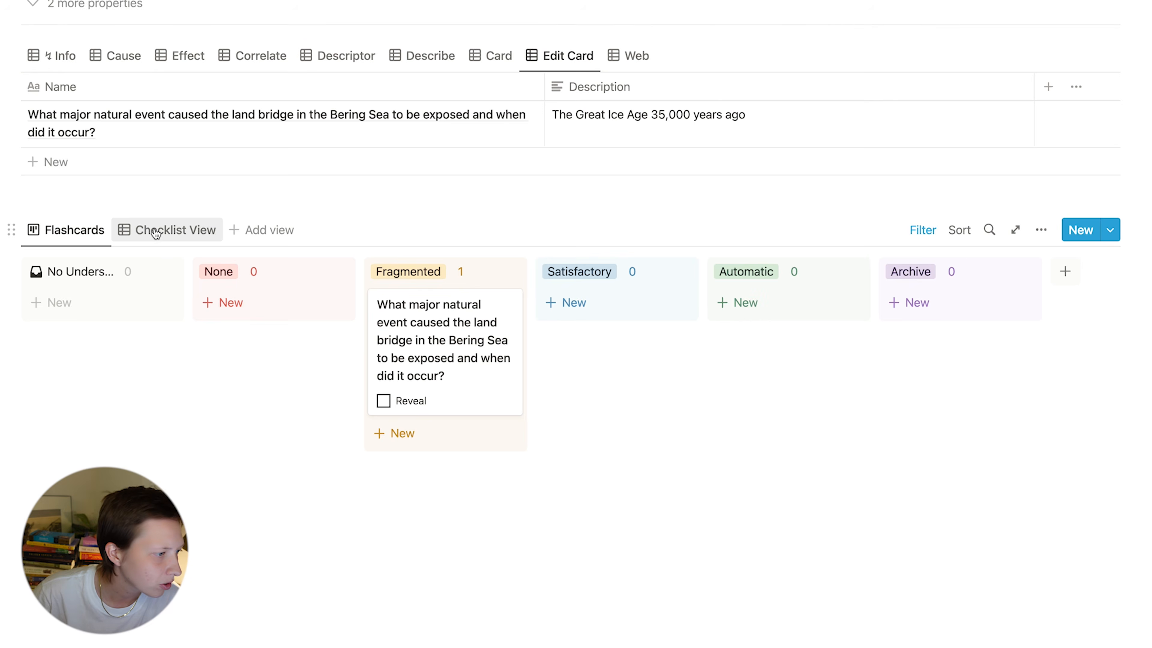
{"action": "left_click", "coordinate": [156, 231]}
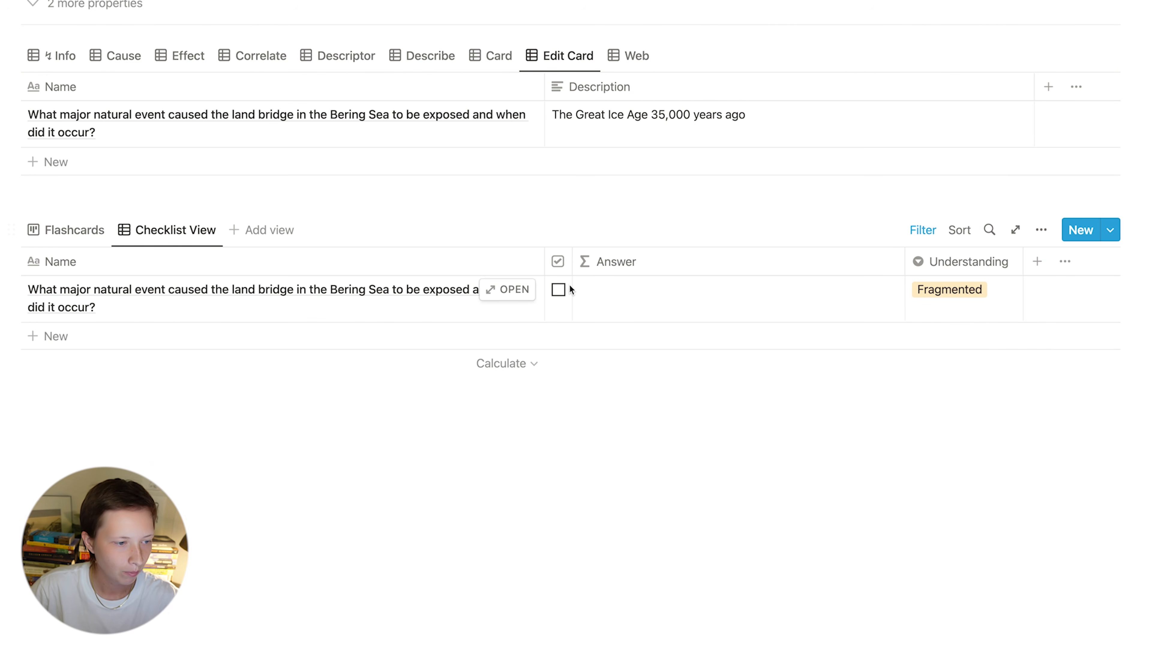
{"action": "left_click", "coordinate": [559, 289]}
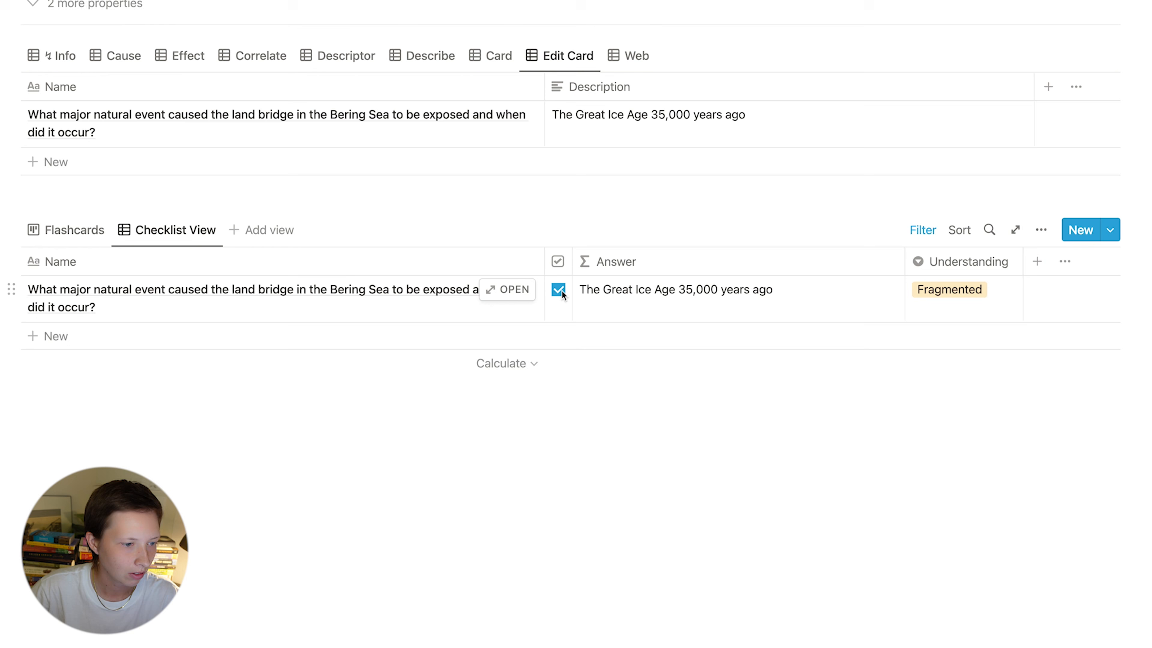
{"action": "left_click", "coordinate": [559, 290]}
{"action": "left_click", "coordinate": [559, 289]}
{"action": "left_click", "coordinate": [559, 289]}
{"action": "left_click", "coordinate": [961, 293]}
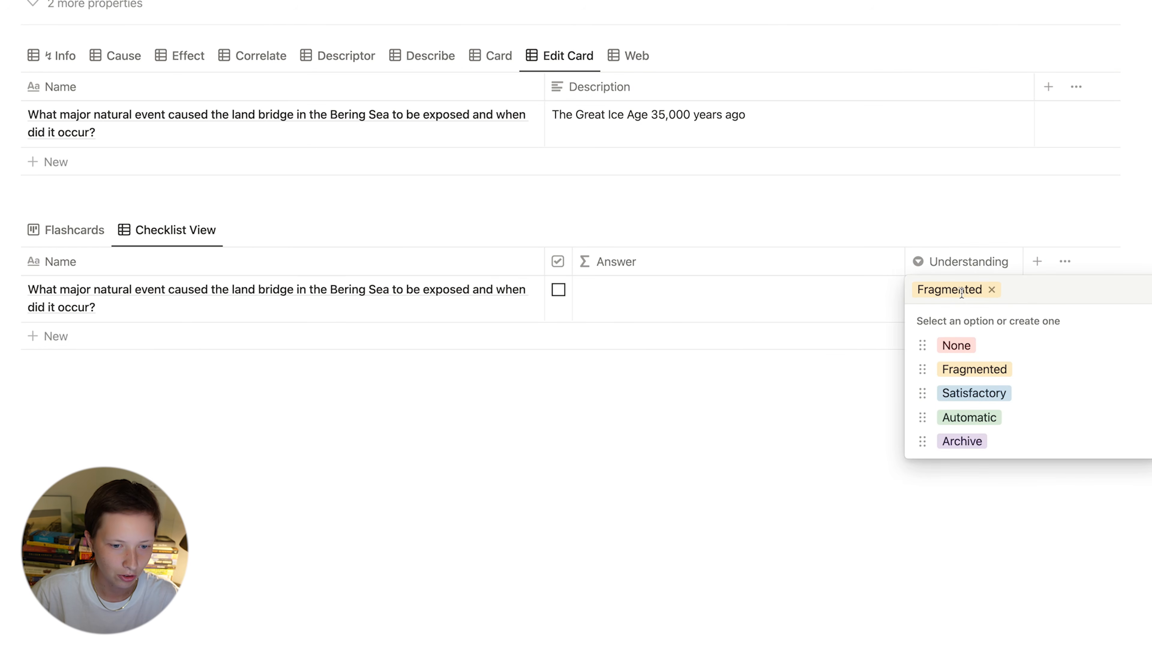
{"action": "left_click", "coordinate": [69, 230]}
Step: Examine the Link and From Web properties of the topic's entries in the Web view
{"action": "scroll", "coordinate": [67, 318], "scroll_direction": "up", "scroll_amount": 10}
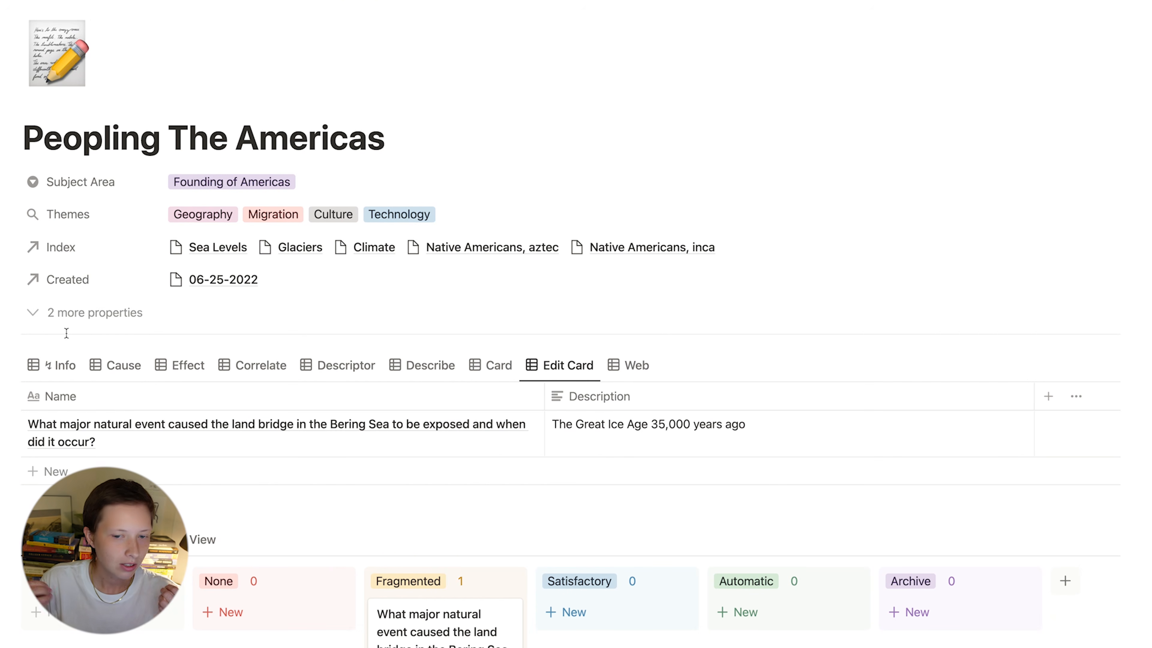
{"action": "left_click", "coordinate": [637, 365]}
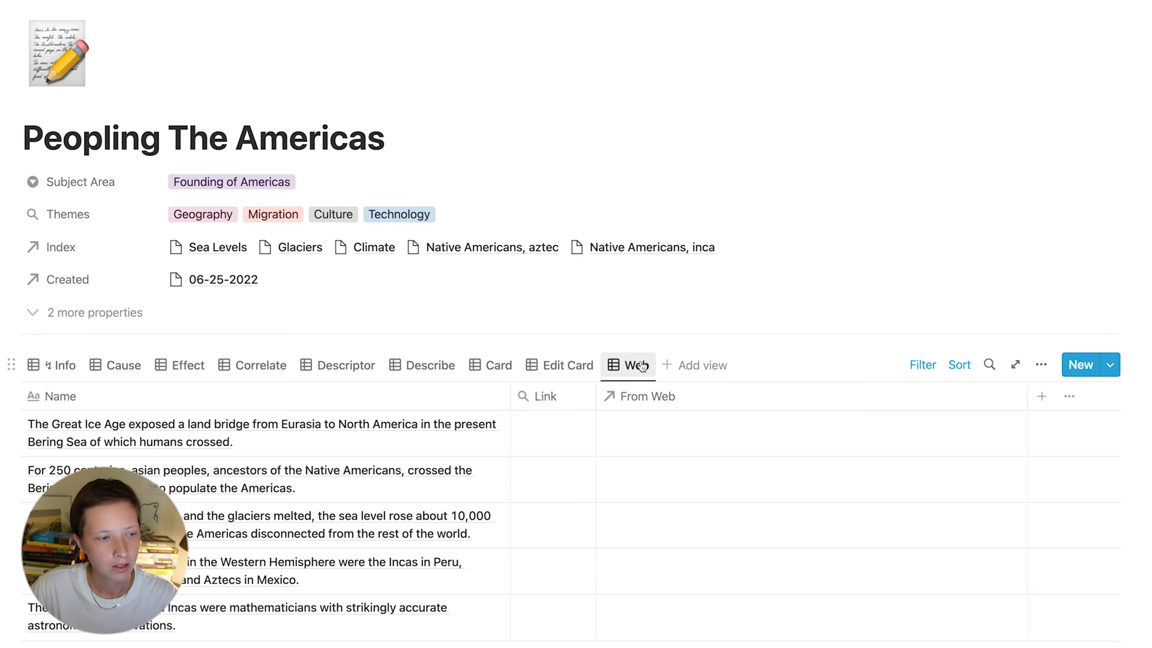
{"action": "scroll", "coordinate": [640, 360], "scroll_direction": "down", "scroll_amount": 3}
{"action": "scroll", "coordinate": [640, 361], "scroll_direction": "down", "scroll_amount": 2}
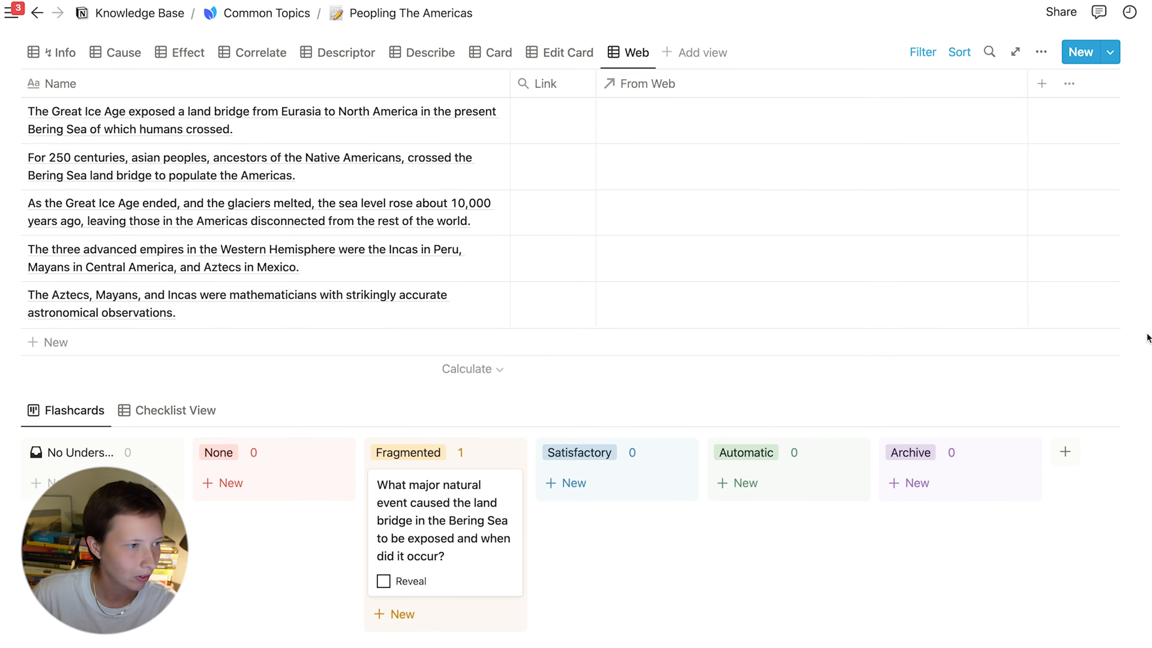
{"action": "scroll", "coordinate": [635, 318], "scroll_direction": "up", "scroll_amount": 10}
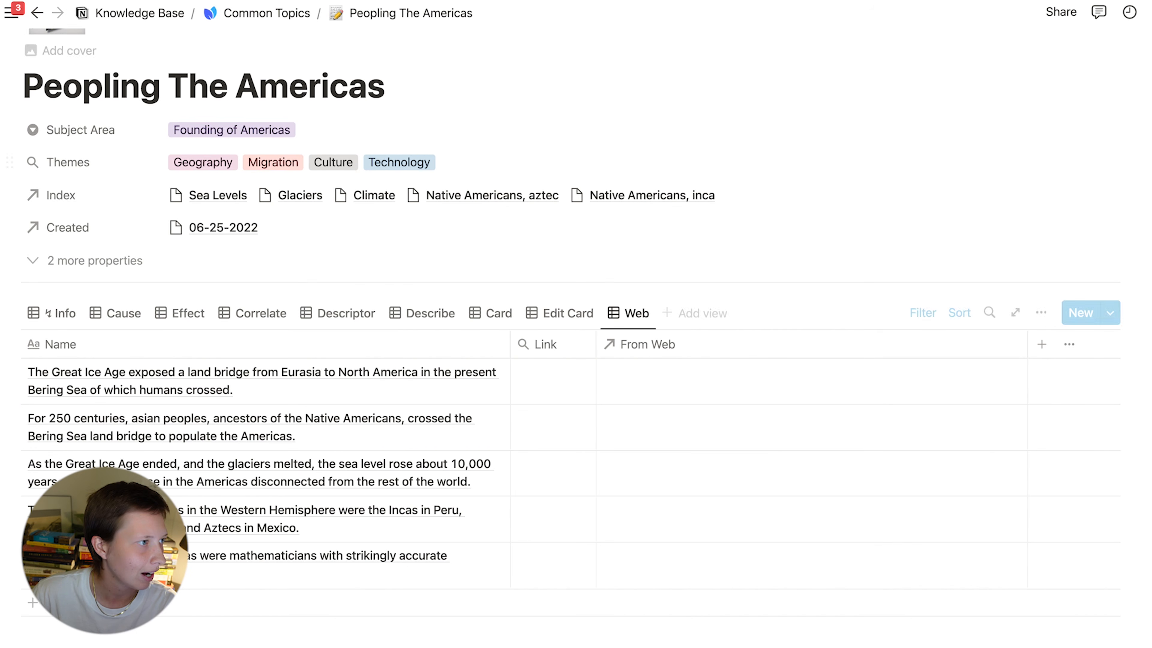
Step: Open the From Web database from the Knowledge Base page and add a new blank entry to its gallery
{"action": "left_click", "coordinate": [119, 12]}
{"action": "scroll", "coordinate": [611, 314], "scroll_direction": "down", "scroll_amount": 3}
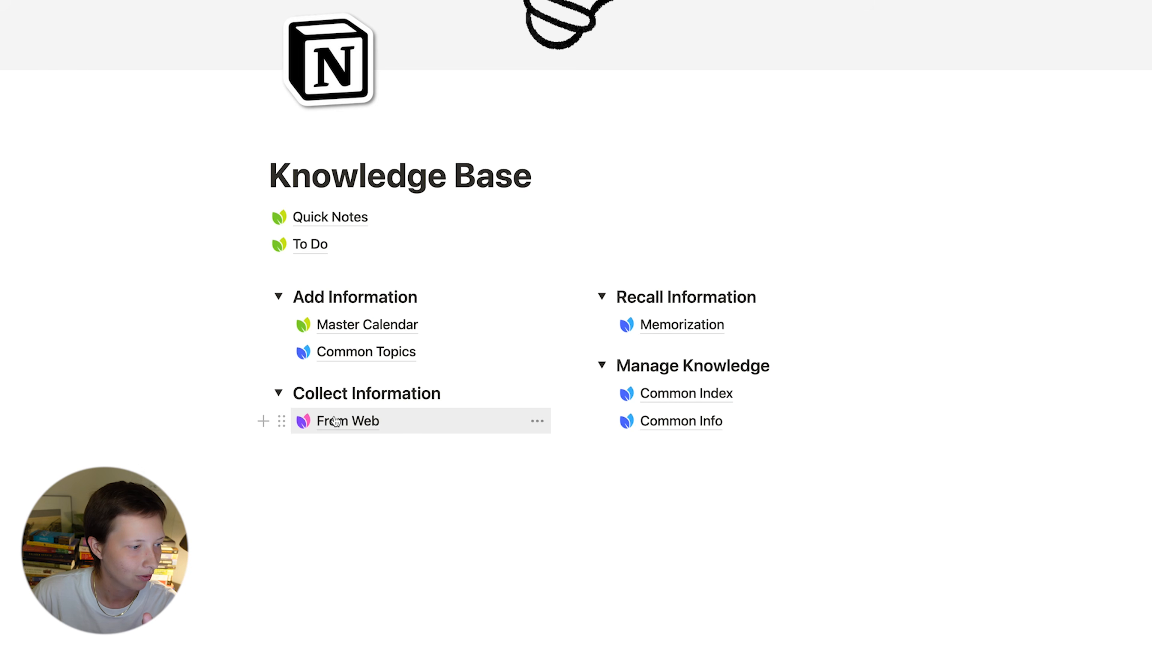
{"action": "left_click", "coordinate": [394, 427]}
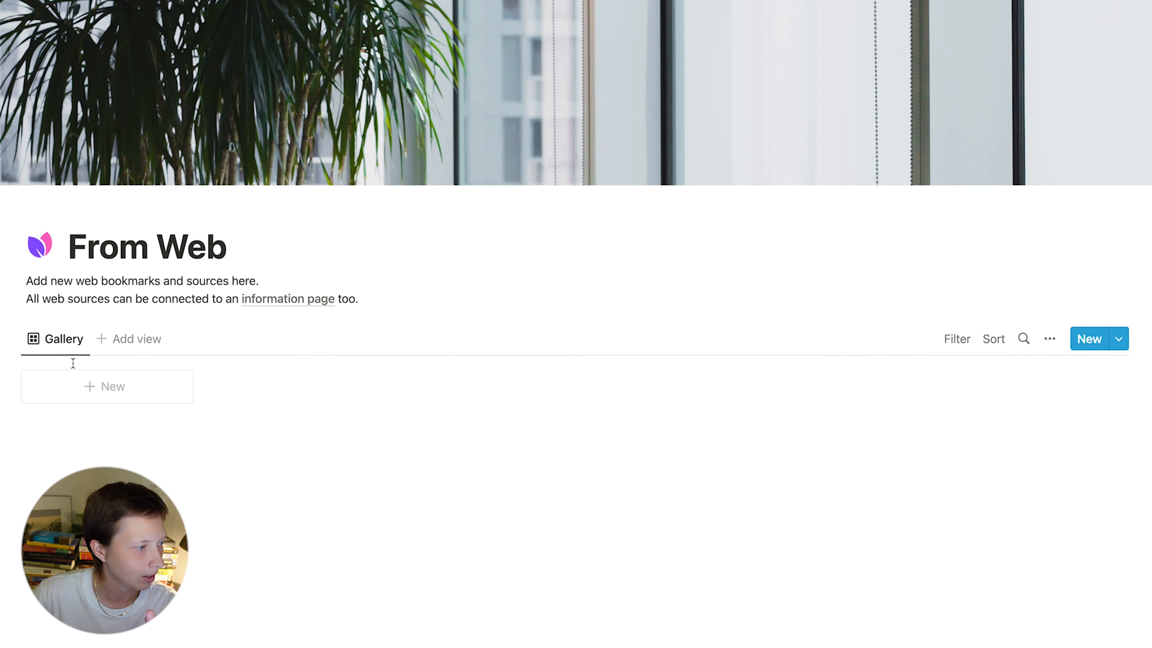
{"action": "left_click", "coordinate": [88, 387]}
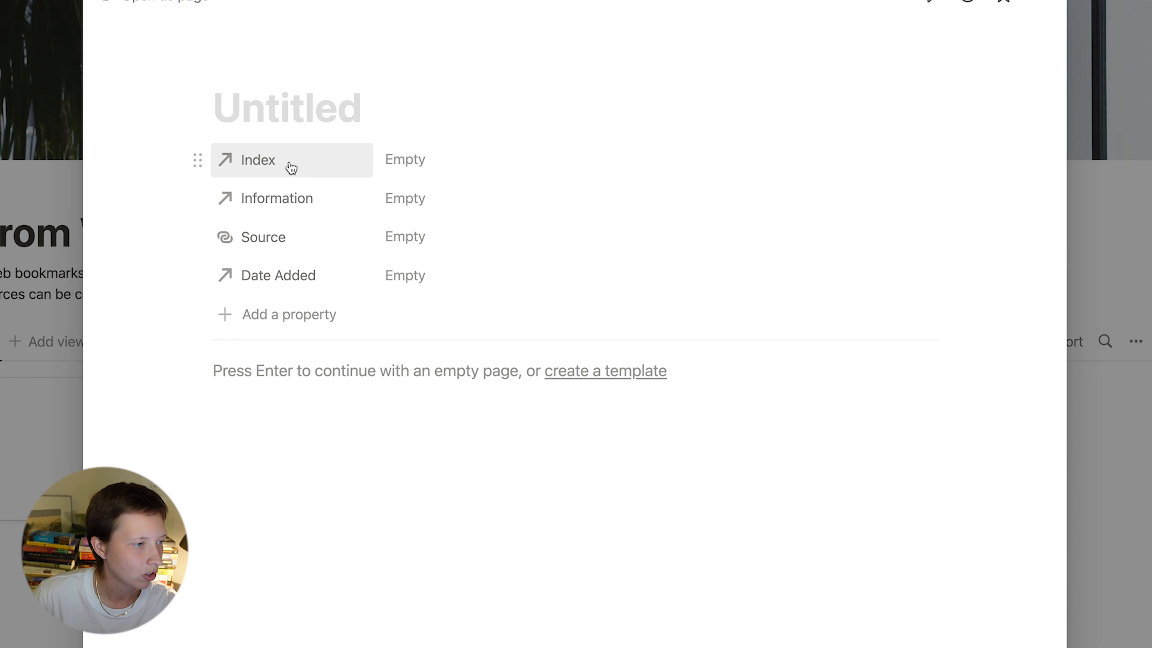
Step: Inspect the blank entry's Index, Information, Source and Date Added properties without filling them in, and delete the entry
{"action": "left_click", "coordinate": [430, 162]}
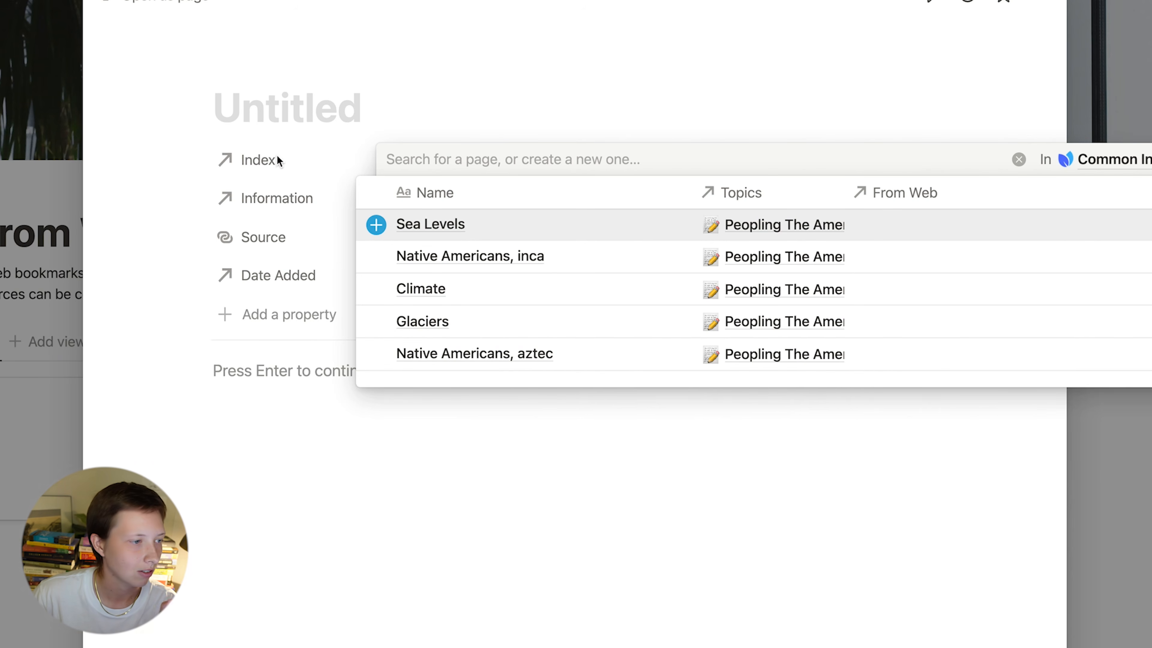
{"action": "key", "text": "Escape"}
{"action": "left_click", "coordinate": [459, 196]}
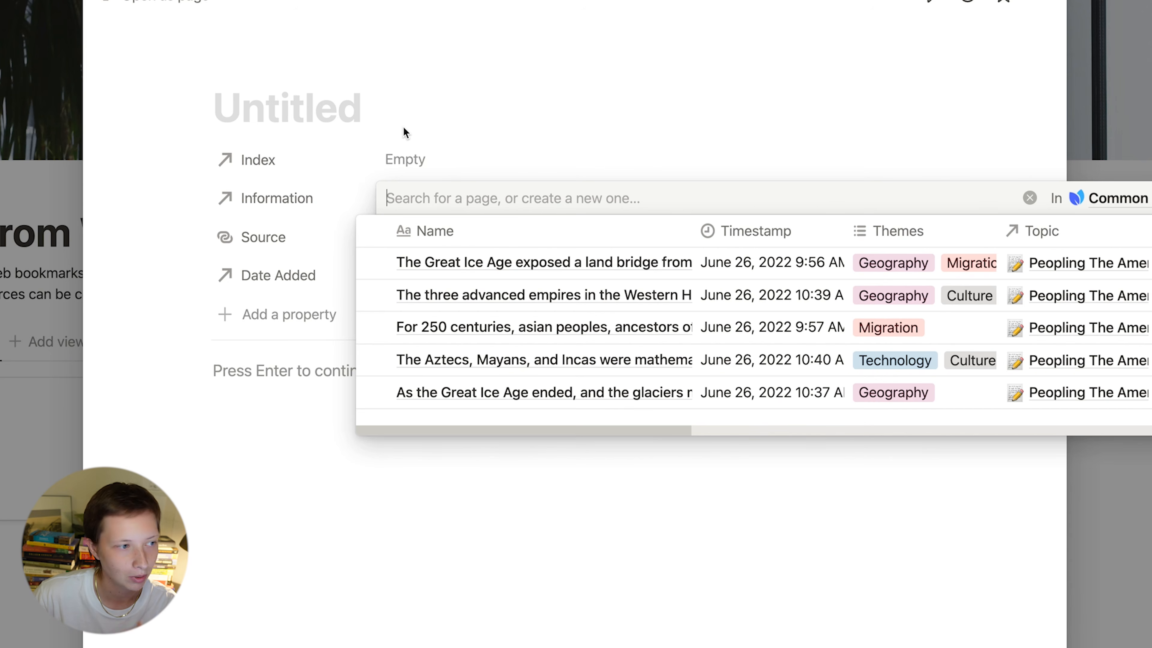
{"action": "key", "text": "Escape"}
{"action": "left_click", "coordinate": [406, 238]}
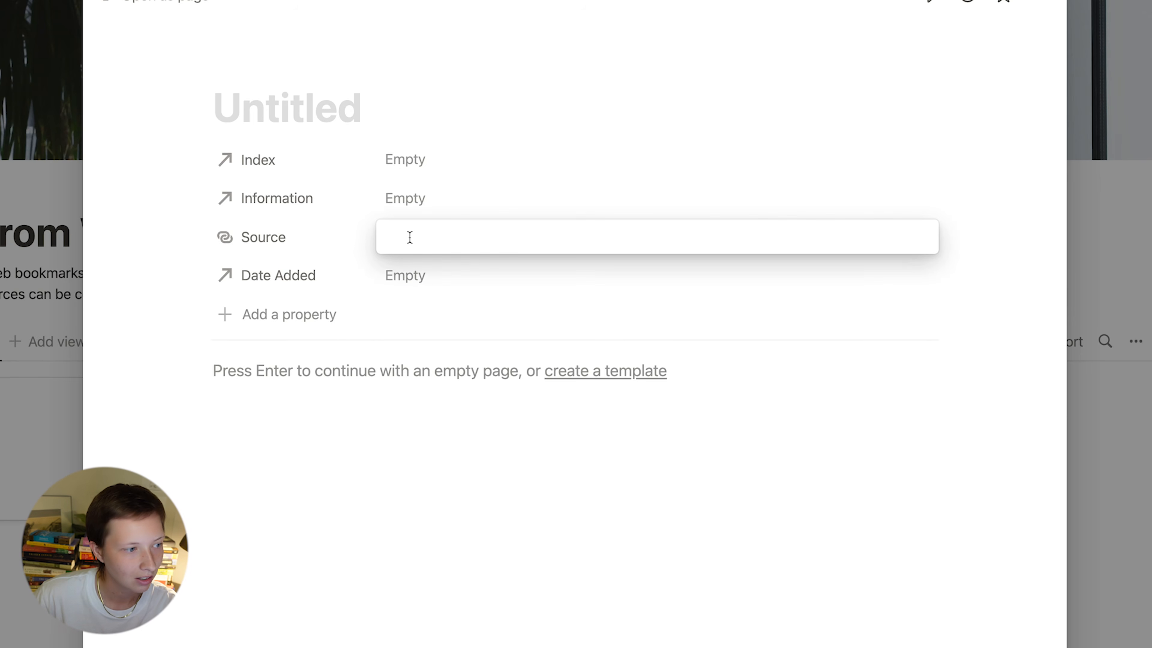
{"action": "key", "text": "Escape"}
{"action": "left_click", "coordinate": [398, 276]}
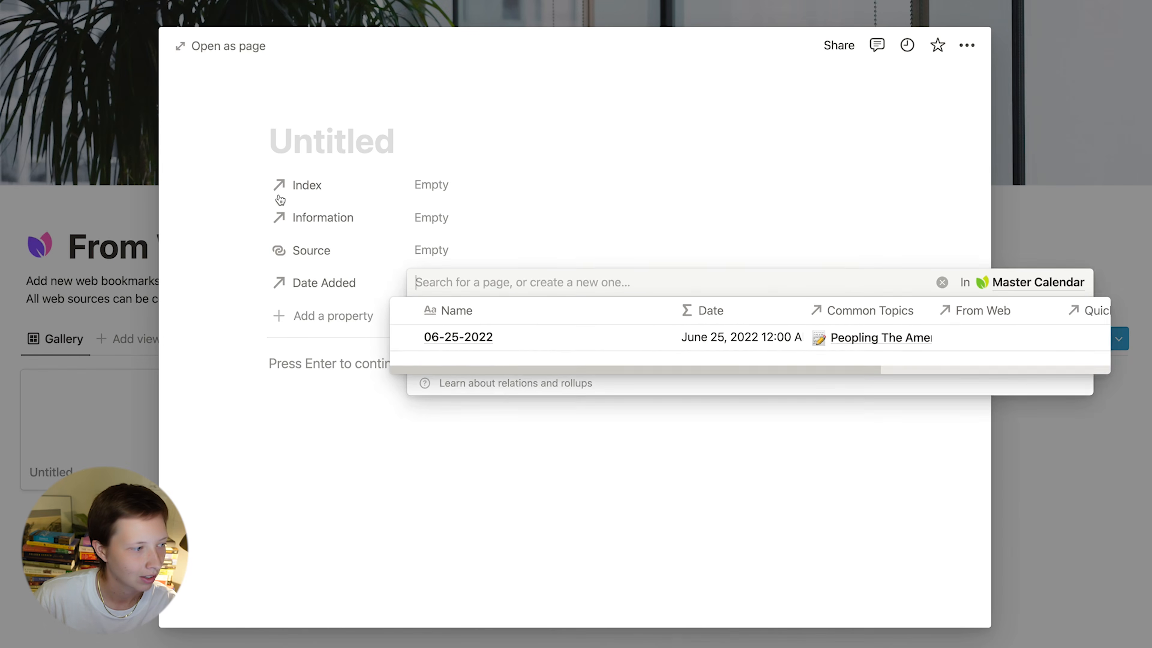
{"action": "left_click", "coordinate": [228, 178]}
{"action": "left_click", "coordinate": [967, 46]}
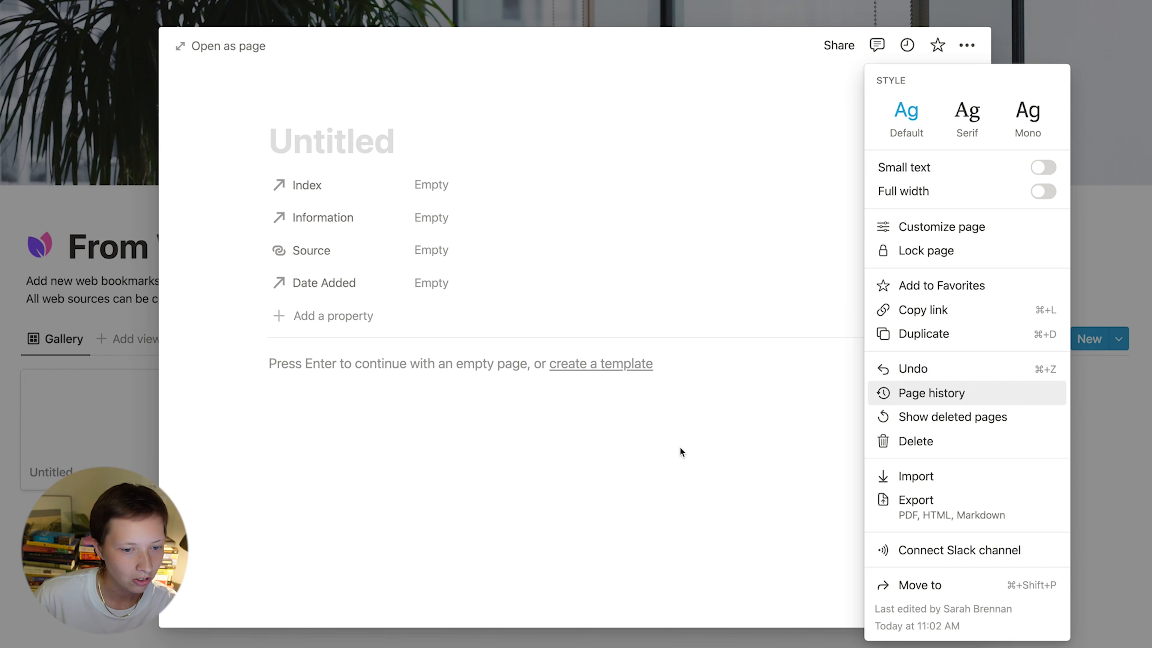
{"action": "left_click", "coordinate": [927, 440]}
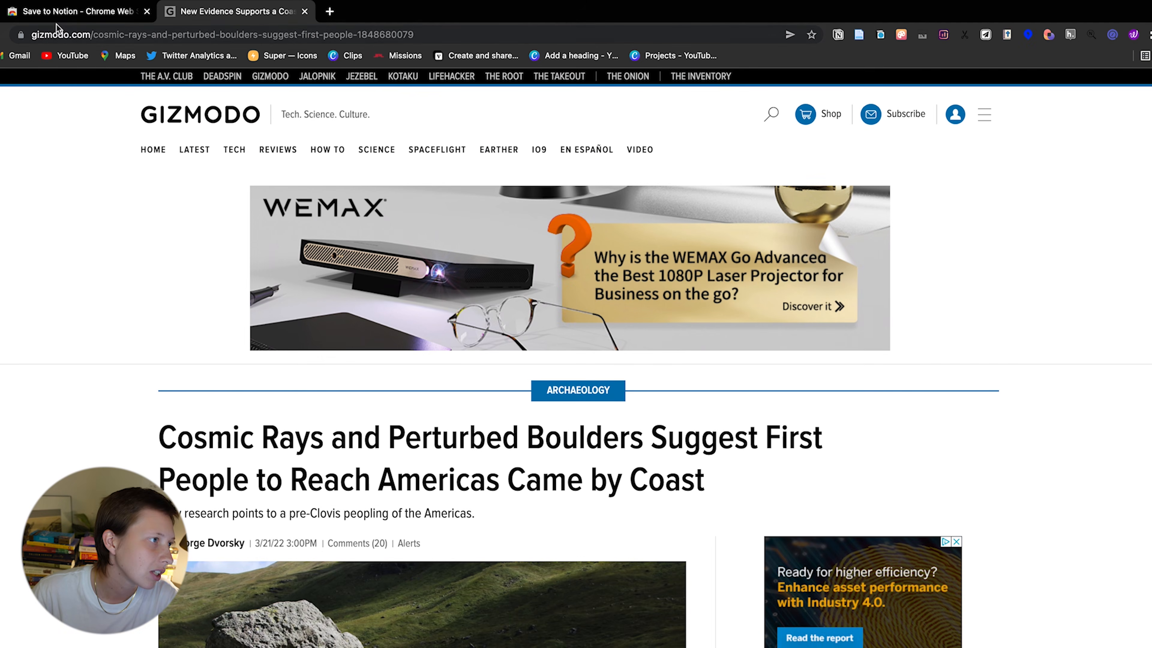
Step: In Chrome, view the Save to Notion extension's store page and return to the Gizmodo article on the first people to reach the Americas
{"action": "left_click", "coordinate": [51, 20]}
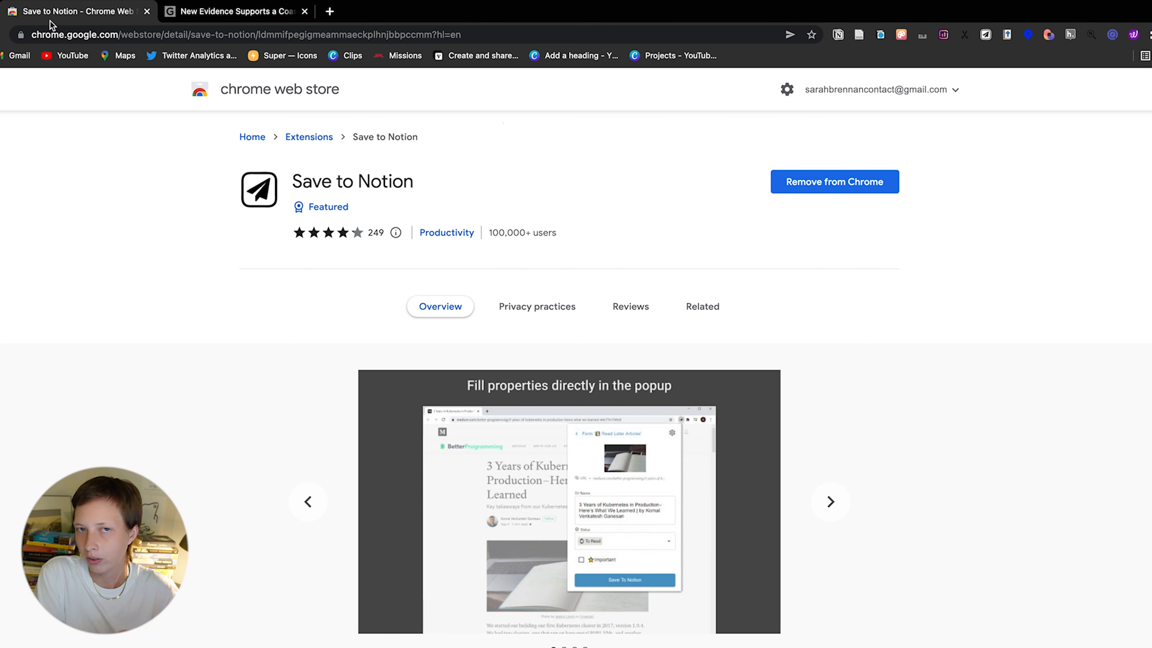
{"action": "left_click", "coordinate": [194, 20]}
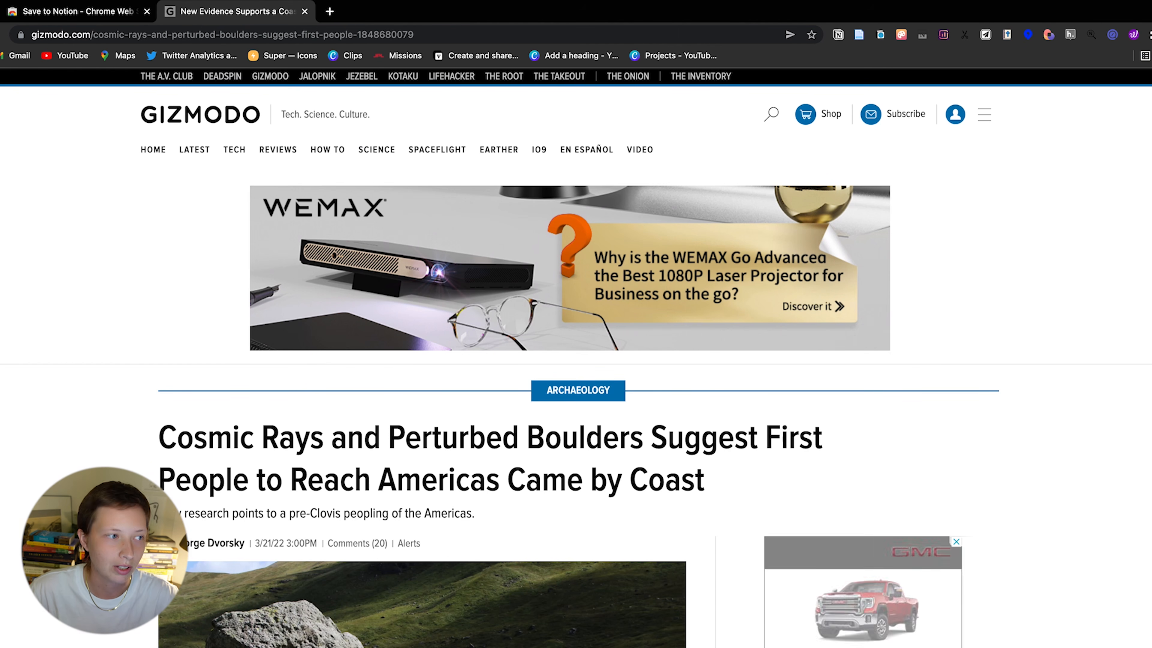
{"action": "scroll", "coordinate": [327, 451], "scroll_direction": "down", "scroll_amount": 7}
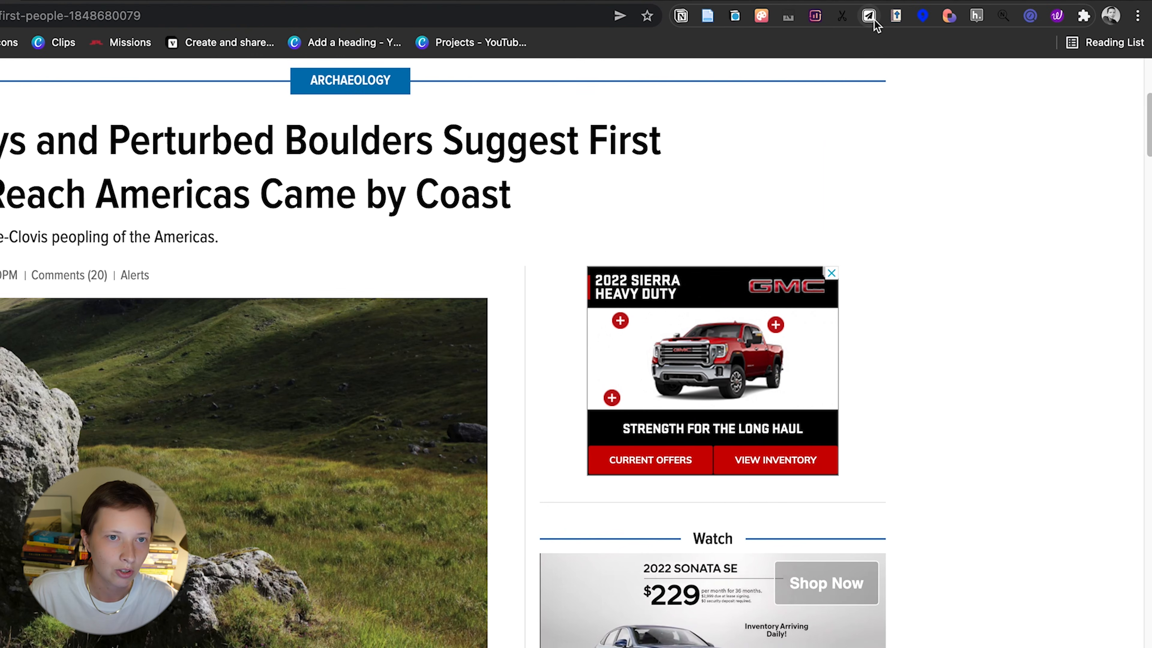
Step: Start a new Save to Notion form, choose the personal one-member workspace, and search its databases for "From Web"
{"action": "left_click", "coordinate": [984, 36]}
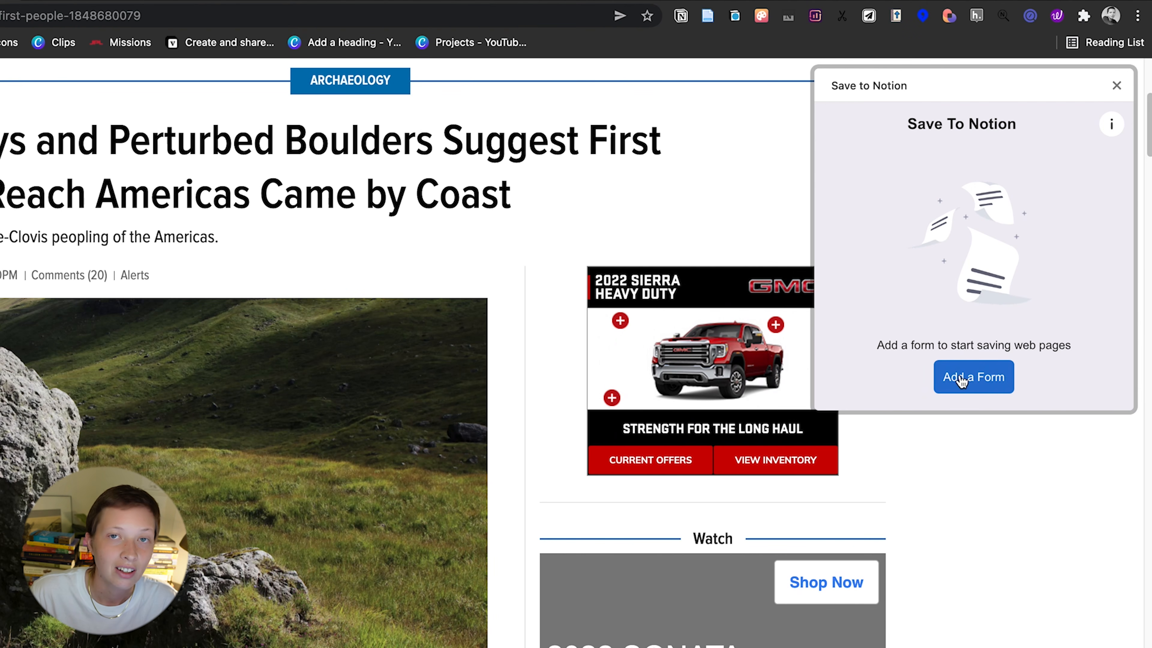
{"action": "left_click", "coordinate": [944, 378]}
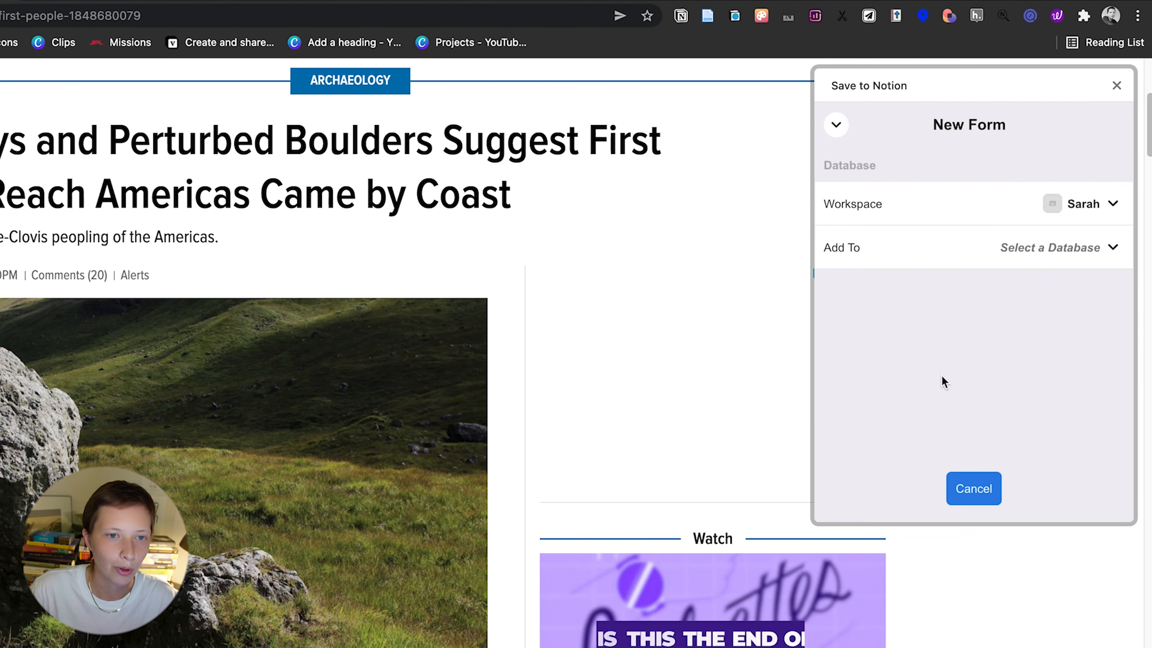
{"action": "left_click", "coordinate": [1100, 206]}
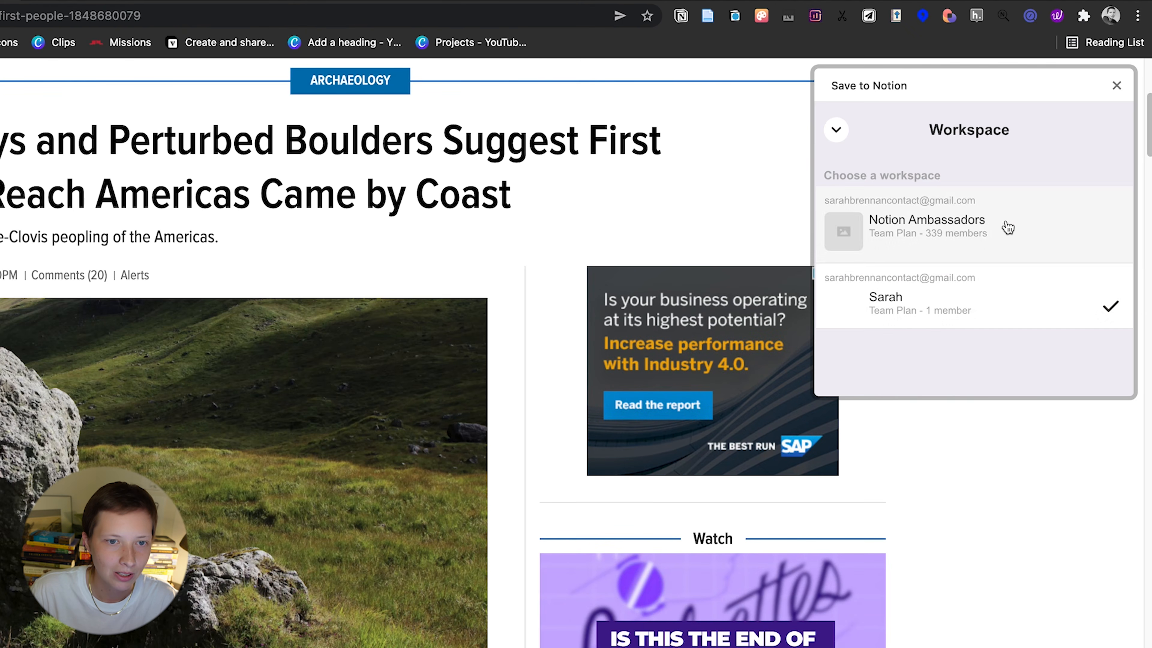
{"action": "left_click", "coordinate": [926, 301]}
{"action": "left_click", "coordinate": [1003, 254]}
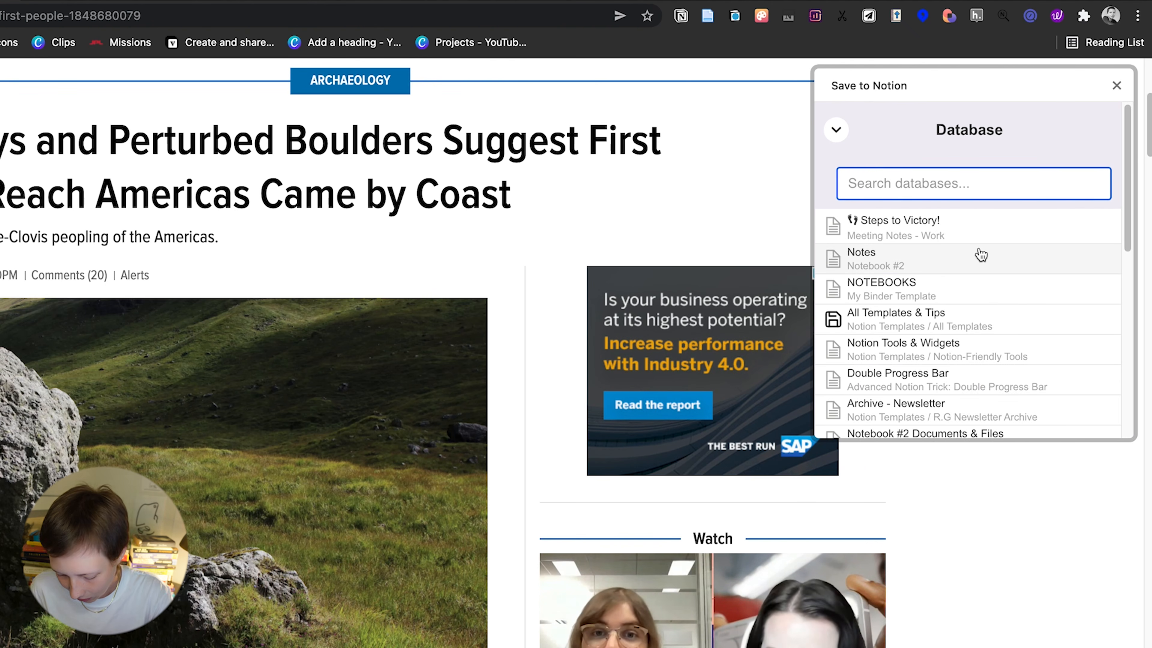
{"action": "type", "text": "From WEb"}
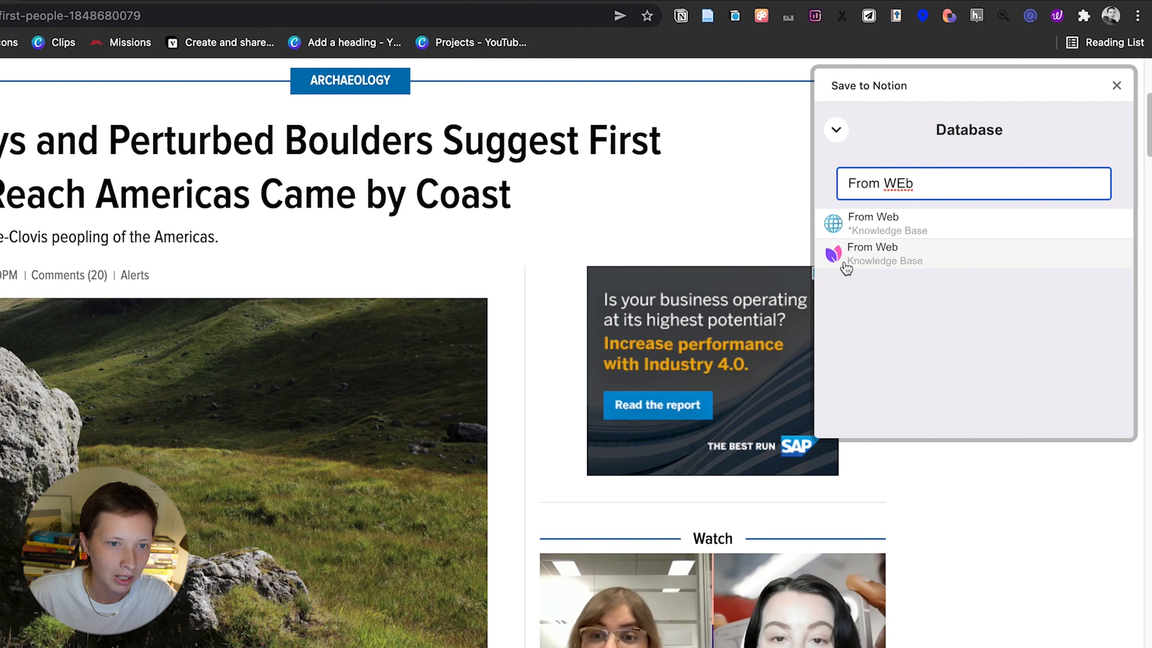
Step: Choose the From Web database under Knowledge Base as the form's destination, enable Clip Page Content, and reveal the hidden fields
{"action": "left_click", "coordinate": [946, 262]}
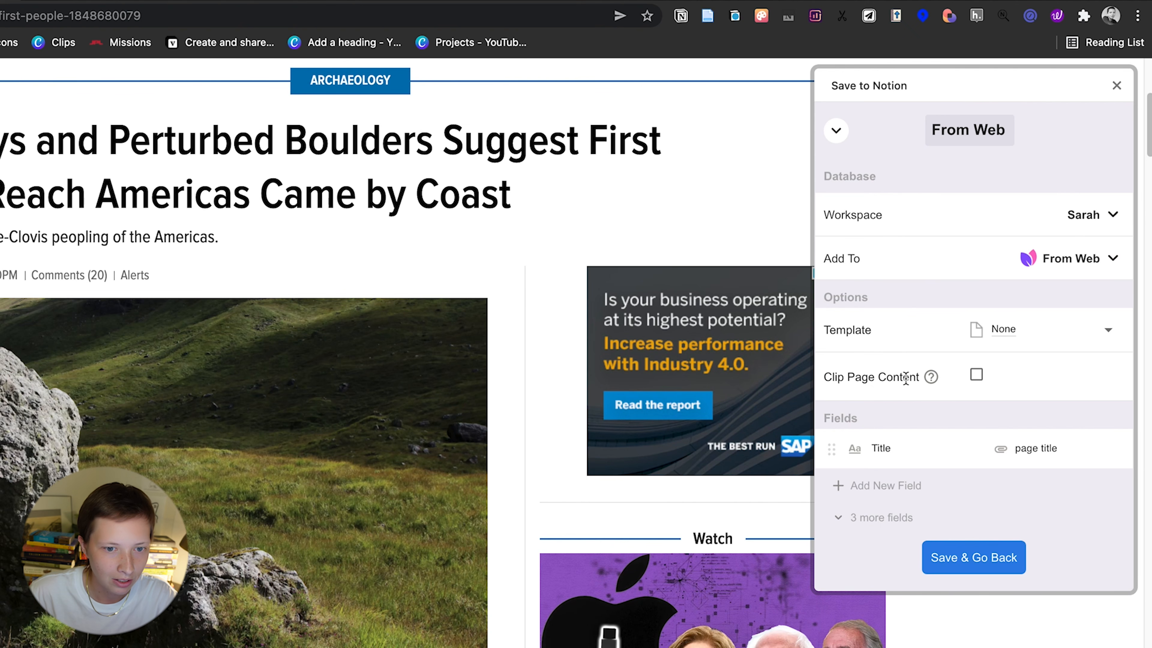
{"action": "left_click", "coordinate": [975, 375]}
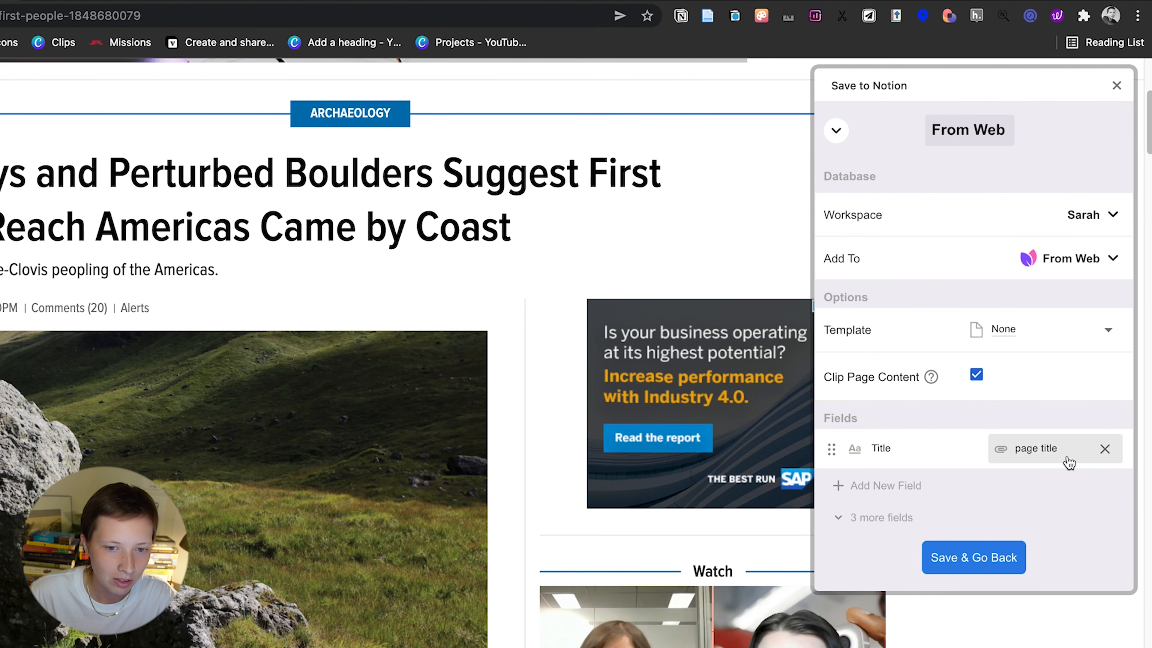
{"action": "left_click", "coordinate": [856, 517]}
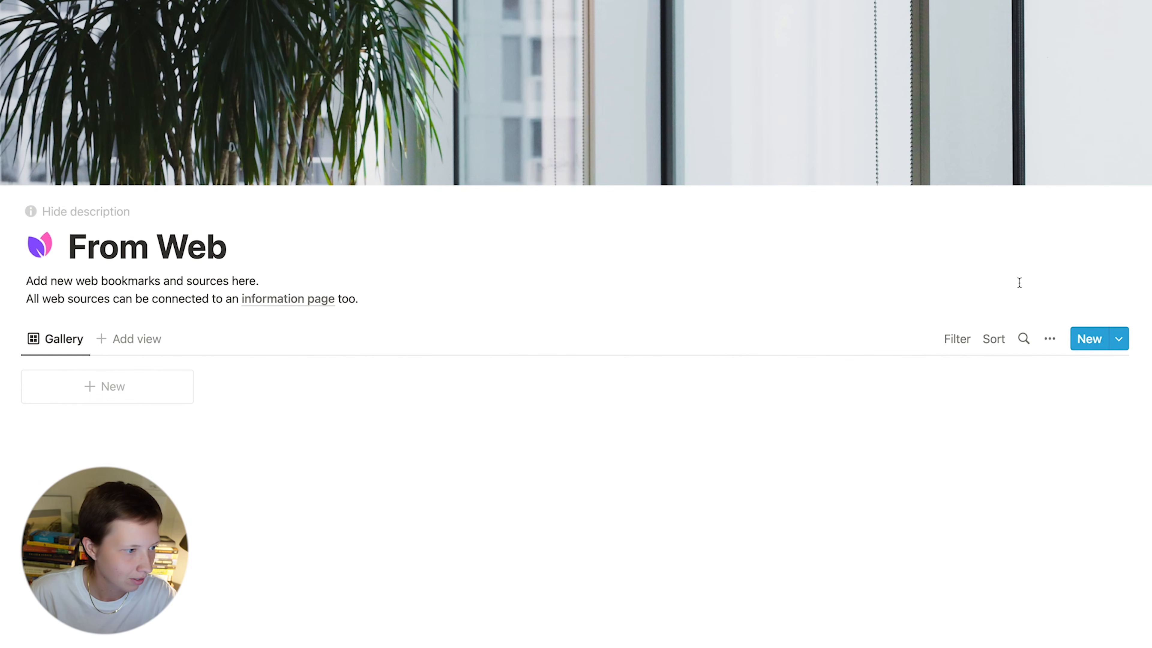
Step: Switch to Notion and create a blank entry in the From Web gallery to check which properties it has
{"action": "left_click", "coordinate": [46, 394]}
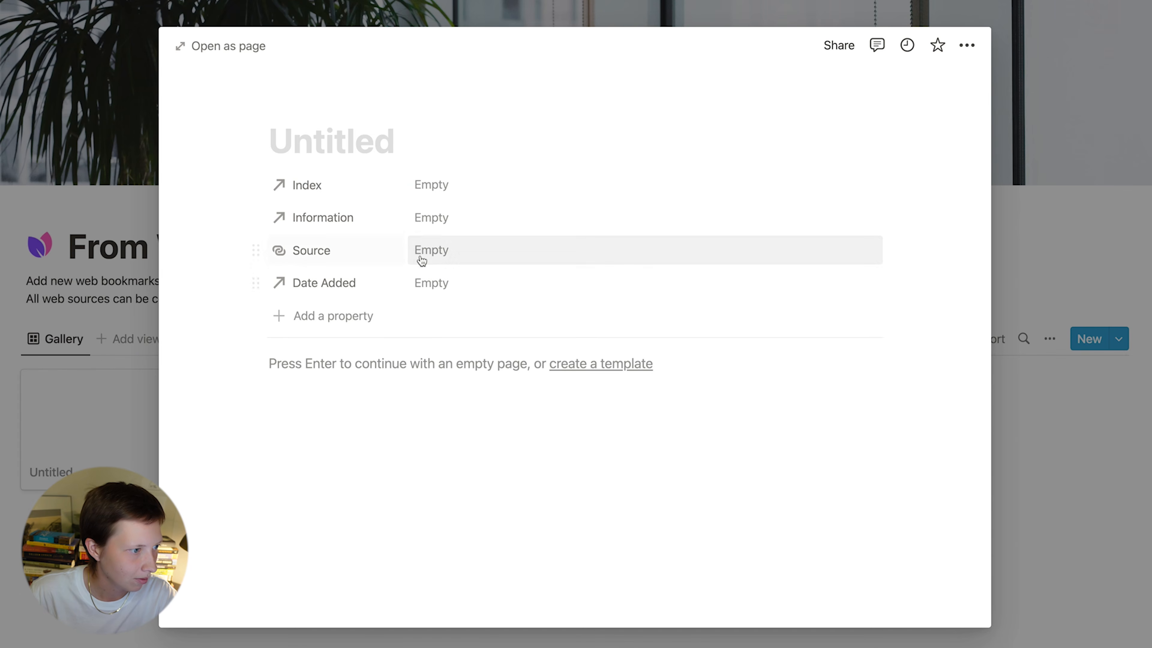
{"action": "left_click", "coordinate": [40, 412]}
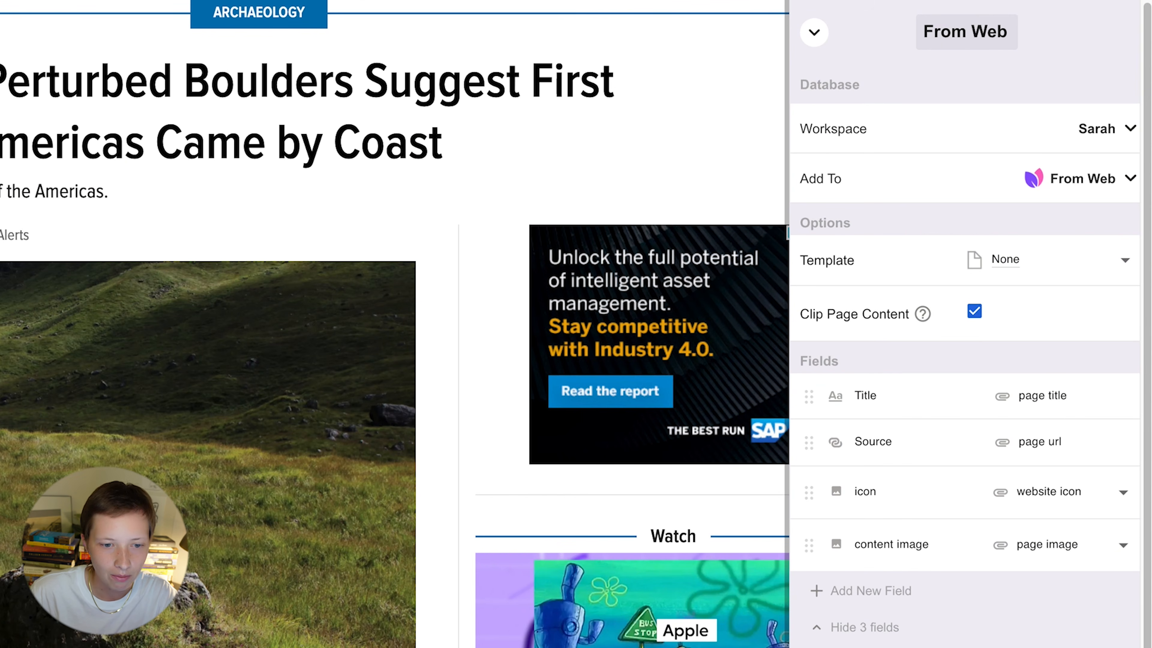
Step: Delete the icon field from the Save to Notion form and add the Information, Index and Date Added fields
{"action": "left_click", "coordinate": [809, 493]}
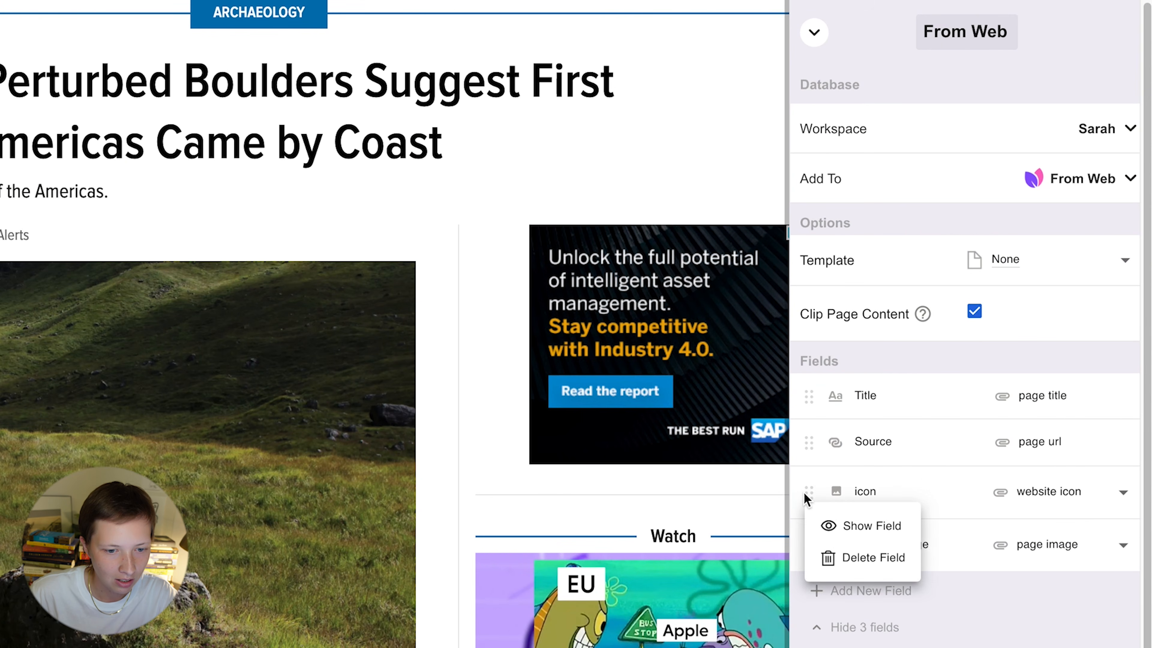
{"action": "left_click", "coordinate": [876, 561]}
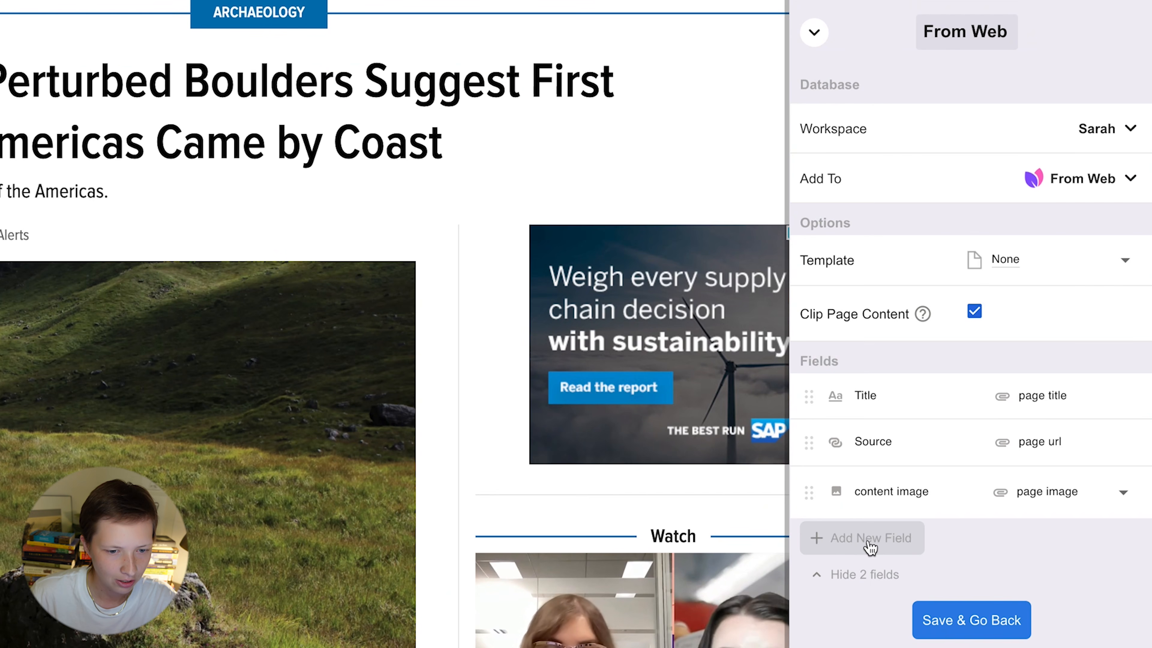
{"action": "left_click", "coordinate": [870, 543]}
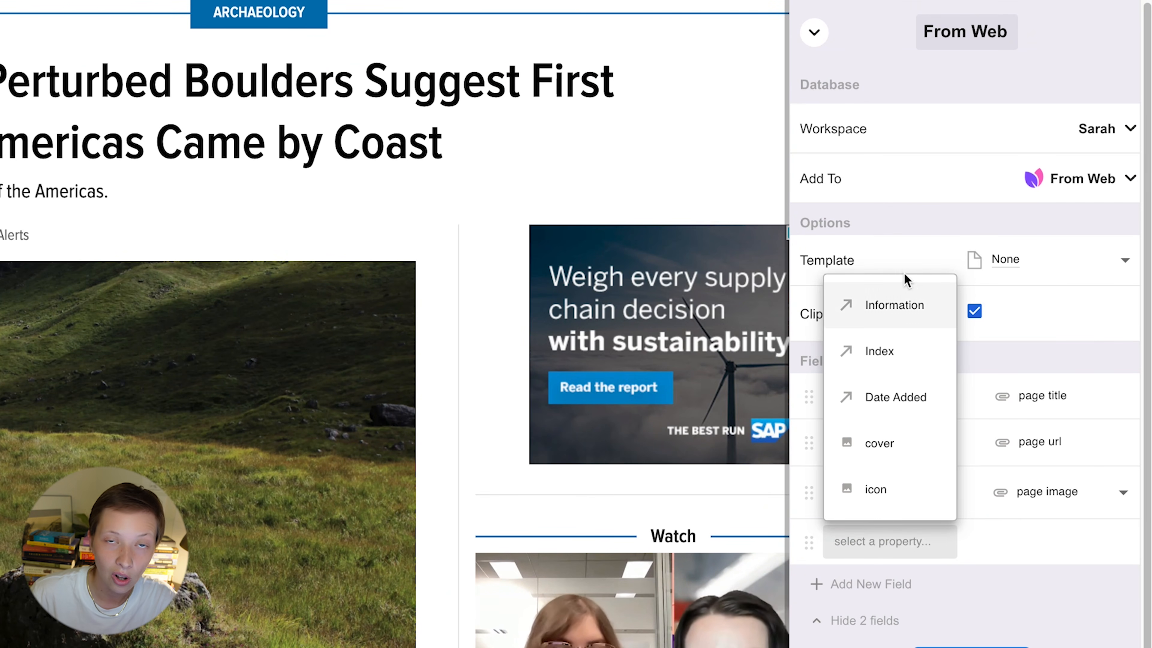
{"action": "left_click", "coordinate": [904, 308]}
{"action": "left_click", "coordinate": [859, 591]}
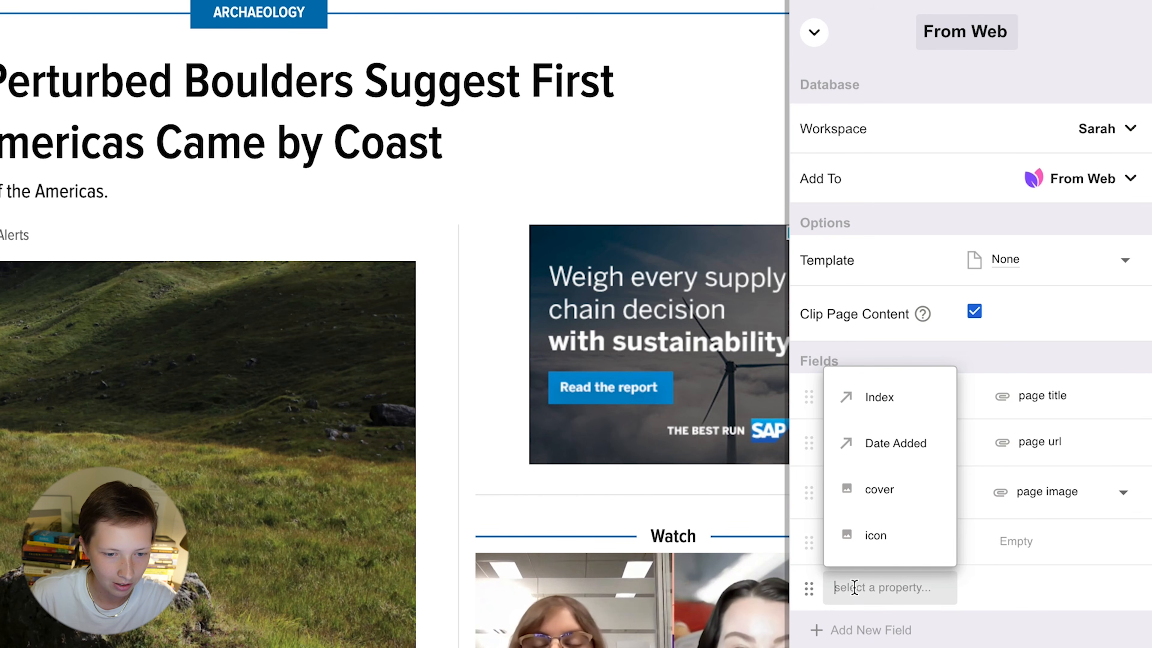
{"action": "left_click", "coordinate": [899, 404]}
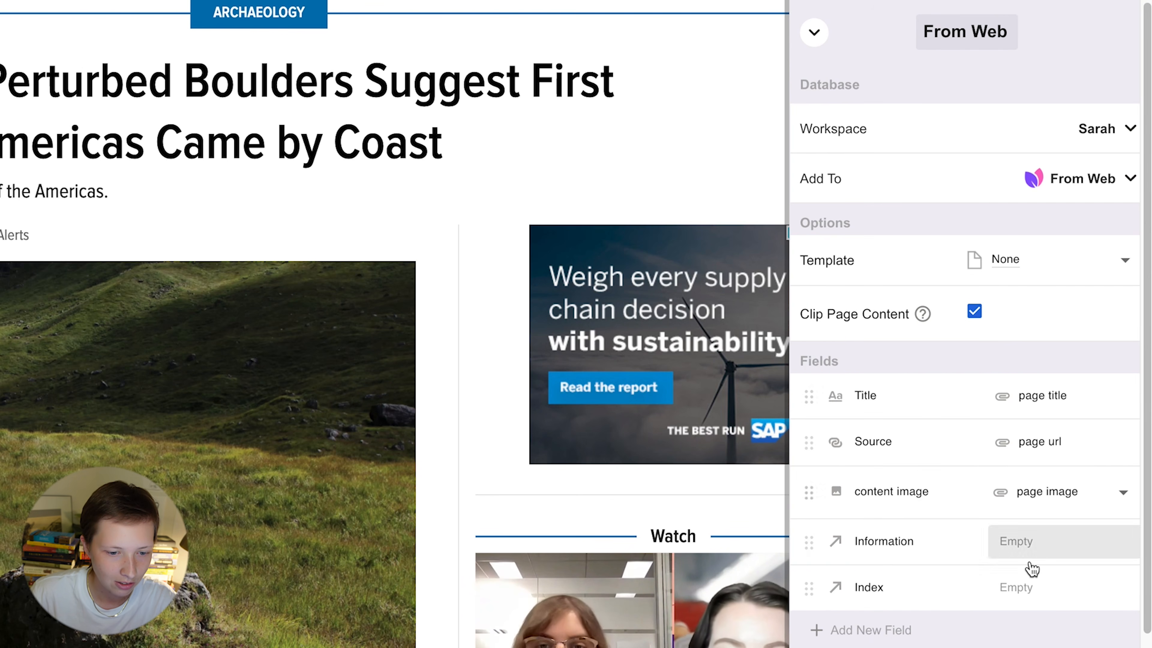
{"action": "left_click", "coordinate": [851, 628]}
{"action": "left_click", "coordinate": [928, 505]}
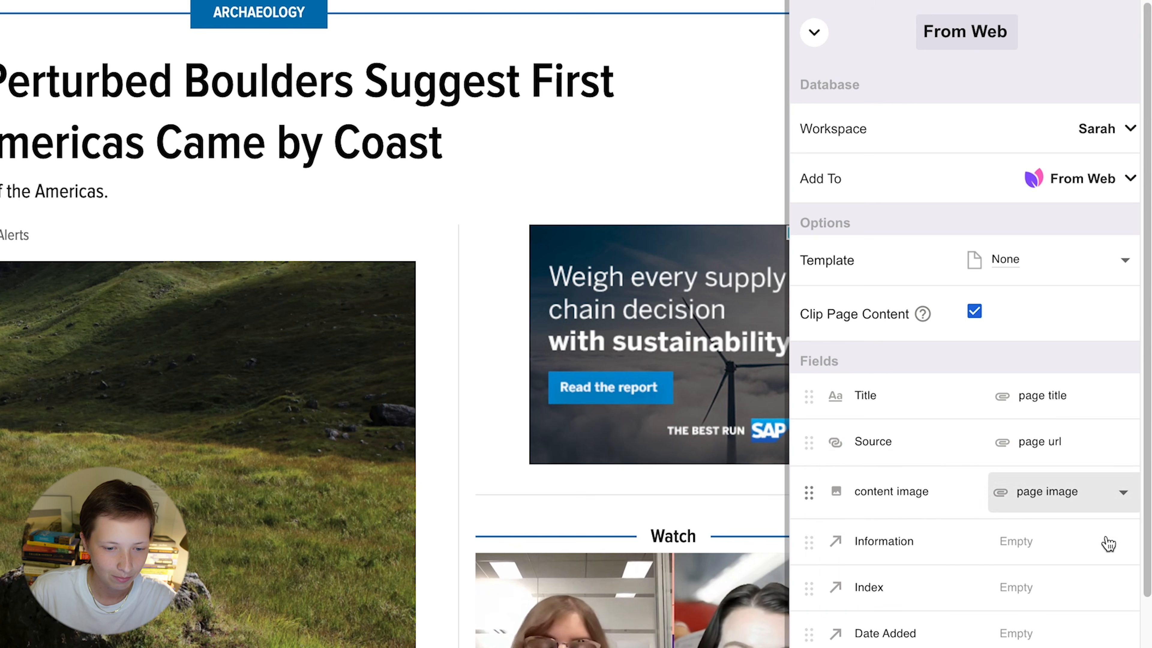
Step: Save the From Web form configuration and close the Save to Notion popup
{"action": "scroll", "coordinate": [966, 642], "scroll_direction": "down", "scroll_amount": 2}
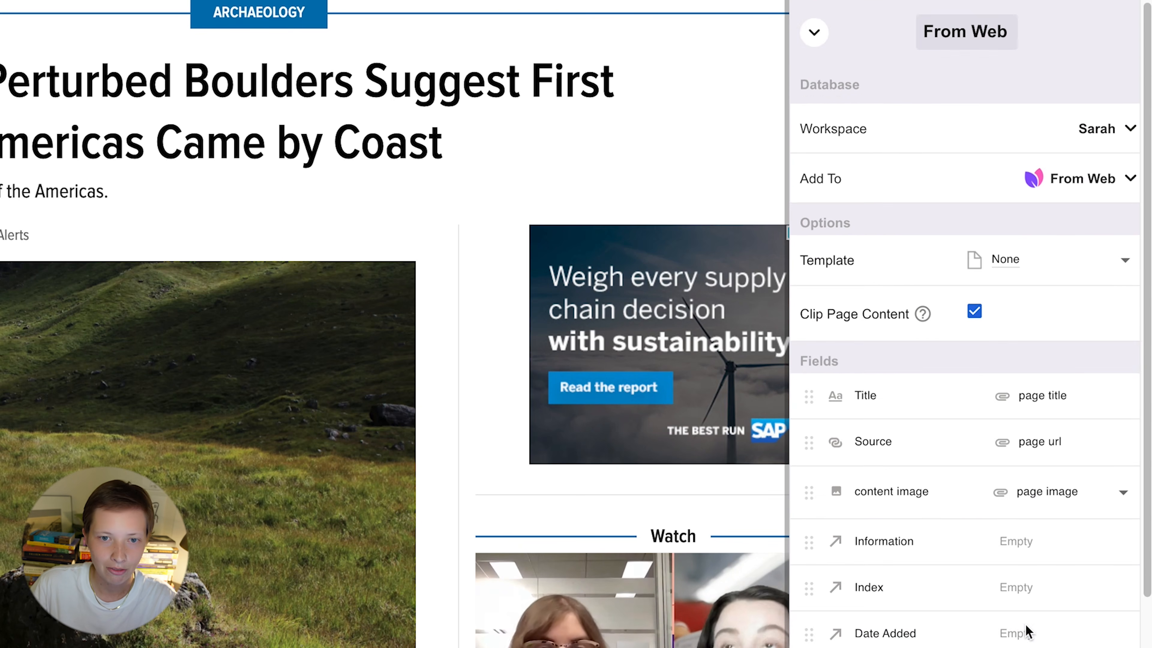
{"action": "scroll", "coordinate": [1026, 629], "scroll_direction": "down", "scroll_amount": 3}
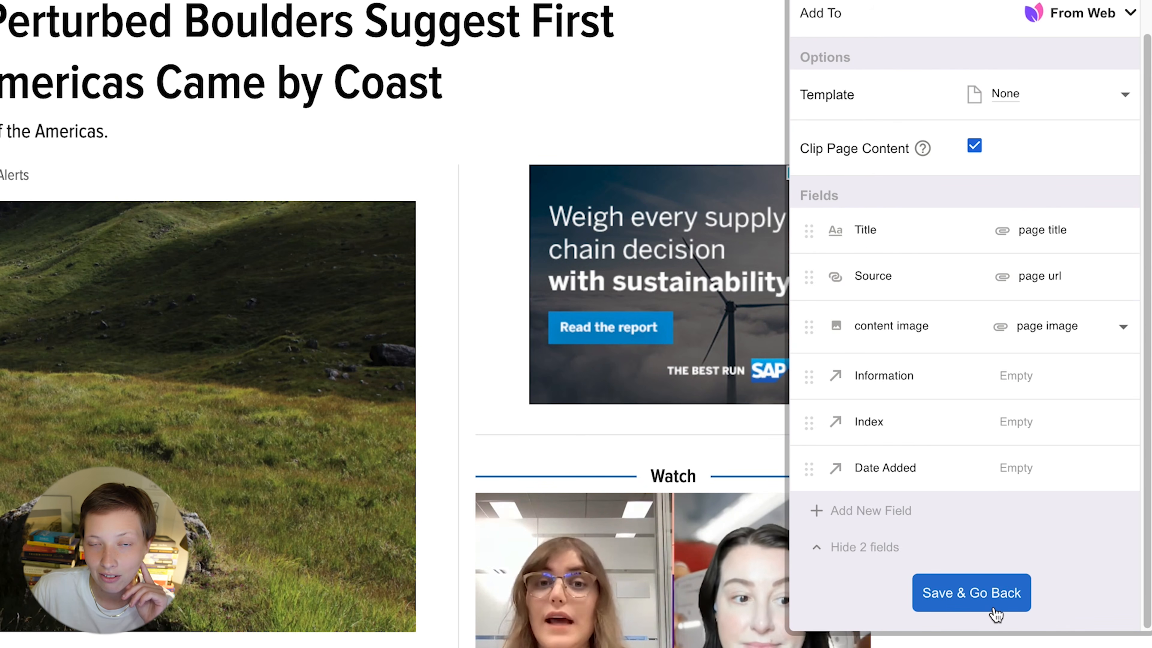
{"action": "left_click", "coordinate": [972, 593]}
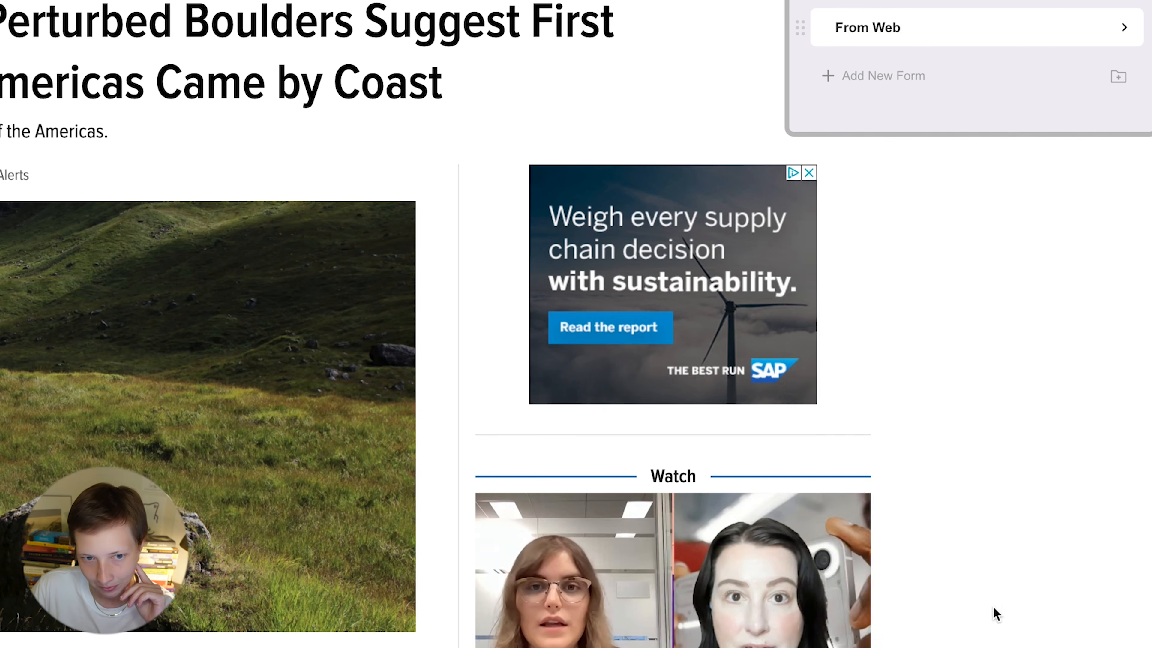
{"action": "scroll", "coordinate": [630, 131], "scroll_direction": "up", "scroll_amount": 1}
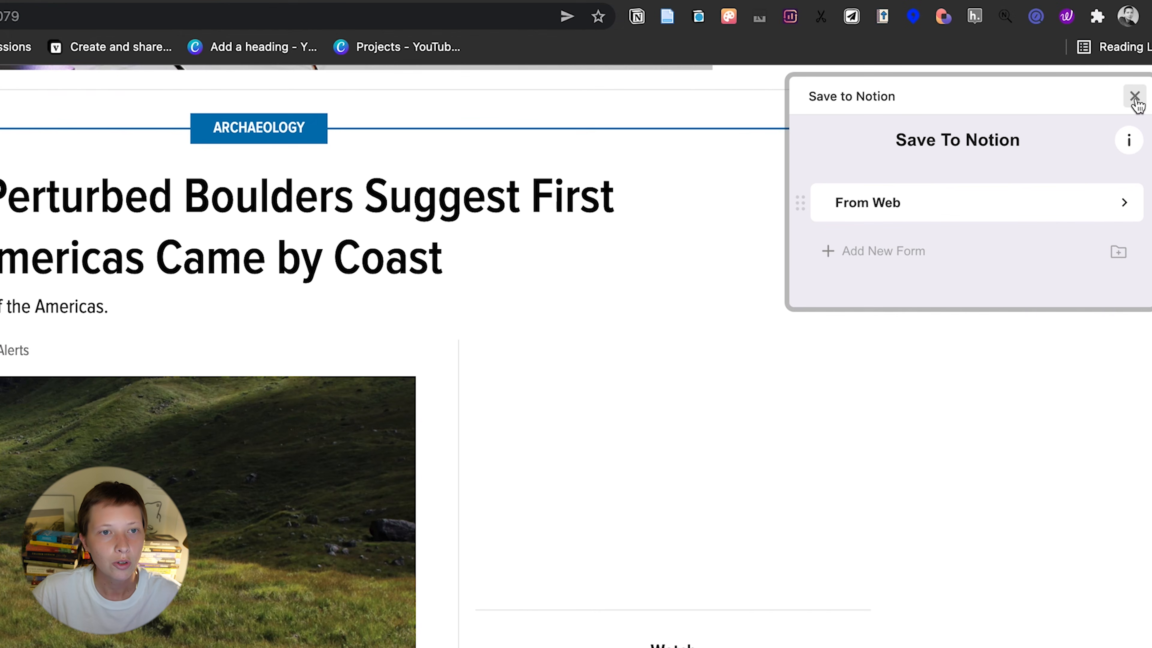
{"action": "left_click", "coordinate": [1133, 97]}
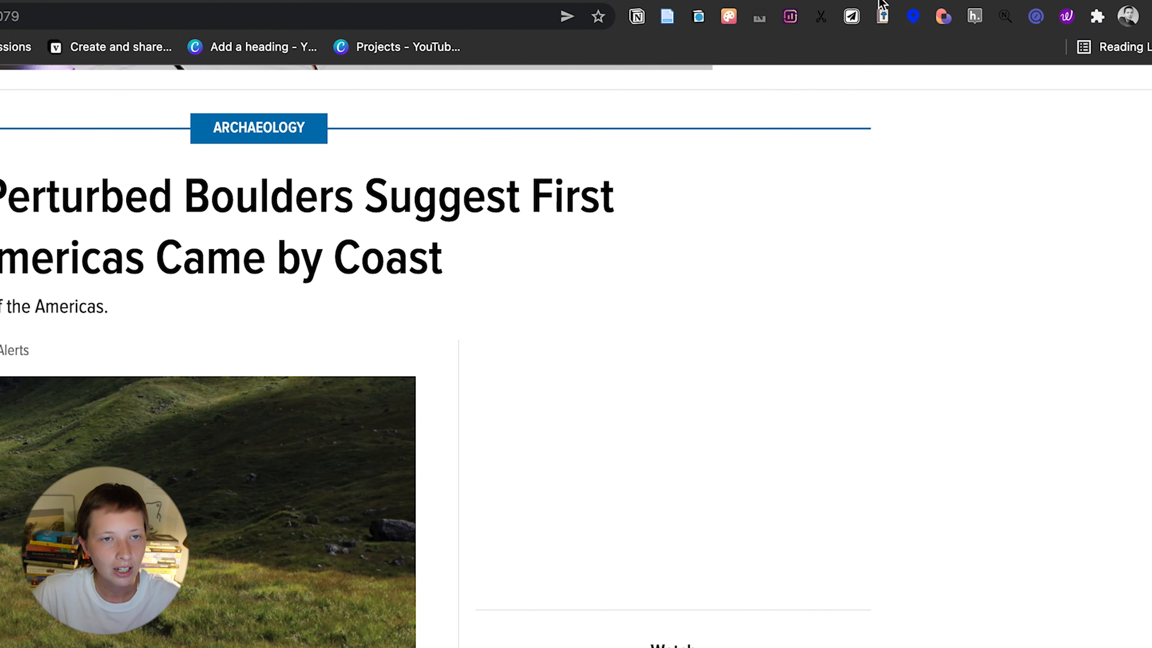
Step: Reopen Save to Notion with the From Web form and expand its extra fields to check the captured title, source and content image
{"action": "left_click", "coordinate": [851, 17]}
{"action": "left_click", "coordinate": [1093, 217]}
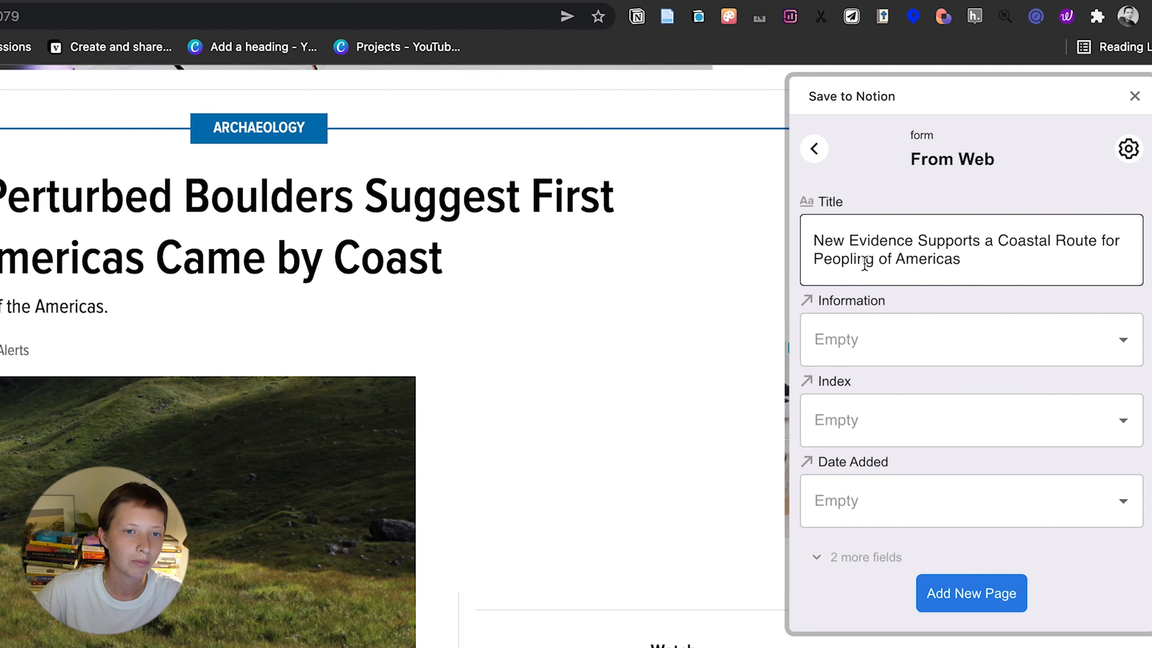
{"action": "left_click_drag", "start_coordinate": [816, 244], "coordinate": [1005, 287]}
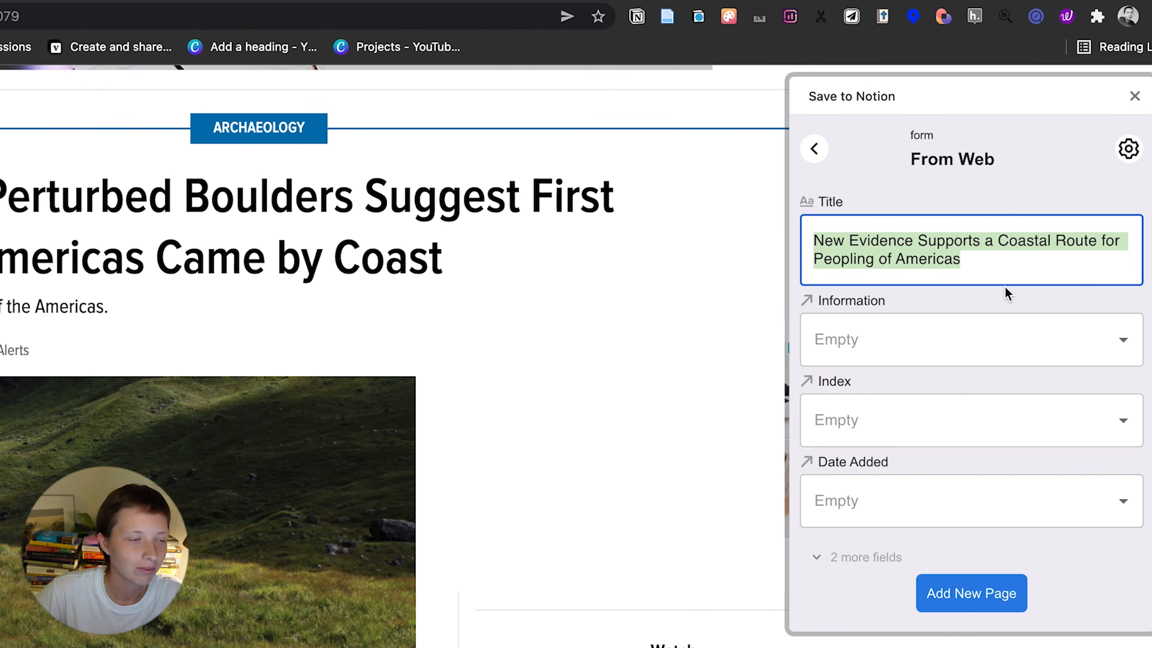
{"action": "scroll", "coordinate": [835, 545], "scroll_direction": "down", "scroll_amount": 2}
{"action": "left_click", "coordinate": [844, 557]}
{"action": "scroll", "coordinate": [942, 512], "scroll_direction": "down", "scroll_amount": 1}
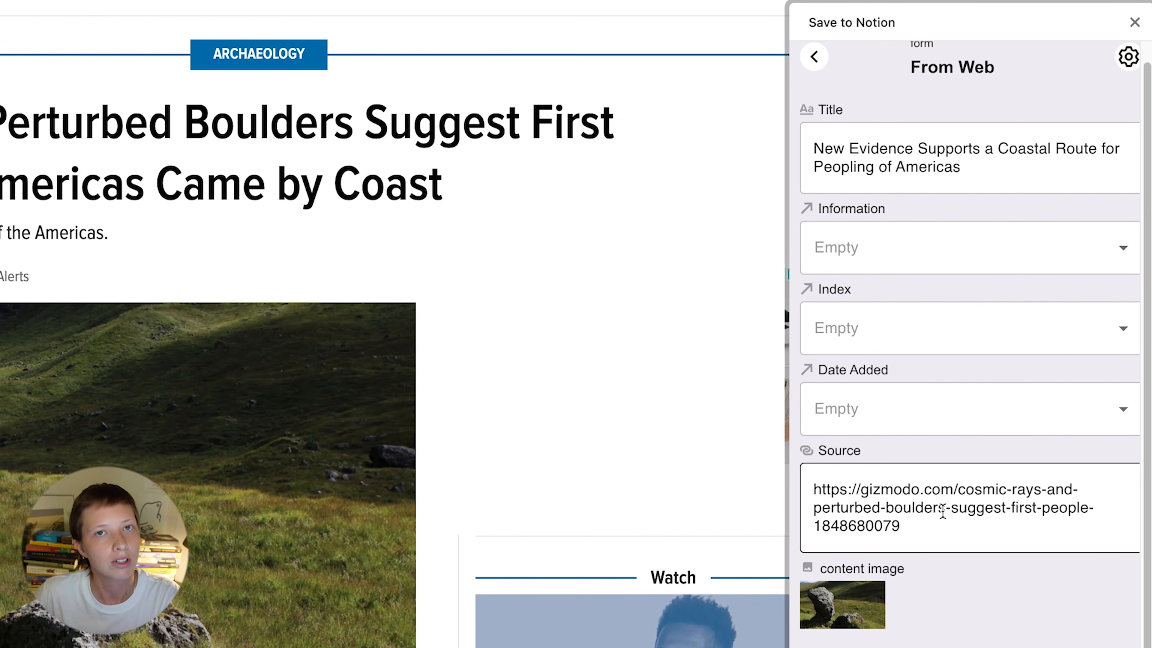
{"action": "mouse_move", "coordinate": [847, 611]}
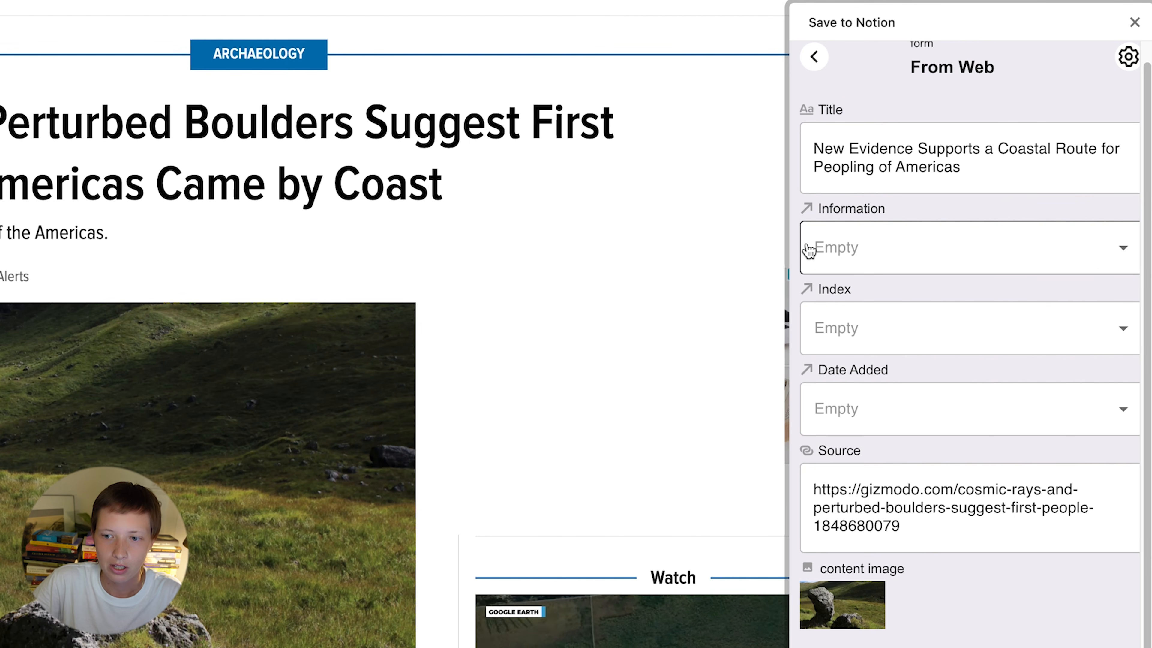
Step: Link the Information field to the note about Asian peoples crossing the Bering Sea land bridge, and try searching for another entry
{"action": "left_click", "coordinate": [954, 243]}
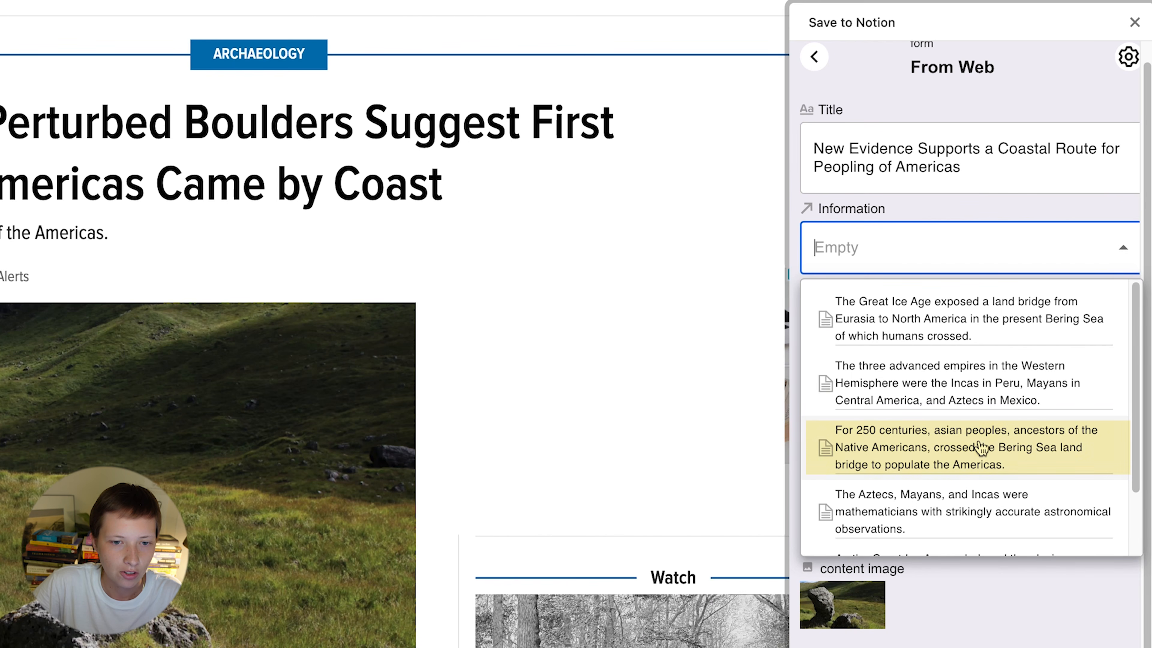
{"action": "left_click", "coordinate": [1006, 451]}
{"action": "scroll", "coordinate": [1028, 528], "scroll_direction": "down", "scroll_amount": 3}
{"action": "scroll", "coordinate": [1028, 529], "scroll_direction": "up", "scroll_amount": 3}
{"action": "scroll", "coordinate": [1027, 528], "scroll_direction": "down", "scroll_amount": 2}
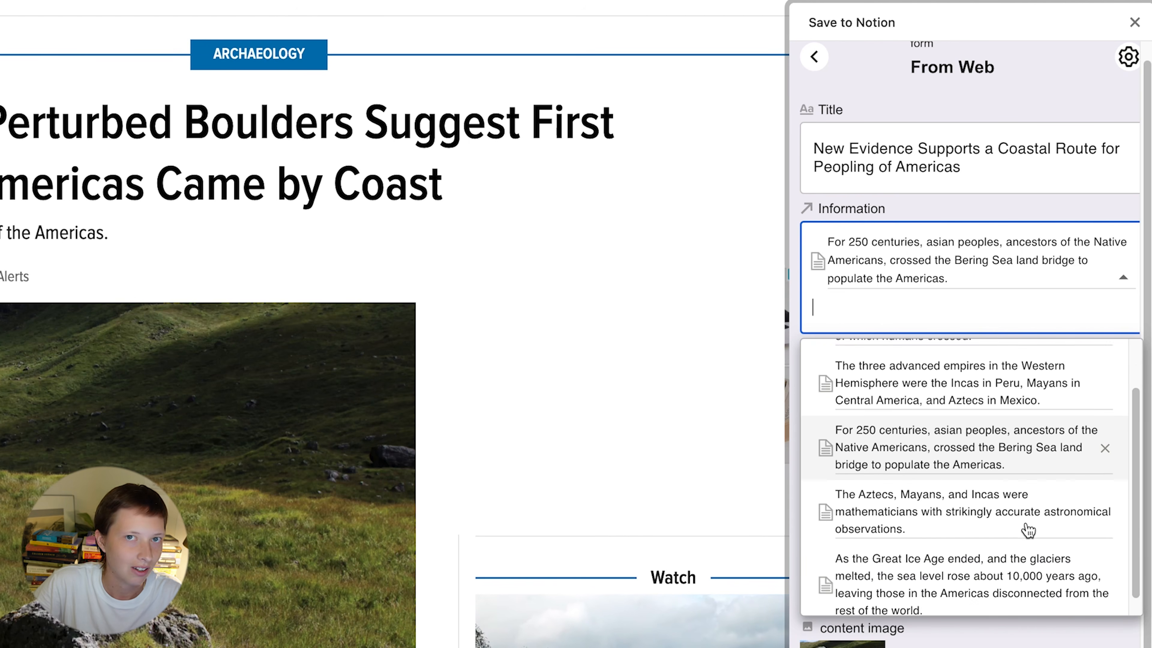
{"action": "scroll", "coordinate": [1027, 527], "scroll_direction": "up", "scroll_amount": 2}
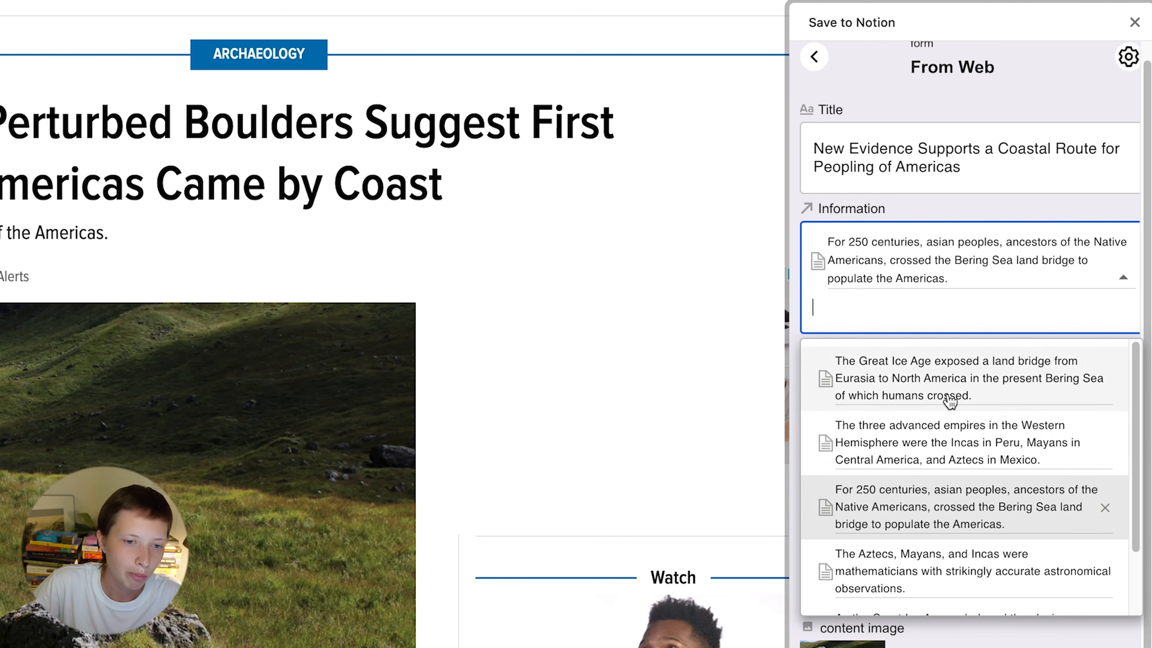
{"action": "scroll", "coordinate": [1038, 569], "scroll_direction": "down", "scroll_amount": 2}
{"action": "scroll", "coordinate": [1037, 583], "scroll_direction": "up", "scroll_amount": 2}
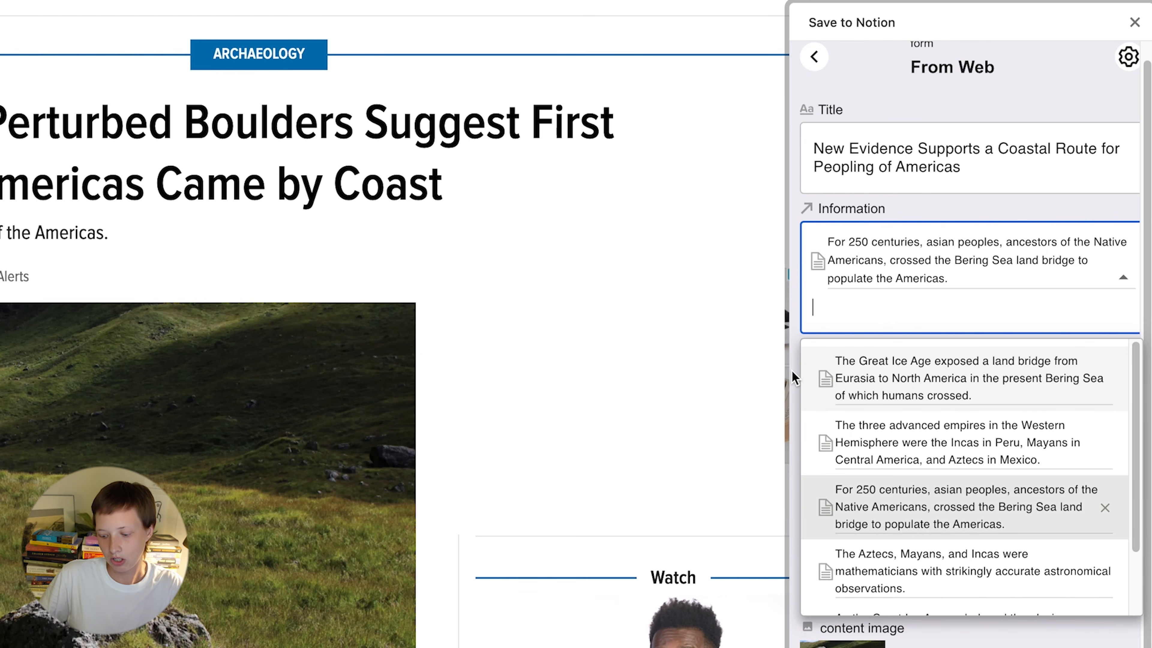
{"action": "type", "text": "Search"}
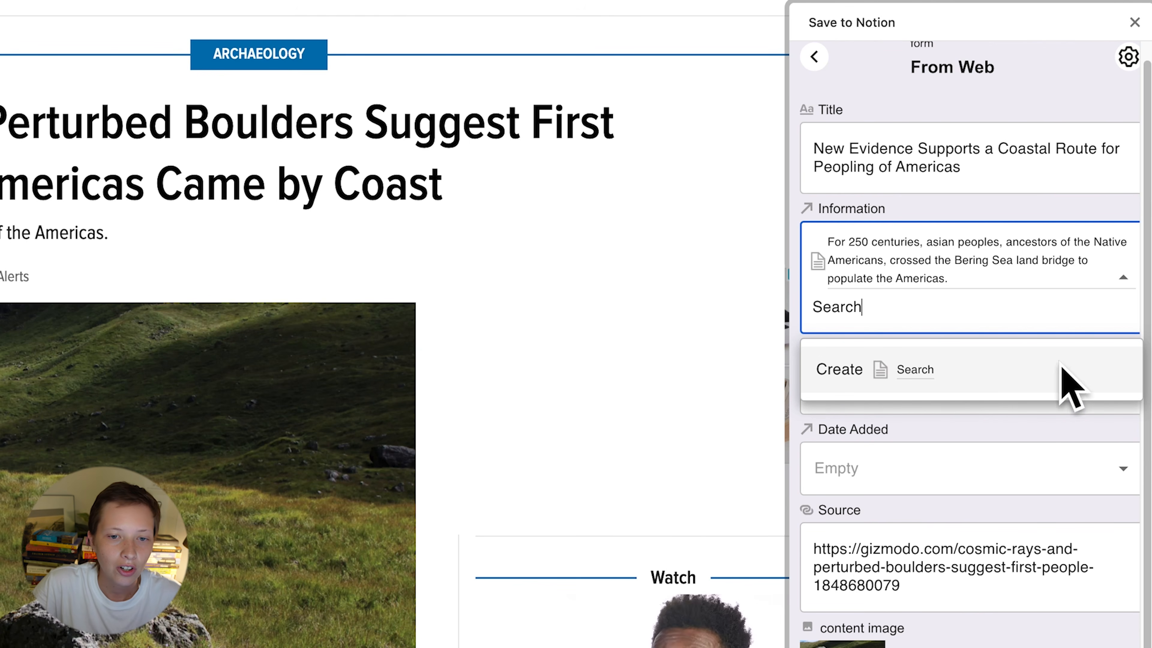
{"action": "key", "text": "Escape"}
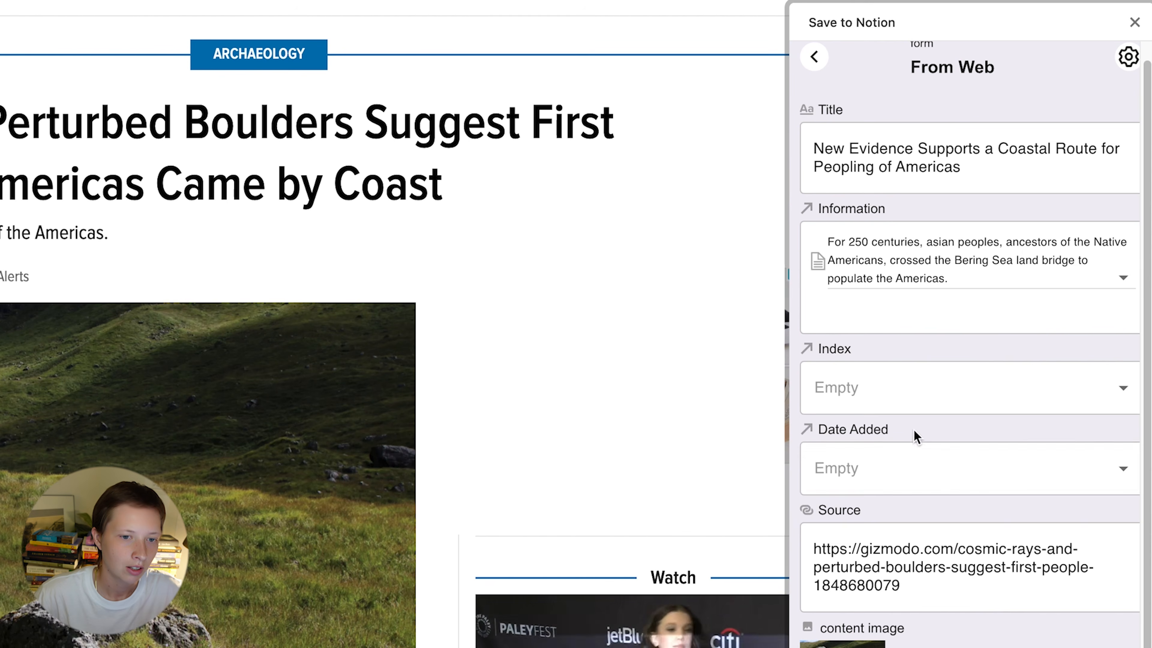
Step: Set the Index field to Climate and create 06-27-2022 as the Date Added entry
{"action": "left_click", "coordinate": [838, 387]}
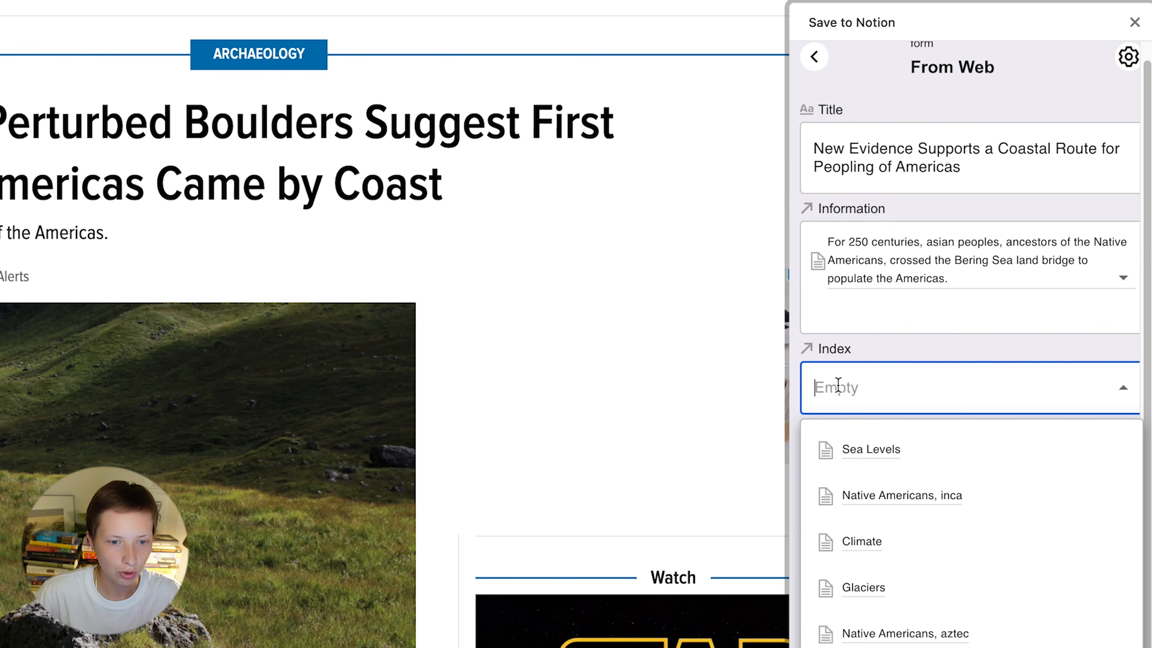
{"action": "left_click", "coordinate": [818, 563]}
{"action": "left_click", "coordinate": [876, 467]}
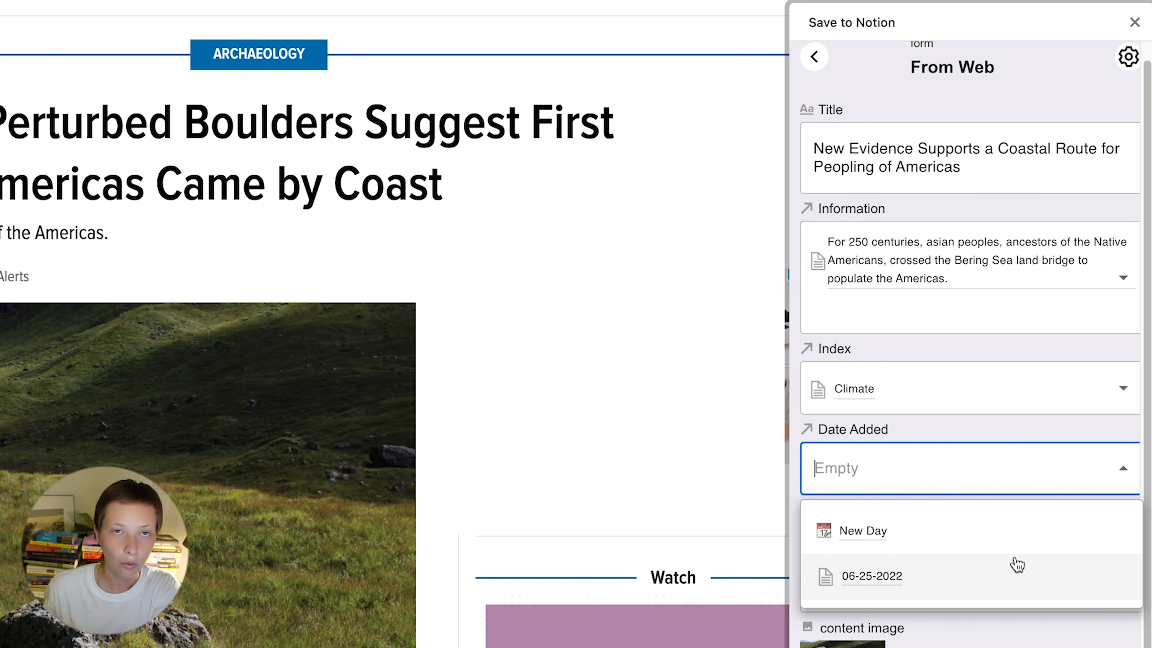
{"action": "type", "text": "06-27-202"}
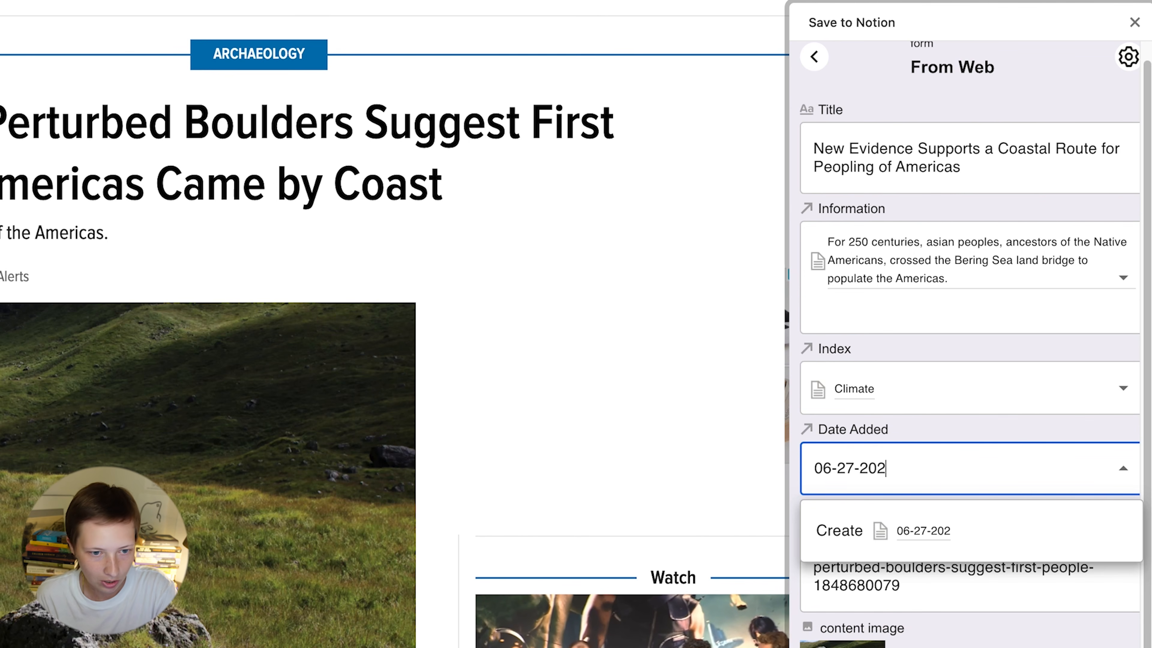
{"action": "type", "text": "2"}
{"action": "left_click", "coordinate": [878, 540]}
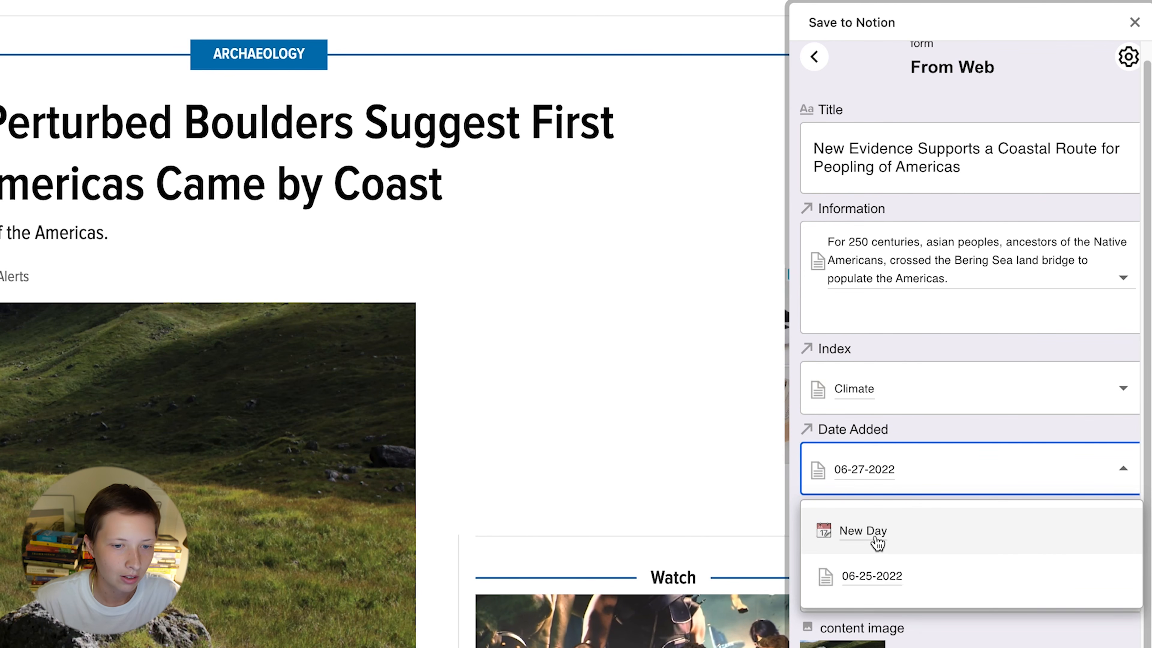
{"action": "left_click", "coordinate": [950, 429]}
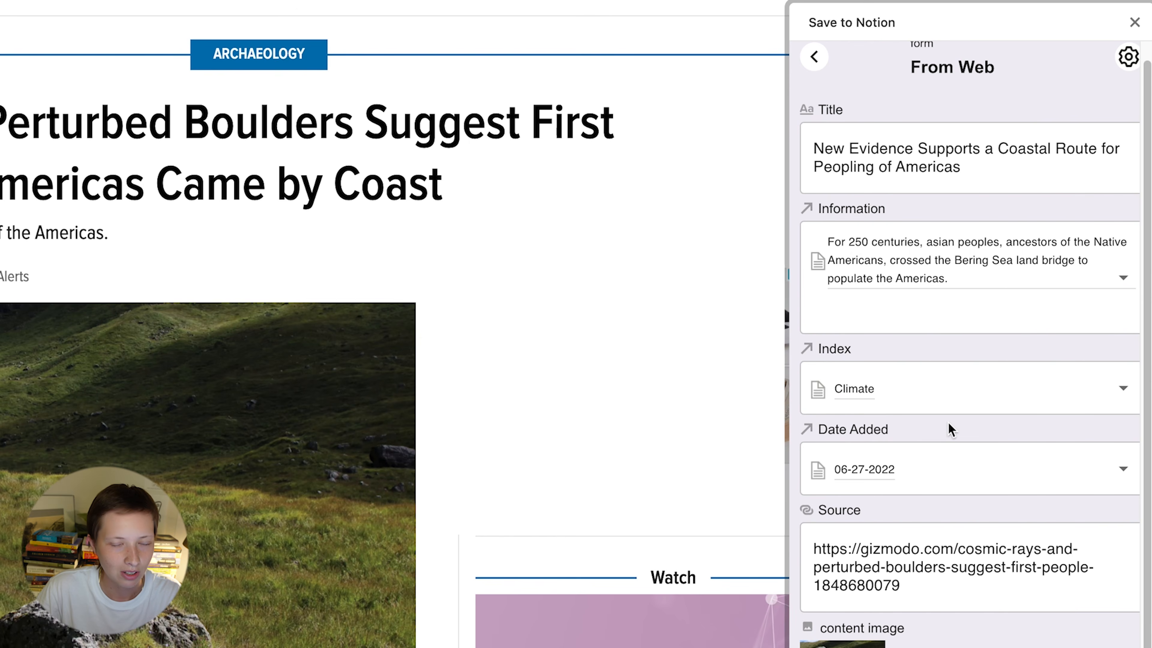
Step: Save the article as a new page in the From Web database
{"action": "scroll", "coordinate": [948, 422], "scroll_direction": "down", "scroll_amount": 5}
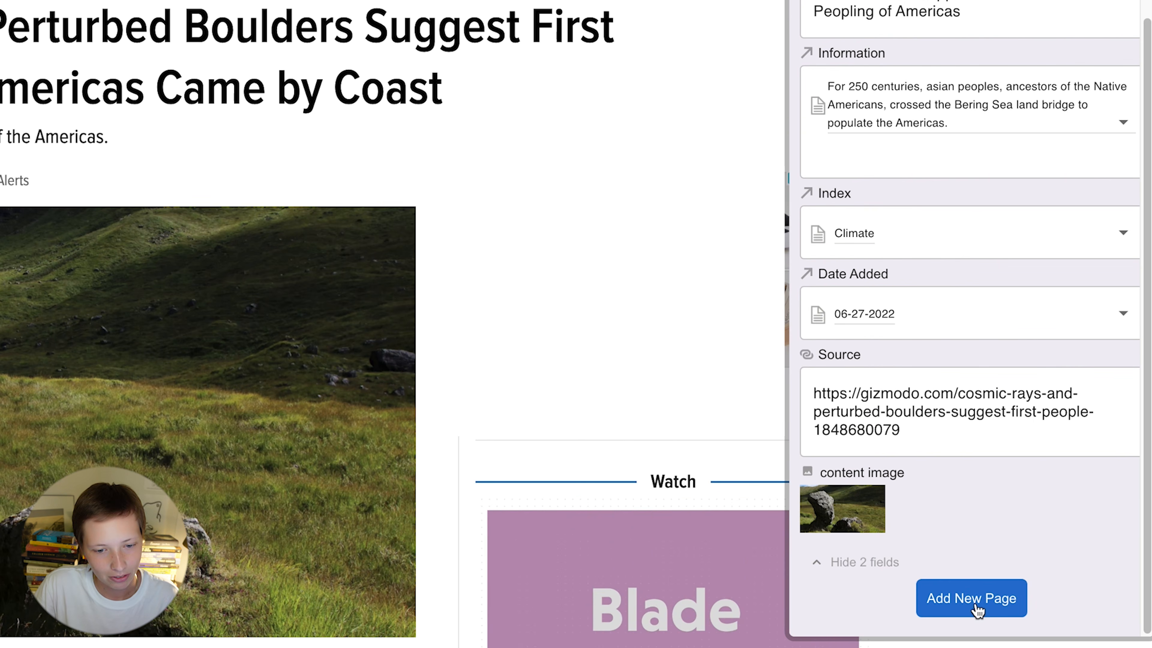
{"action": "left_click", "coordinate": [956, 601]}
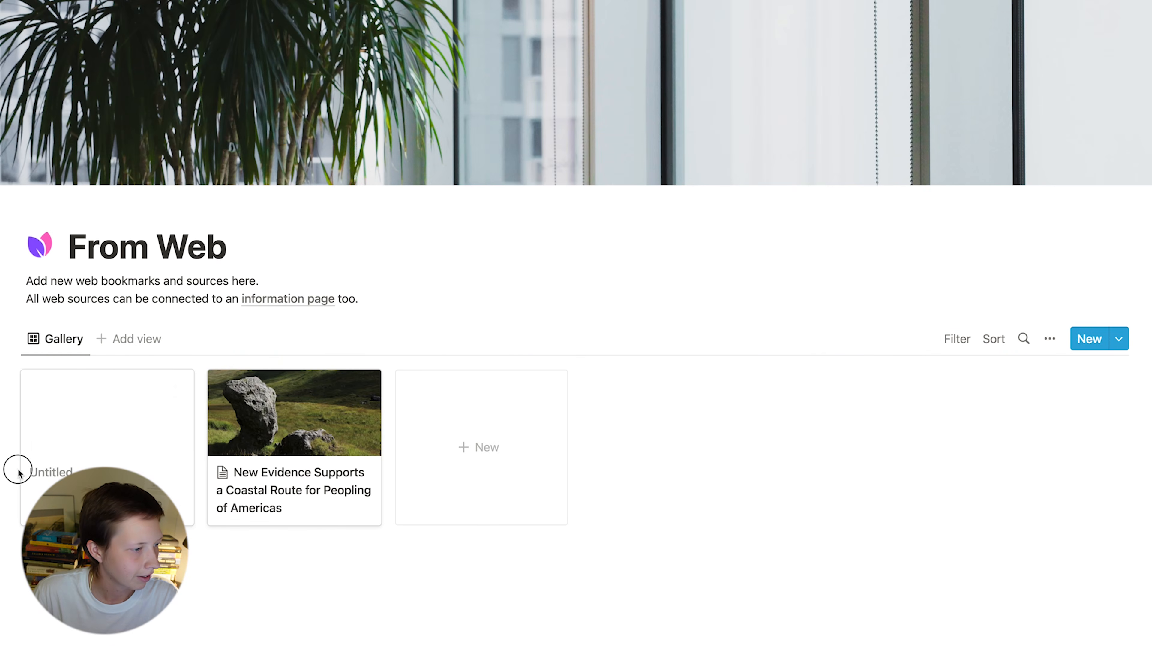
Step: Delete the blank Untitled entry from the From Web gallery in Notion
{"action": "scroll", "coordinate": [18, 473], "scroll_direction": "down", "scroll_amount": 1}
{"action": "left_click_drag", "start_coordinate": [18, 473], "coordinate": [146, 442]}
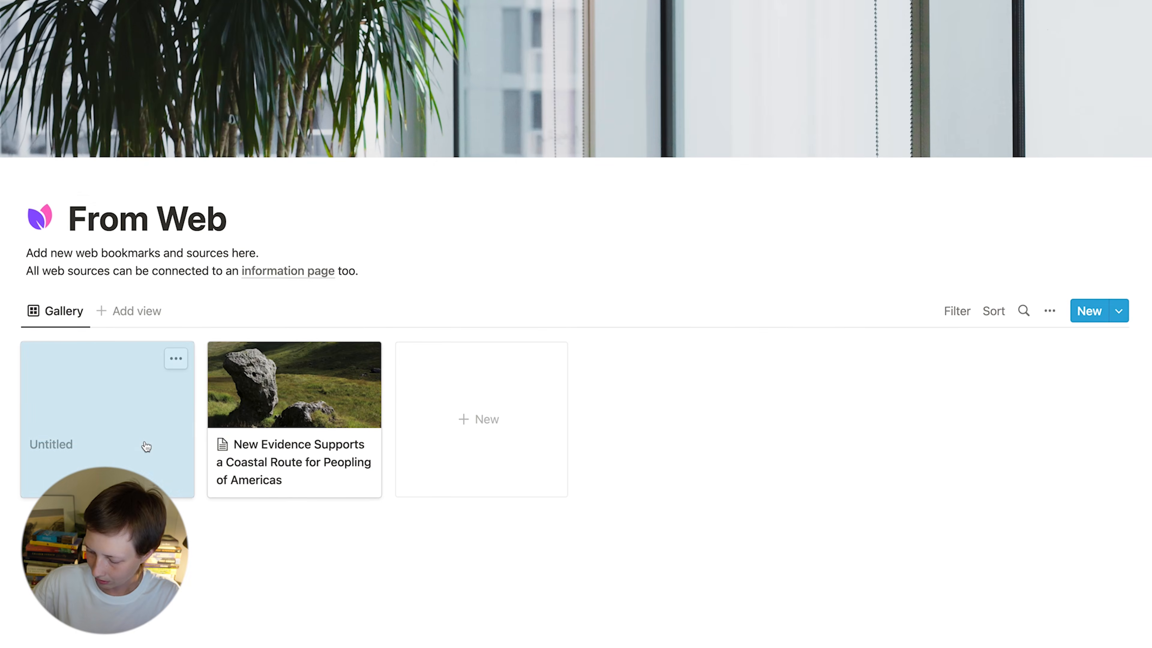
{"action": "key", "text": "BackSpace"}
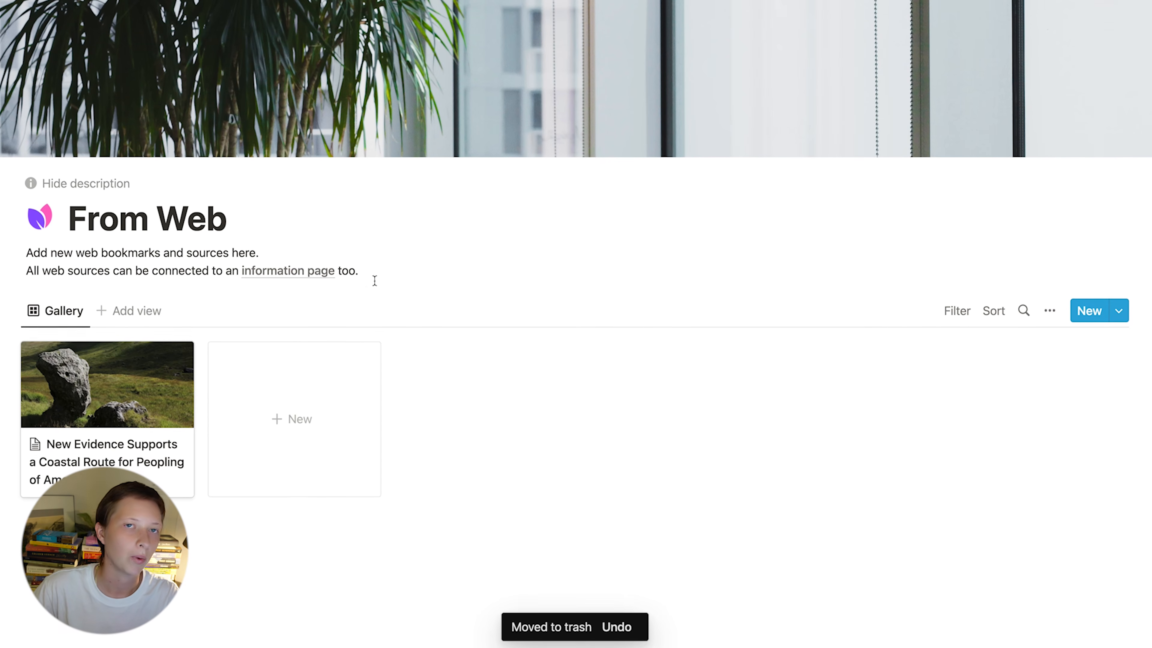
Step: Open the clipped coastal route article as a full page and delete its smaller duplicate image and the divider line beneath the properties
{"action": "left_click", "coordinate": [132, 388]}
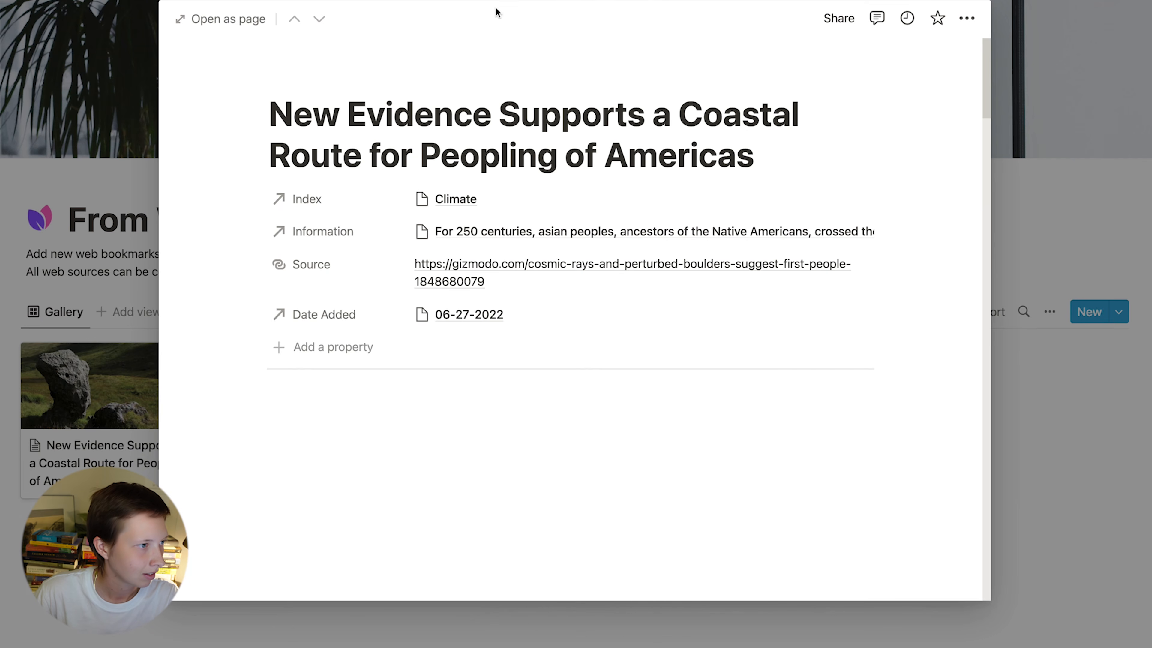
{"action": "left_click", "coordinate": [190, 19]}
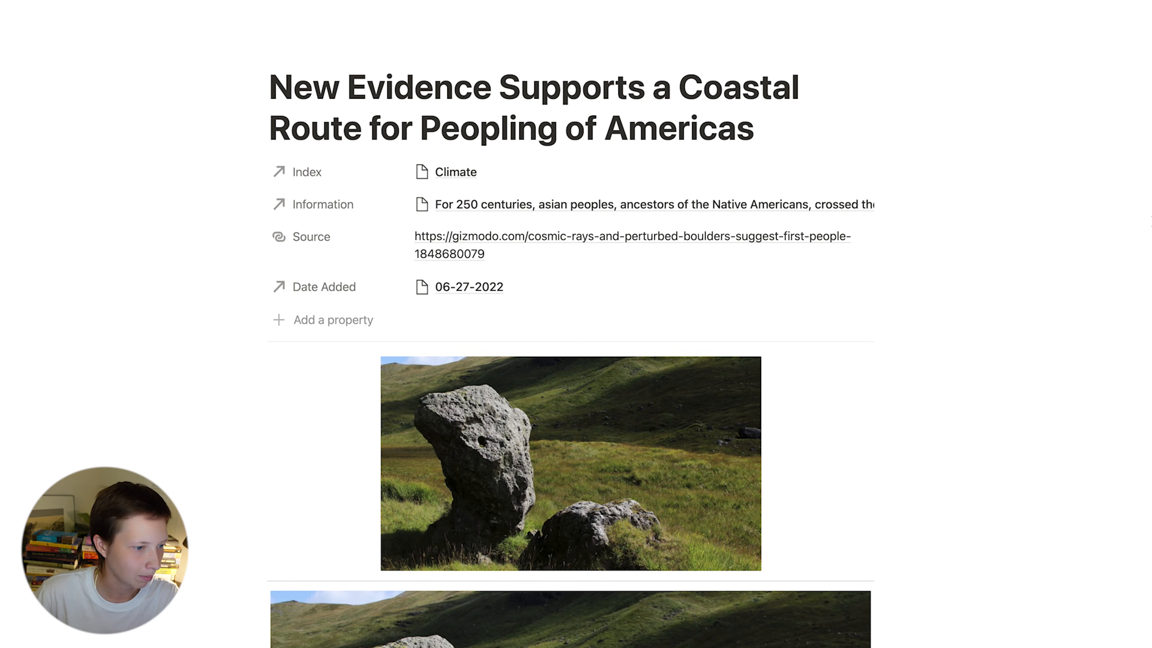
{"action": "scroll", "coordinate": [1036, 142], "scroll_direction": "down", "scroll_amount": 7}
{"action": "left_click_drag", "start_coordinate": [1036, 141], "coordinate": [628, 250]}
{"action": "key", "text": "BackSpace"}
{"action": "scroll", "coordinate": [628, 250], "scroll_direction": "up", "scroll_amount": 1}
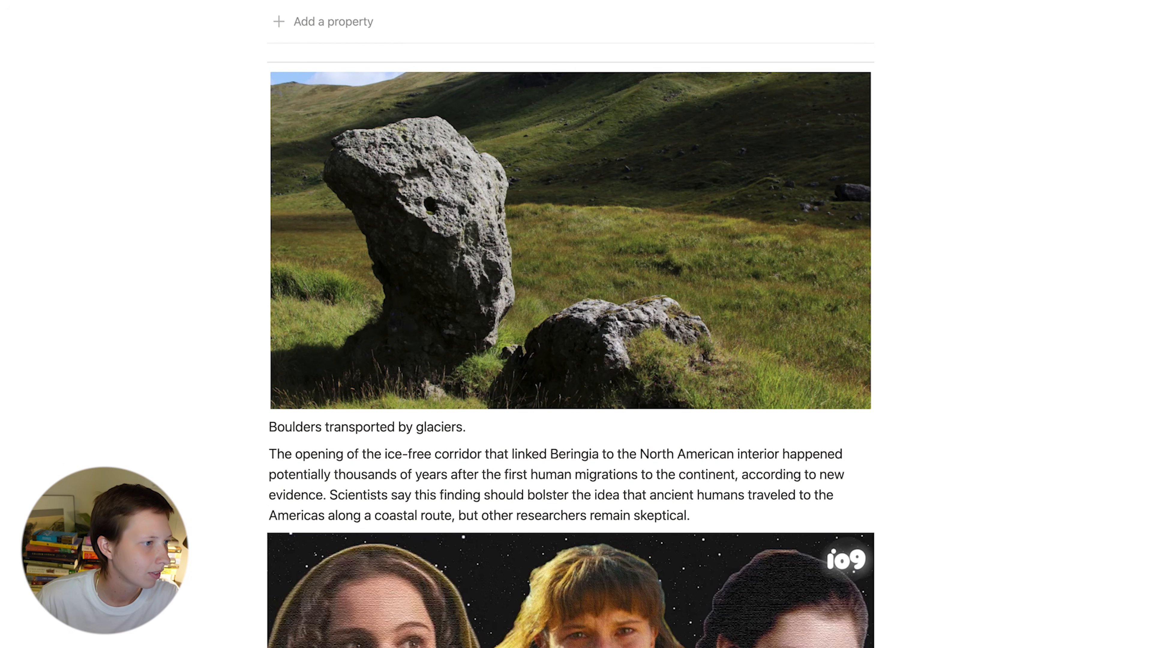
{"action": "left_click_drag", "start_coordinate": [177, 66], "coordinate": [385, 72]}
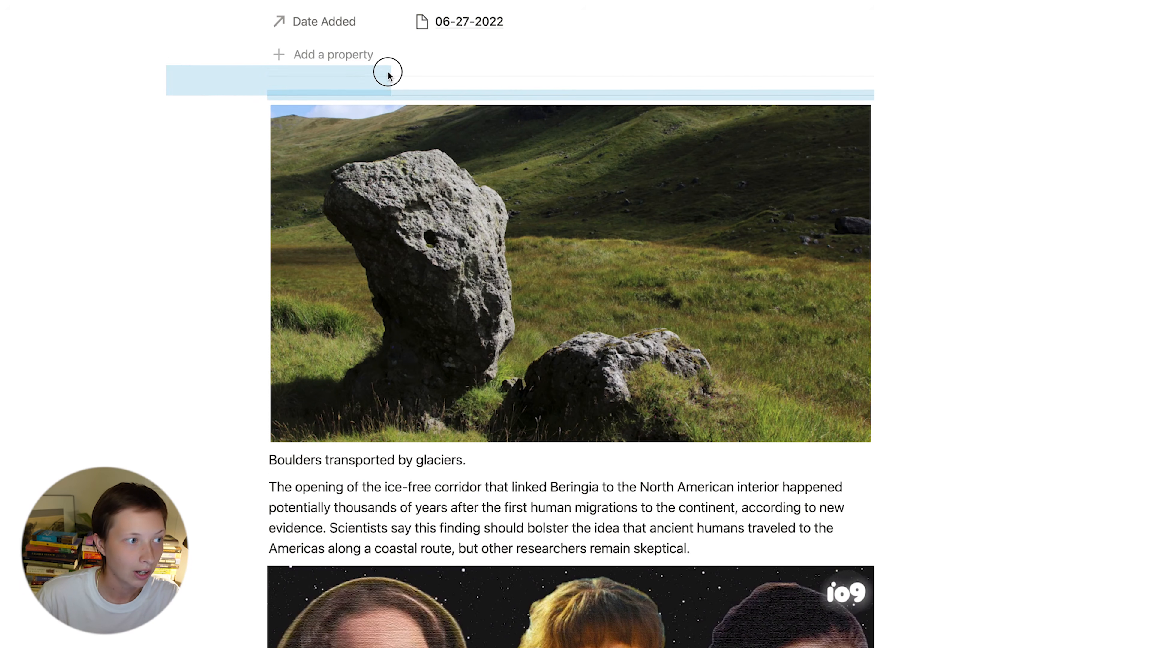
{"action": "key", "text": "BackSpace"}
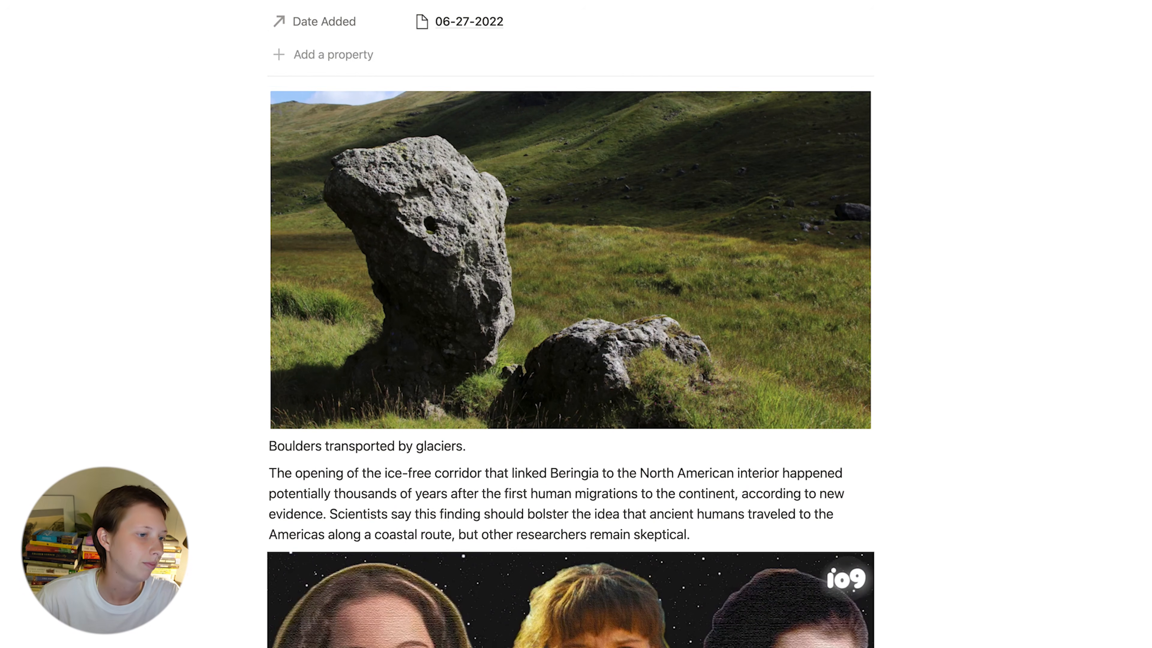
Step: Delete both embedded io9 videos from the article, one at the end and one after the opening paragraph
{"action": "scroll", "coordinate": [385, 89], "scroll_direction": "down", "scroll_amount": 20}
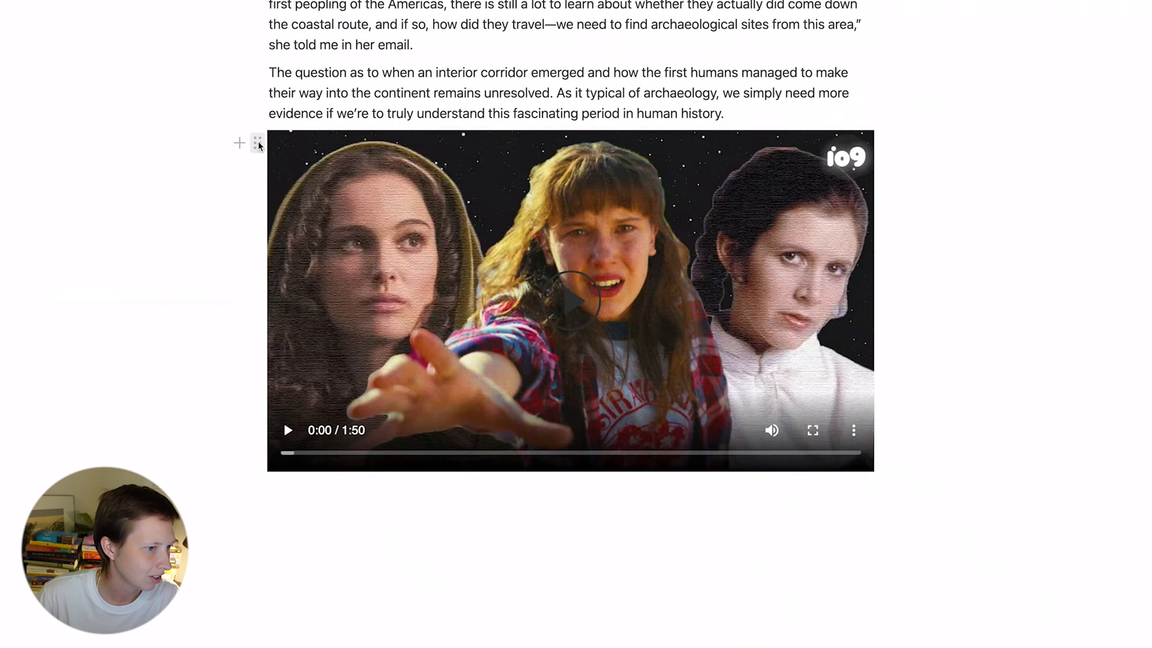
{"action": "left_click", "coordinate": [258, 144]}
{"action": "left_click", "coordinate": [52, 36]}
{"action": "scroll", "coordinate": [170, 170], "scroll_direction": "up", "scroll_amount": 20}
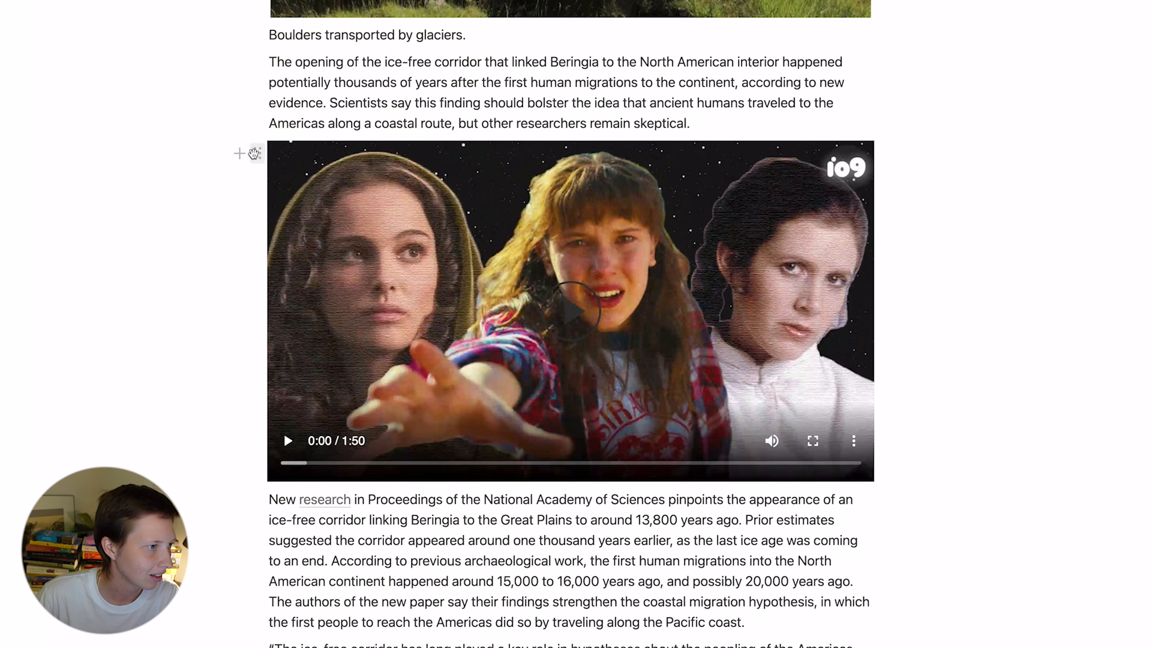
{"action": "left_click", "coordinate": [254, 153]}
{"action": "left_click", "coordinate": [52, 45]}
{"action": "scroll", "coordinate": [139, 245], "scroll_direction": "down", "scroll_amount": 10}
{"action": "scroll", "coordinate": [139, 246], "scroll_direction": "down", "scroll_amount": 10}
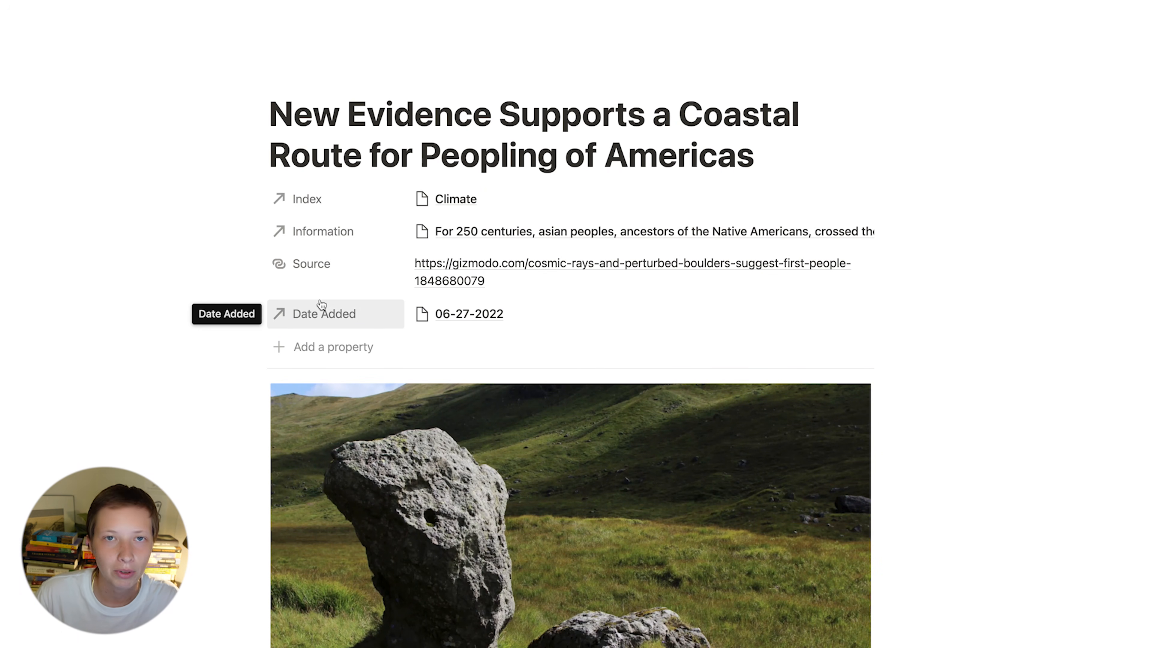
Step: Check the article's Information, Date Added and Index relations, and view the linked Climate page
{"action": "left_click", "coordinate": [499, 231]}
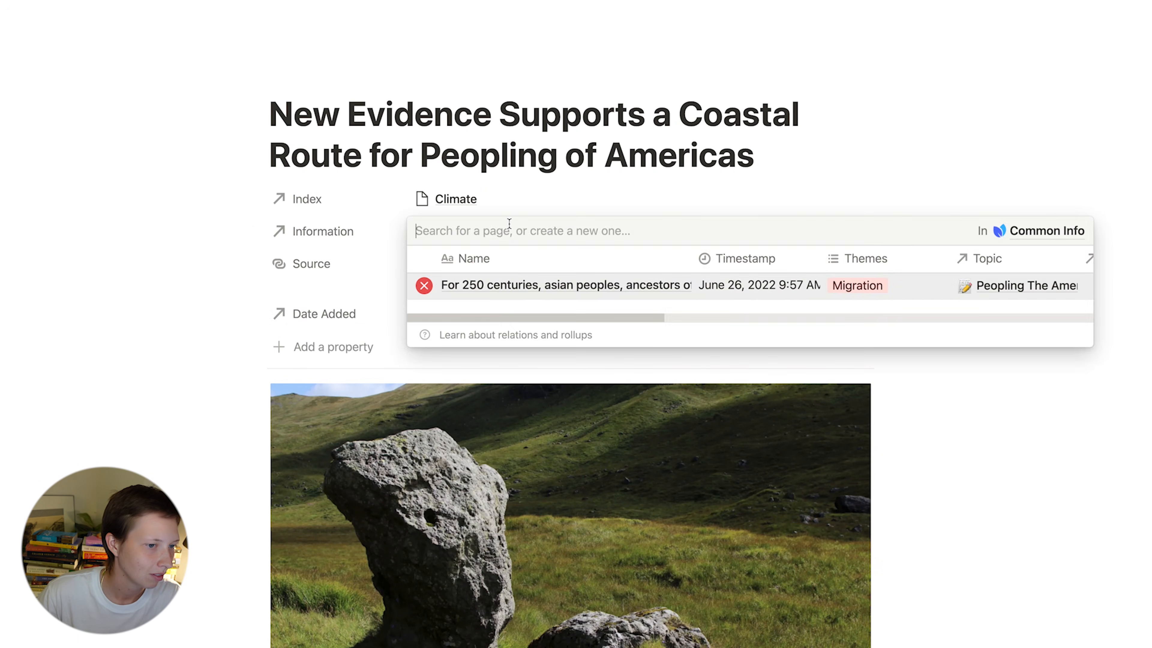
{"action": "left_click", "coordinate": [186, 237]}
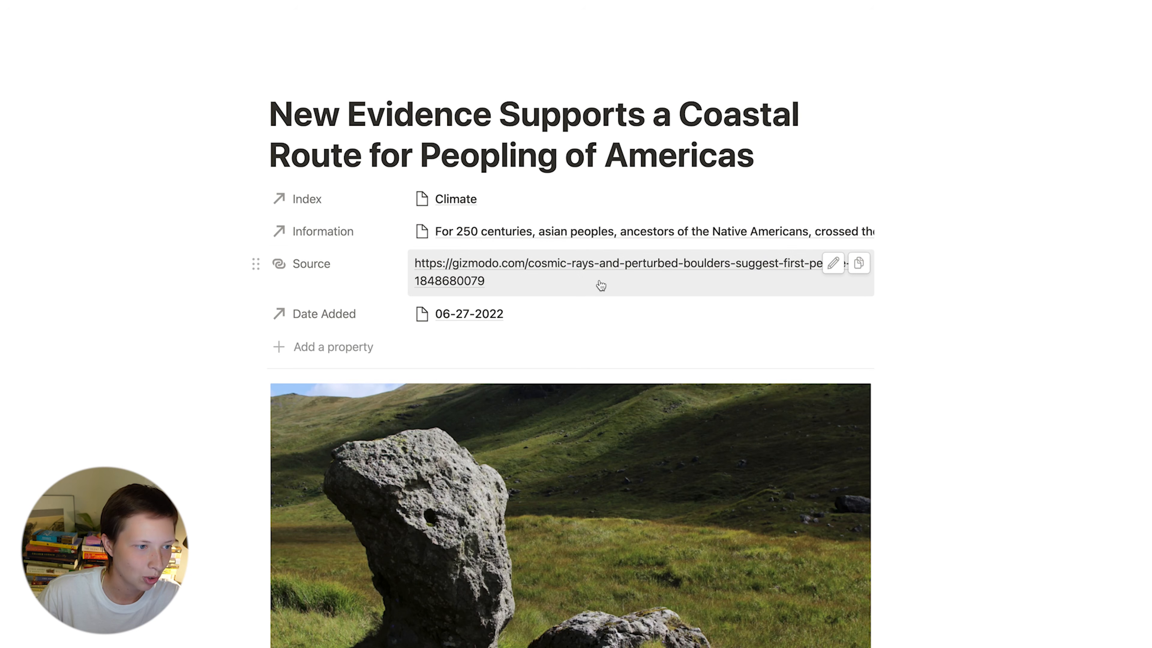
{"action": "left_click", "coordinate": [444, 322]}
{"action": "key", "text": "Escape"}
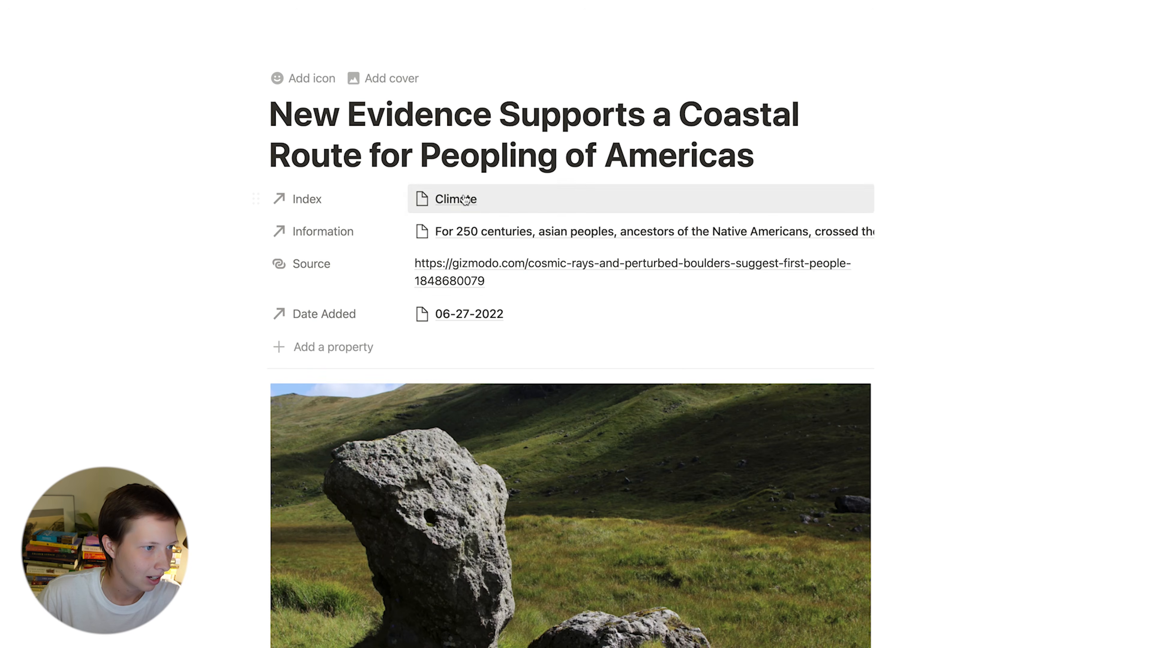
{"action": "left_click", "coordinate": [467, 199]}
{"action": "left_click", "coordinate": [480, 259]}
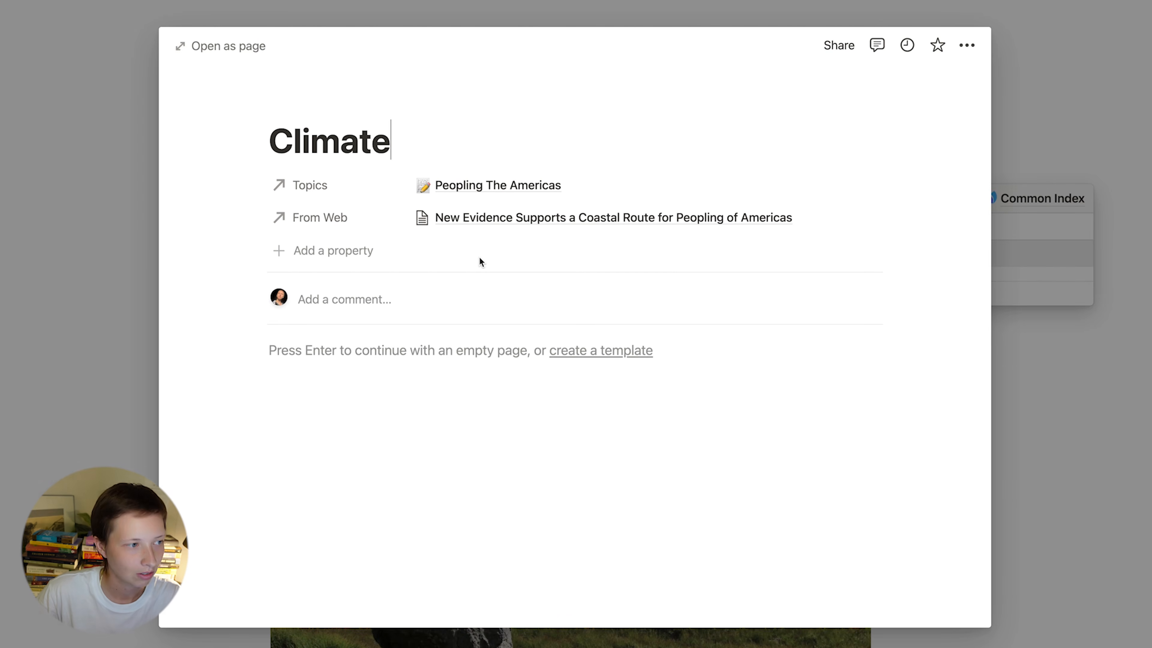
{"action": "left_click", "coordinate": [131, 231]}
{"action": "left_click", "coordinate": [131, 231]}
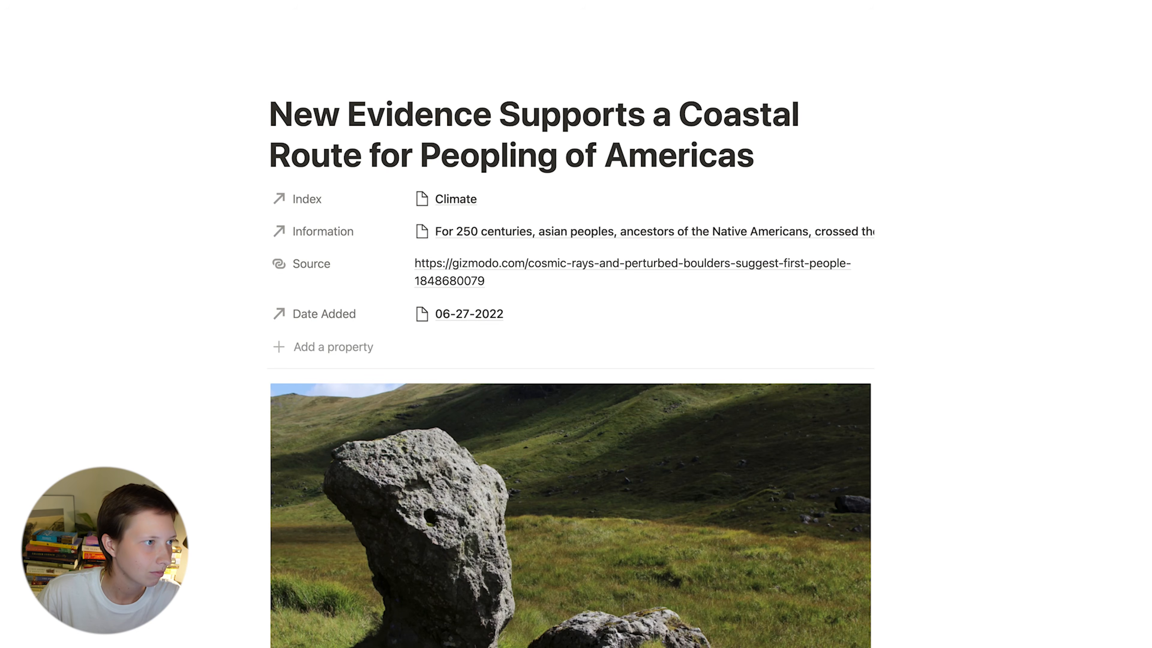
Step: Go back to the Knowledge Base and open the Peopling The Americas topic from Common Topics as a full page
{"action": "left_click", "coordinate": [247, 14]}
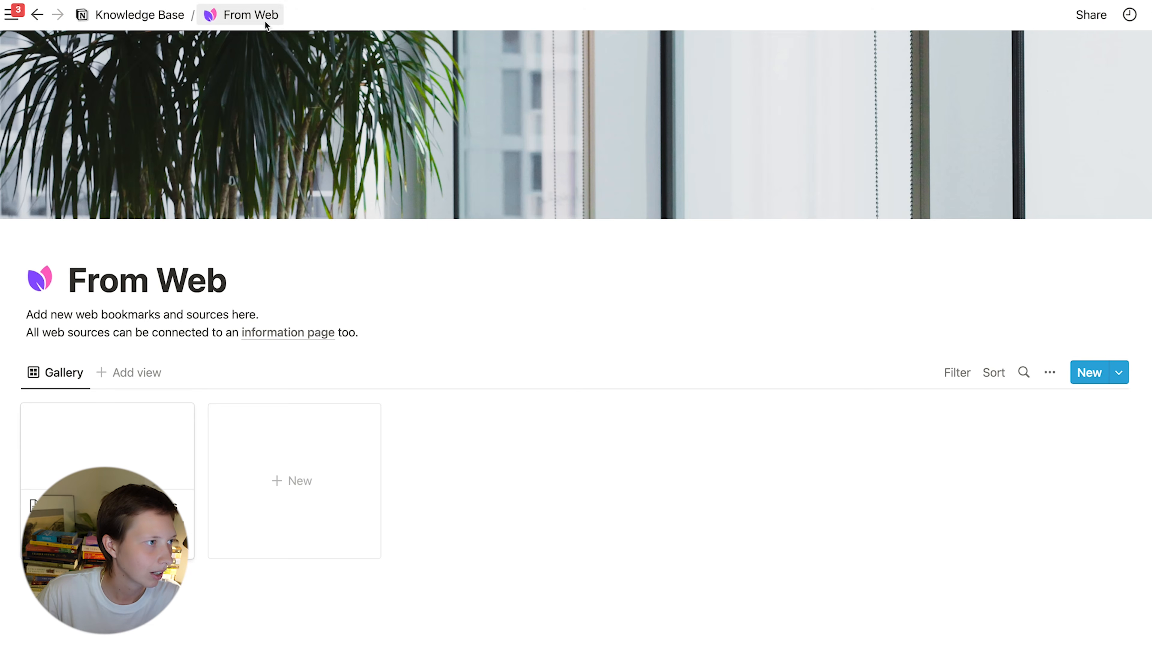
{"action": "left_click", "coordinate": [136, 18]}
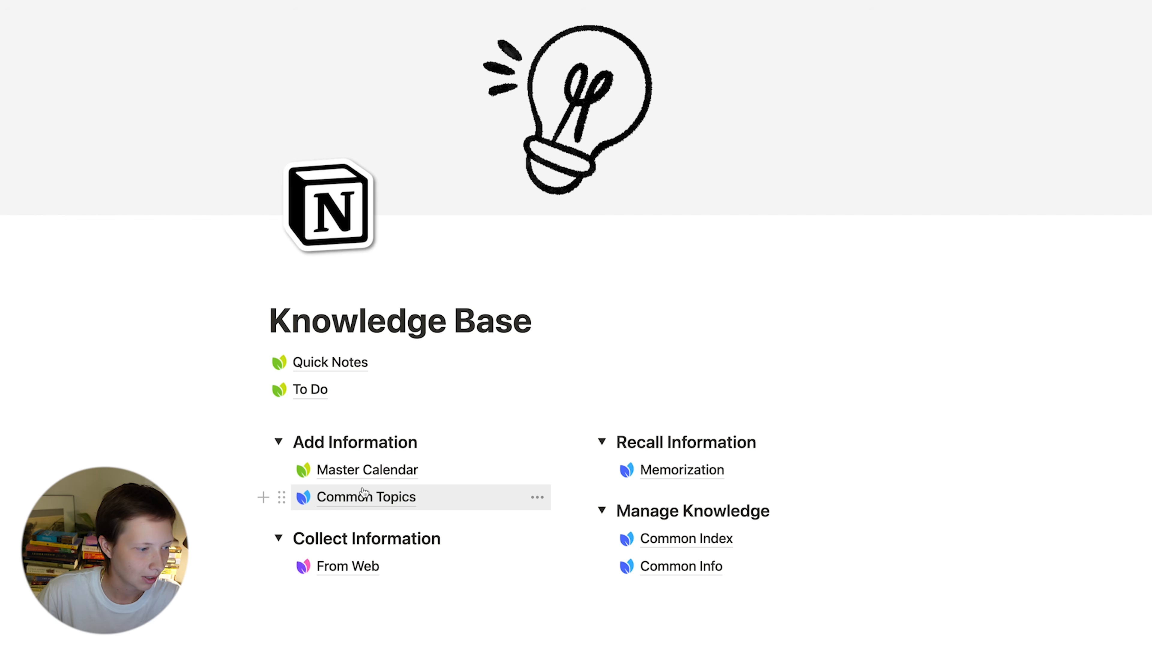
{"action": "left_click", "coordinate": [363, 496]}
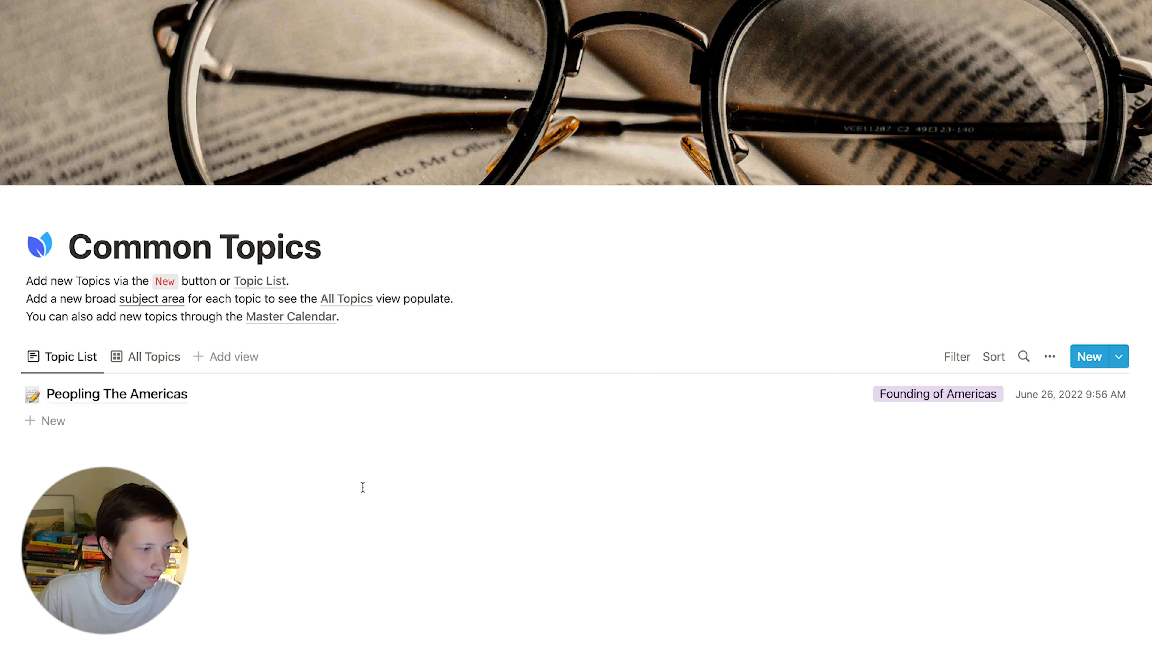
{"action": "left_click", "coordinate": [115, 408]}
{"action": "left_click", "coordinate": [221, 41]}
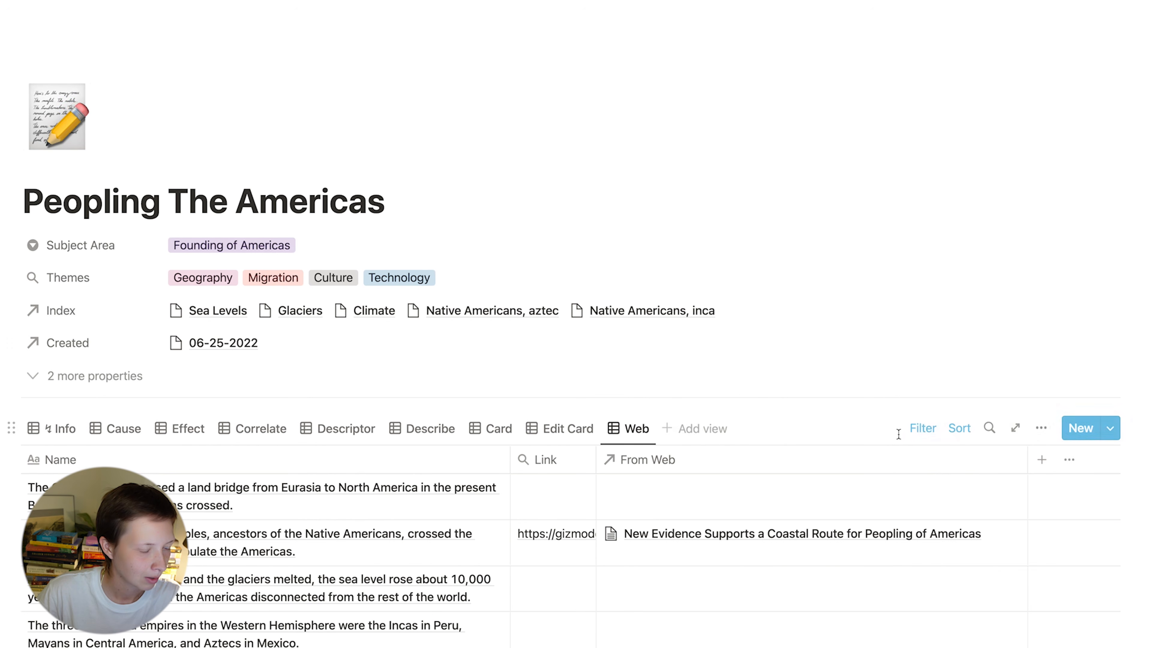
Step: Review the topic's Info, Cause, Effect, Correlate, Descriptor and Web views
{"action": "scroll", "coordinate": [899, 434], "scroll_direction": "down", "scroll_amount": 5}
{"action": "left_click", "coordinate": [54, 313]}
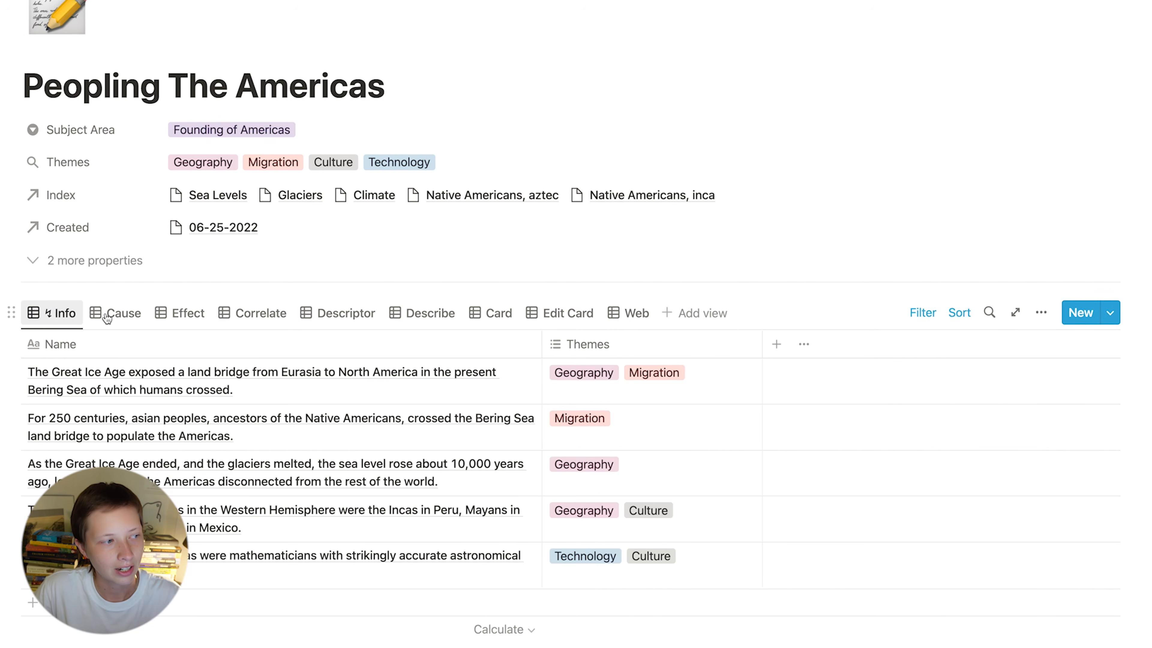
{"action": "left_click", "coordinate": [106, 317]}
{"action": "left_click", "coordinate": [181, 315]}
{"action": "left_click", "coordinate": [276, 315]}
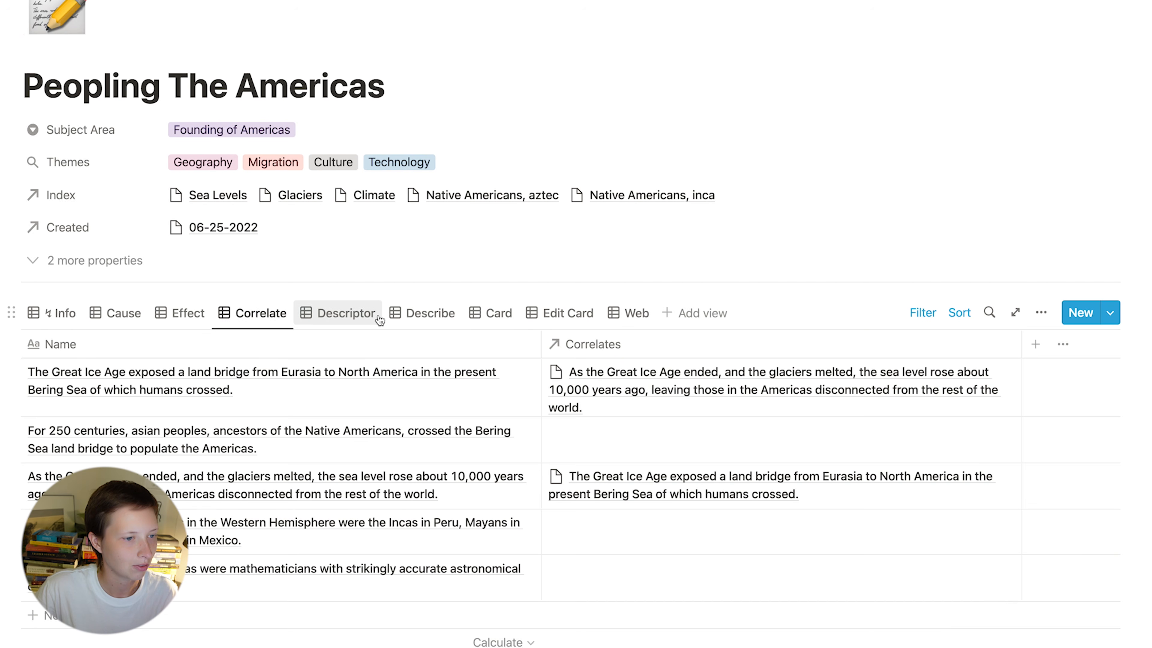
{"action": "left_click", "coordinate": [379, 321]}
{"action": "left_click", "coordinate": [647, 321]}
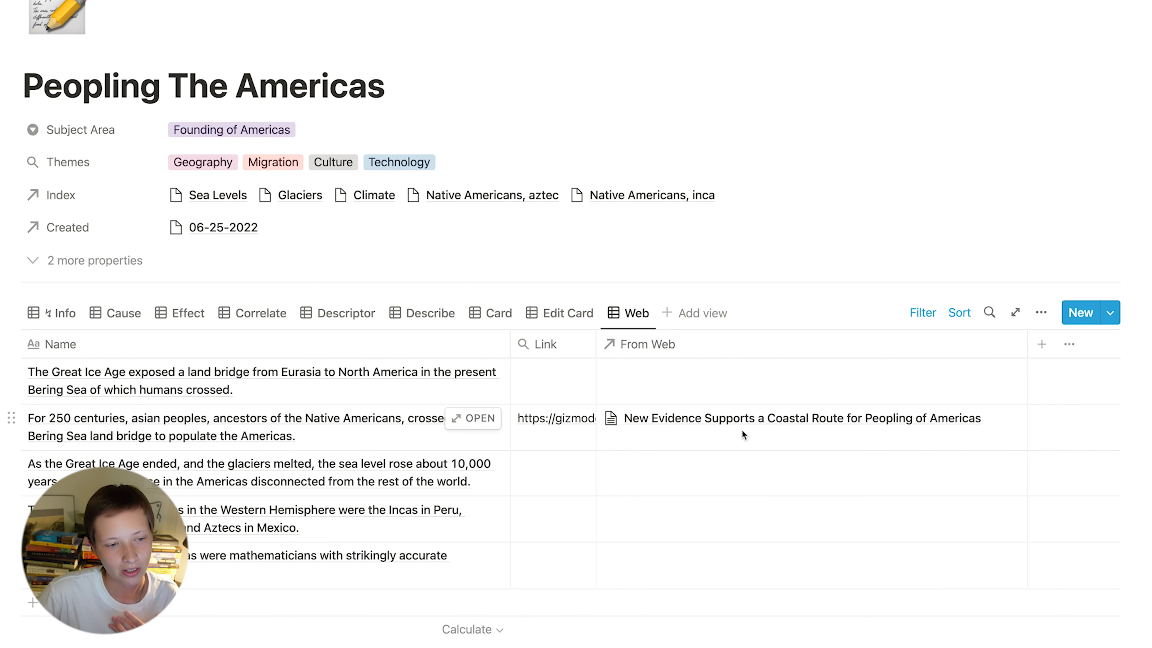
Step: Read the article linked in the From Web column of the note about Asian peoples crossing the Bering Sea land bridge, and recheck the relation
{"action": "left_click", "coordinate": [821, 421]}
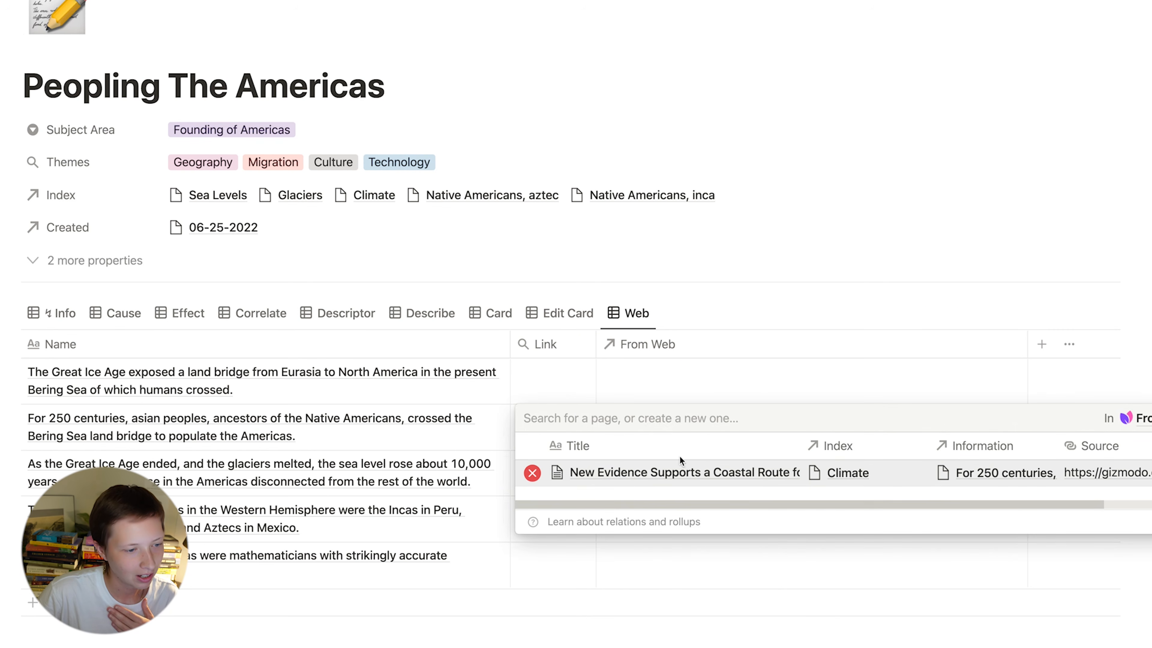
{"action": "left_click", "coordinate": [650, 473]}
{"action": "scroll", "coordinate": [649, 472], "scroll_direction": "down", "scroll_amount": 15}
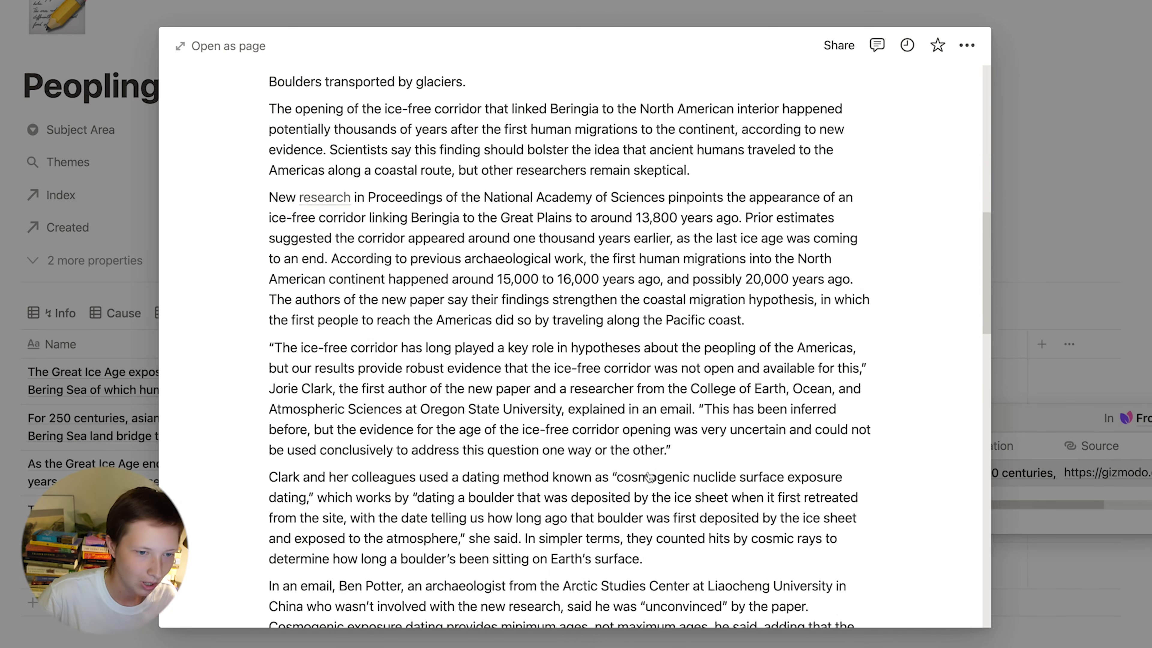
{"action": "scroll", "coordinate": [649, 472], "scroll_direction": "down", "scroll_amount": 10}
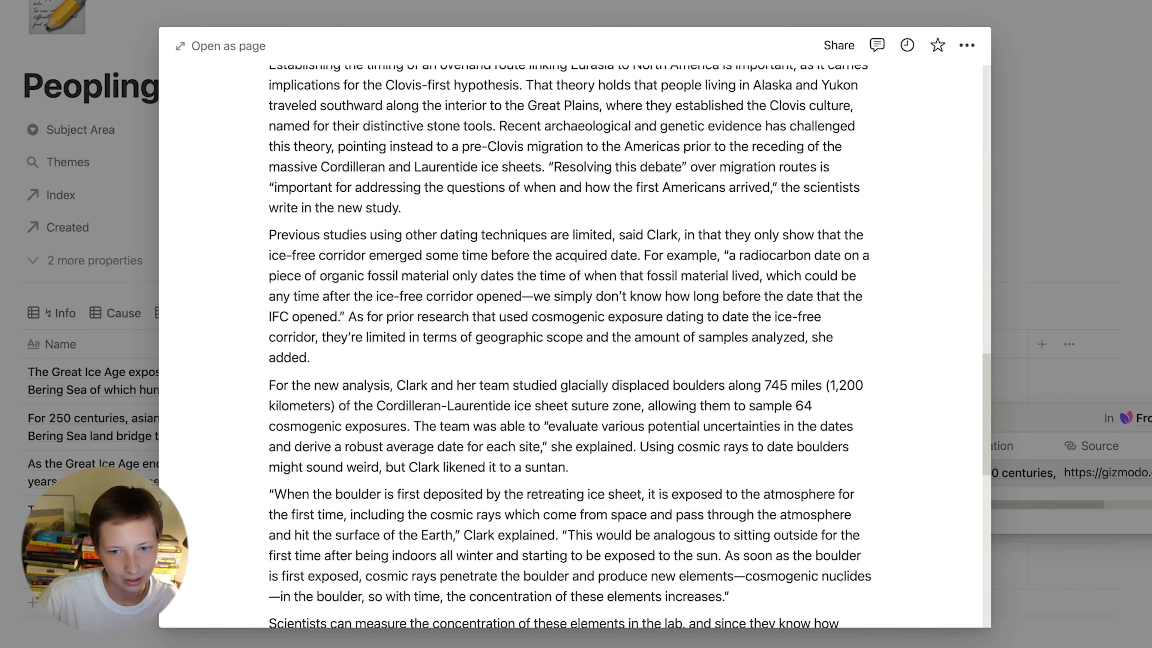
{"action": "key", "text": "Escape"}
{"action": "key", "text": "Escape"}
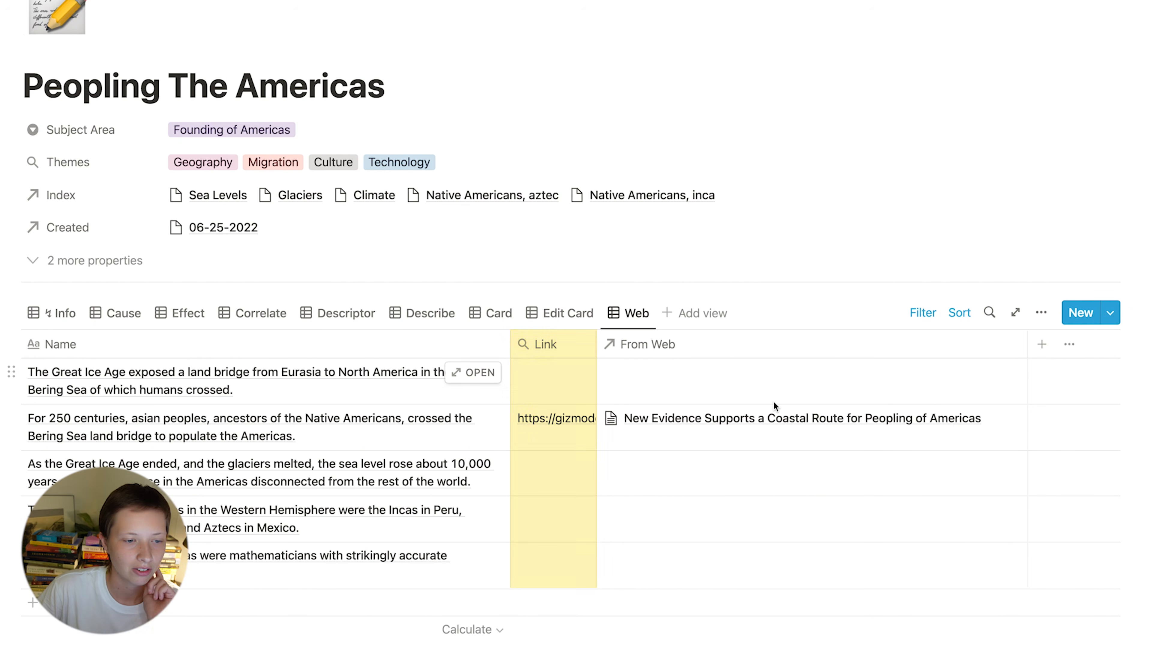
{"action": "left_click", "coordinate": [728, 419]}
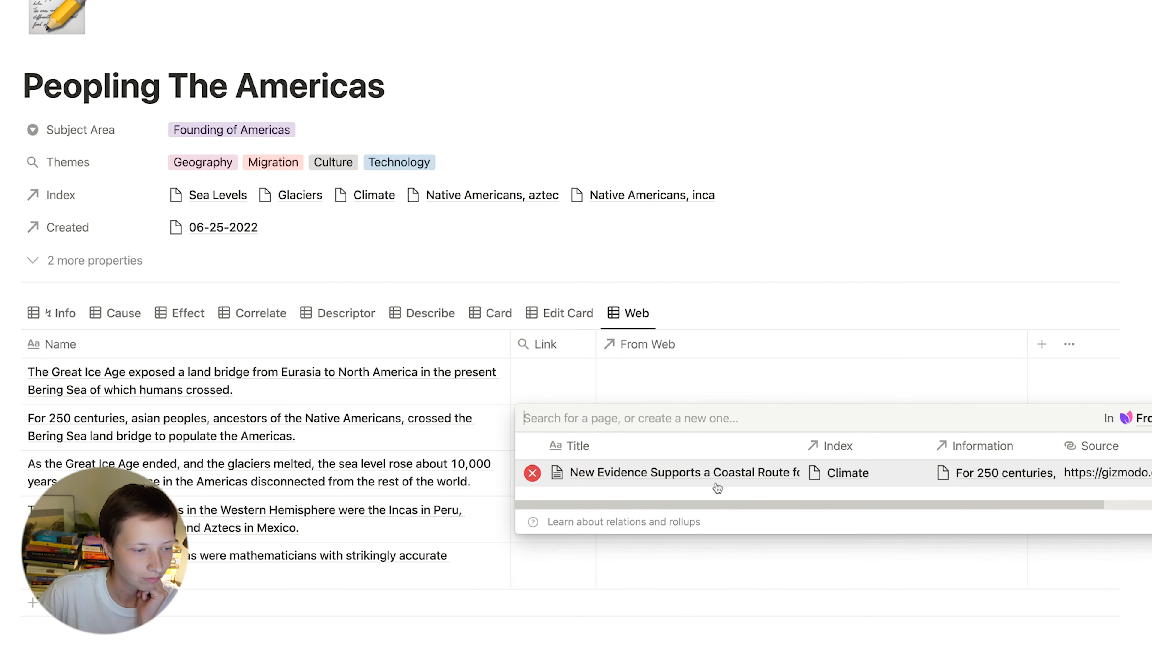
{"action": "key", "text": "Escape"}
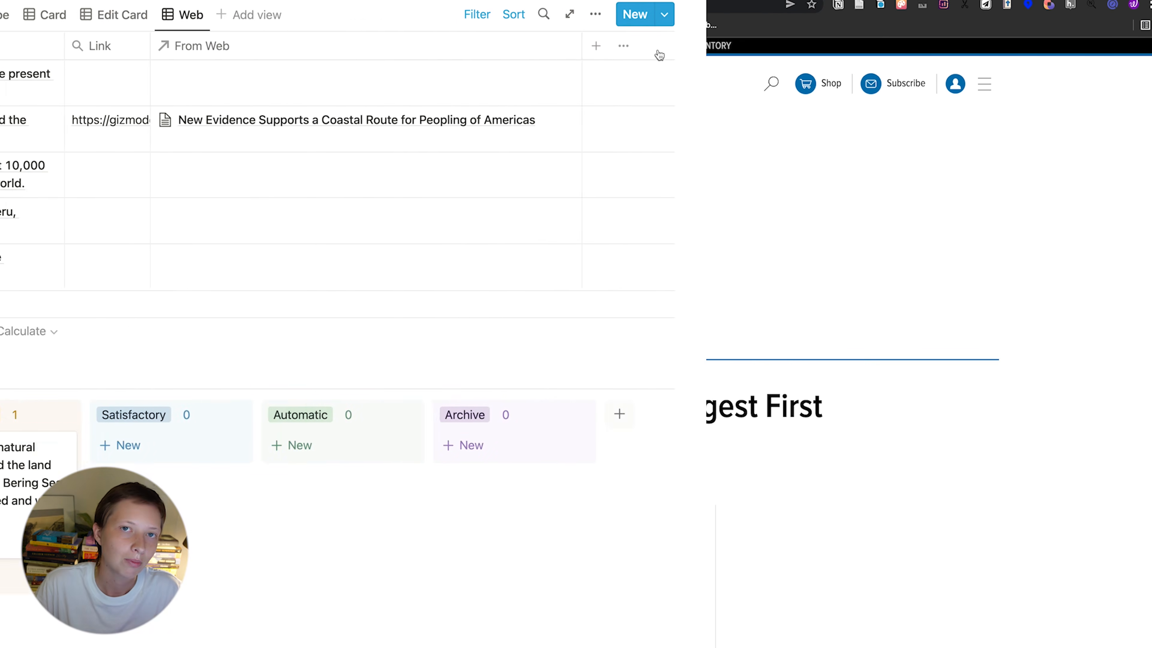
{"action": "scroll", "coordinate": [1105, 55], "scroll_direction": "up", "scroll_amount": 10}
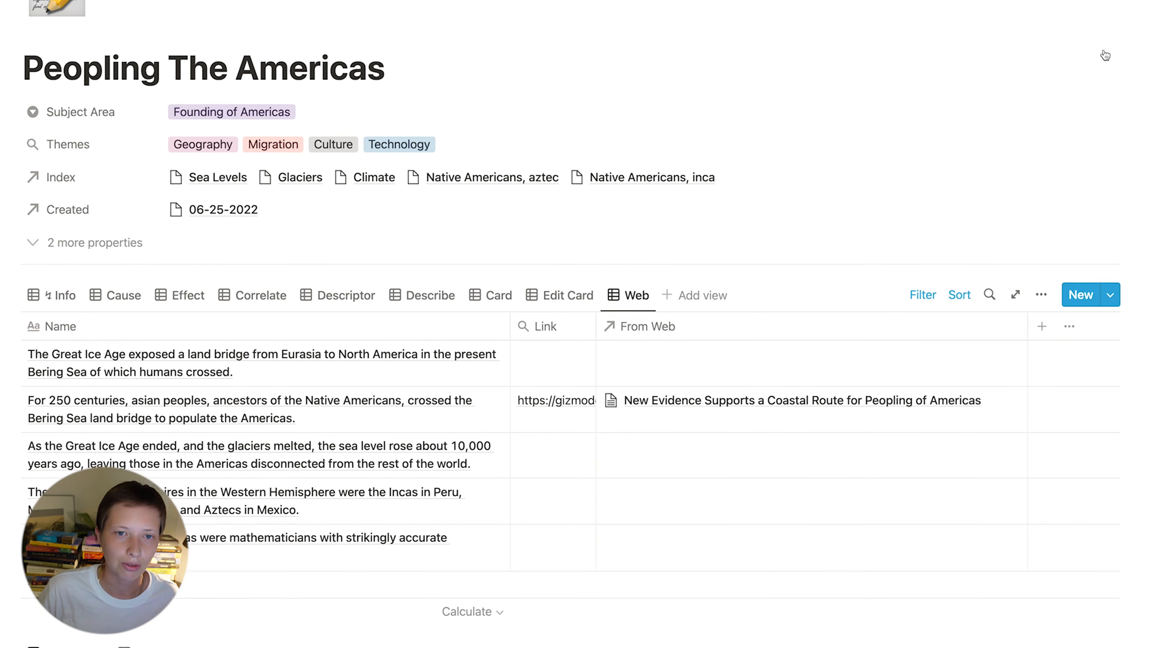
{"action": "scroll", "coordinate": [1104, 50], "scroll_direction": "down", "scroll_amount": 5}
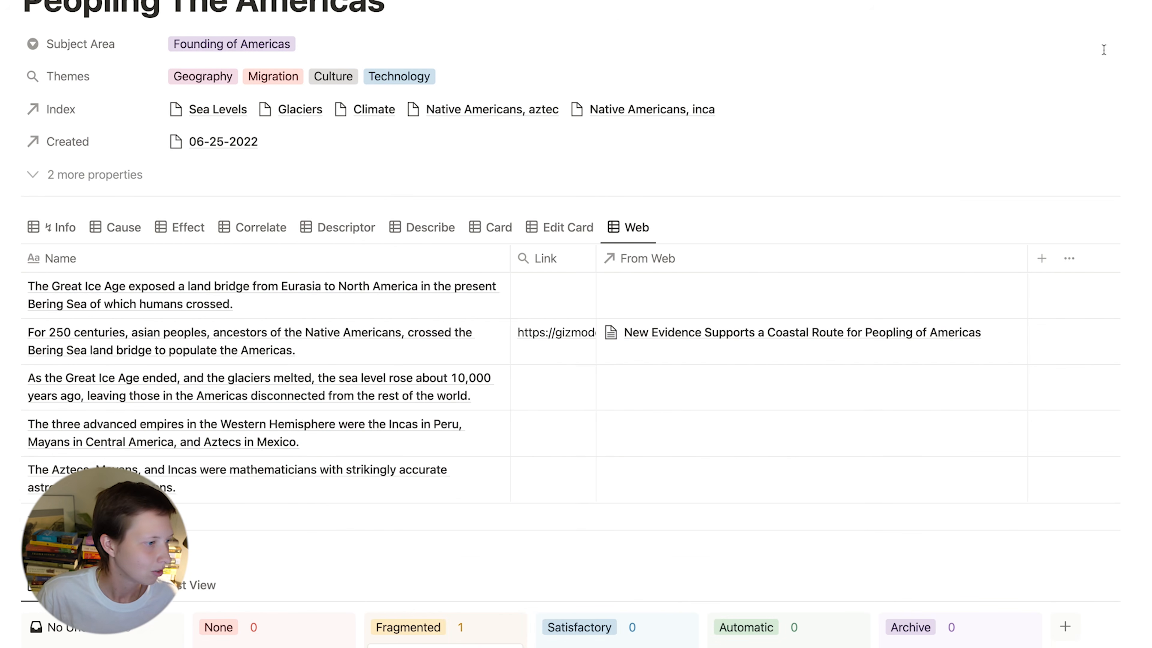
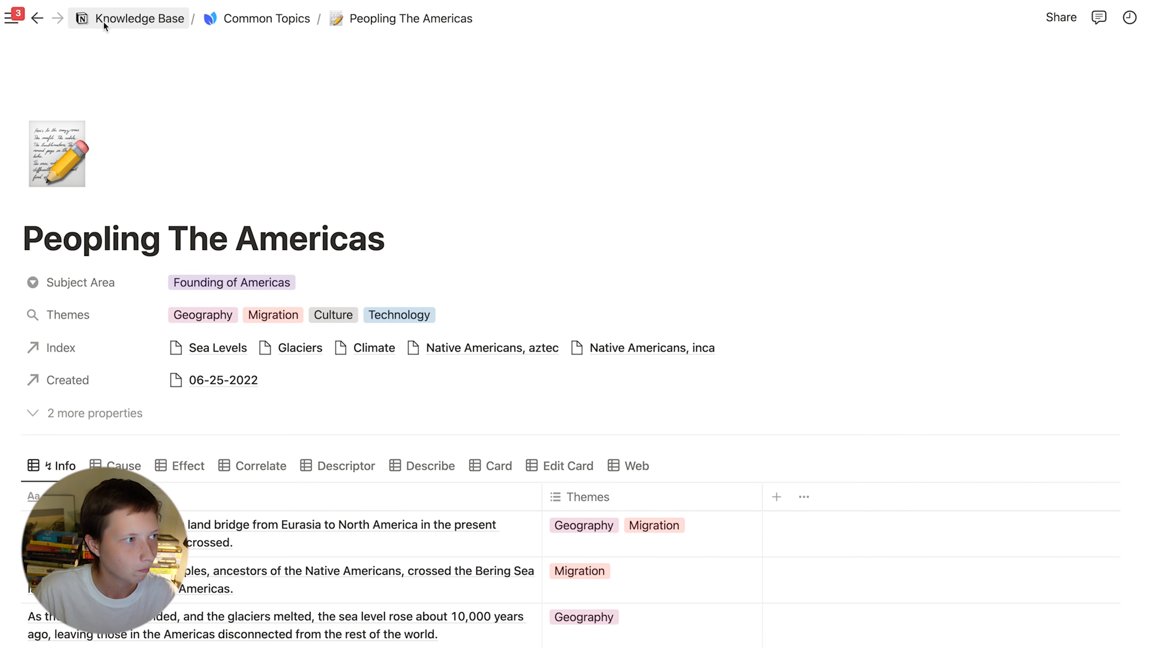
Step: Open the Master Calendar from the Knowledge Base and inspect June 2022, including the 06-25-2022 entry
{"action": "left_click", "coordinate": [104, 24]}
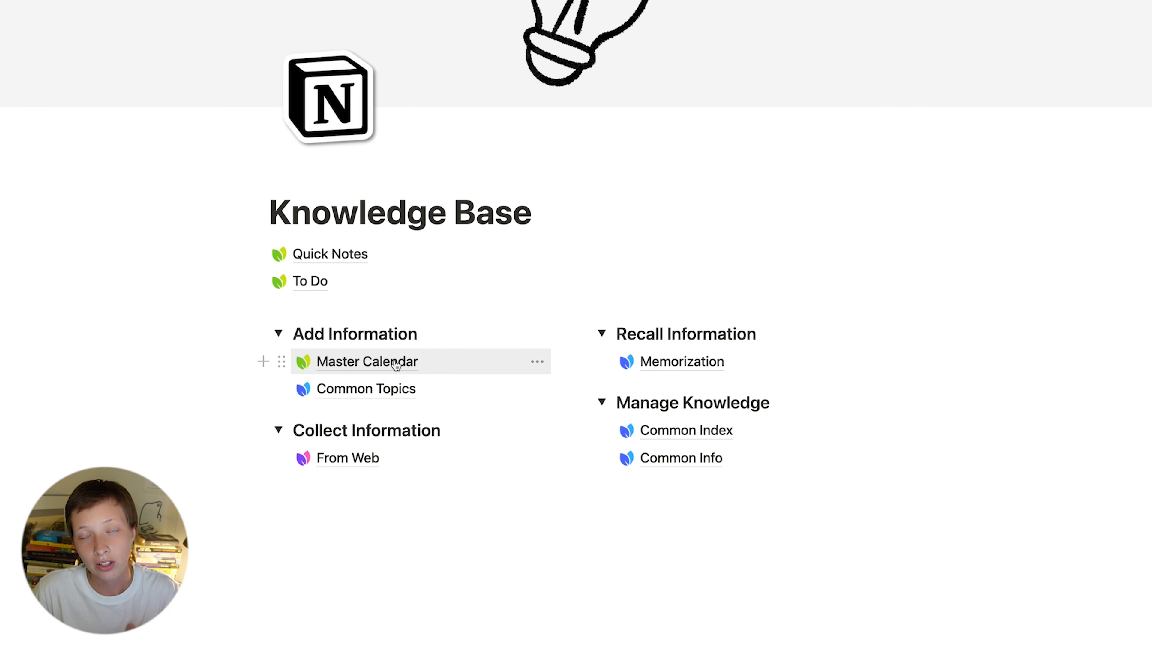
{"action": "left_click", "coordinate": [453, 372]}
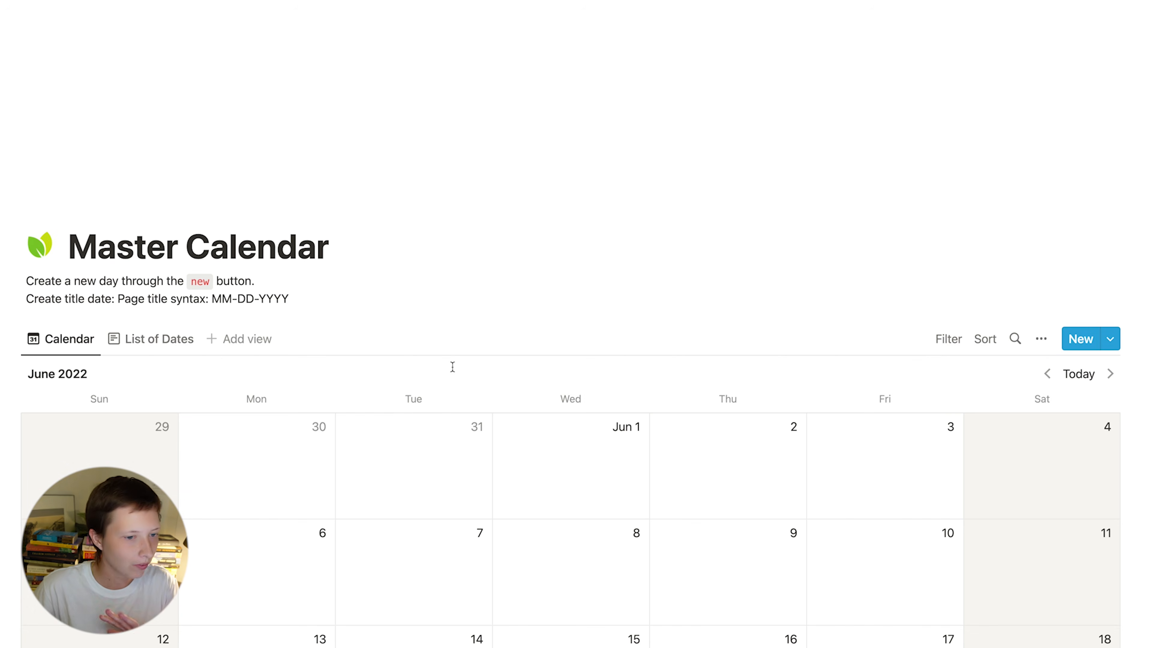
{"action": "scroll", "coordinate": [452, 371], "scroll_direction": "down", "scroll_amount": 5}
{"action": "scroll", "coordinate": [452, 366], "scroll_direction": "down", "scroll_amount": 4}
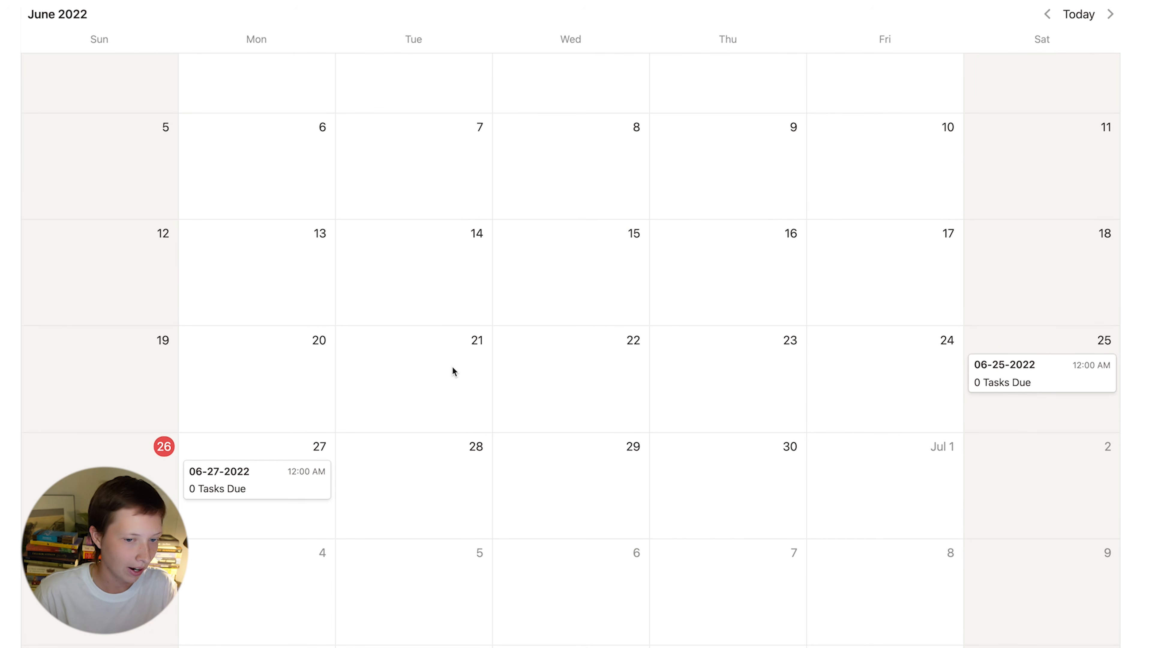
{"action": "scroll", "coordinate": [452, 366], "scroll_direction": "up", "scroll_amount": 1}
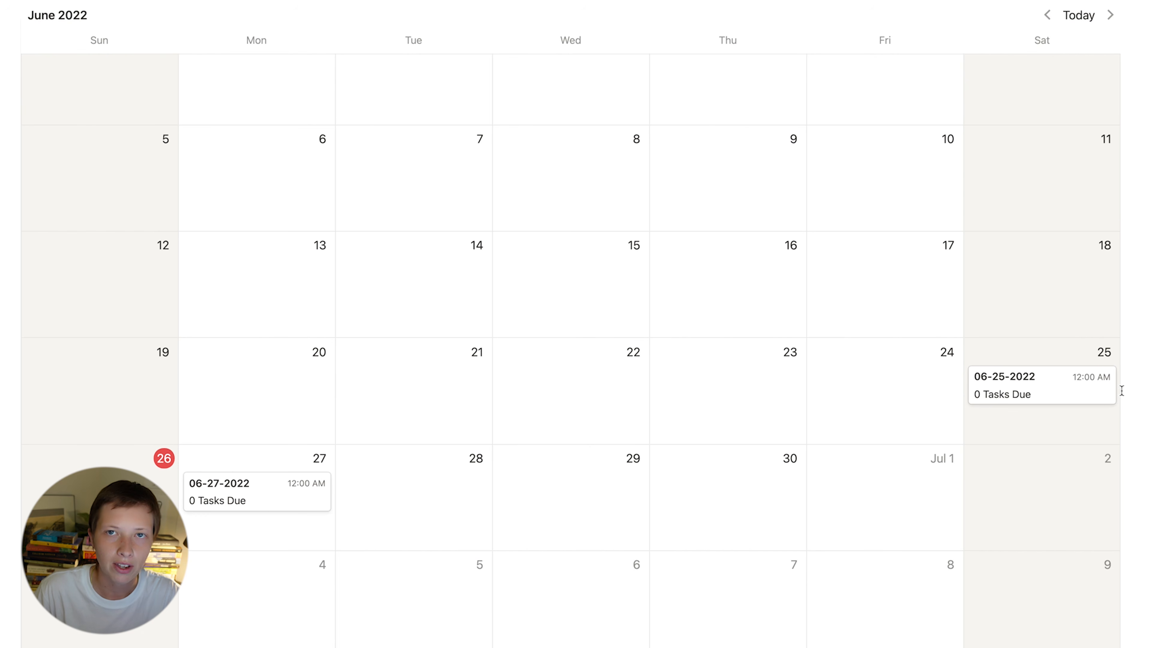
{"action": "left_click", "coordinate": [1078, 392]}
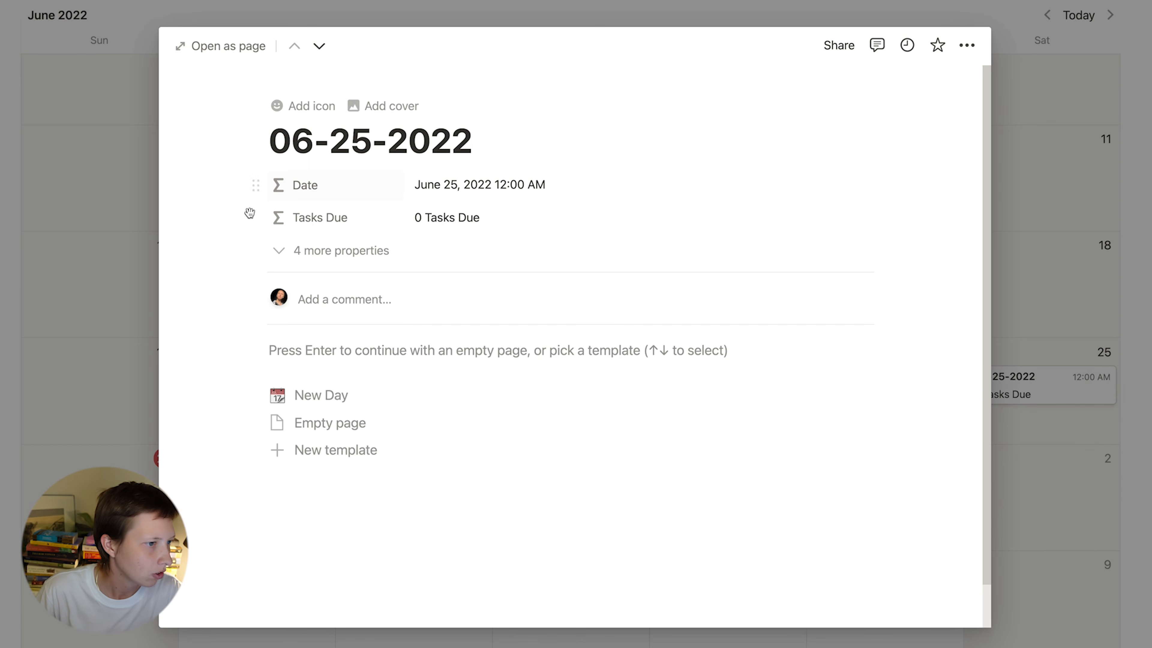
{"action": "left_click", "coordinate": [83, 392]}
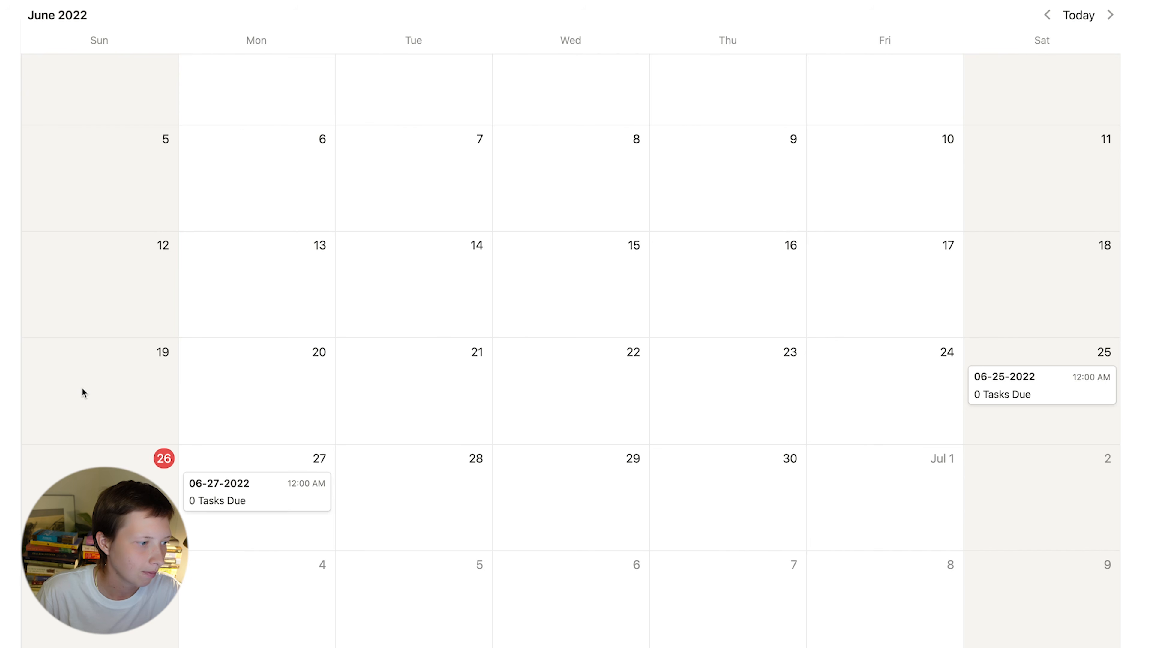
Step: Inspect the 06-27-2022 entry in the calendar and return to the Master Calendar's instructions for creating a day
{"action": "left_click", "coordinate": [223, 500]}
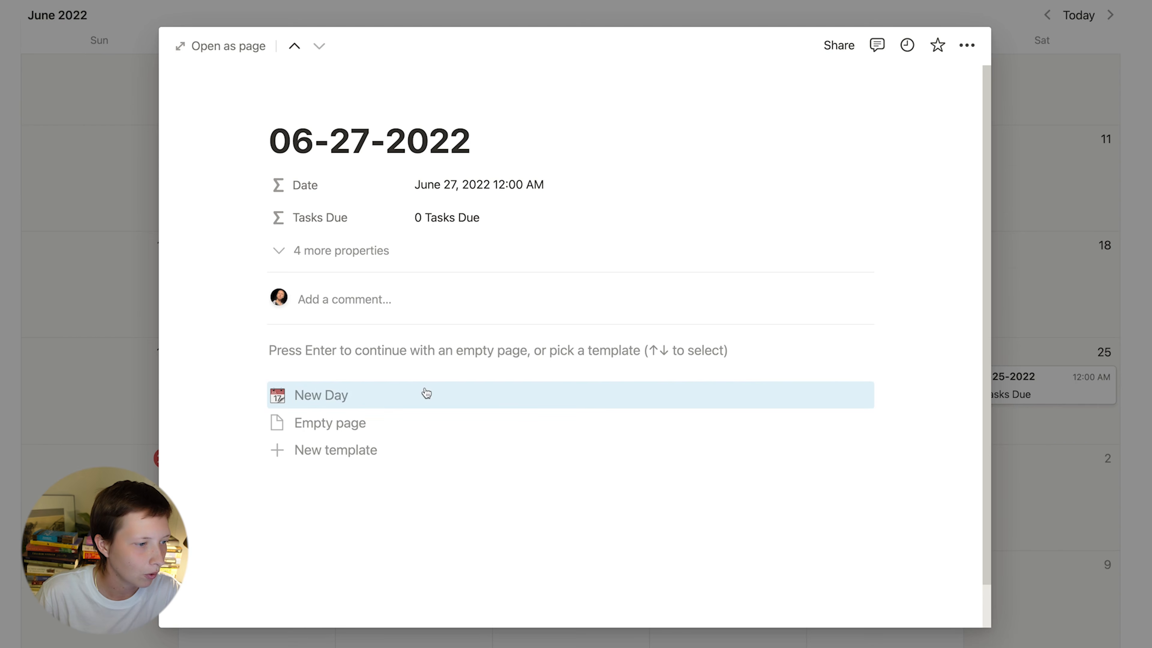
{"action": "left_click", "coordinate": [105, 399]}
{"action": "scroll", "coordinate": [104, 399], "scroll_direction": "up", "scroll_amount": 8}
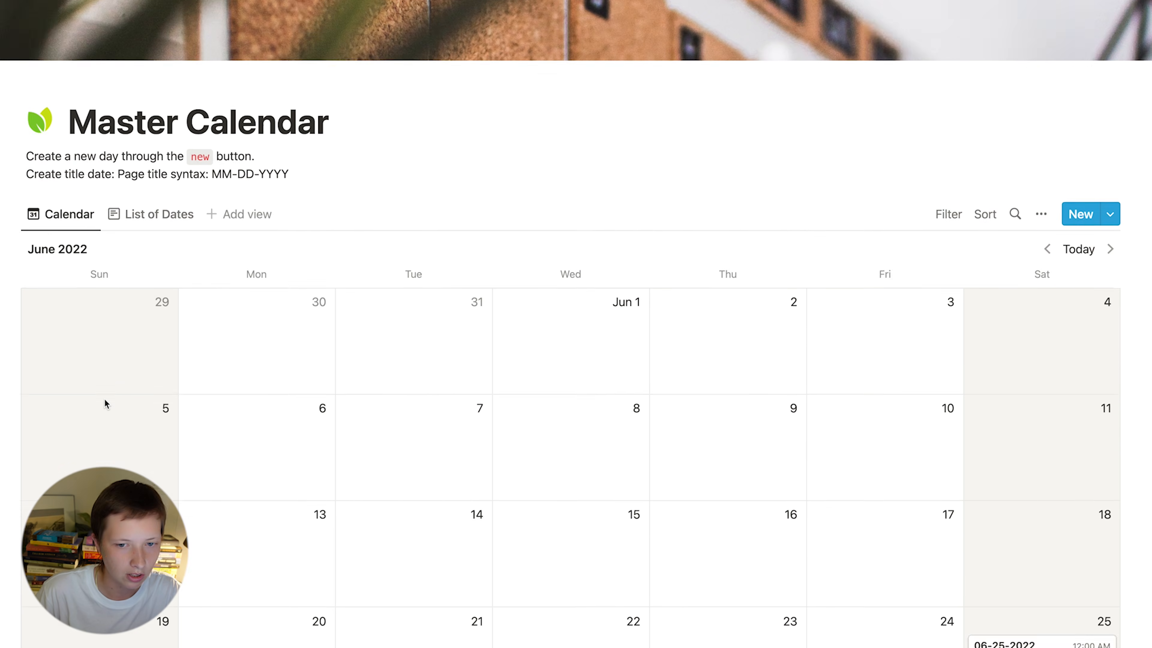
Step: Create a new day in the Master Calendar titled 06-30-2022
{"action": "scroll", "coordinate": [104, 398], "scroll_direction": "down", "scroll_amount": 3}
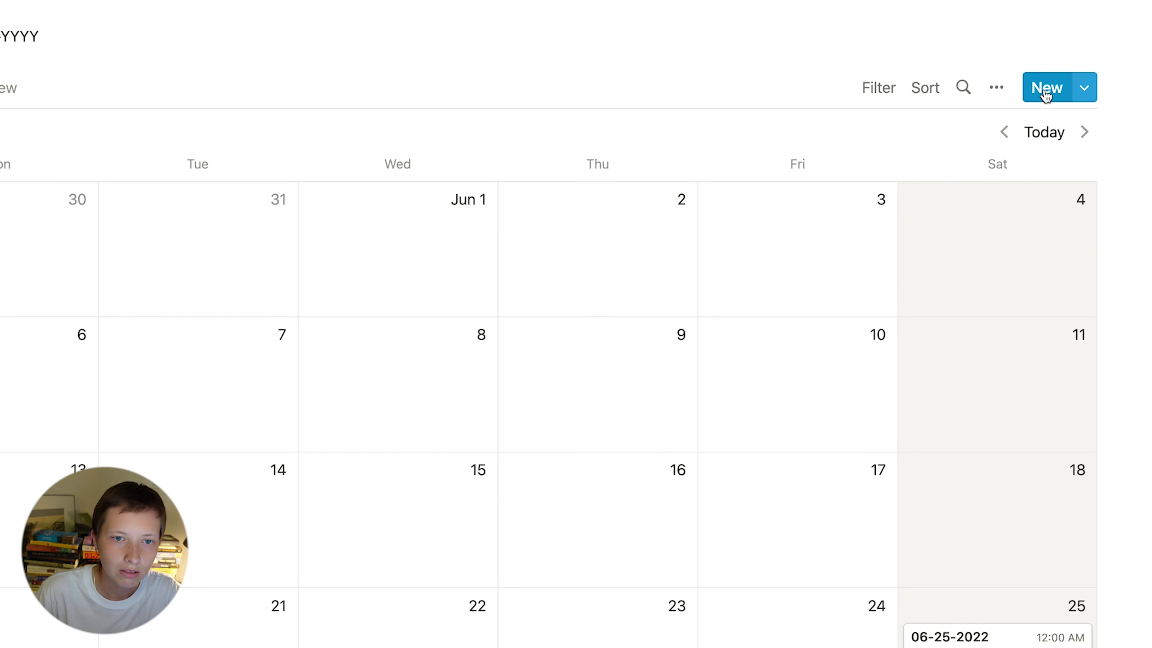
{"action": "left_click", "coordinate": [1046, 91]}
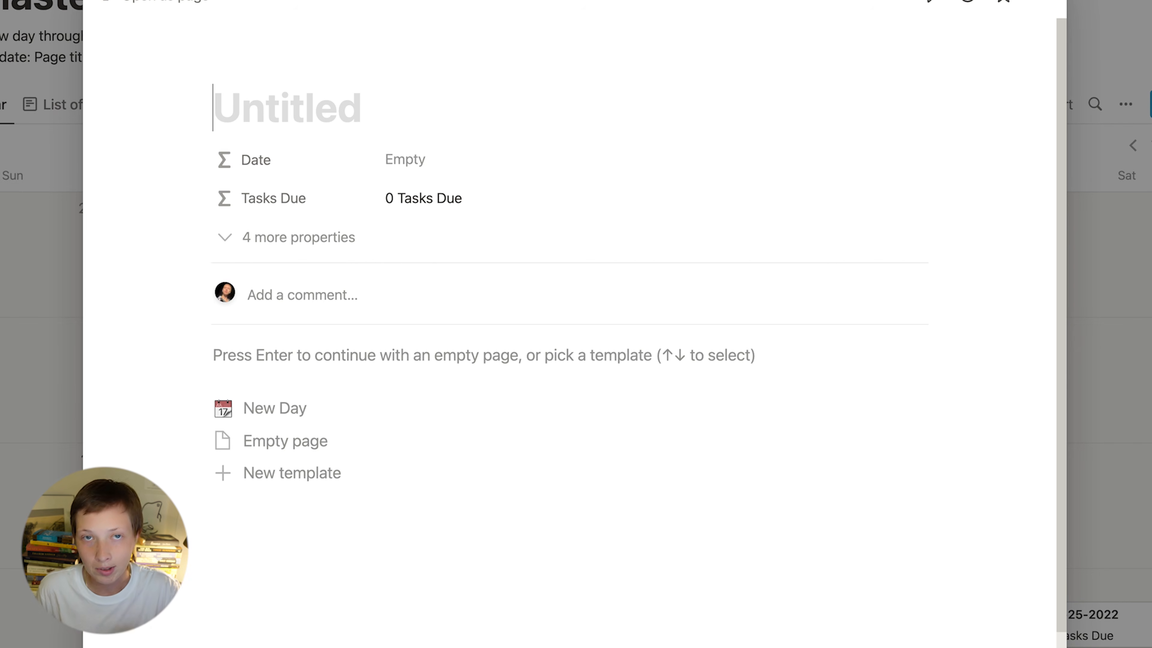
{"action": "type", "text": "0"}
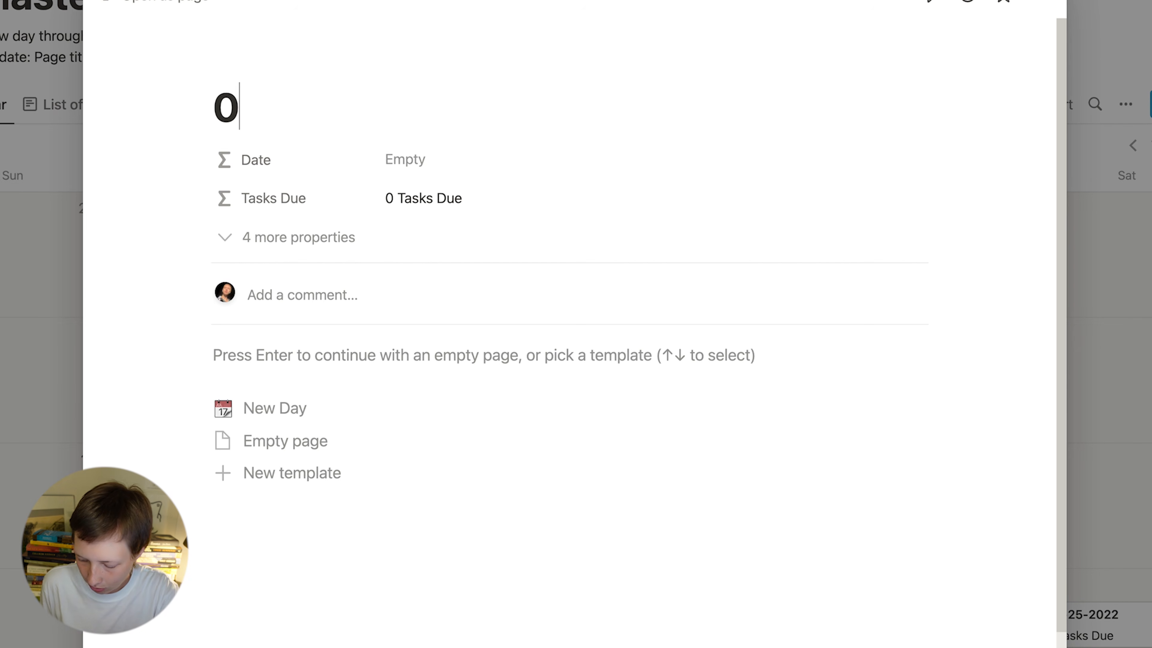
{"action": "type", "text": "6-30-2022"}
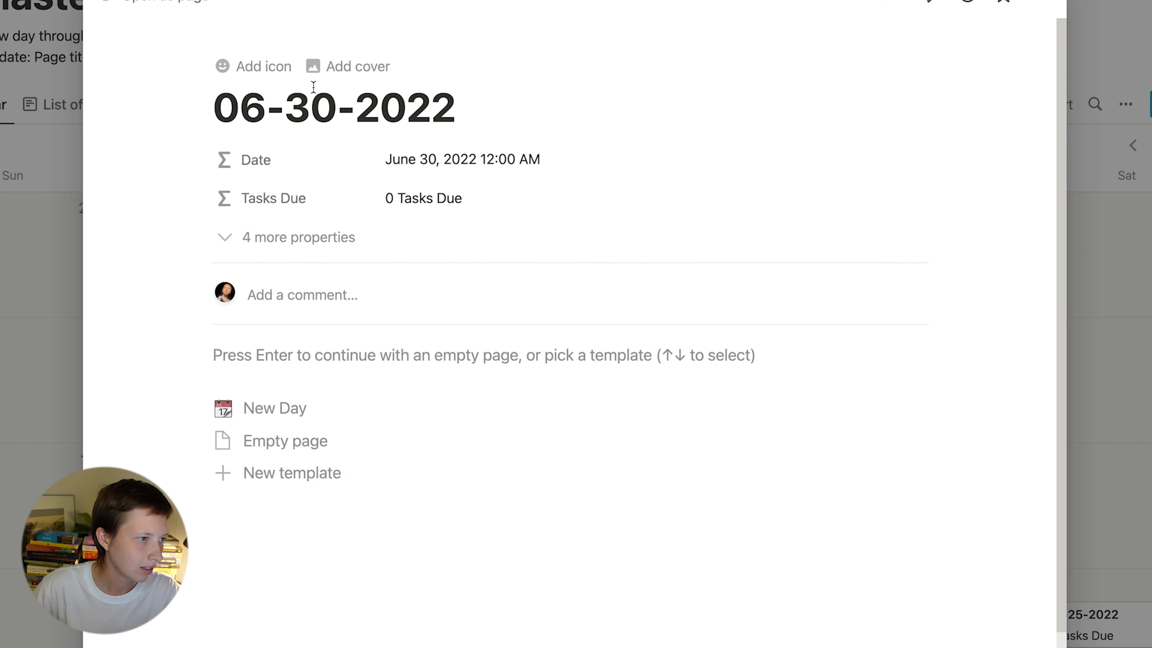
Step: Try slashes as date separators in the new day's title, 06/30/2022, and restore the hyphens
{"action": "left_click", "coordinate": [291, 107]}
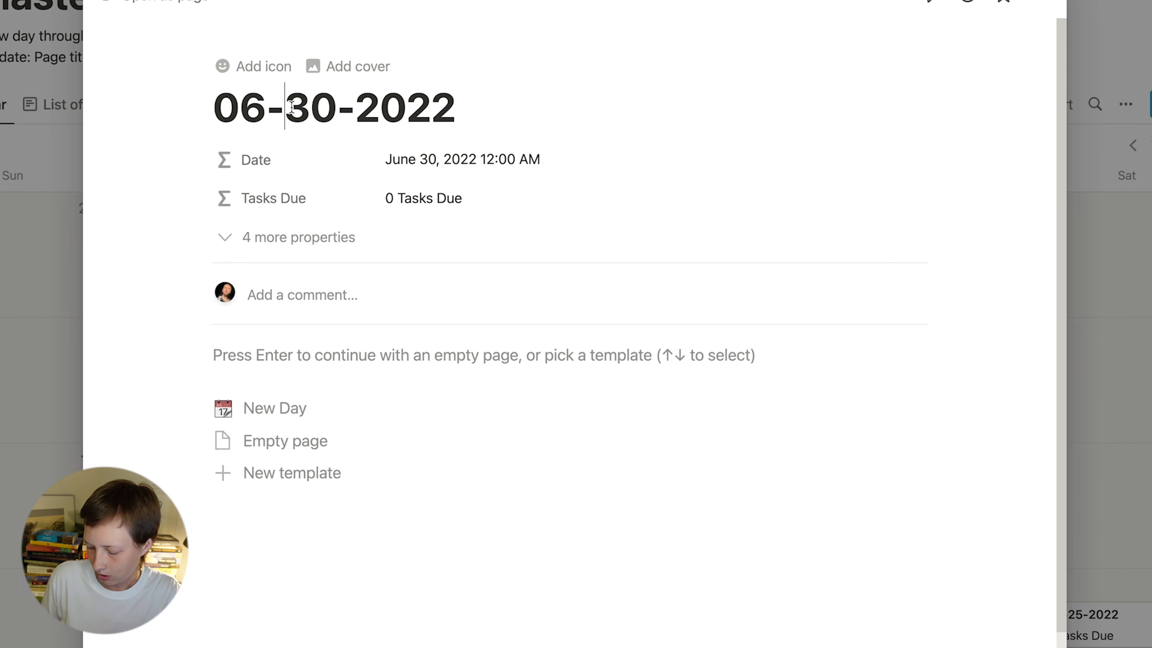
{"action": "key", "text": "BackSpace"}
{"action": "type", "text": "/"}
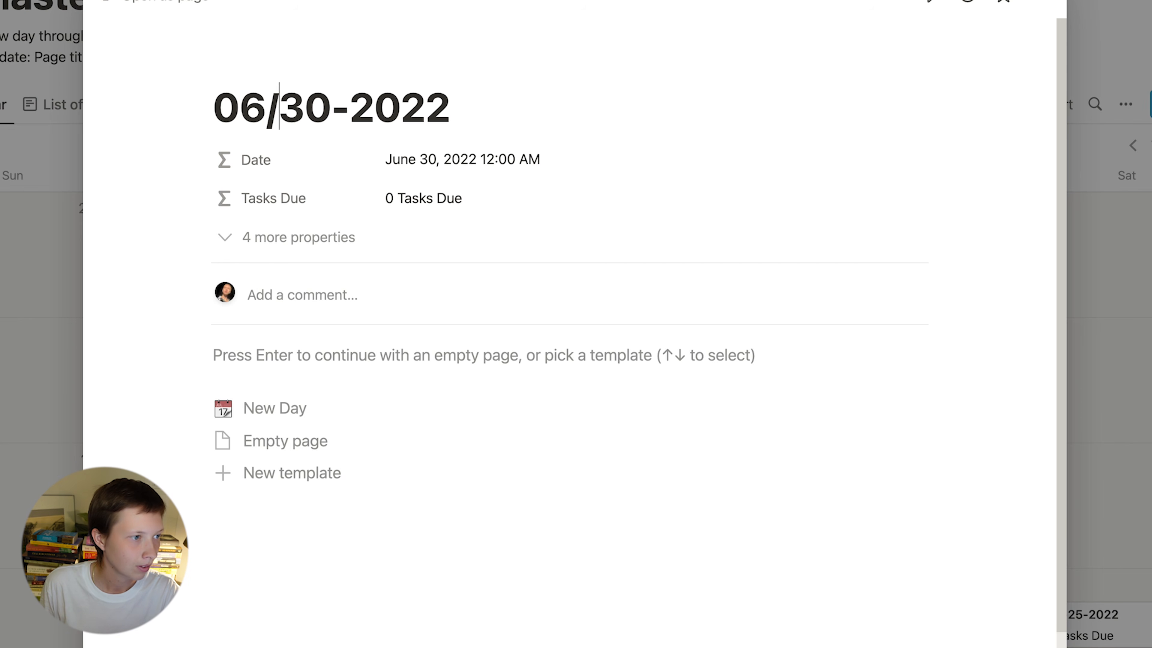
{"action": "left_click", "coordinate": [347, 113]}
{"action": "key", "text": "BackSpace"}
{"action": "type", "text": "/"}
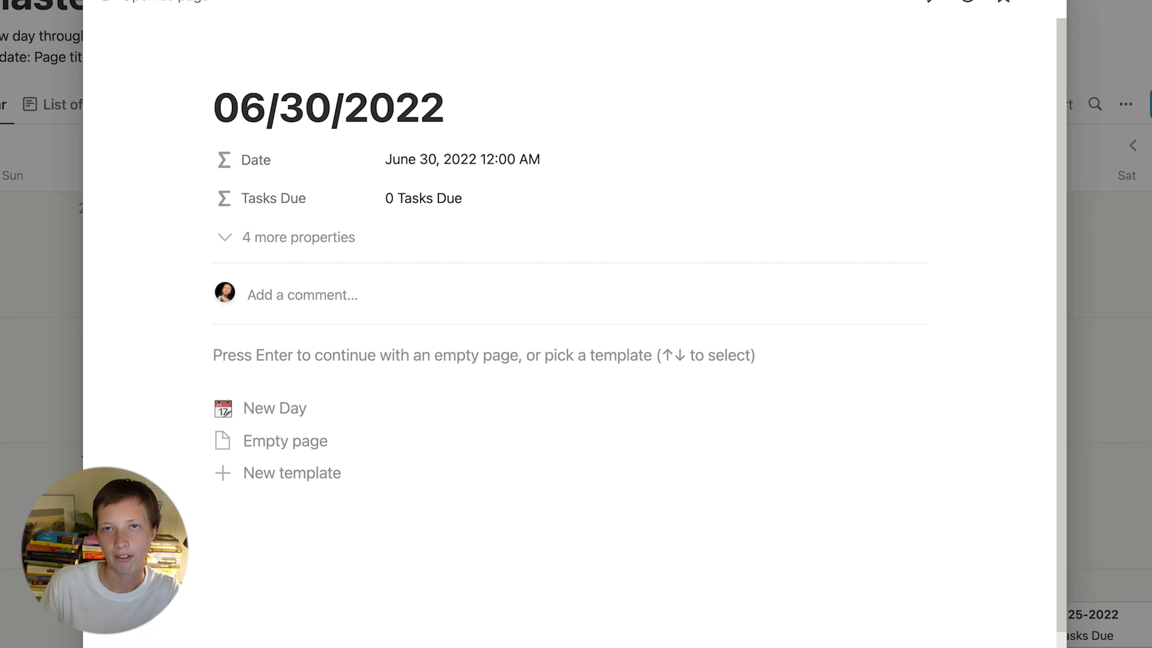
{"action": "key", "text": "BackSpace"}
{"action": "type", "text": "-"}
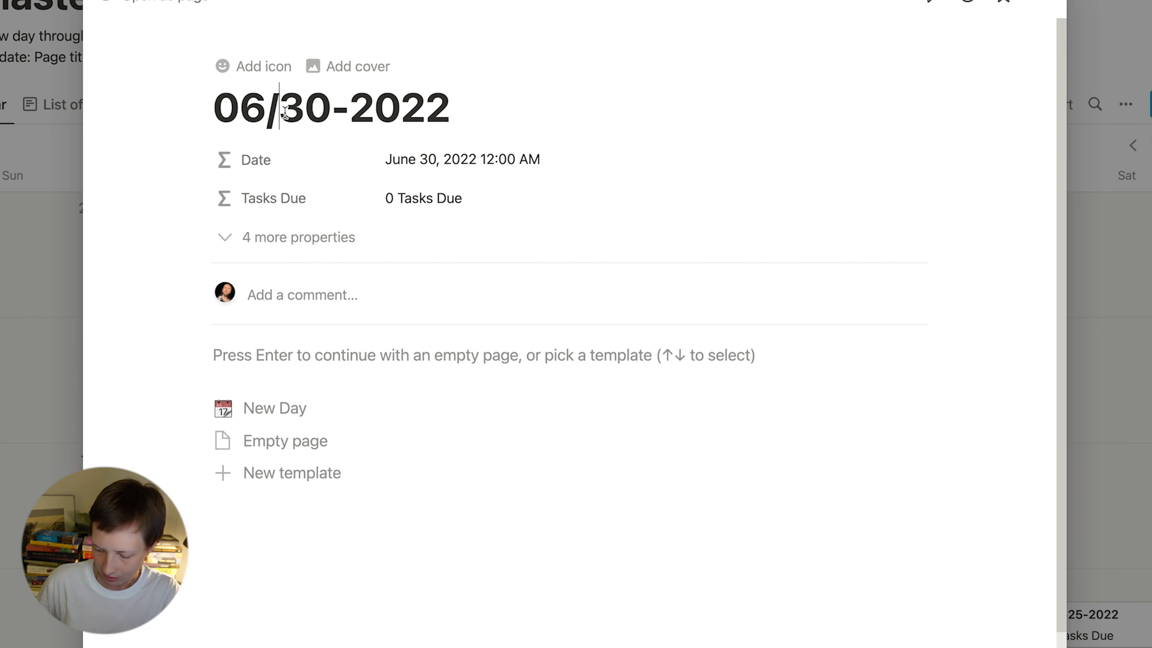
{"action": "key", "text": "BackSpace"}
{"action": "type", "text": "-"}
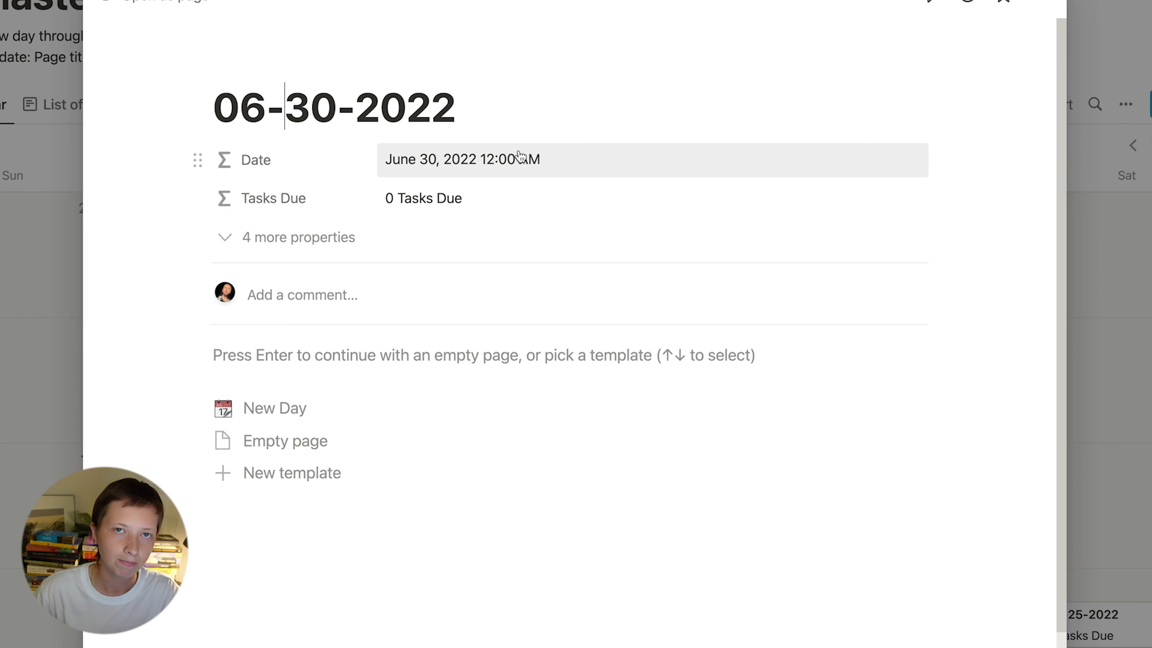
Step: Apply the New Day template to the 06-30-2022, 06-27-2022 and 06-25-2022 calendar entries
{"action": "left_click", "coordinate": [1, 330]}
{"action": "scroll", "coordinate": [29, 329], "scroll_direction": "down", "scroll_amount": 8}
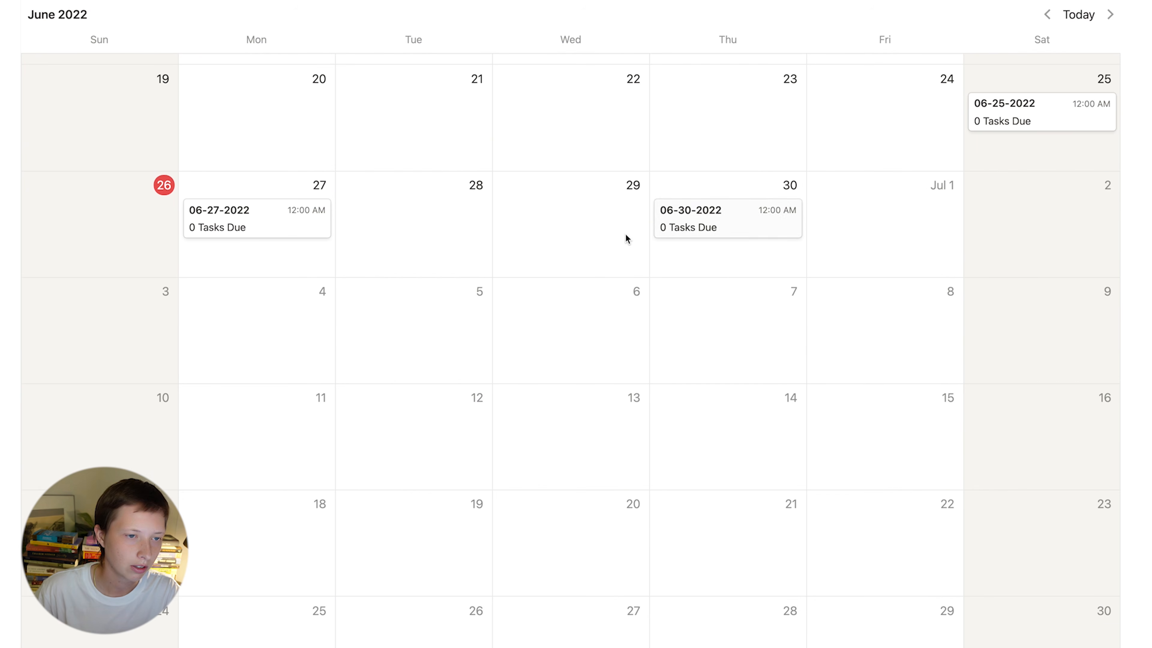
{"action": "left_click", "coordinate": [708, 233]}
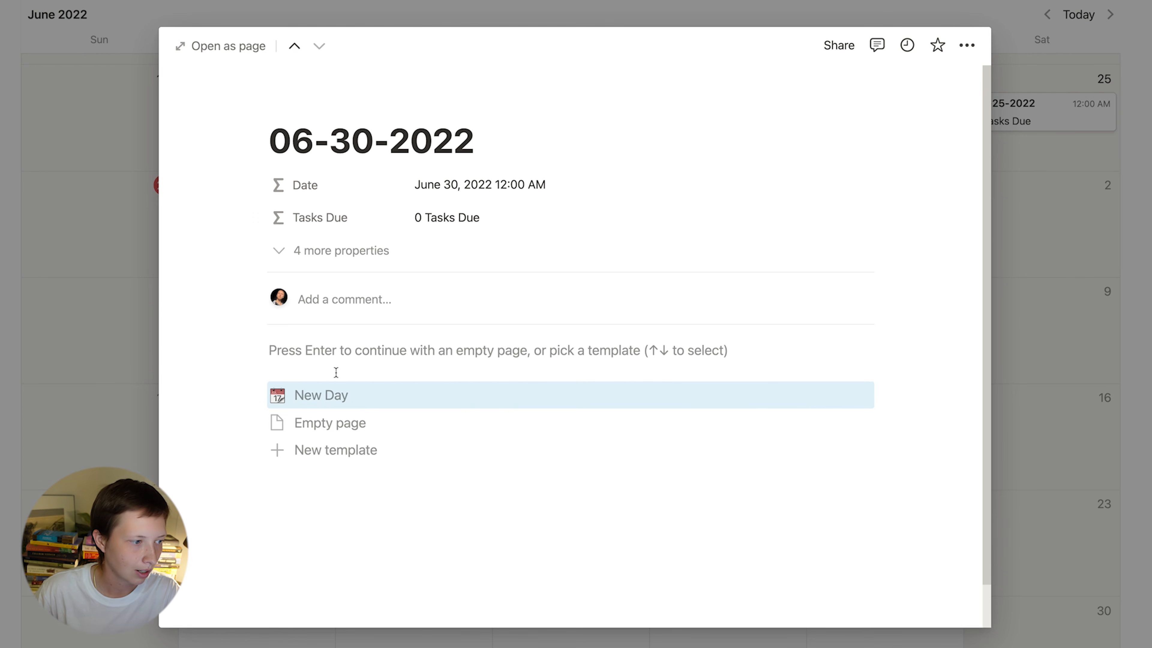
{"action": "left_click", "coordinate": [312, 396]}
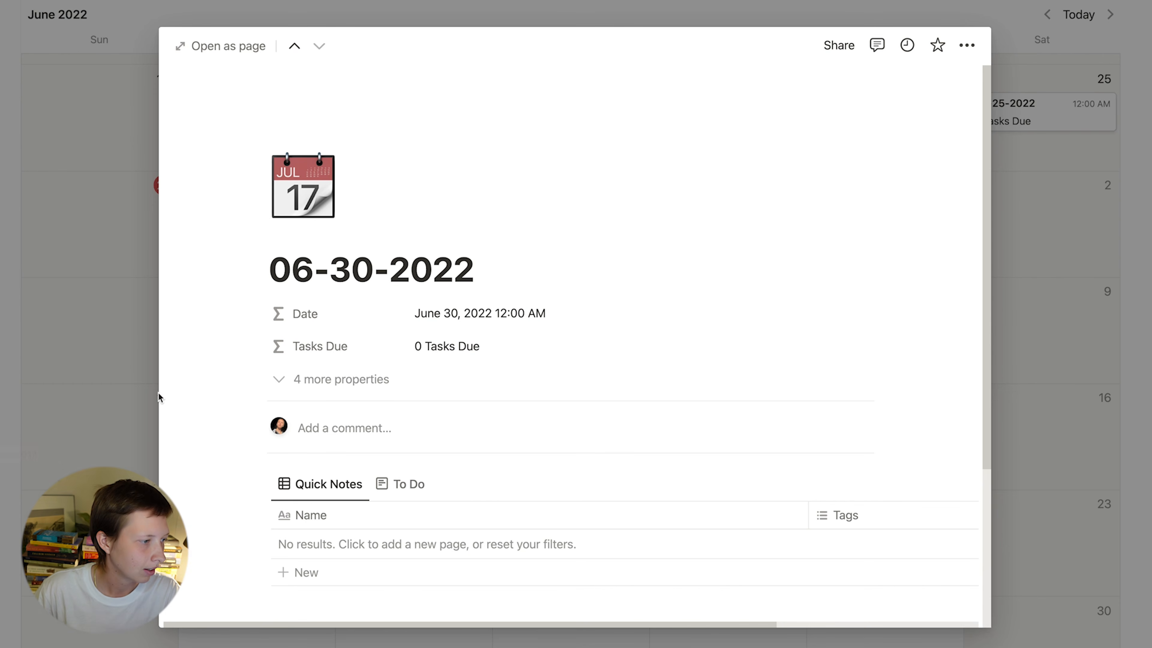
{"action": "left_click", "coordinate": [144, 384]}
{"action": "left_click", "coordinate": [219, 220]}
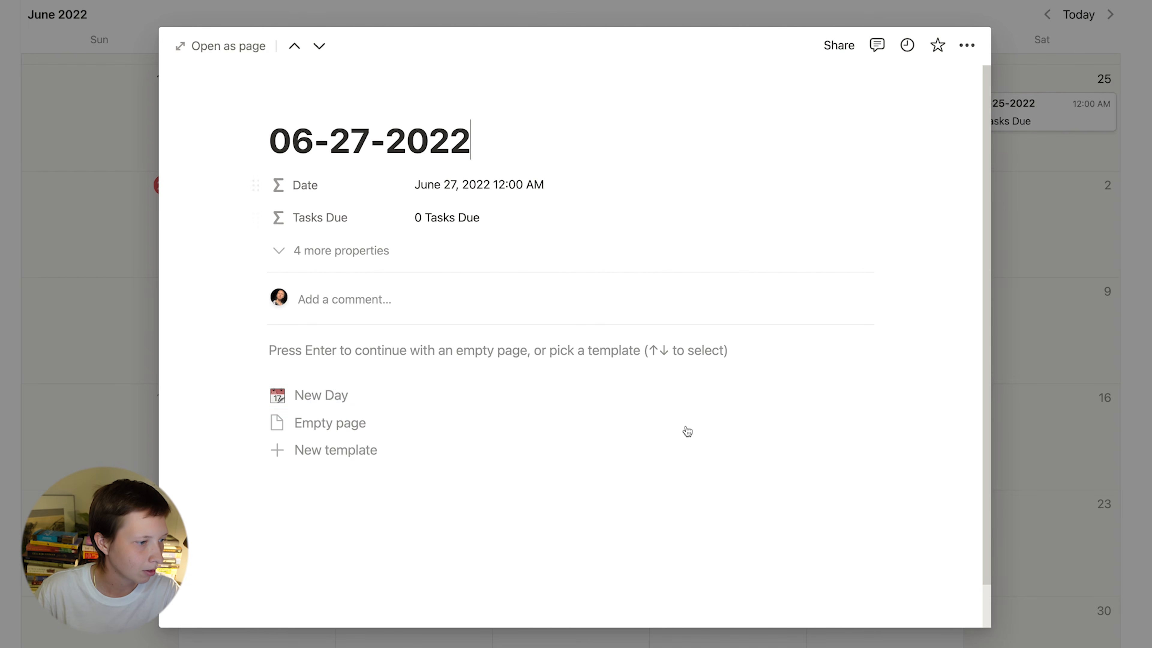
{"action": "left_click", "coordinate": [326, 396]}
{"action": "left_click", "coordinate": [26, 406]}
{"action": "left_click", "coordinate": [1036, 113]}
{"action": "left_click", "coordinate": [366, 390]}
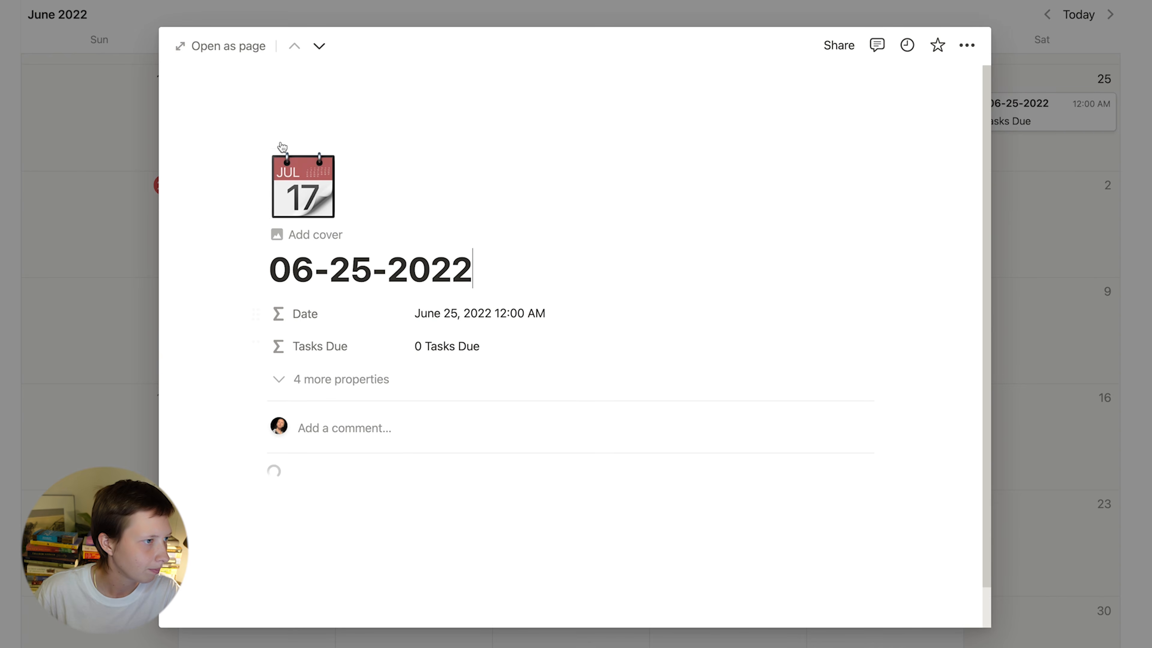
Step: Open the 06-25-2022 entry as a full page and add a quick note named "Random notes go here"
{"action": "left_click", "coordinate": [229, 46]}
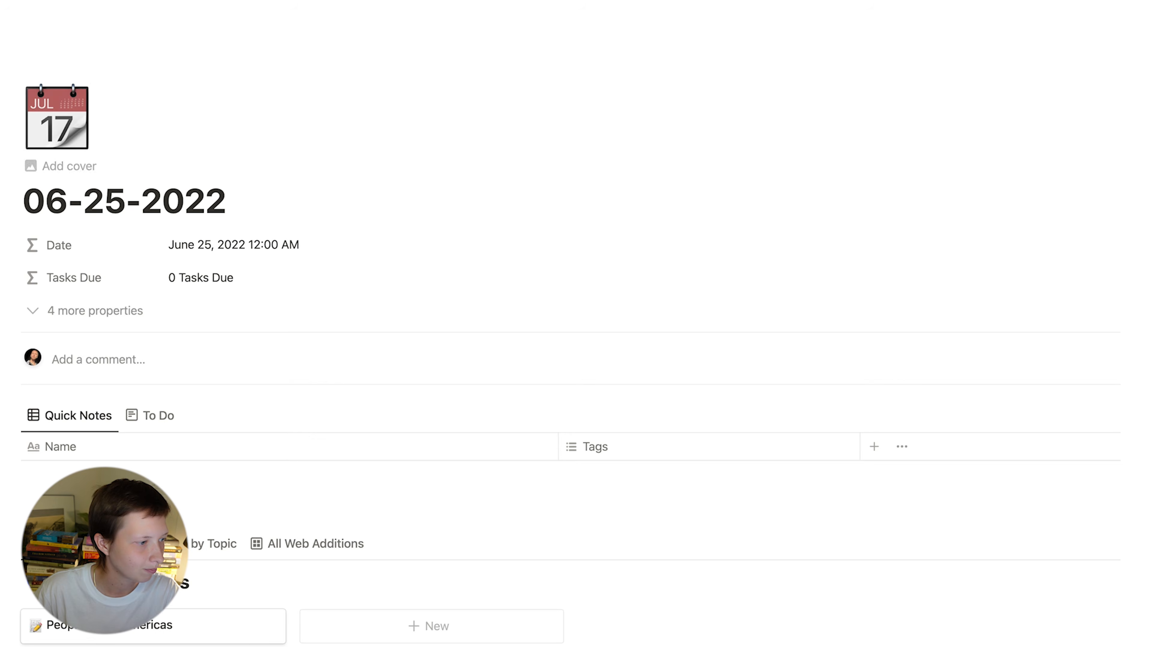
{"action": "scroll", "coordinate": [1067, 237], "scroll_direction": "down", "scroll_amount": 3}
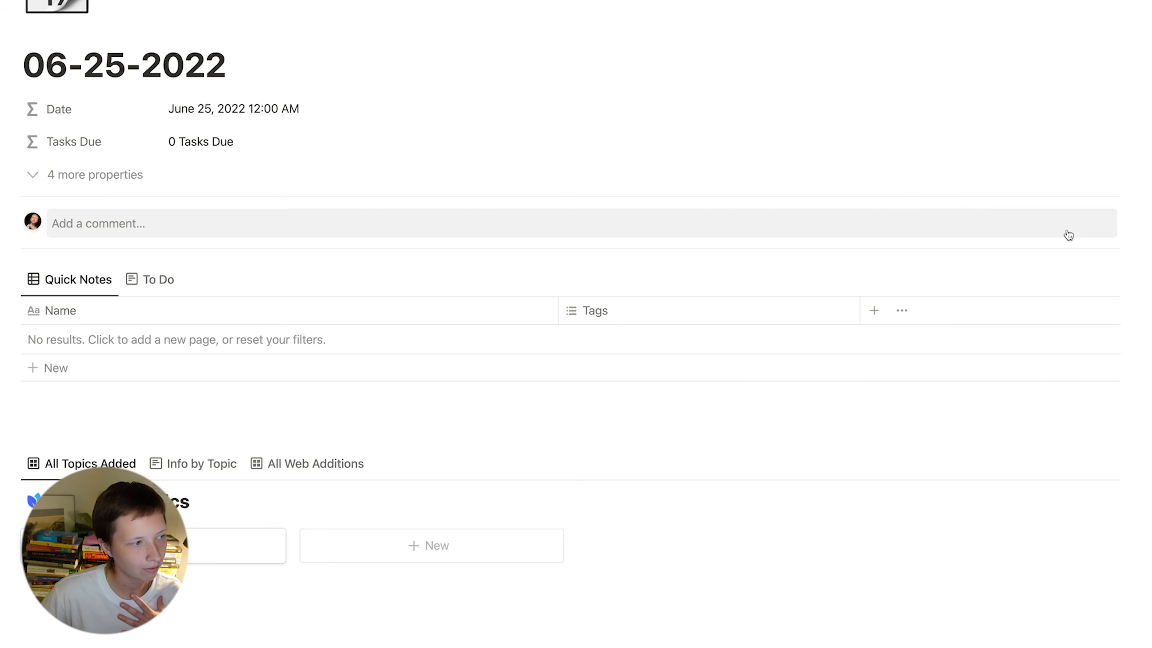
{"action": "scroll", "coordinate": [1068, 236], "scroll_direction": "up", "scroll_amount": 2}
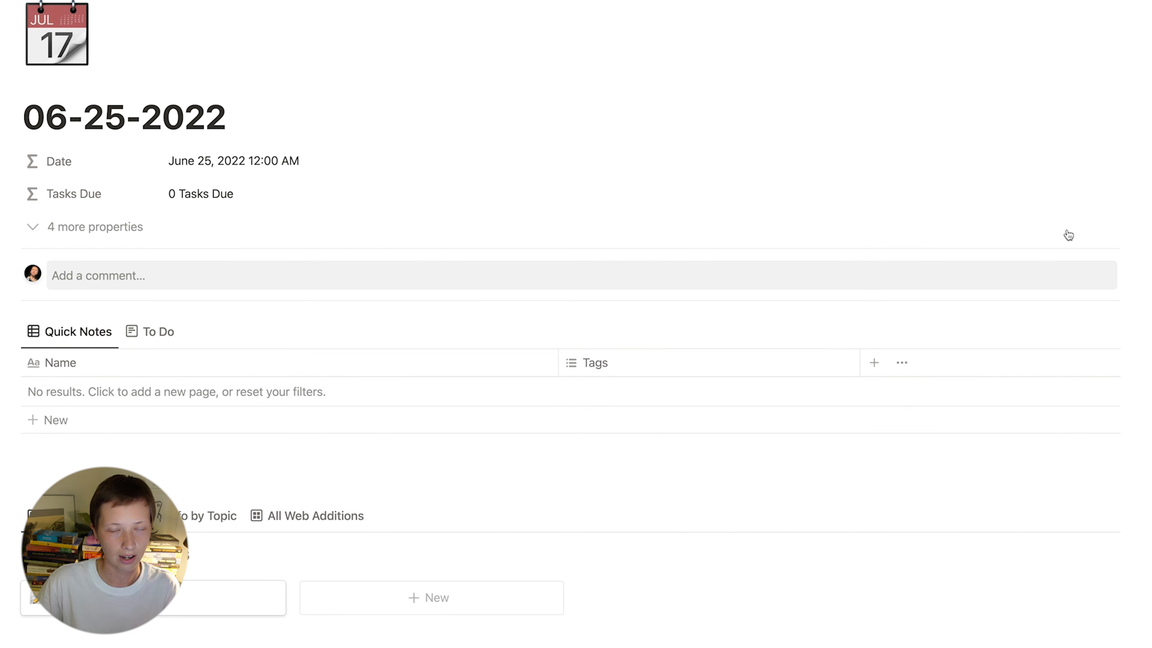
{"action": "left_click", "coordinate": [225, 393]}
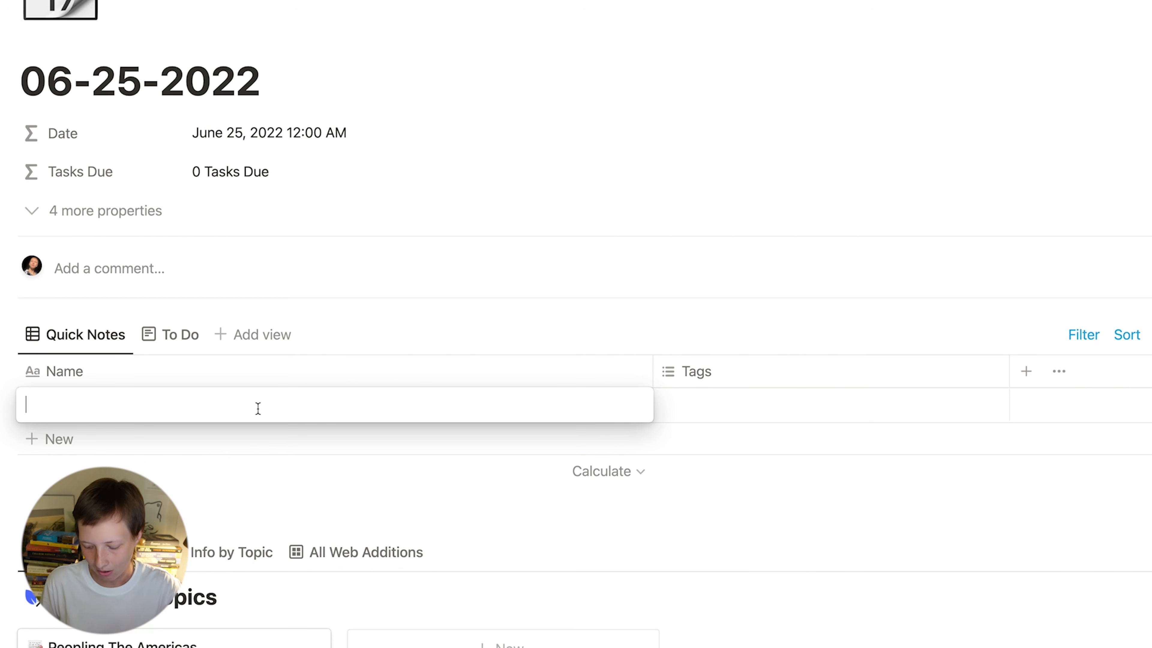
{"action": "type", "text": "ndom note"}
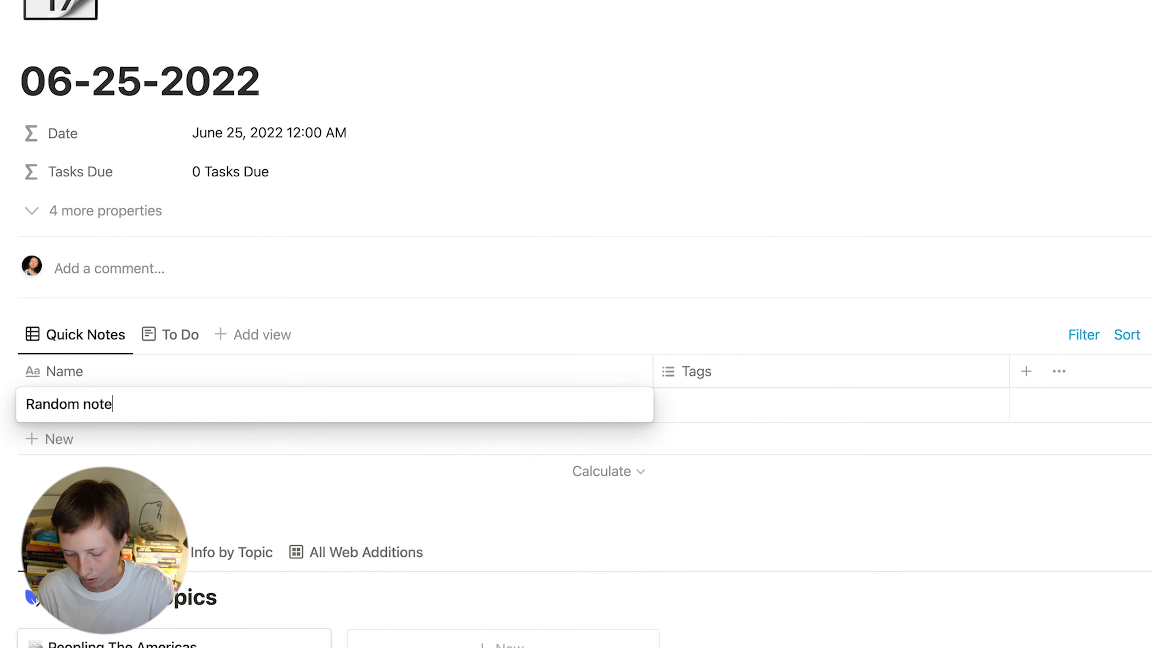
{"action": "type", "text": "s go here"}
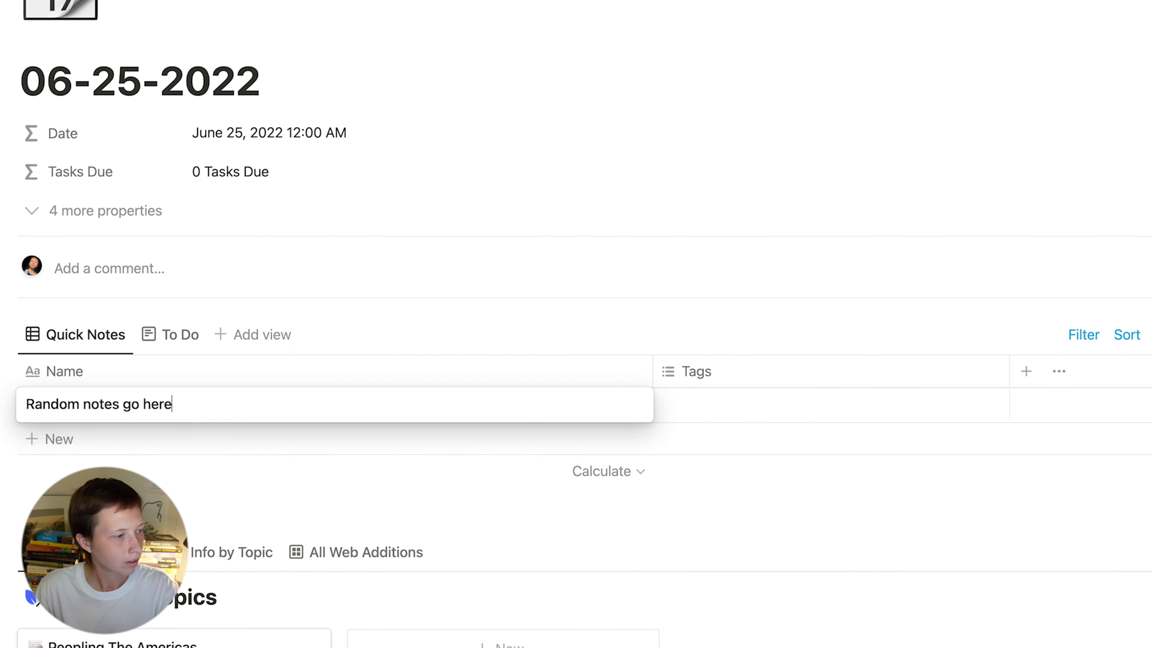
{"action": "left_click", "coordinate": [609, 337]}
Step: Look at the Tags options for the "Random notes go here" note without assigning a tag
{"action": "left_click", "coordinate": [765, 403]}
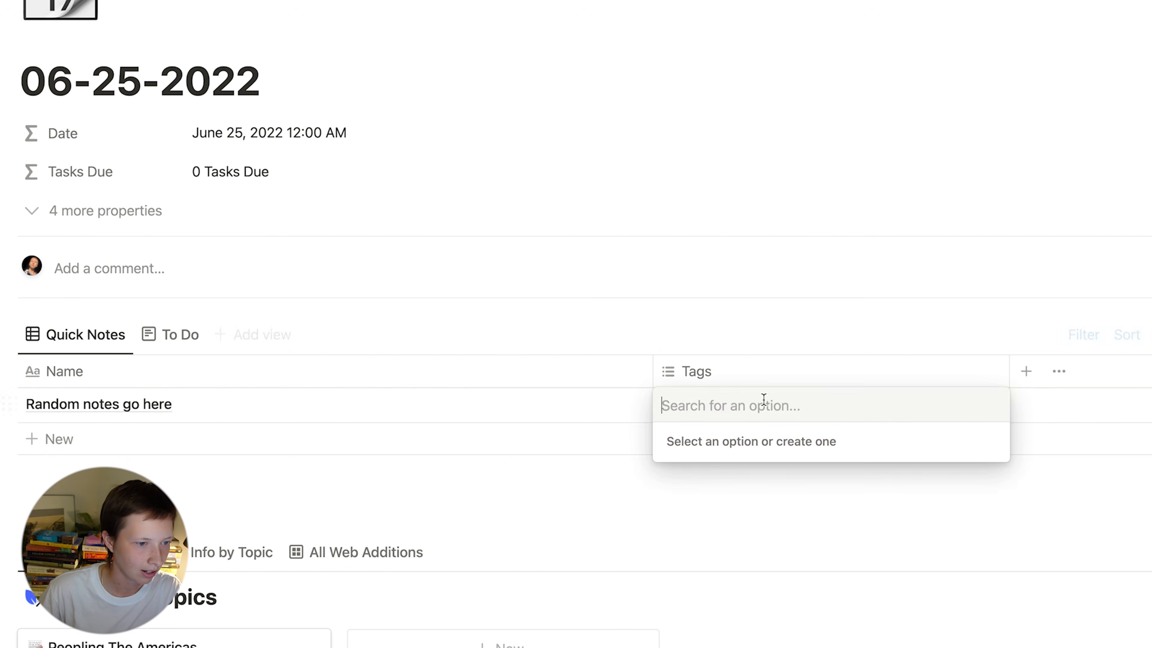
{"action": "left_click", "coordinate": [625, 339]}
{"action": "left_click", "coordinate": [626, 338]}
{"action": "scroll", "coordinate": [462, 425], "scroll_direction": "down", "scroll_amount": 2}
{"action": "left_click", "coordinate": [462, 425]}
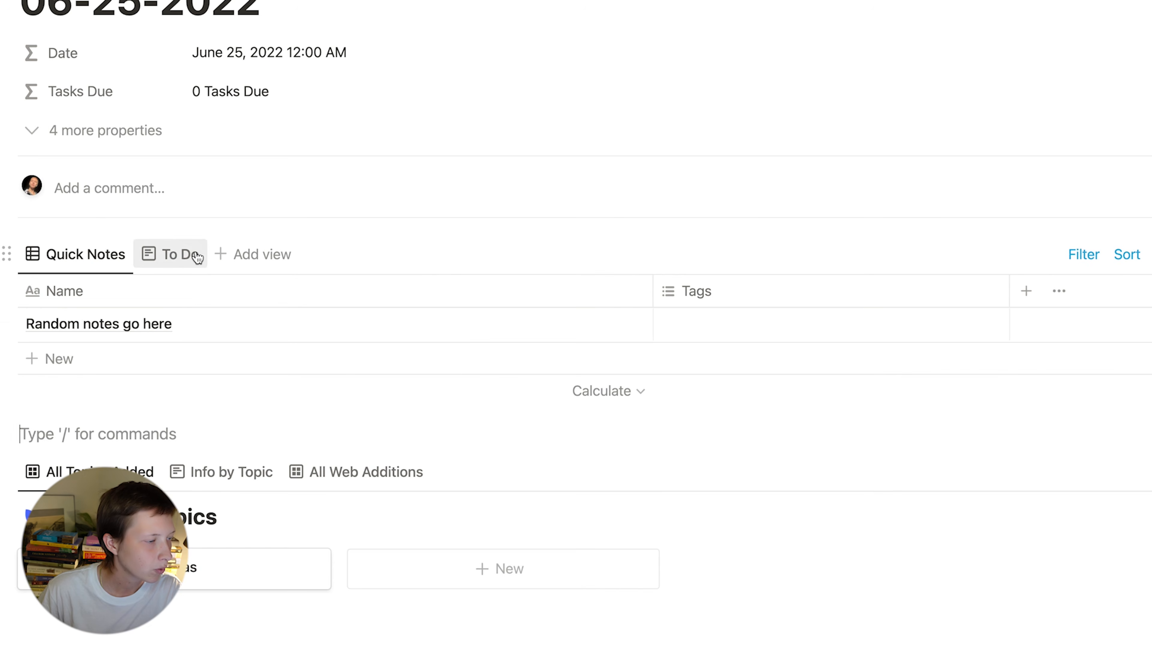
Step: Add a task named "Make dinner for Family" to the To Do view of the 06-25-2022 page
{"action": "left_click", "coordinate": [180, 257]}
{"action": "scroll", "coordinate": [180, 258], "scroll_direction": "up", "scroll_amount": 3}
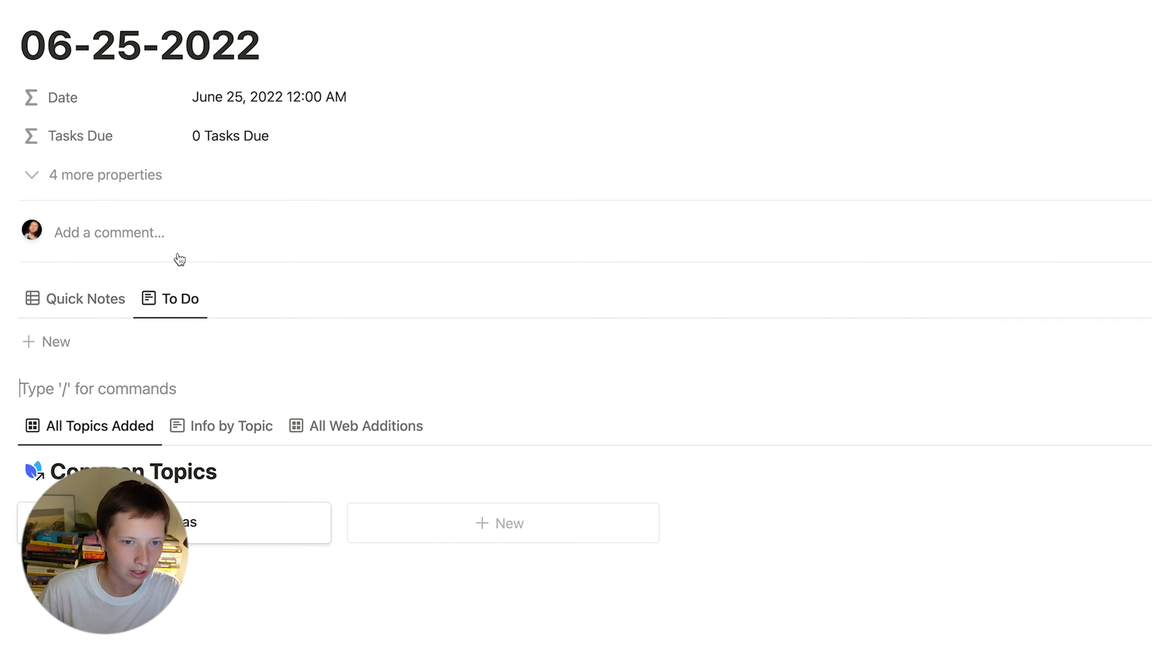
{"action": "scroll", "coordinate": [177, 260], "scroll_direction": "down", "scroll_amount": 2}
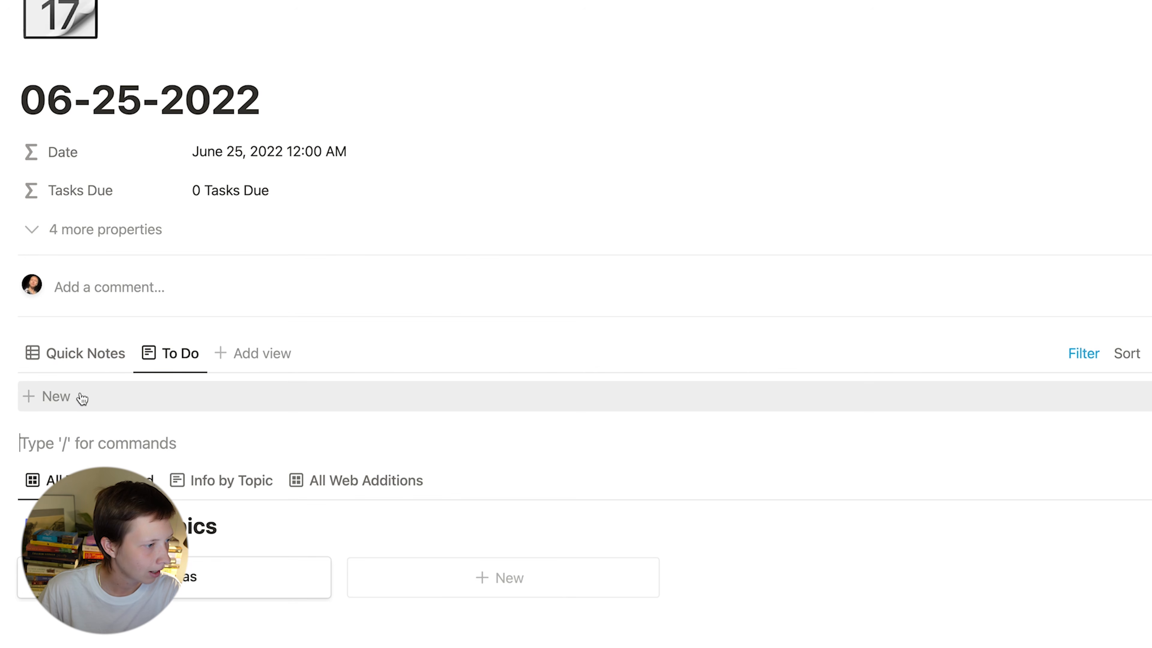
{"action": "left_click", "coordinate": [105, 397]}
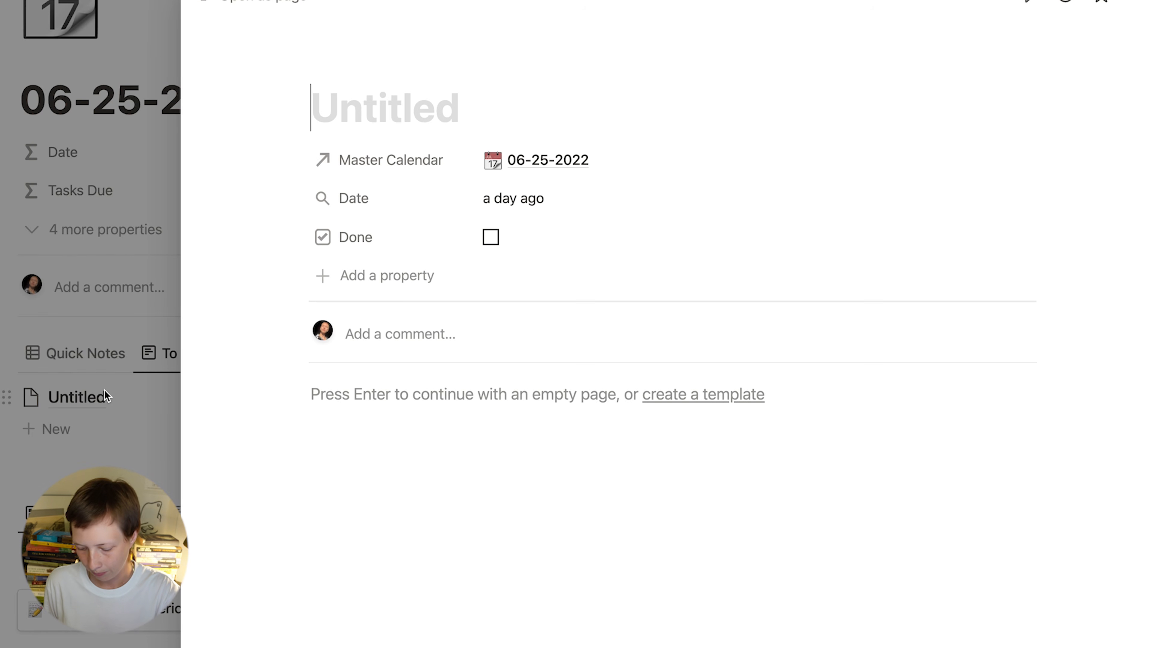
{"action": "type", "text": "Make dinner"}
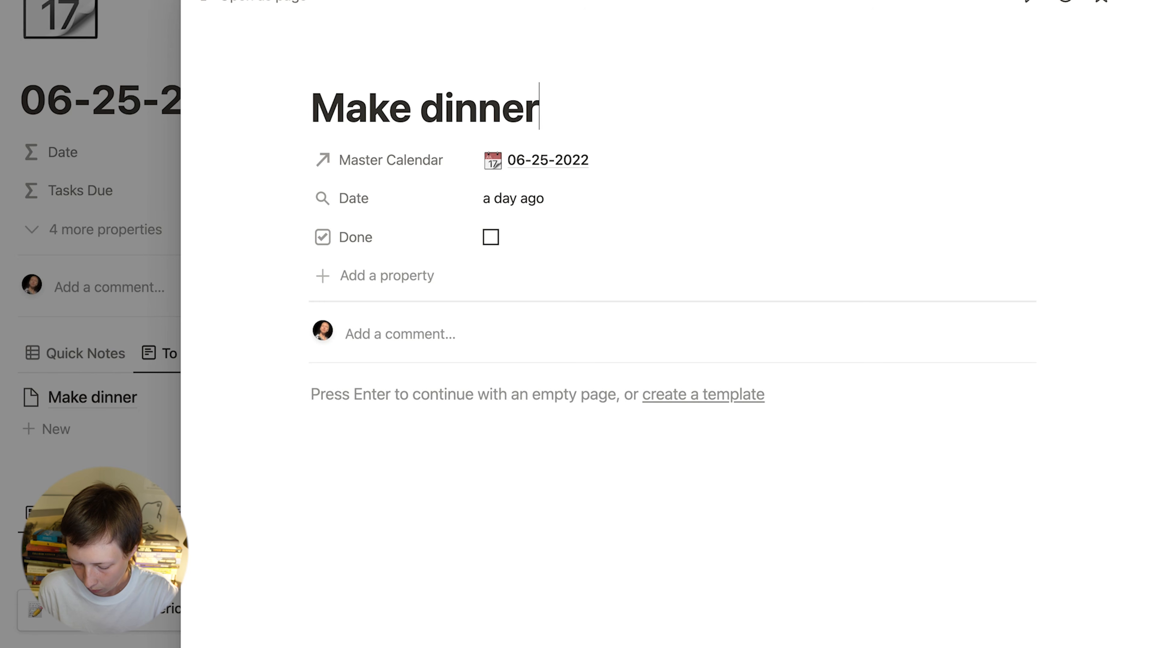
{"action": "type", "text": " for Family"}
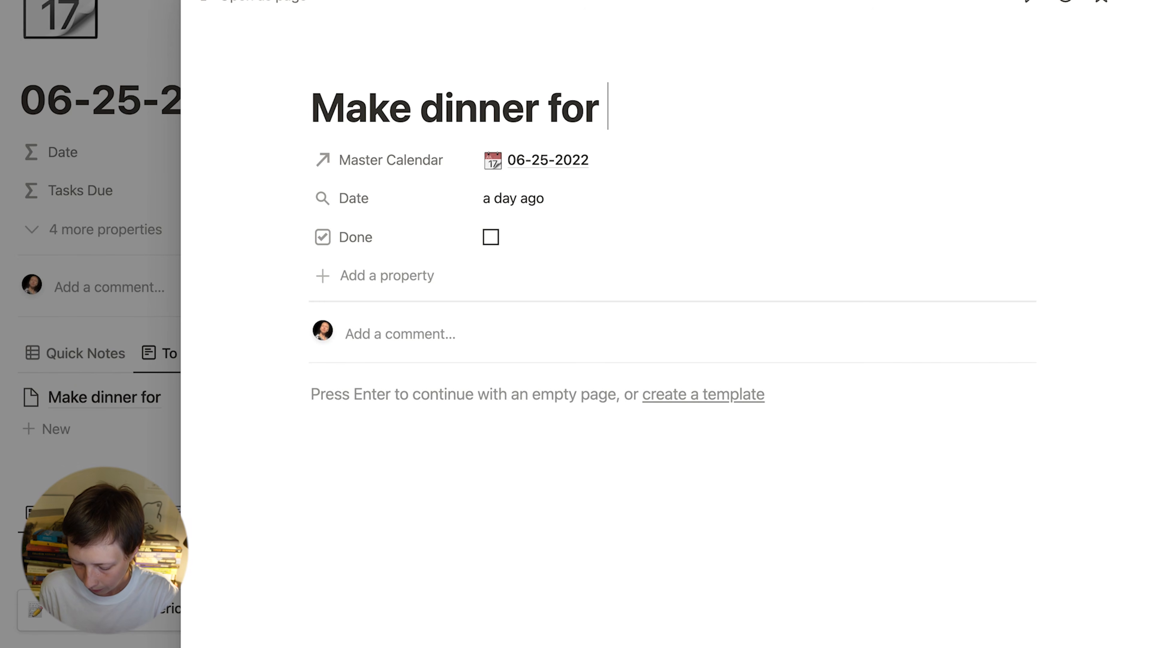
{"action": "key", "text": "Escape"}
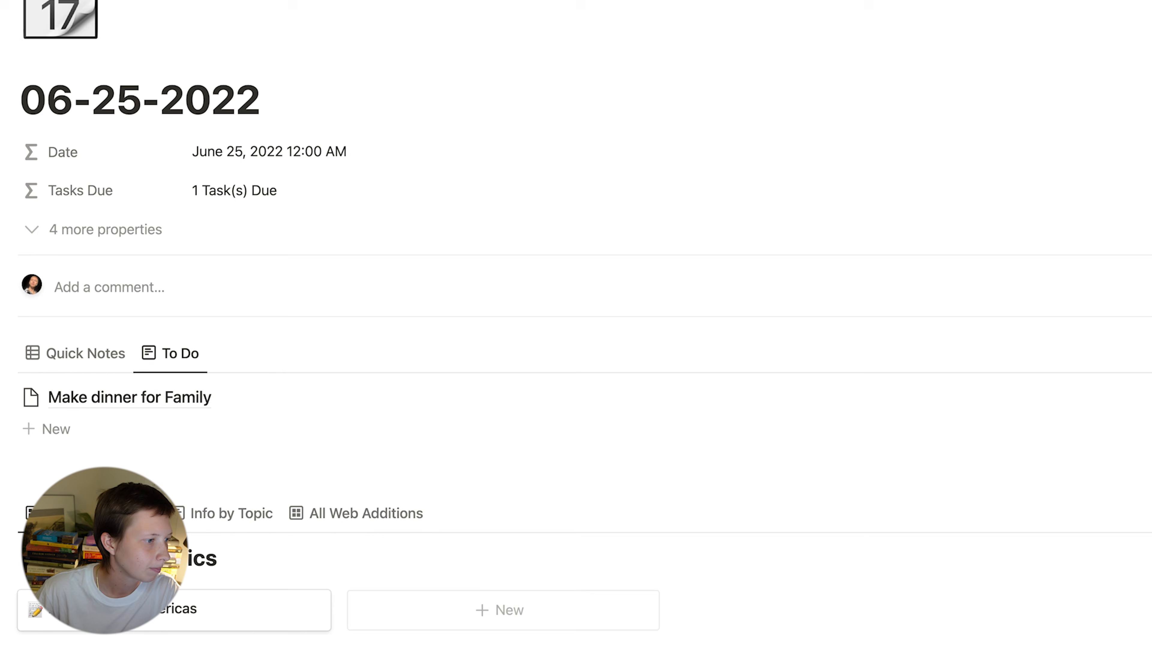
Step: Try marking the "Make dinner for Family" task as done, and clear the mark again
{"action": "scroll", "coordinate": [576, 318], "scroll_direction": "down", "scroll_amount": 3}
{"action": "scroll", "coordinate": [445, 260], "scroll_direction": "up", "scroll_amount": 2}
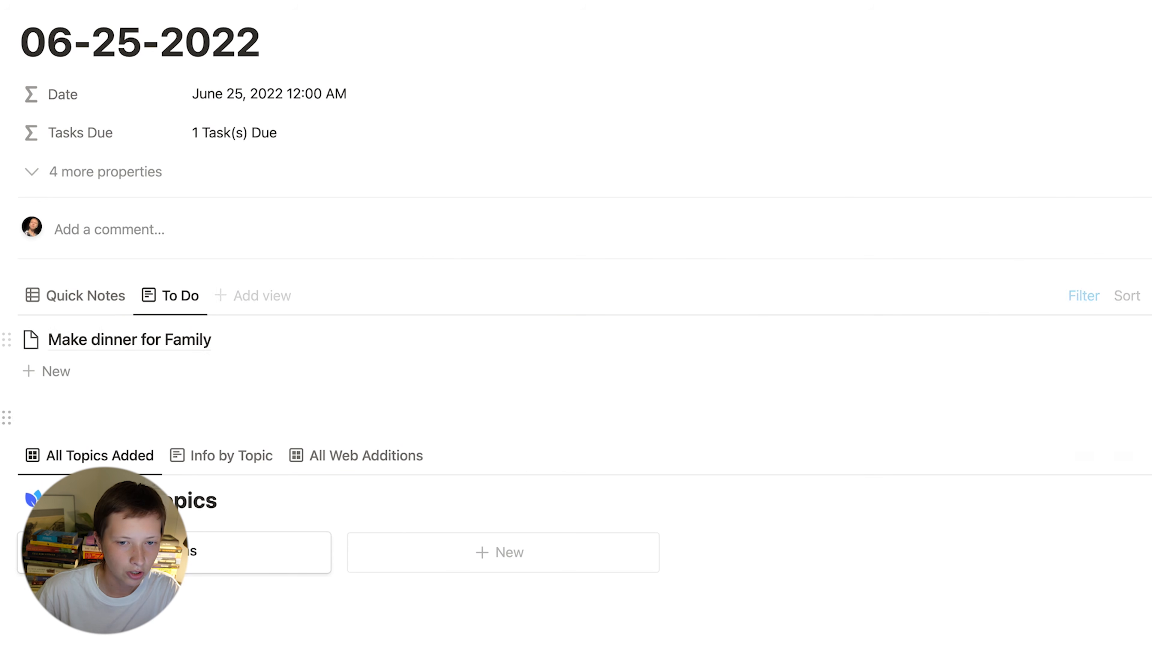
{"action": "left_click", "coordinate": [1112, 341]}
{"action": "left_click", "coordinate": [1112, 341]}
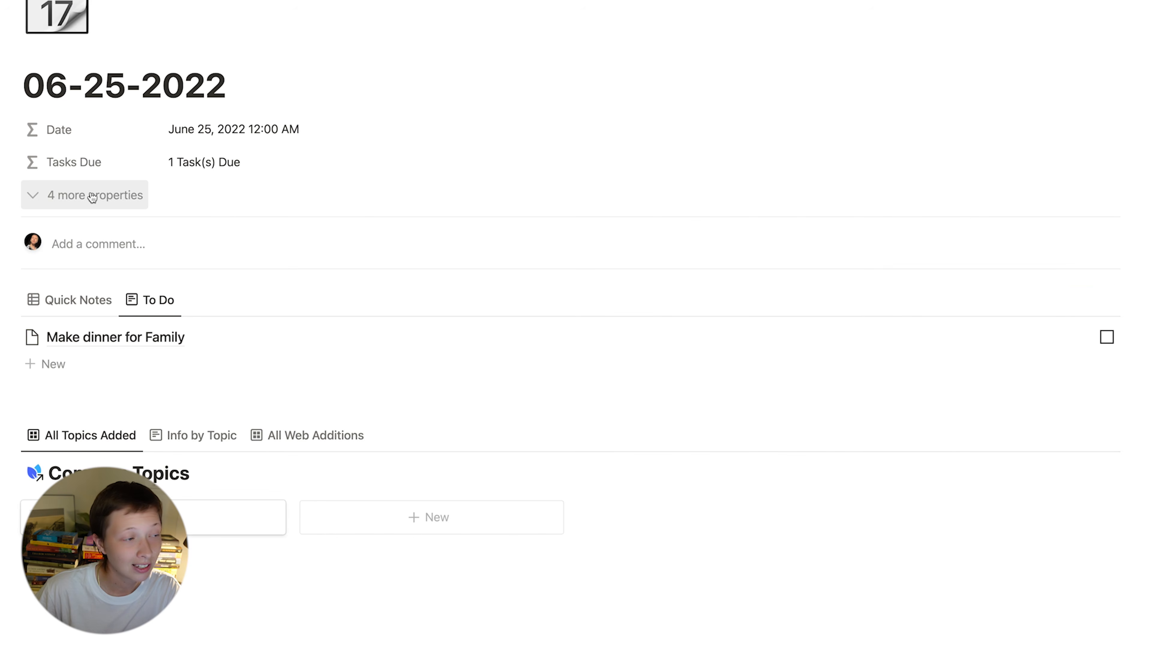
Step: Return to the Master Calendar and check the tasks due on the 06-25-2022 entry
{"action": "scroll", "coordinate": [90, 197], "scroll_direction": "up", "scroll_amount": 3}
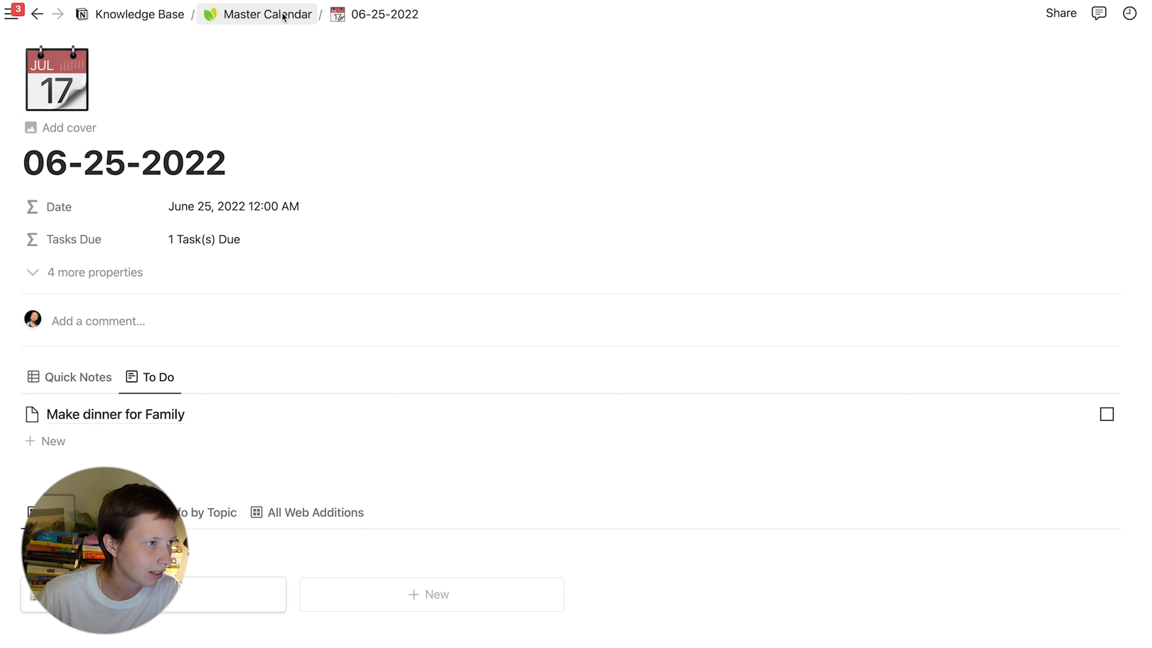
{"action": "left_click", "coordinate": [282, 16]}
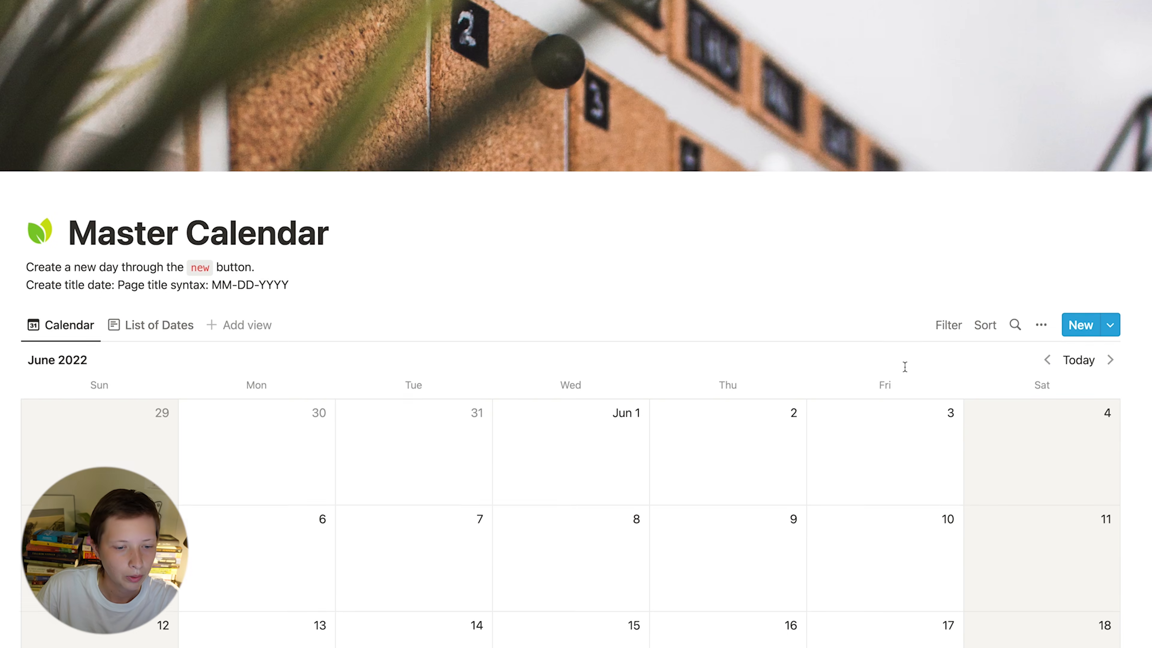
{"action": "scroll", "coordinate": [905, 367], "scroll_direction": "down", "scroll_amount": 8}
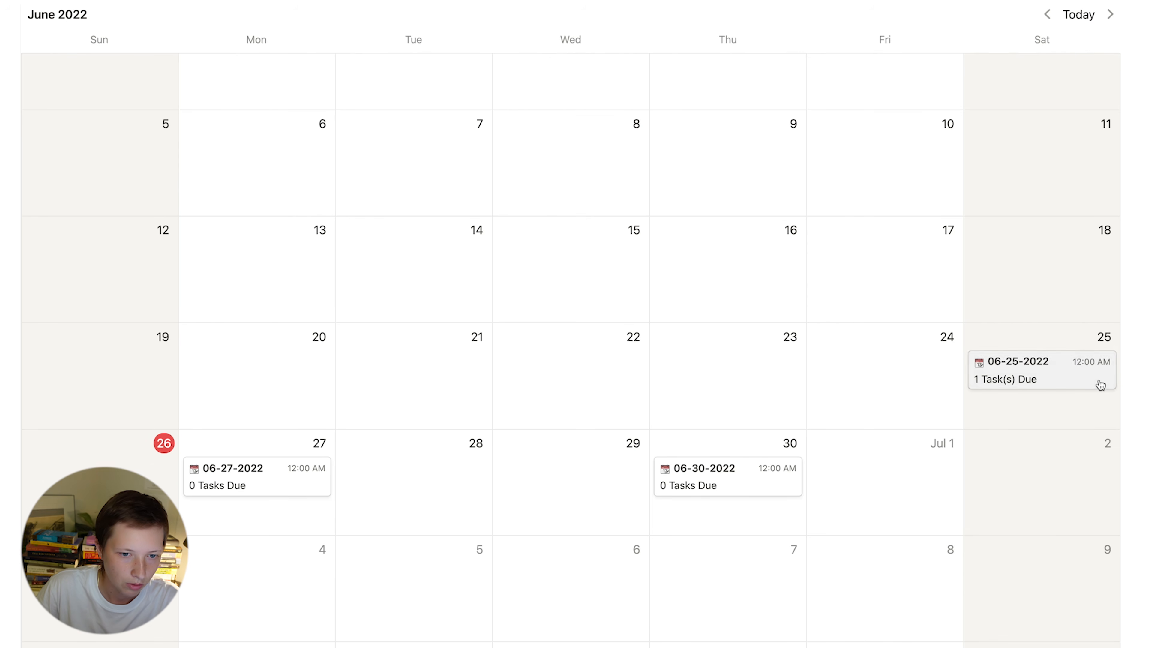
Step: Open the 06-25-2022 entry as a full page and look through its linked "Peopling The Americas" topic
{"action": "left_click", "coordinate": [1013, 380]}
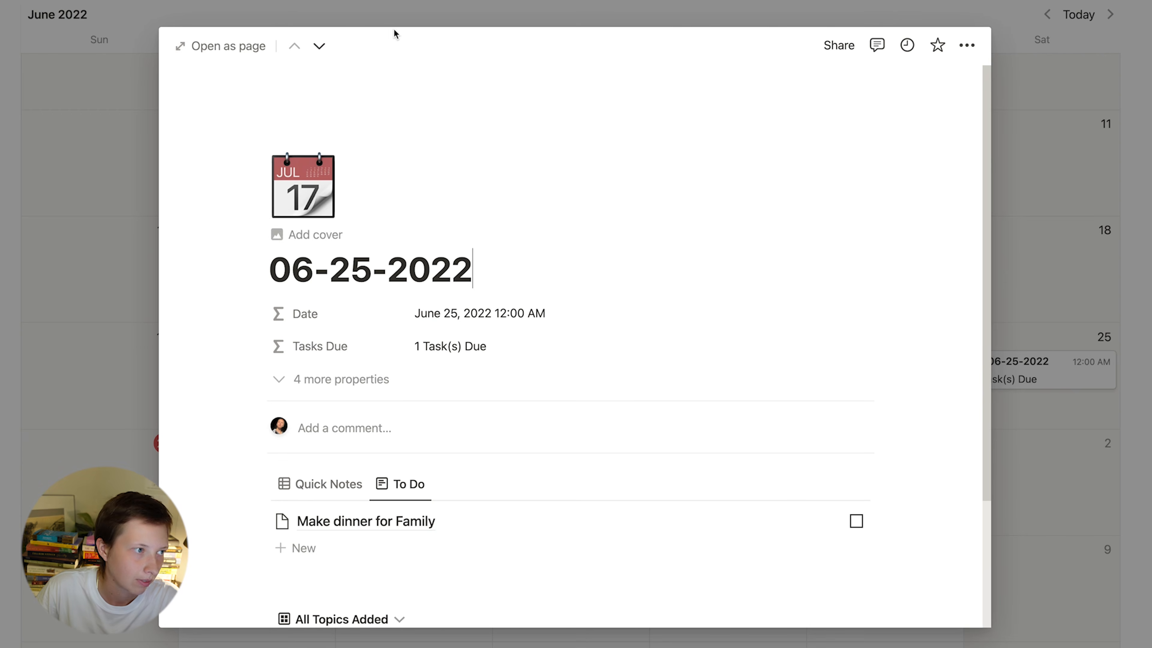
{"action": "left_click", "coordinate": [216, 47]}
{"action": "scroll", "coordinate": [522, 396], "scroll_direction": "down", "scroll_amount": 4}
{"action": "scroll", "coordinate": [522, 396], "scroll_direction": "down", "scroll_amount": 1}
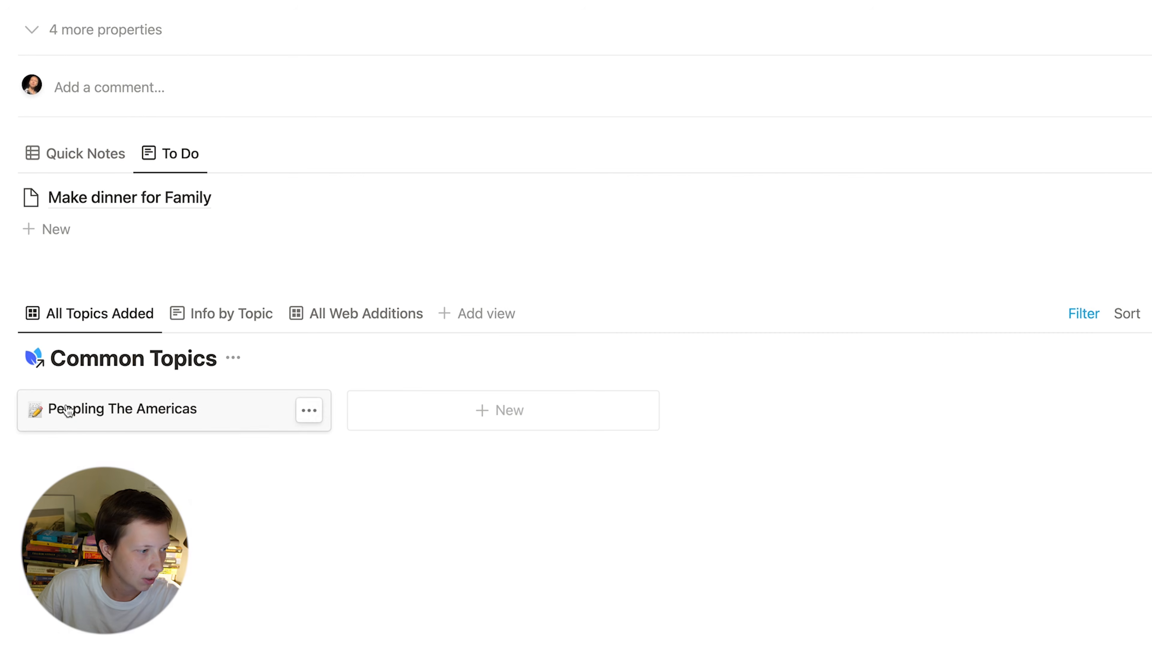
{"action": "left_click", "coordinate": [68, 410]}
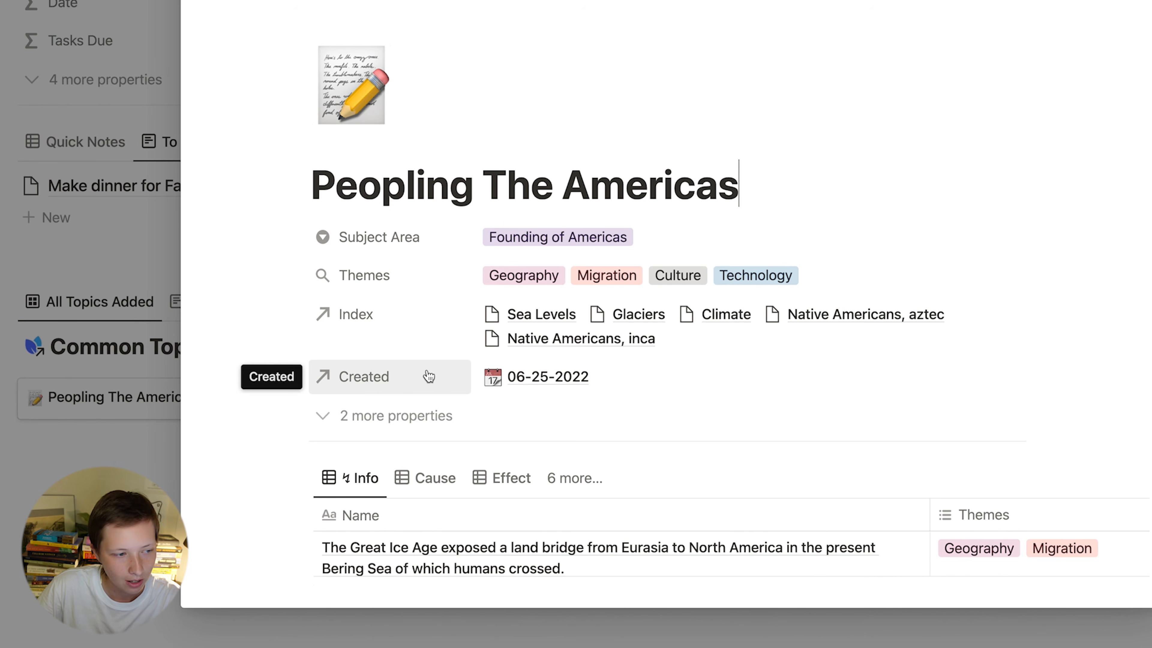
{"action": "scroll", "coordinate": [582, 396], "scroll_direction": "down", "scroll_amount": 5}
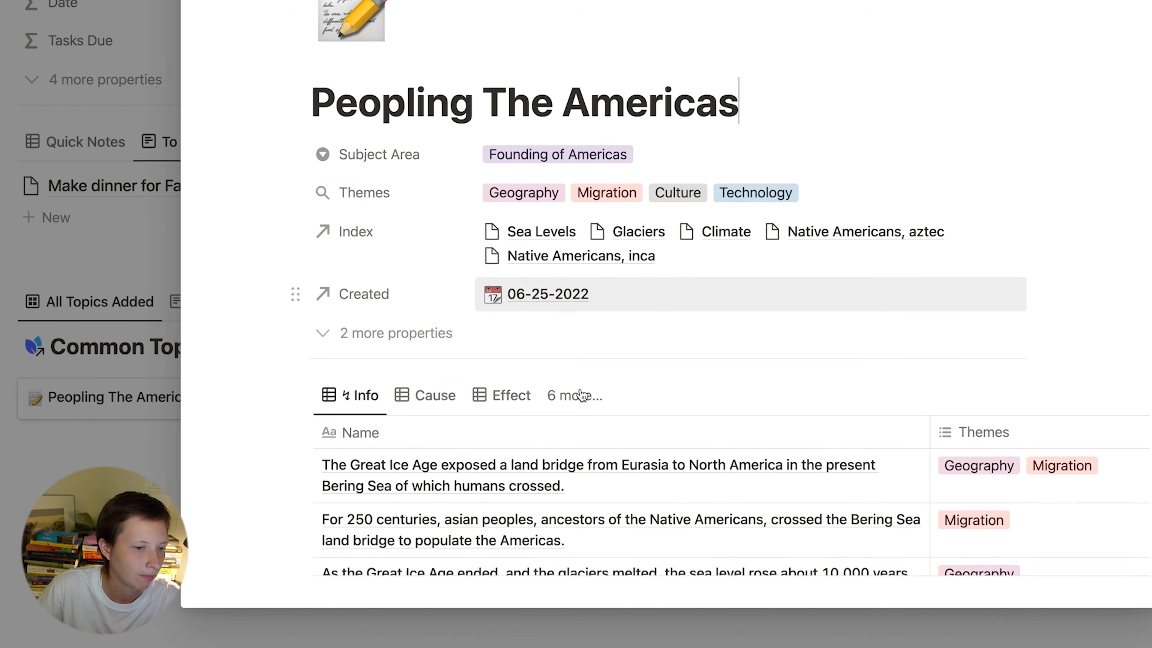
{"action": "left_click", "coordinate": [113, 410]}
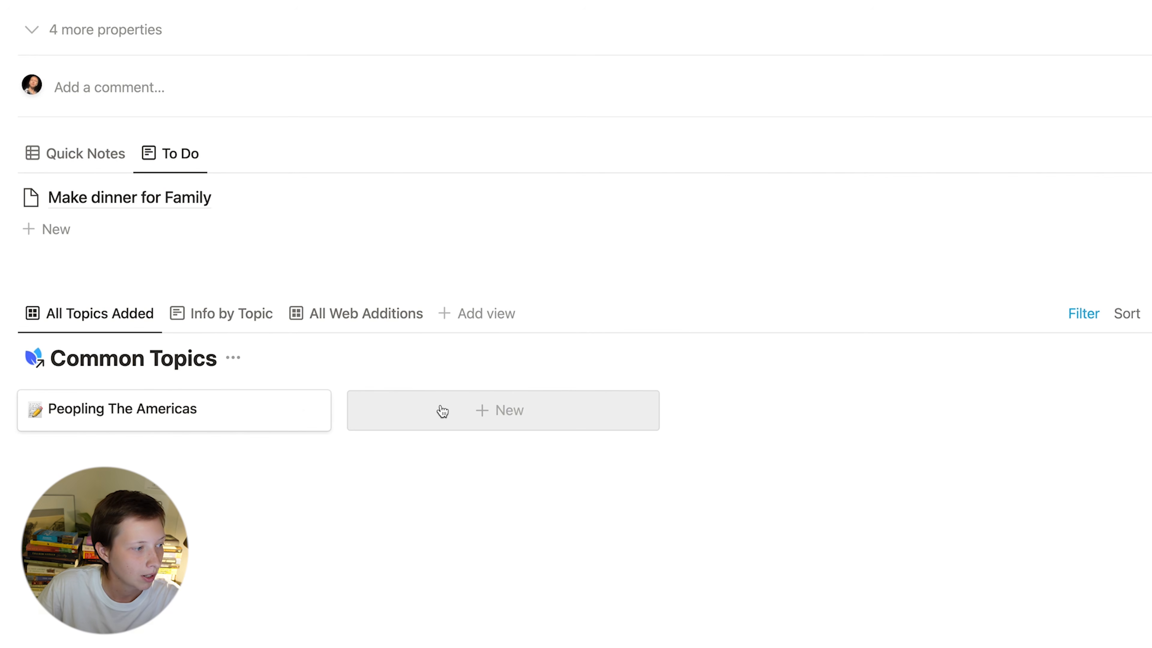
Step: Look at the template choices for a new topic on the 06-25-2022 page without creating one, and check its All Web Additions view
{"action": "left_click", "coordinate": [417, 415]}
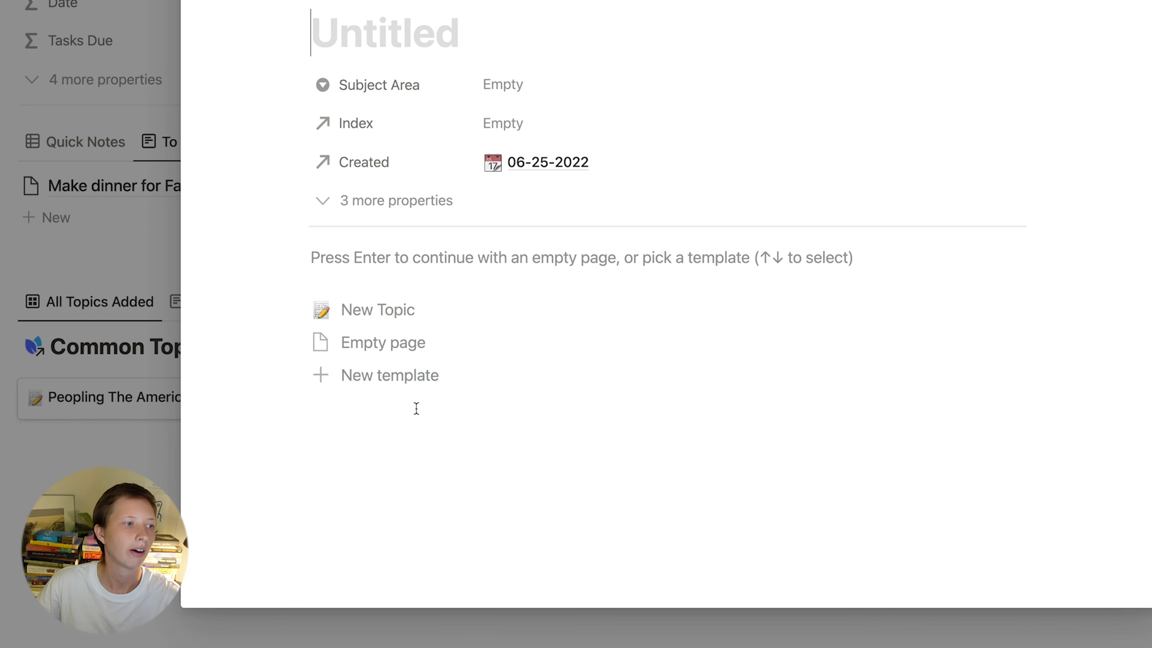
{"action": "key", "text": "Escape"}
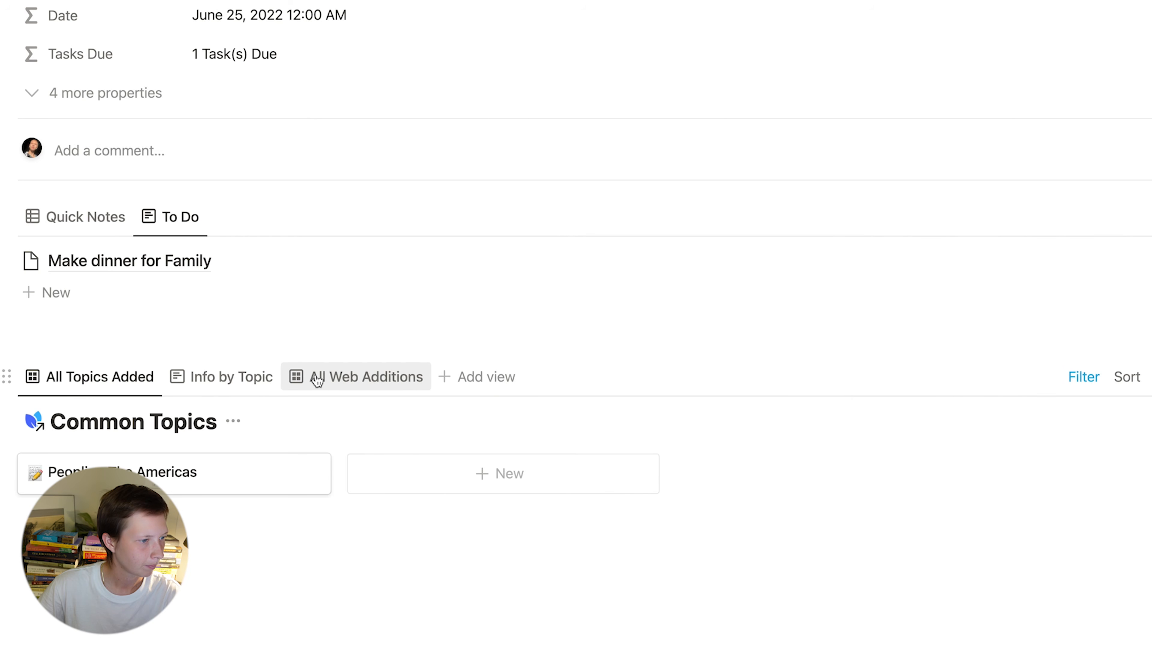
{"action": "left_click", "coordinate": [317, 379]}
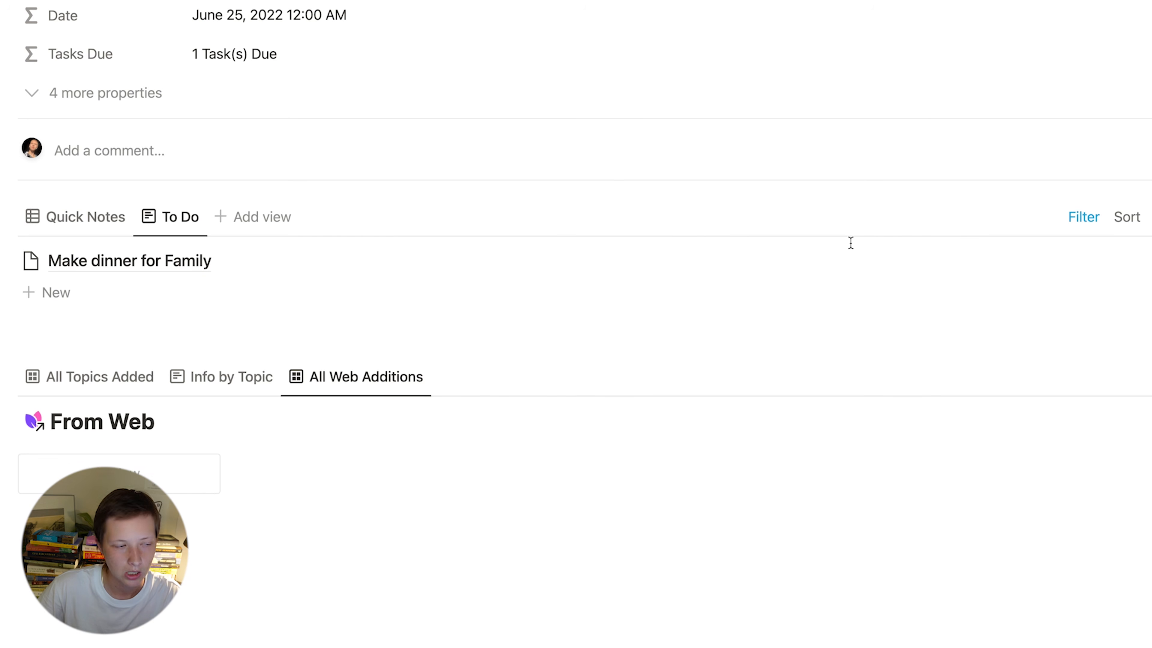
{"action": "left_click", "coordinate": [99, 377]}
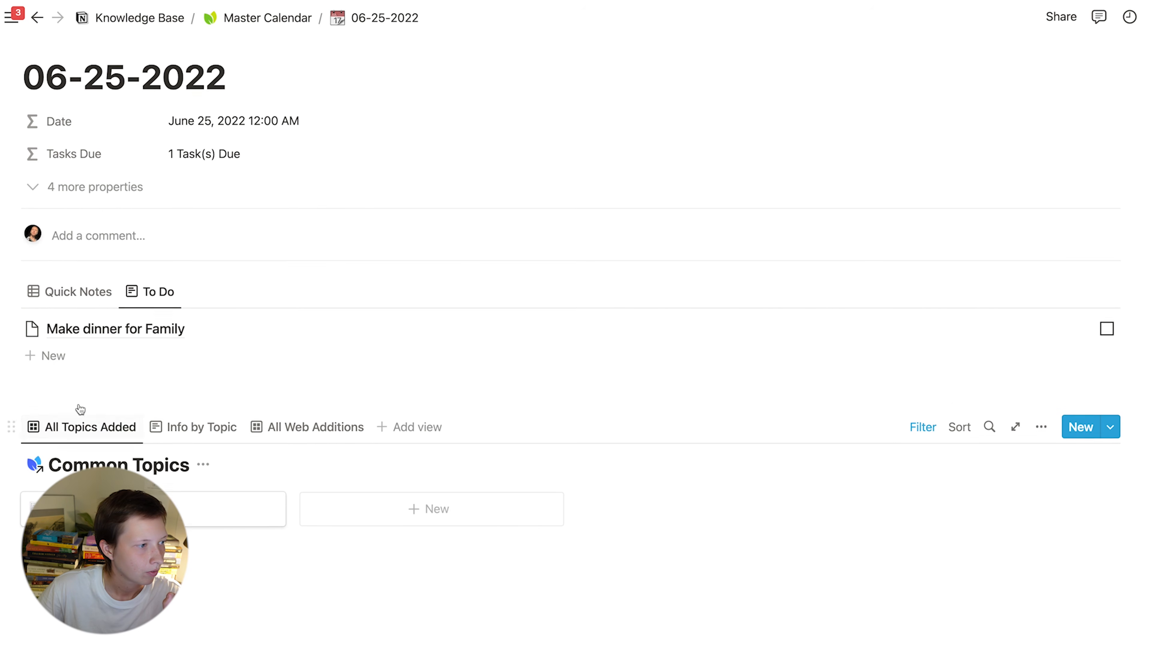
Step: Open the 06-27-2022 entry from the Master Calendar as a full page and examine its All Web Additions view
{"action": "scroll", "coordinate": [226, 223], "scroll_direction": "up", "scroll_amount": 3}
{"action": "left_click", "coordinate": [267, 18]}
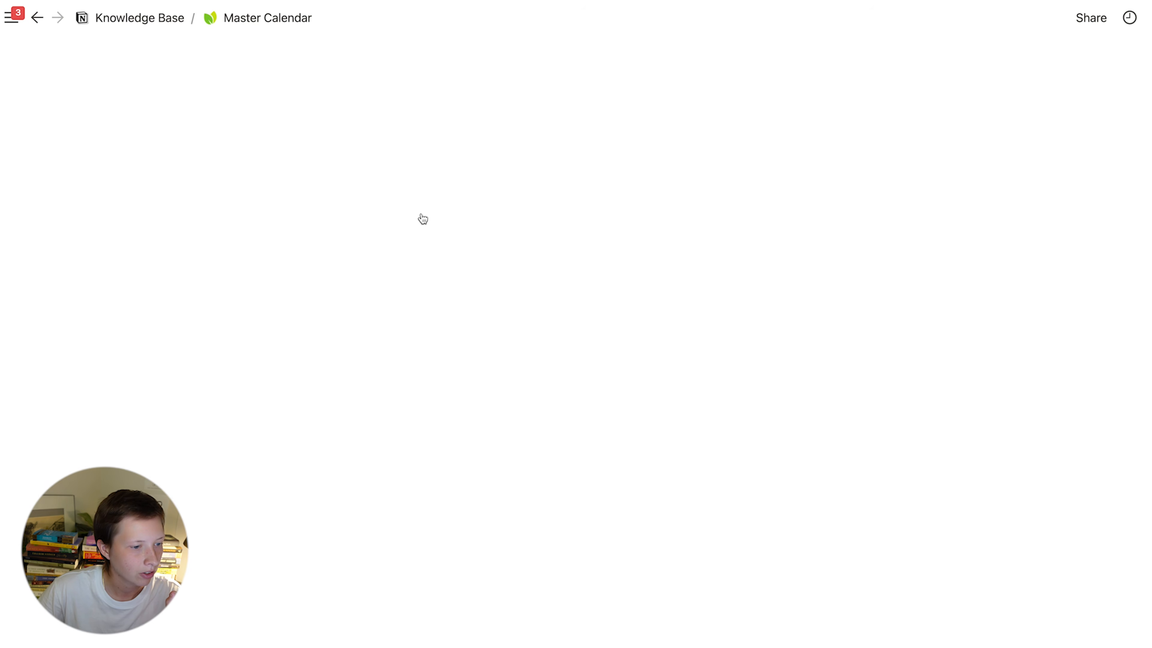
{"action": "scroll", "coordinate": [466, 333], "scroll_direction": "down", "scroll_amount": 5}
{"action": "left_click", "coordinate": [231, 431]}
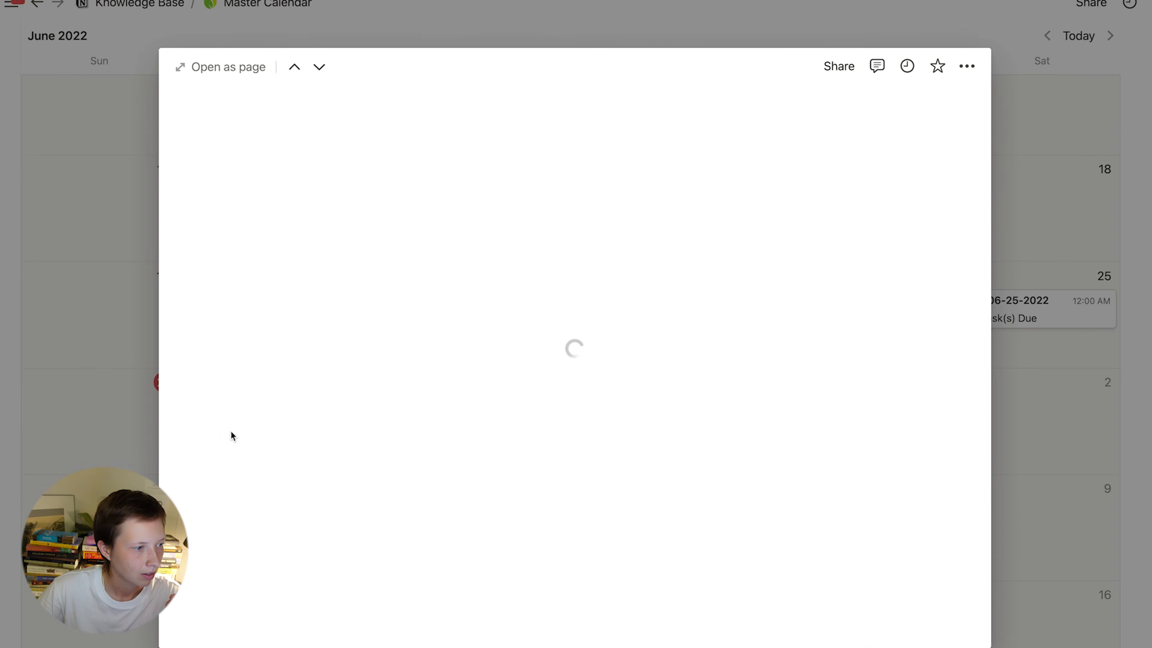
{"action": "left_click", "coordinate": [209, 66]}
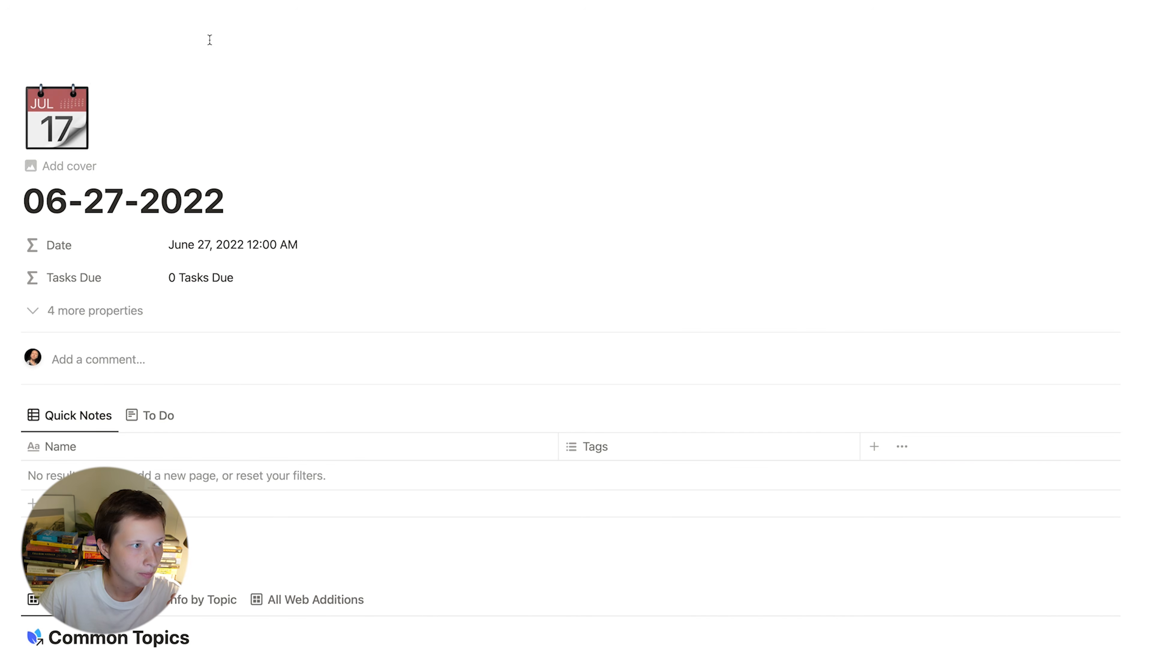
{"action": "scroll", "coordinate": [321, 137], "scroll_direction": "down", "scroll_amount": 3}
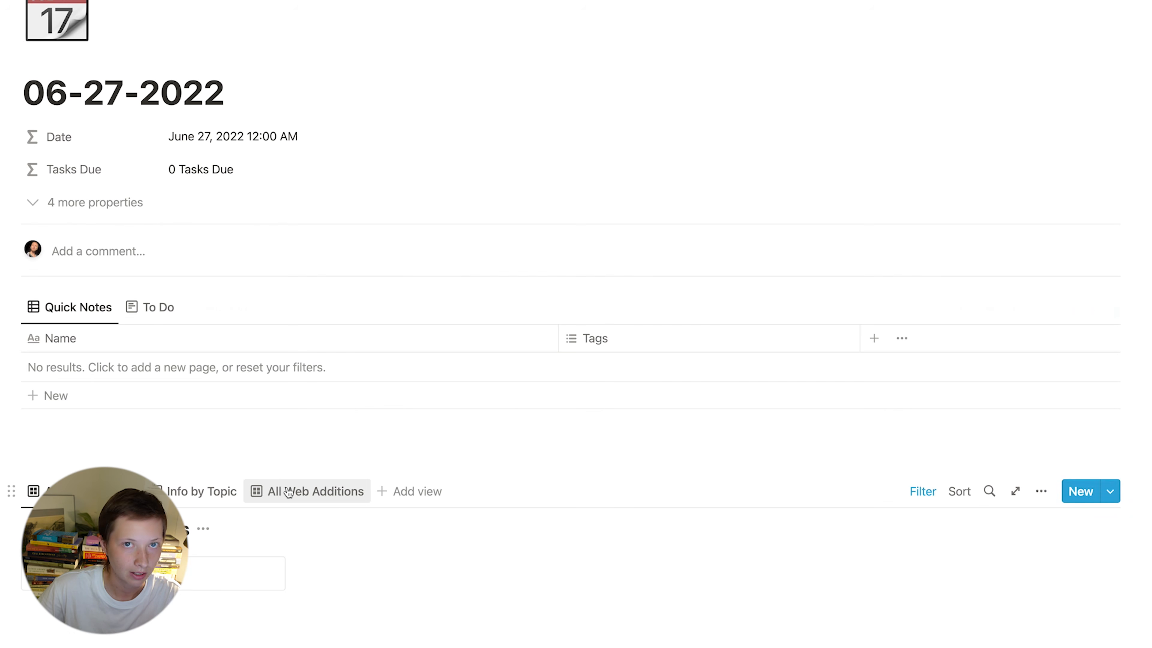
{"action": "left_click", "coordinate": [288, 491]}
{"action": "scroll", "coordinate": [289, 492], "scroll_direction": "down", "scroll_amount": 5}
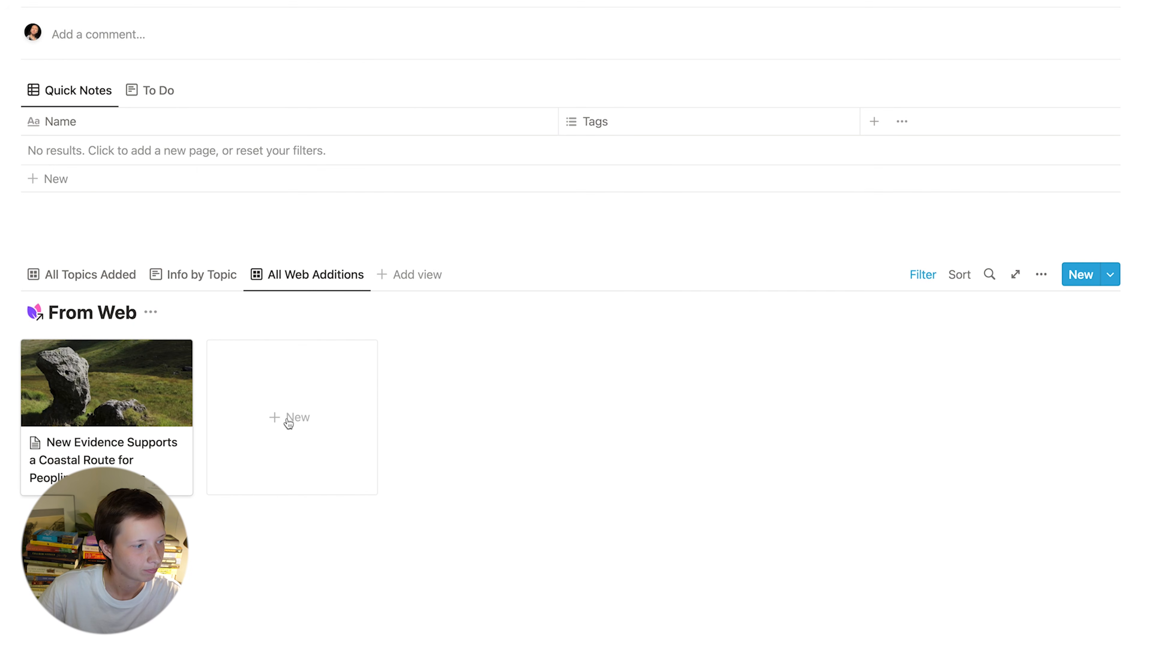
{"action": "scroll", "coordinate": [288, 423], "scroll_direction": "up", "scroll_amount": 8}
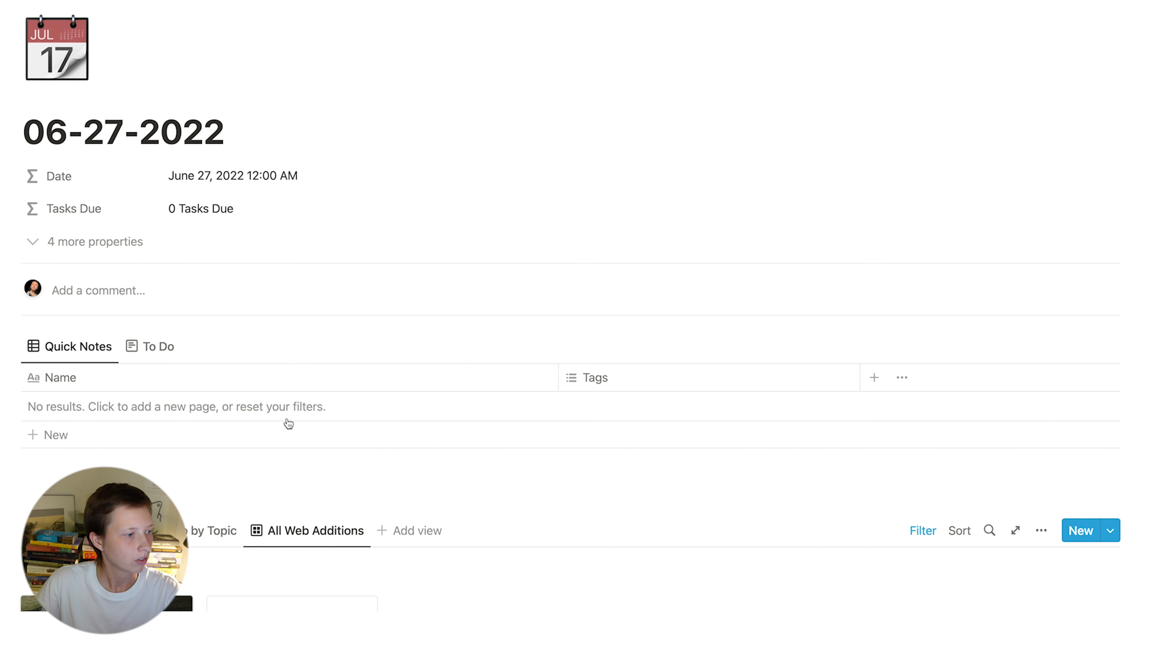
Step: Return to the Master Calendar and review the day entries for June 2022
{"action": "left_click", "coordinate": [272, 18]}
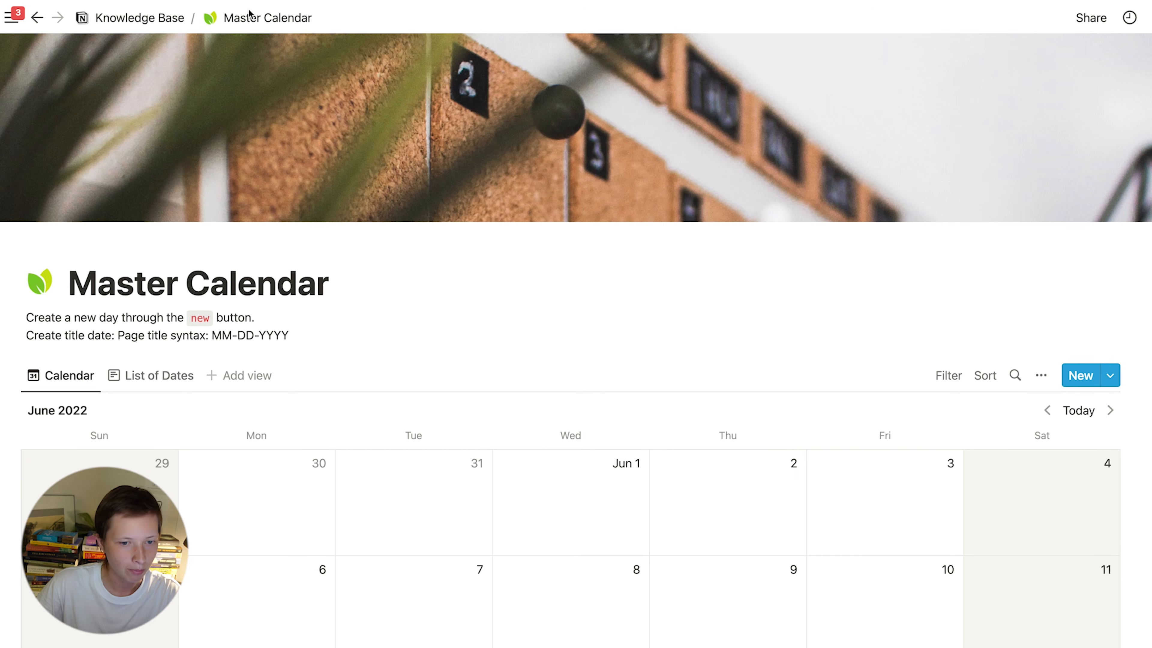
{"action": "scroll", "coordinate": [582, 356], "scroll_direction": "down", "scroll_amount": 5}
{"action": "scroll", "coordinate": [583, 351], "scroll_direction": "down", "scroll_amount": 5}
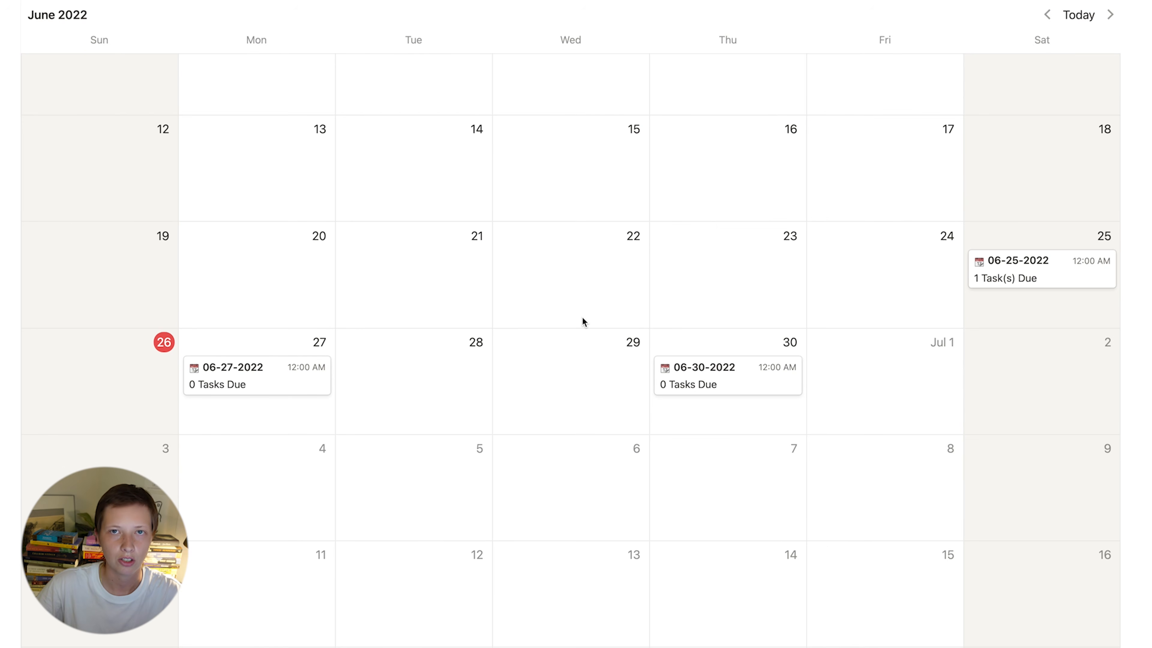
{"action": "scroll", "coordinate": [582, 320], "scroll_direction": "up", "scroll_amount": 8}
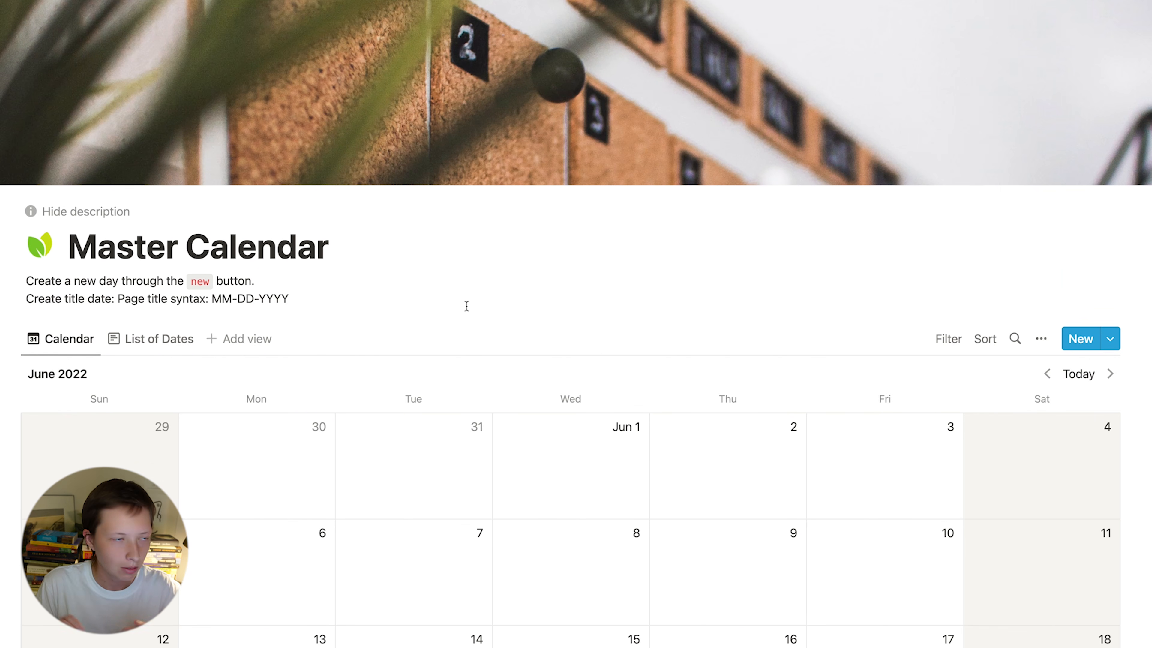
{"action": "scroll", "coordinate": [467, 306], "scroll_direction": "up", "scroll_amount": 2}
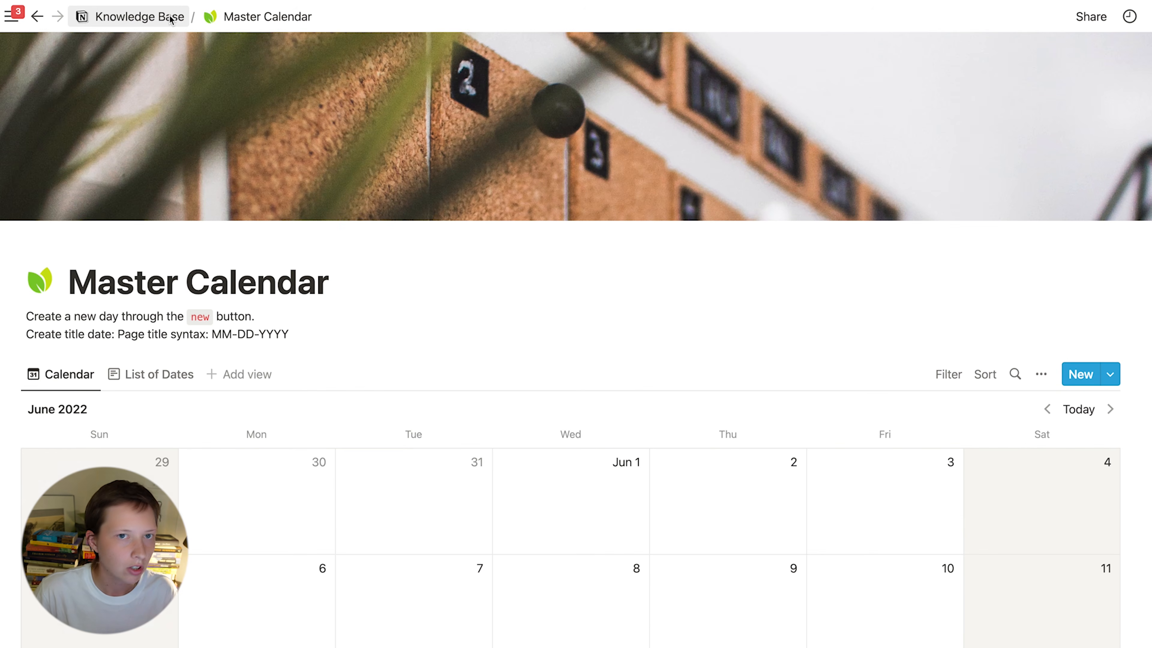
Step: Go to the Knowledge Base home page, view the Common Topics page, and return to the home page
{"action": "left_click", "coordinate": [170, 18]}
{"action": "scroll", "coordinate": [699, 339], "scroll_direction": "down", "scroll_amount": 5}
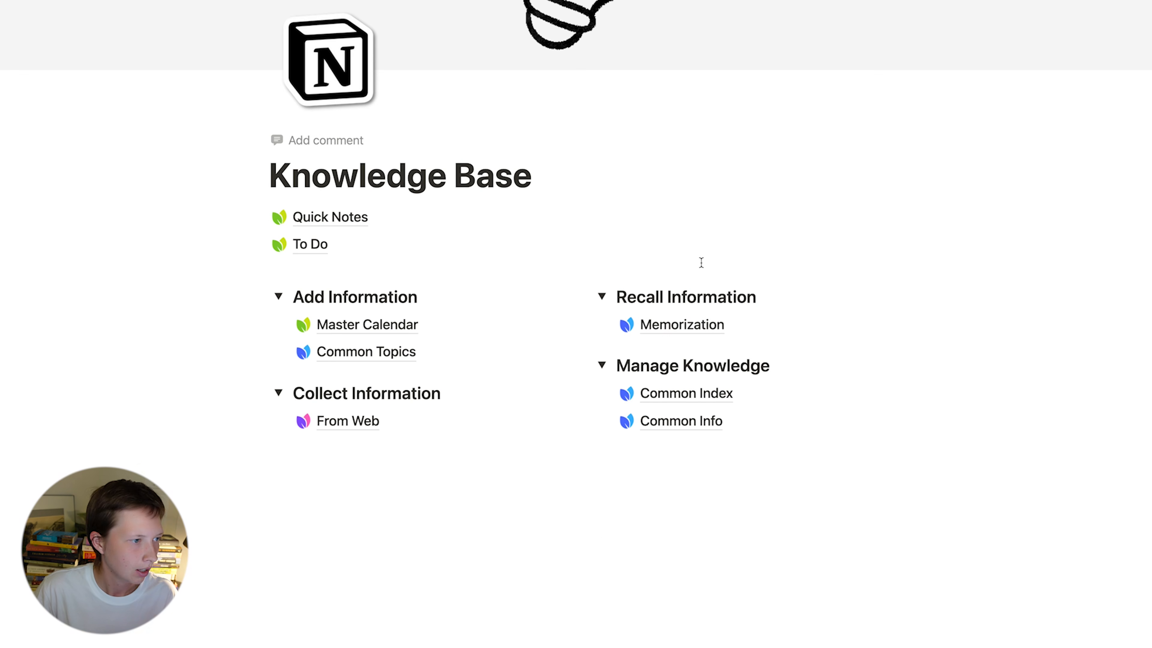
{"action": "scroll", "coordinate": [834, 327], "scroll_direction": "up", "scroll_amount": 4}
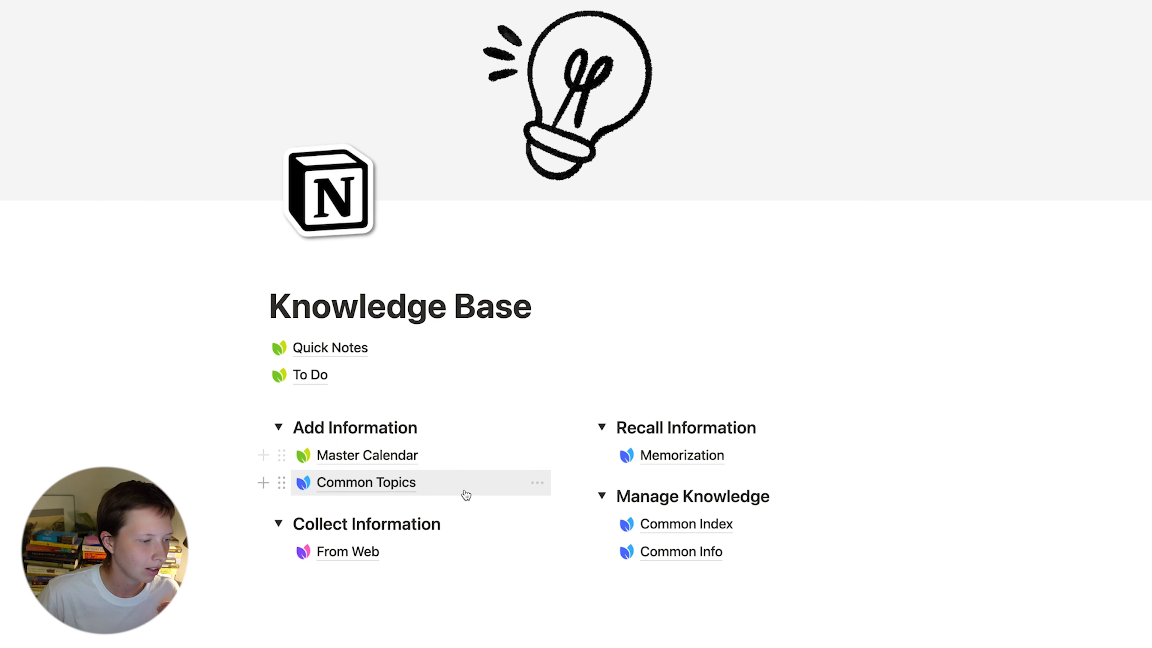
{"action": "left_click", "coordinate": [447, 493]}
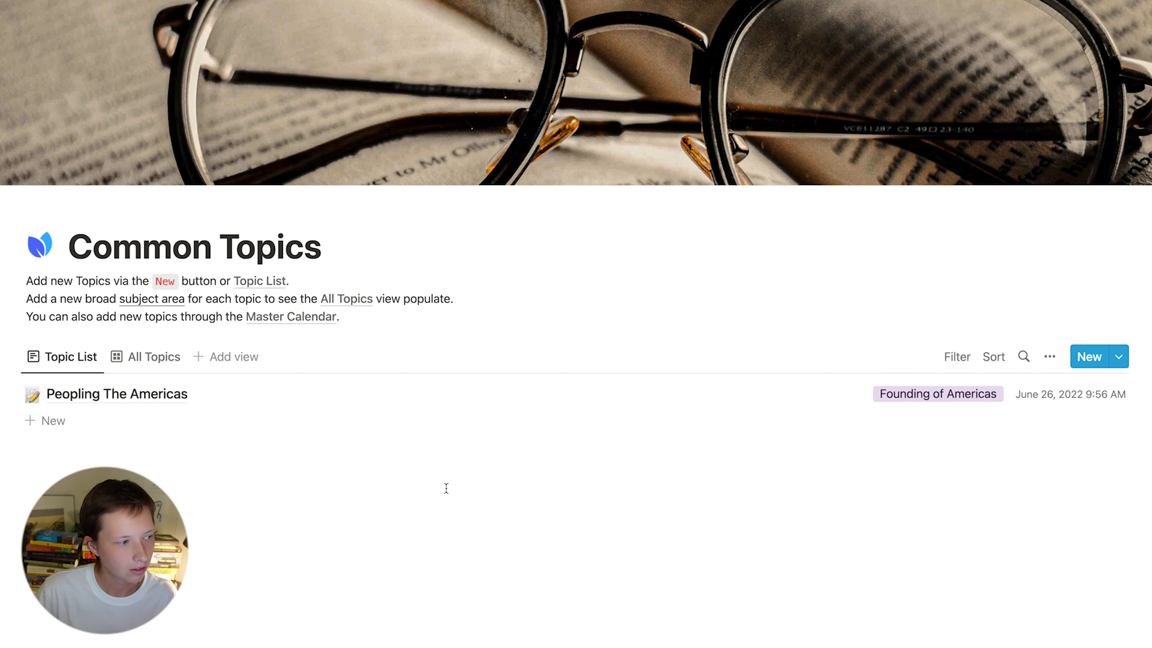
{"action": "key", "text": "super+bracketleft"}
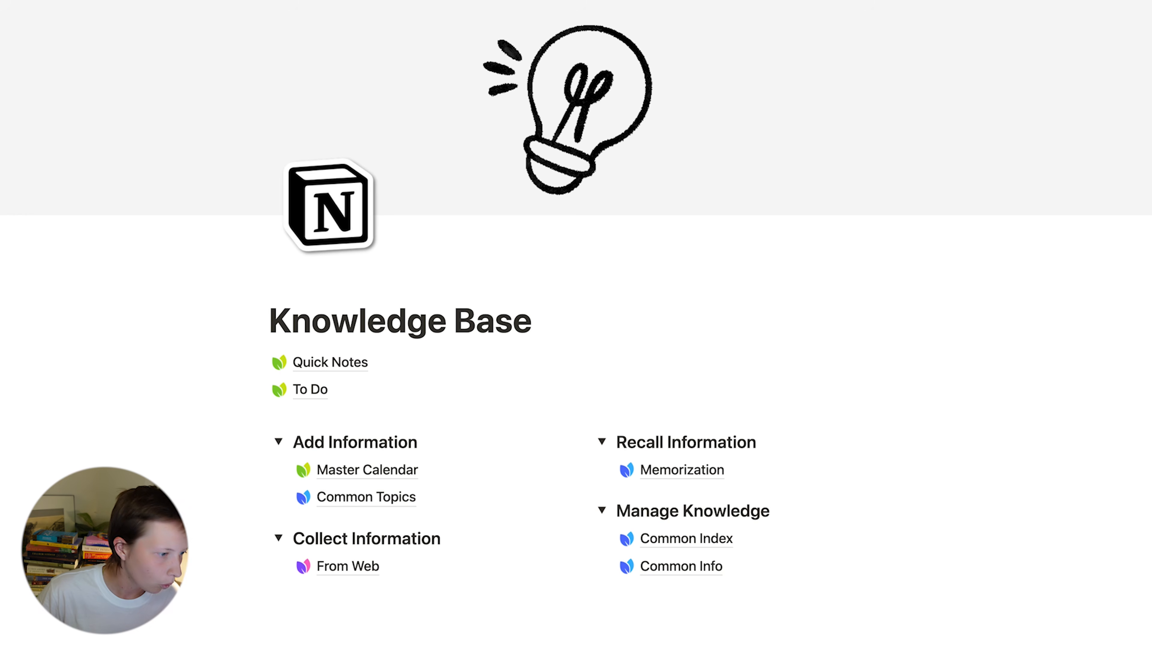
Step: View the Master Calendar and Quick Notes pages in turn from the Knowledge Base home page, returning to it each time
{"action": "left_click", "coordinate": [337, 472]}
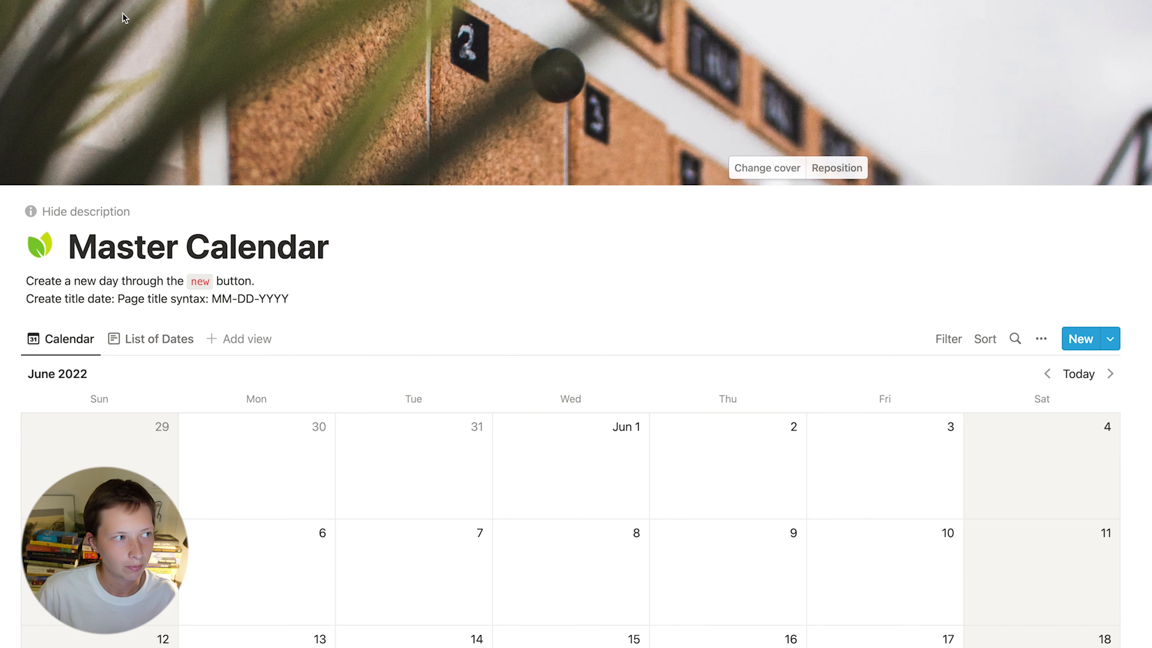
{"action": "key", "text": "super+bracketleft"}
{"action": "scroll", "coordinate": [855, 584], "scroll_direction": "down", "scroll_amount": 1}
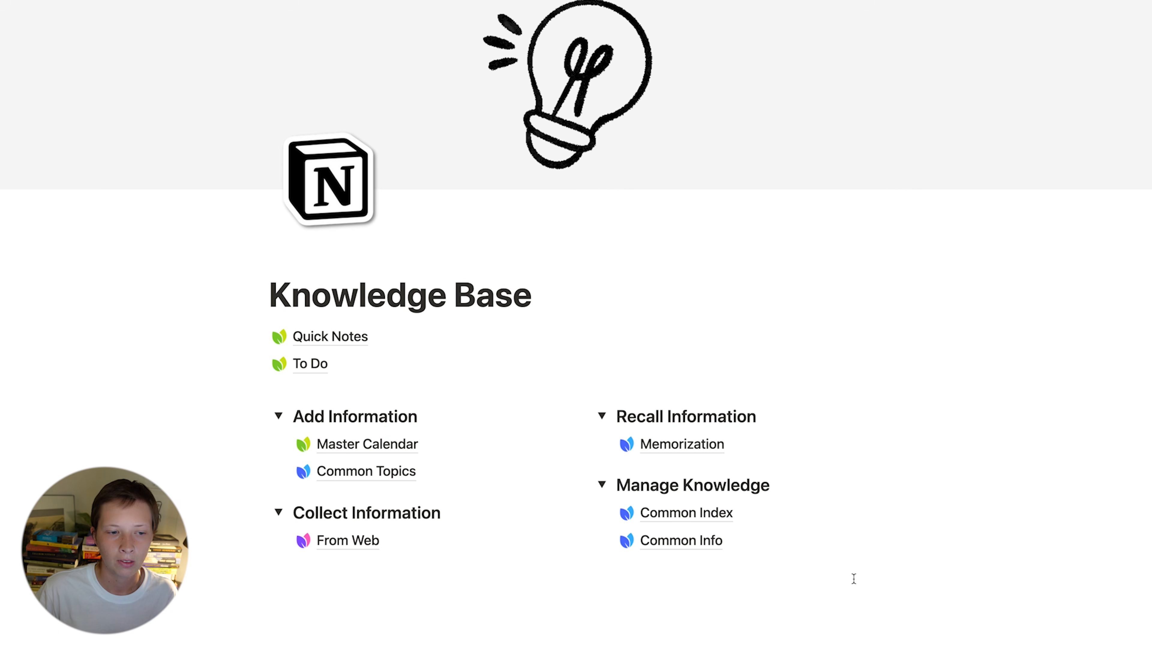
{"action": "left_click", "coordinate": [389, 341]}
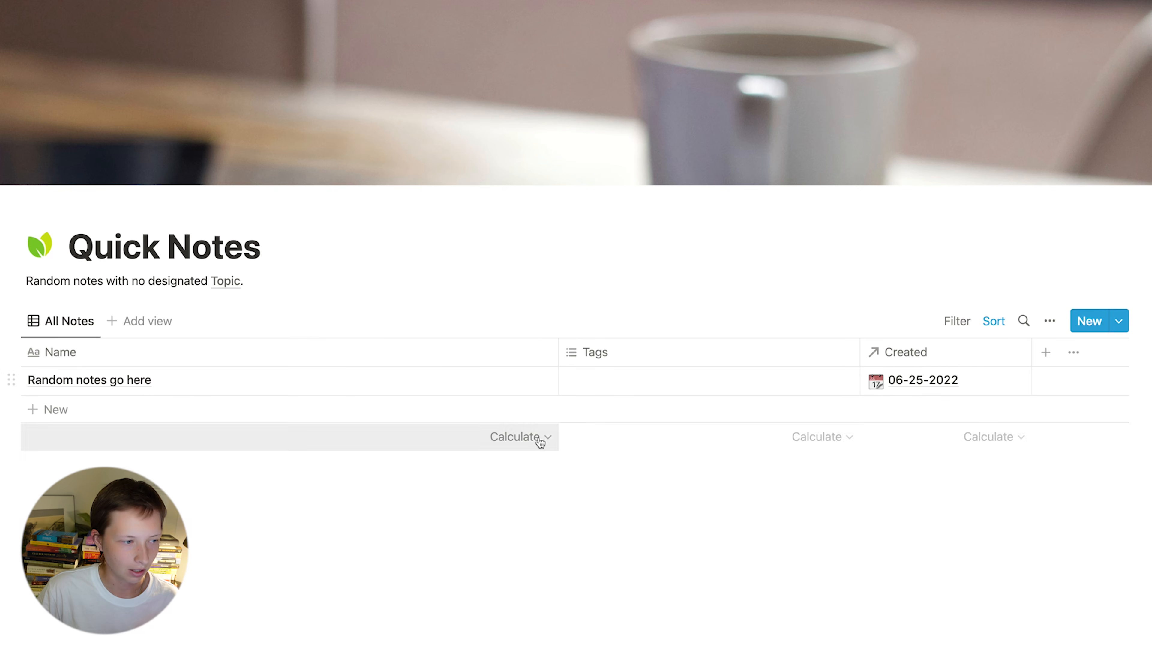
{"action": "left_click", "coordinate": [147, 1]}
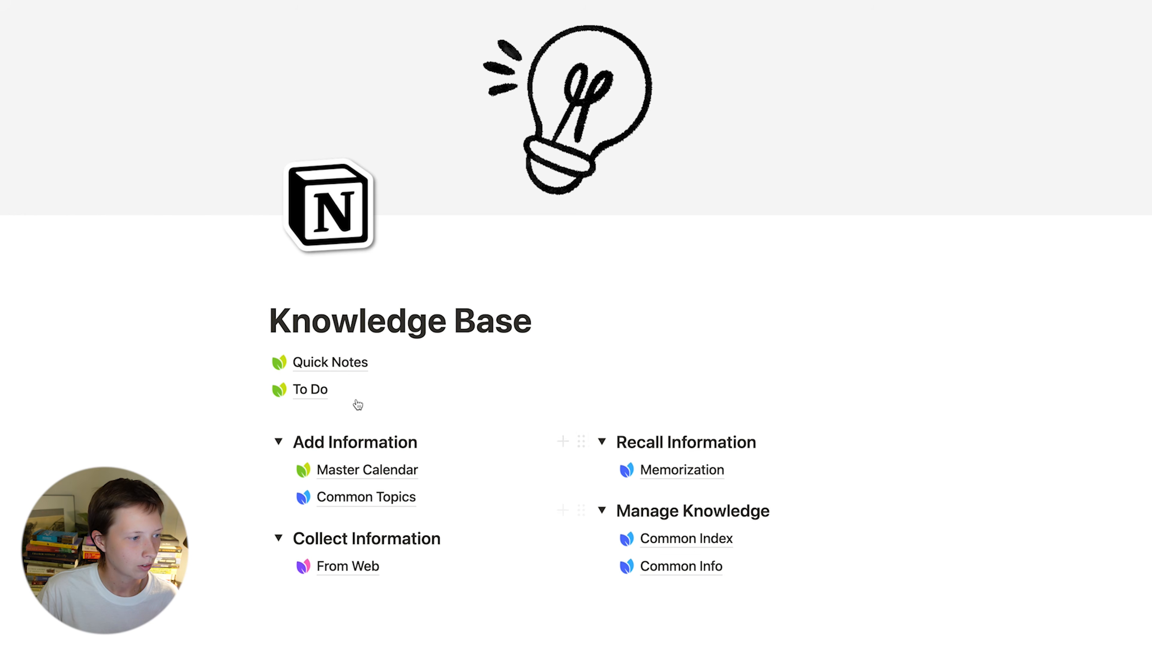
Step: Mark the "Make dinner for Family" task as done on the To Do page and display the Archive view
{"action": "left_click", "coordinate": [339, 393]}
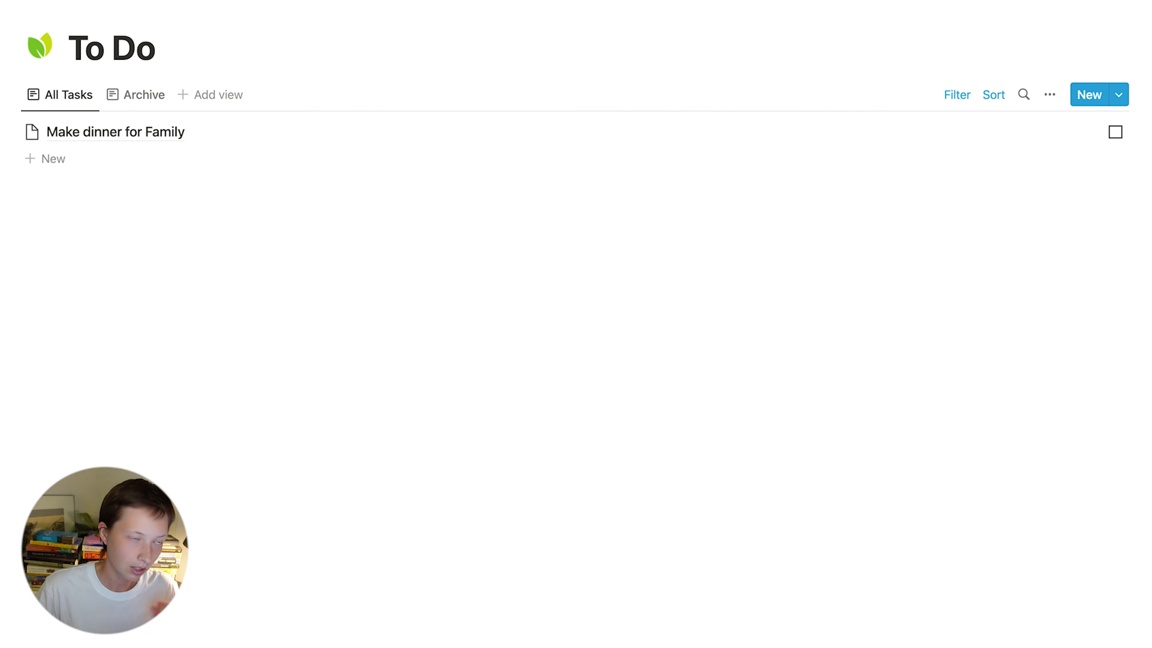
{"action": "left_click", "coordinate": [1116, 133]}
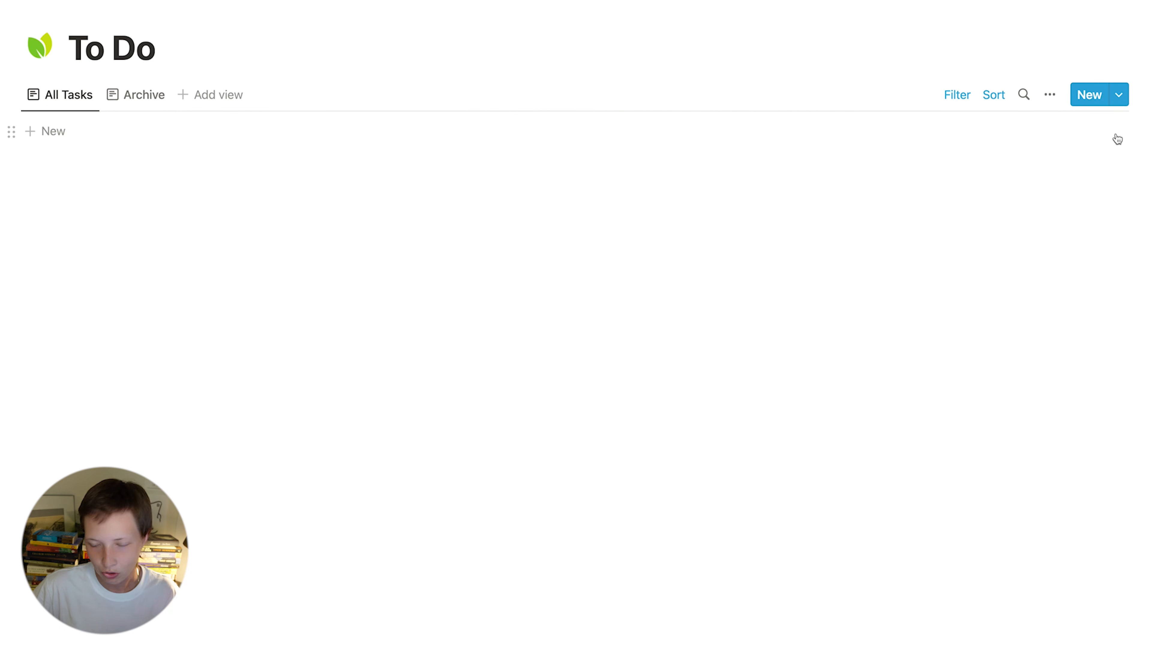
{"action": "left_click", "coordinate": [138, 97]}
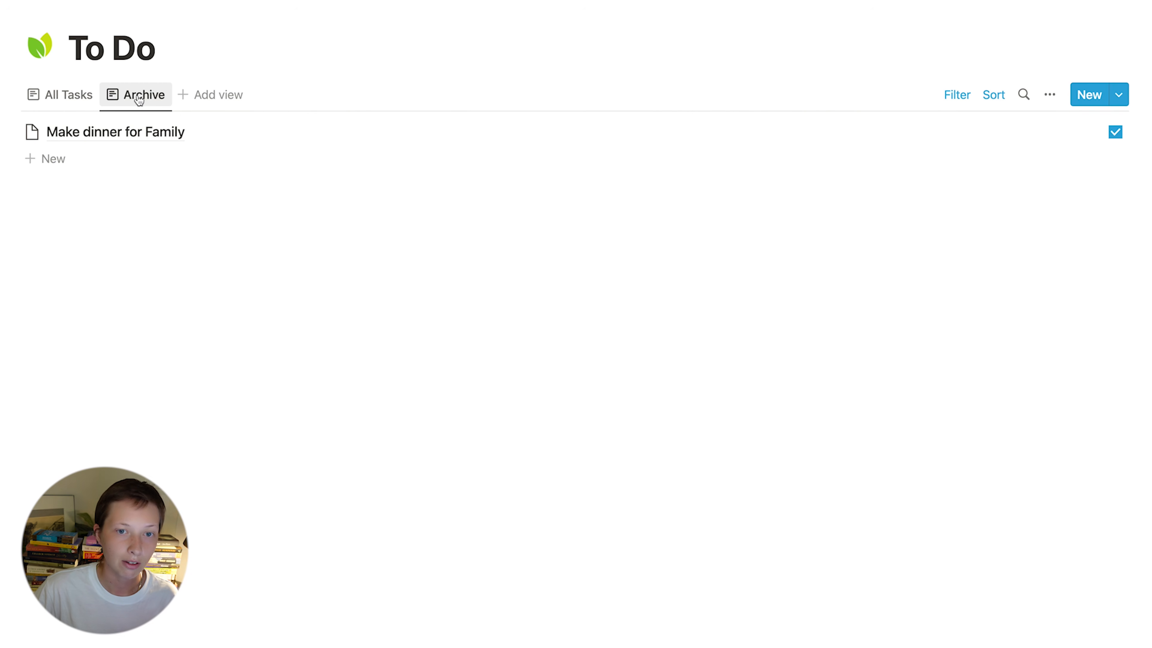
Step: Show the filters of the To Do Archive view and inspect its Done filter without changing it
{"action": "left_click", "coordinate": [956, 94]}
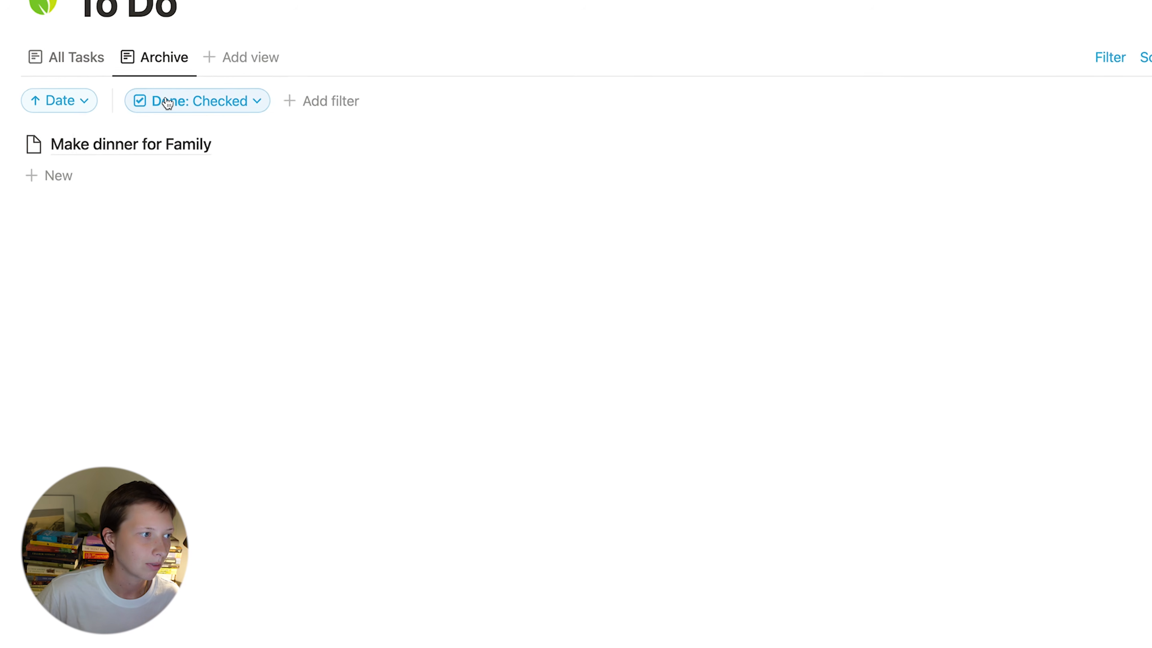
{"action": "left_click", "coordinate": [148, 133]}
{"action": "left_click", "coordinate": [181, 81]}
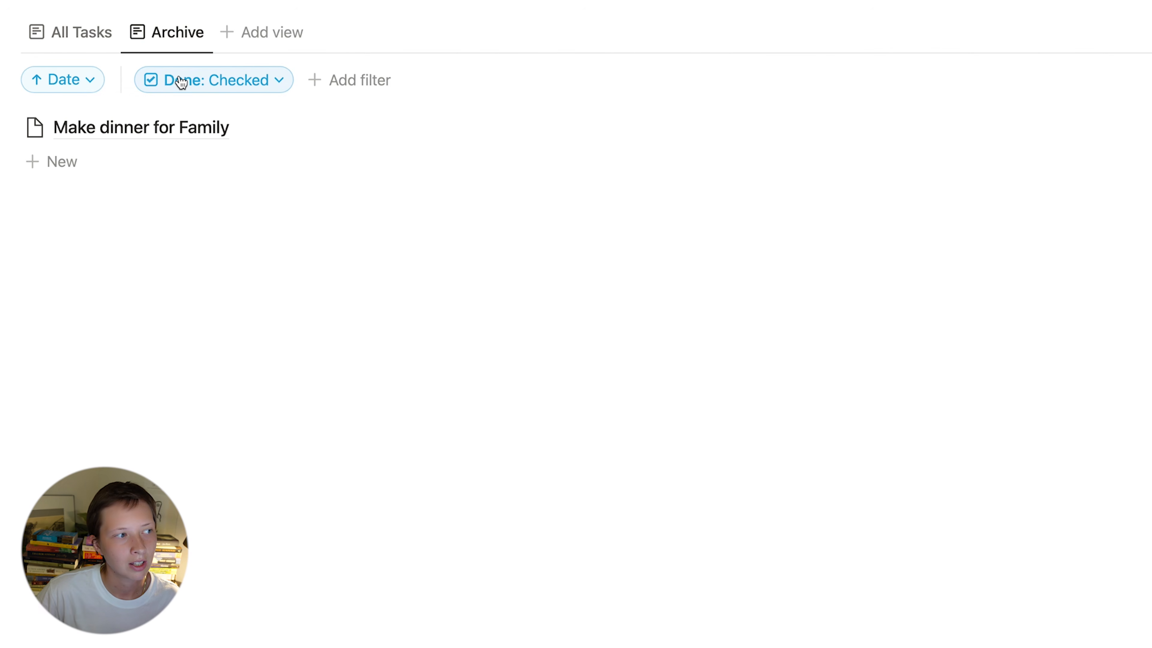
Step: Switch to the All Tasks view of To Do and inspect its Done filter without changing it
{"action": "left_click", "coordinate": [76, 45]}
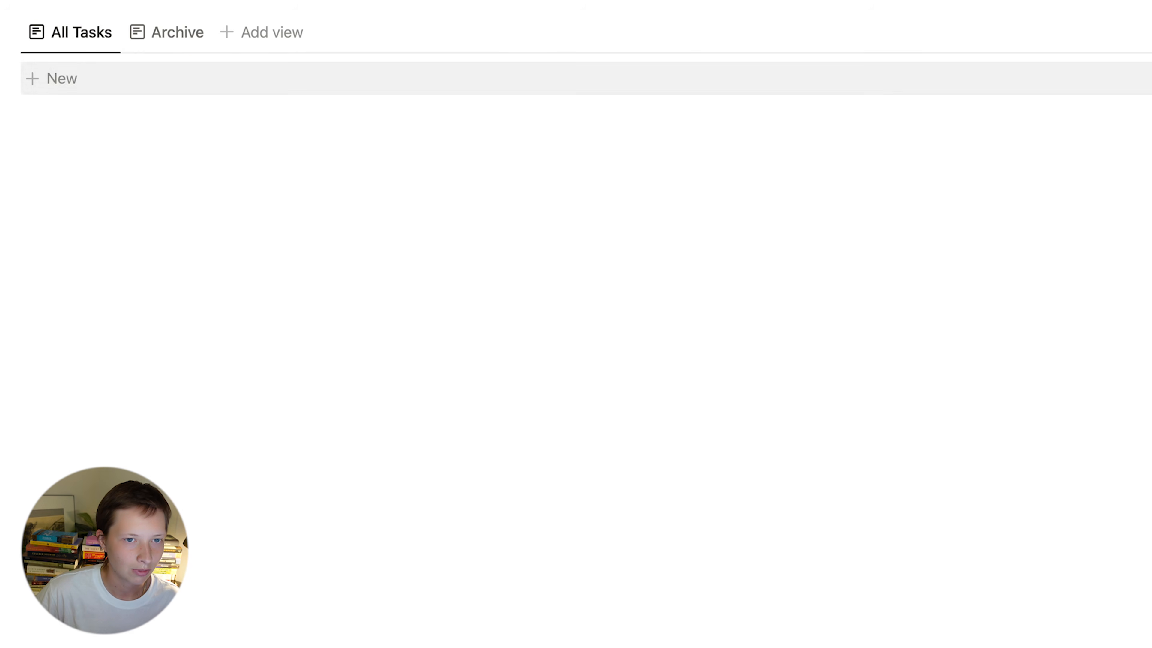
{"action": "left_click", "coordinate": [1052, 72]}
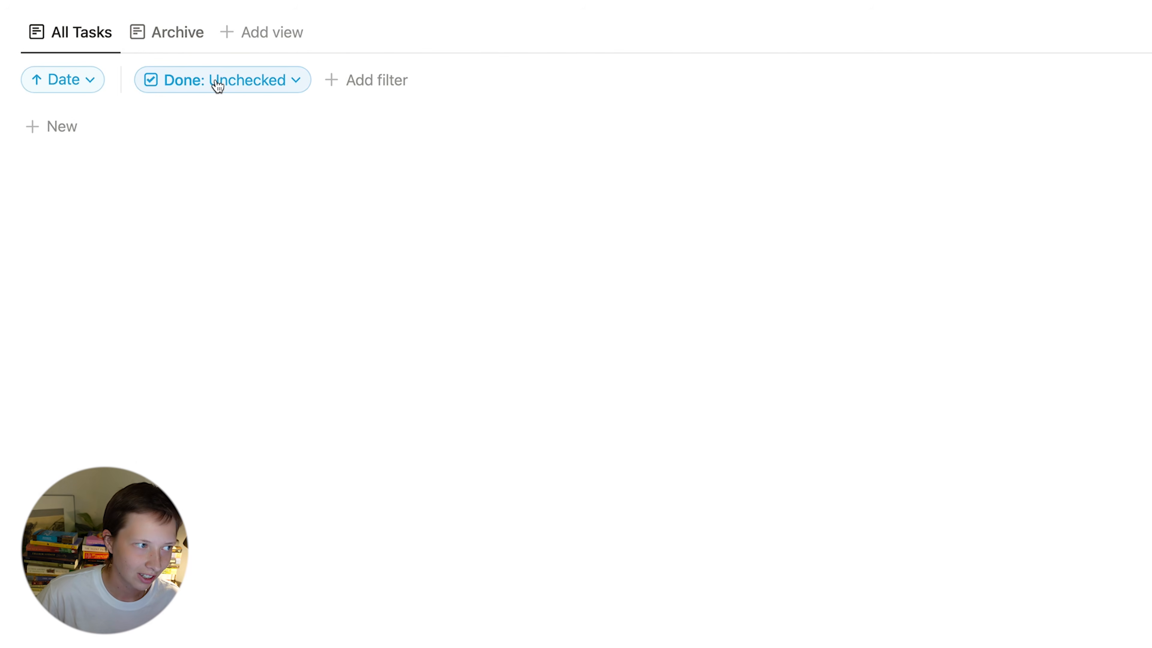
{"action": "left_click", "coordinate": [174, 134]}
{"action": "key", "text": "Escape"}
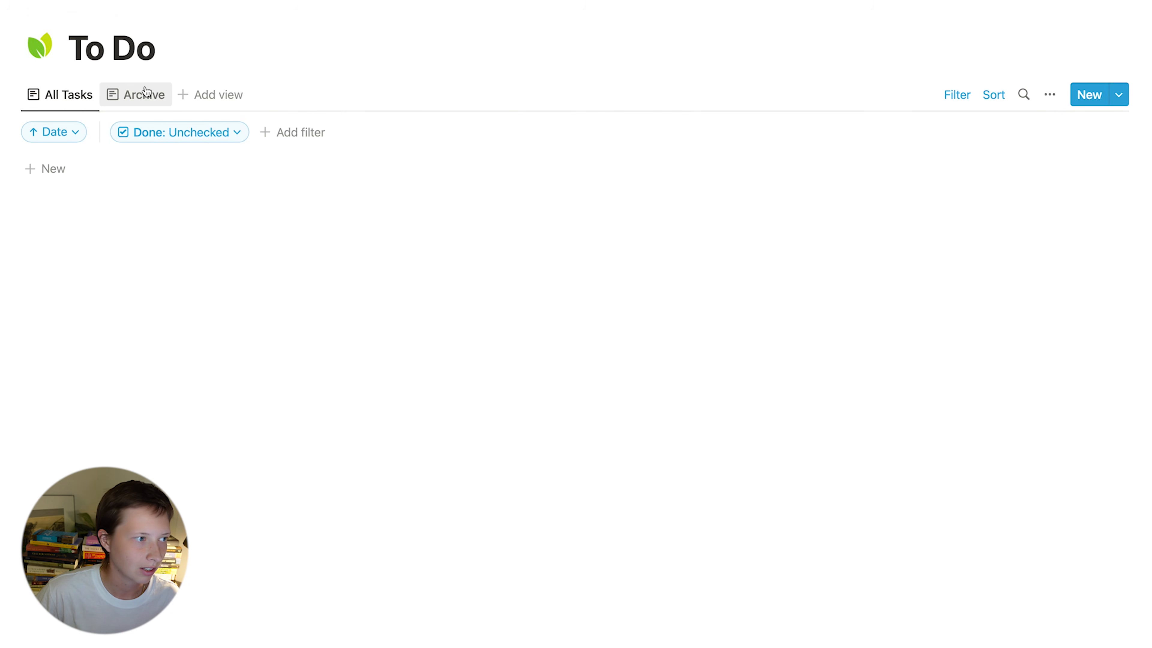
Step: Unmark the "Make dinner for Family" task as done in the To Do Archive view and switch back to All Tasks
{"action": "left_click", "coordinate": [180, 32]}
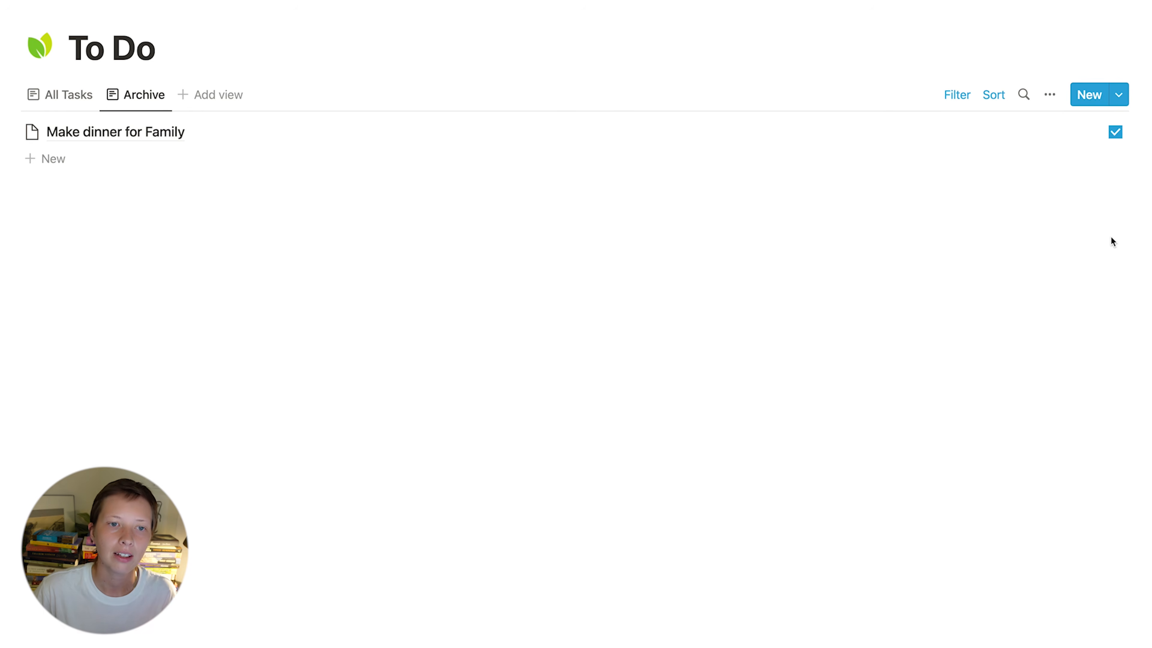
{"action": "left_click", "coordinate": [1114, 132]}
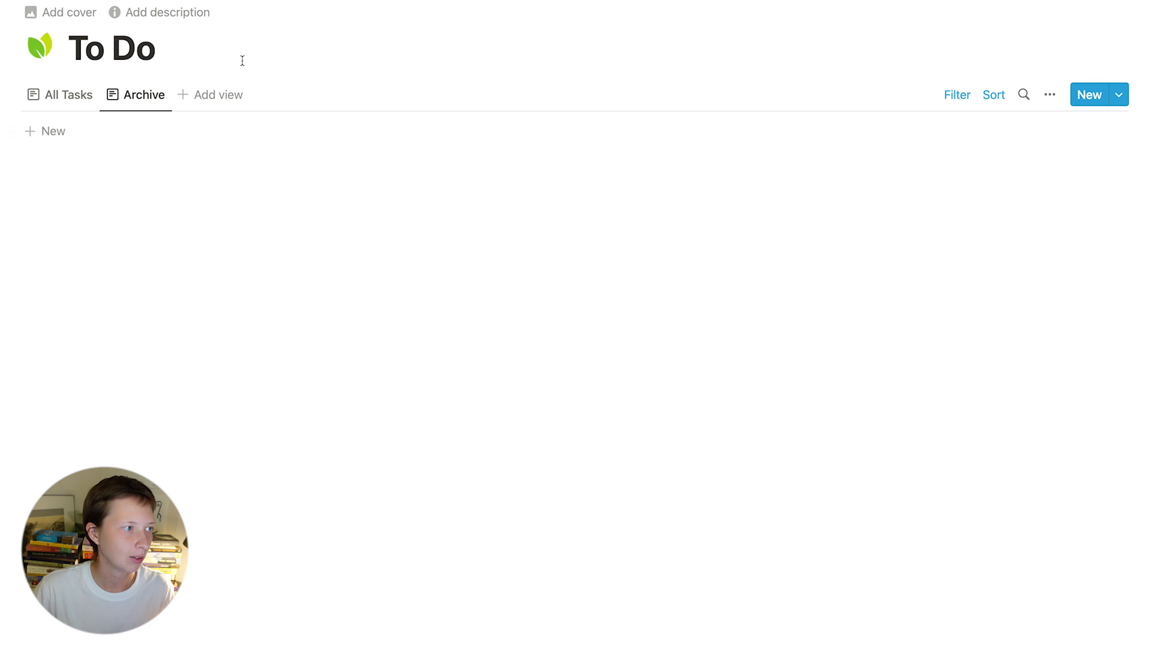
{"action": "left_click", "coordinate": [89, 100]}
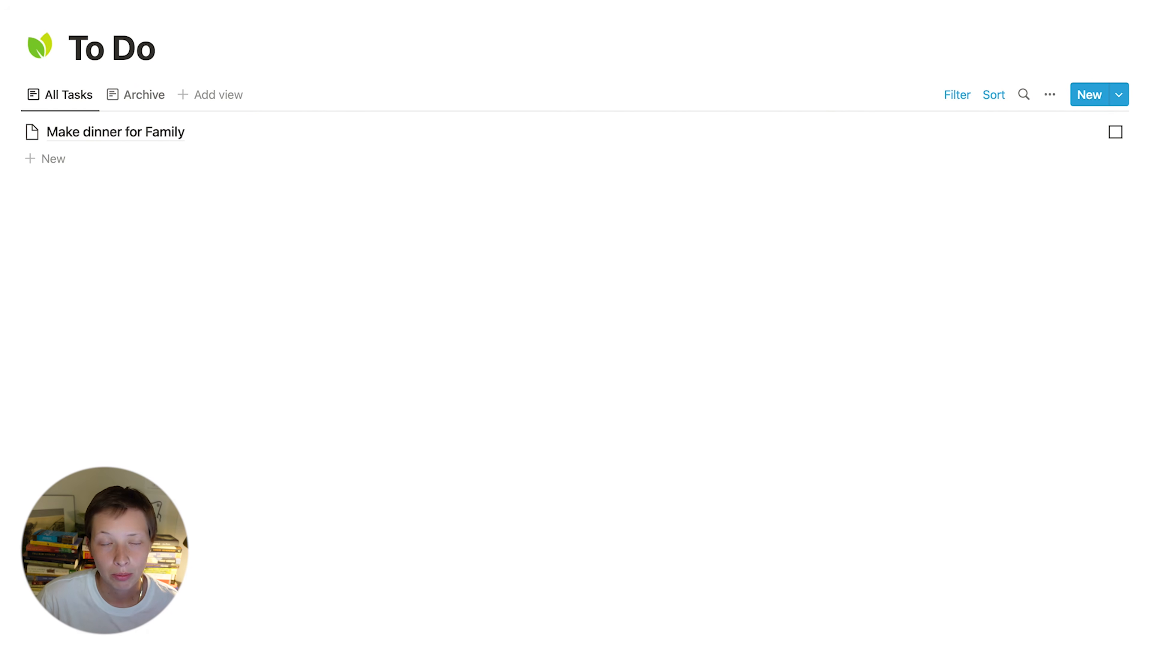
Step: Open the Memorization page from the Knowledge Base home and move the Bering Sea land bridge flashcard to Satisfactory, Automatic, and finally Archive
{"action": "key", "text": "super+bracketleft"}
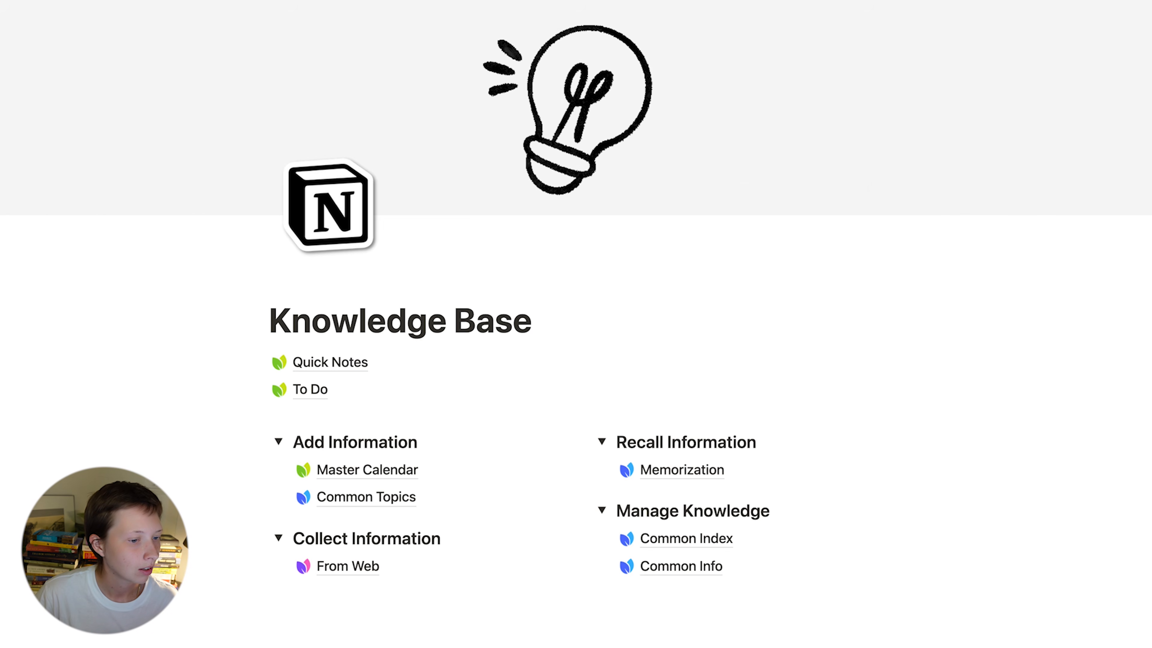
{"action": "scroll", "coordinate": [929, 525], "scroll_direction": "down", "scroll_amount": 2}
{"action": "scroll", "coordinate": [928, 525], "scroll_direction": "down", "scroll_amount": 2}
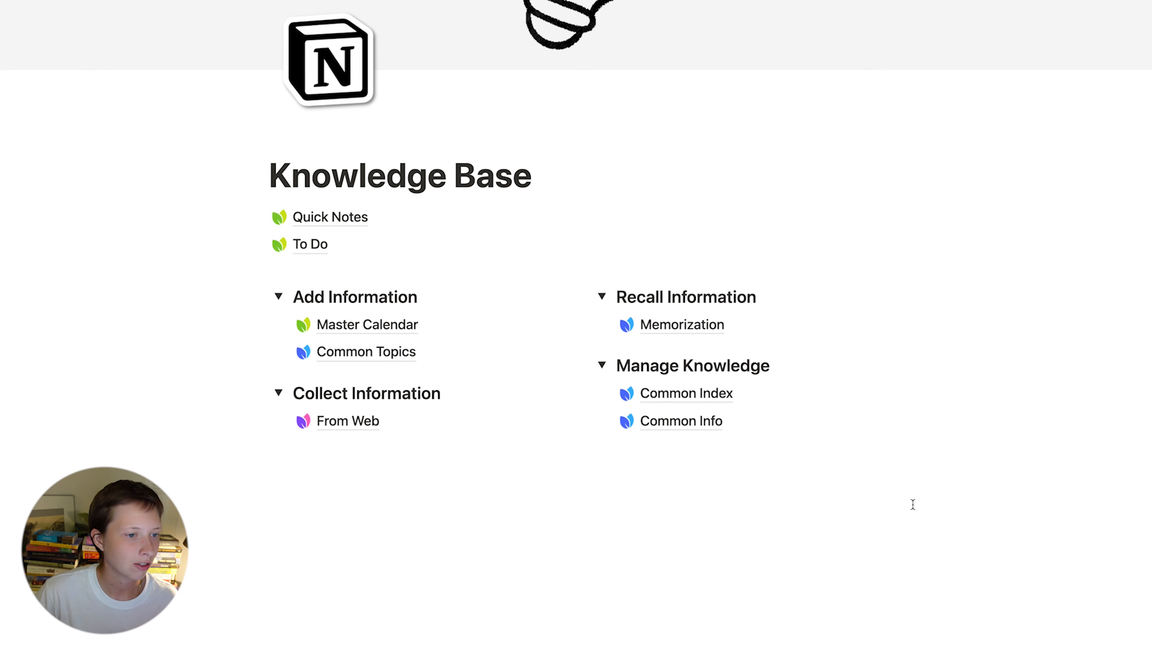
{"action": "left_click", "coordinate": [714, 326]}
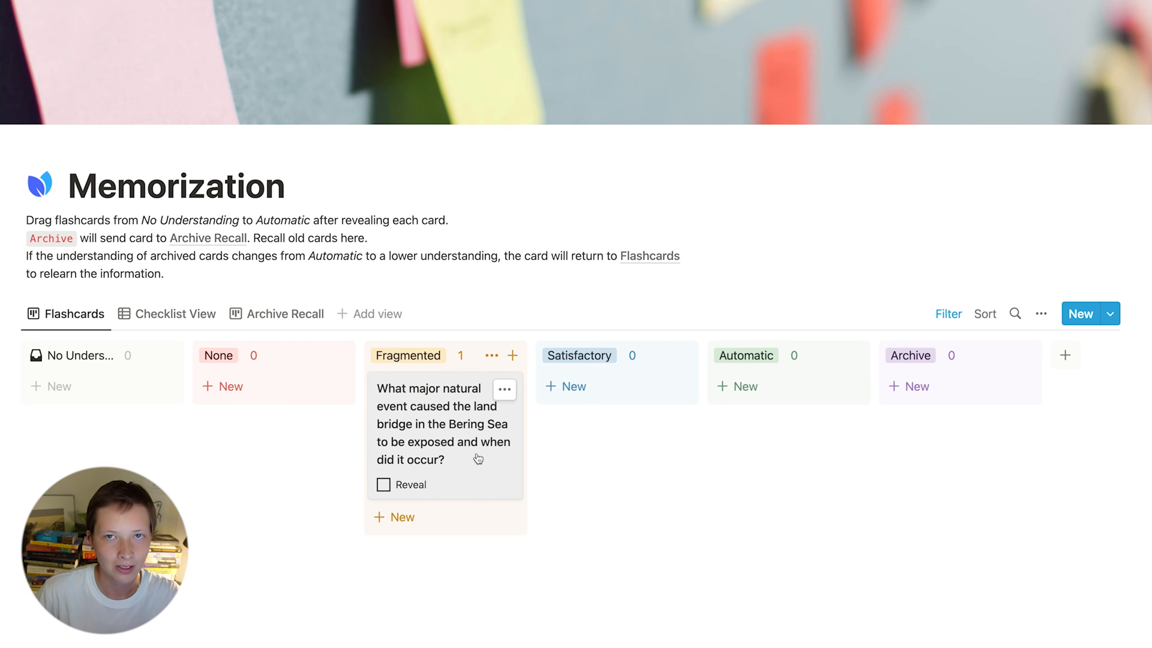
{"action": "left_click_drag", "start_coordinate": [478, 459], "coordinate": [644, 406]}
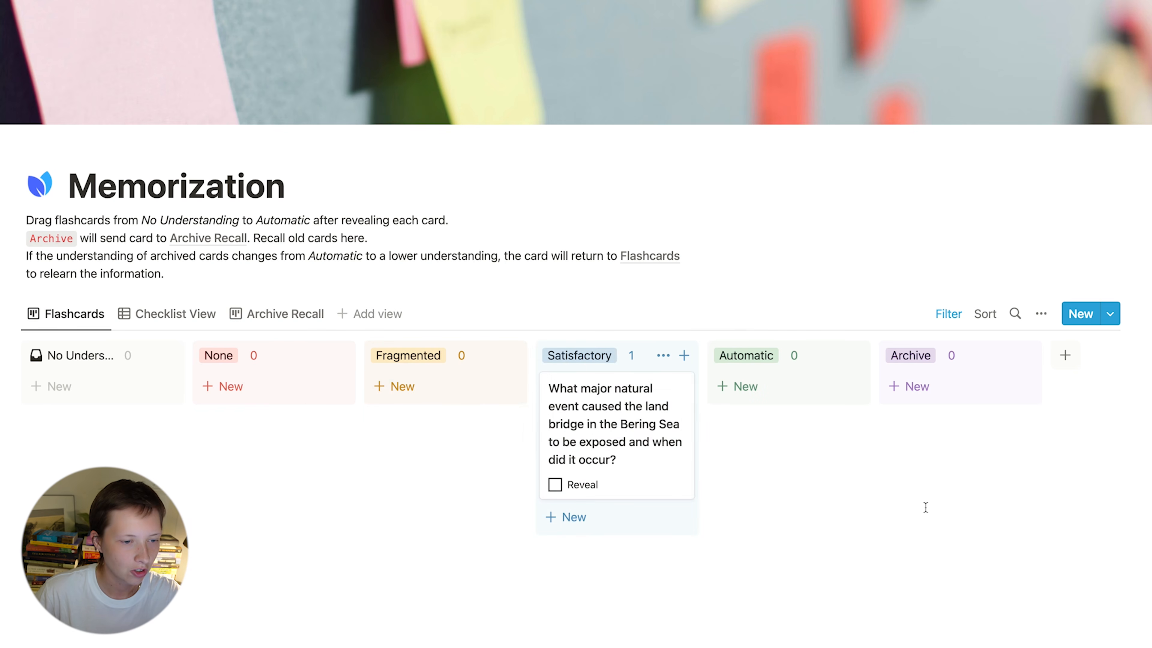
{"action": "left_click_drag", "start_coordinate": [588, 426], "coordinate": [745, 402]}
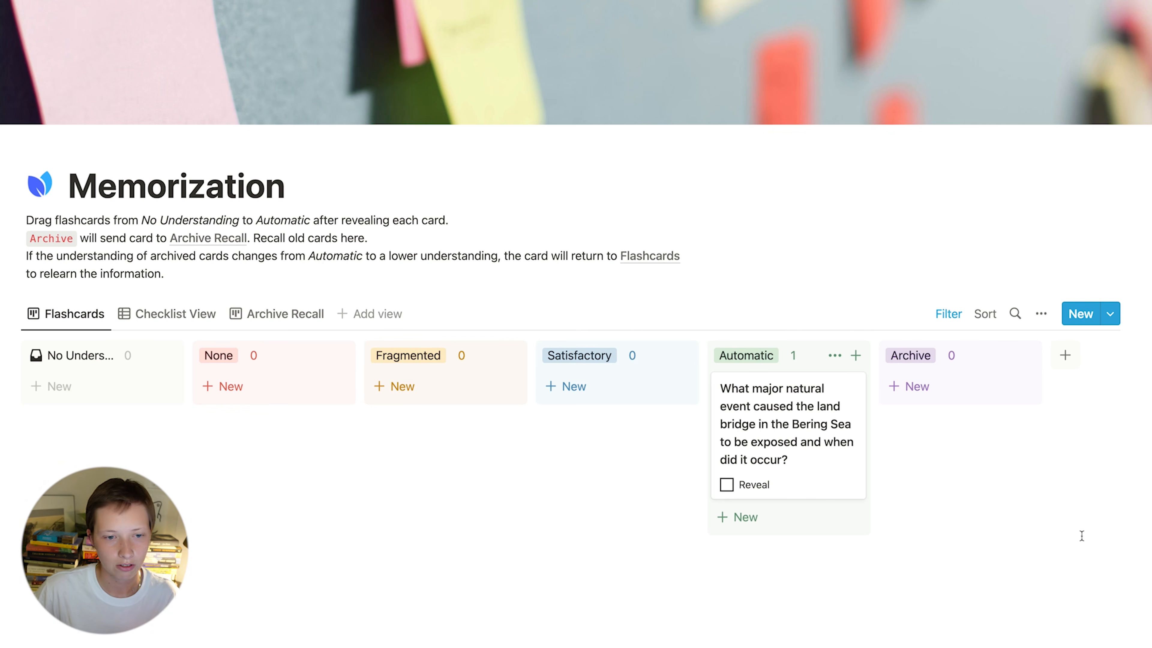
{"action": "left_click_drag", "start_coordinate": [752, 455], "coordinate": [948, 389]}
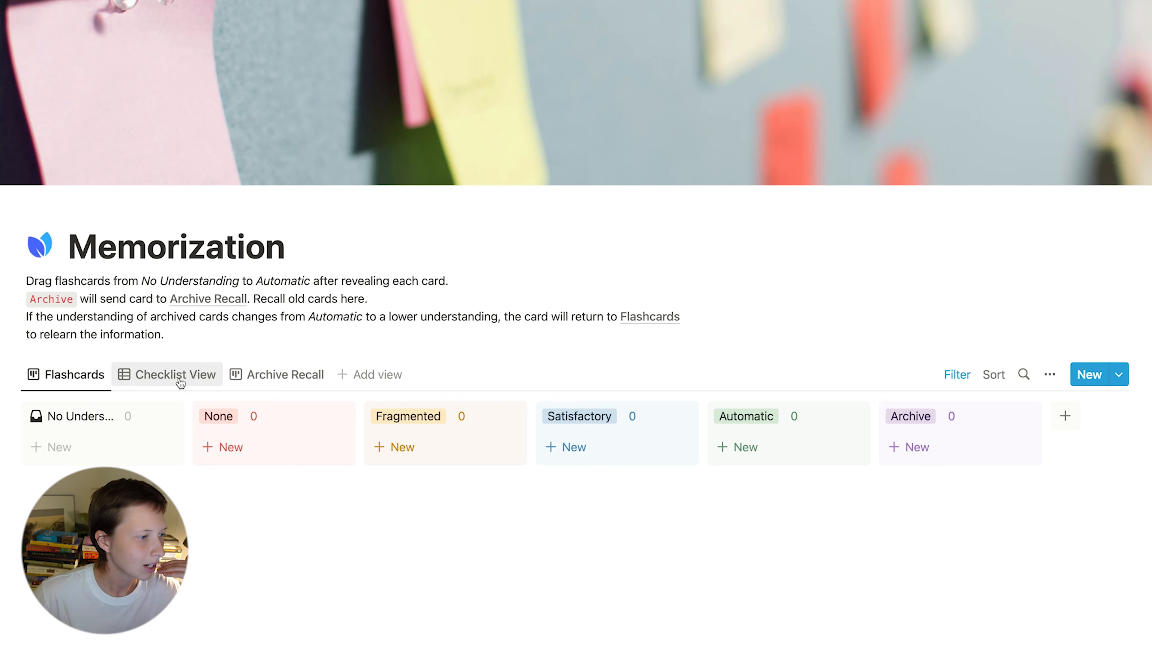
Step: Display the Archive Recall view, reveal the archived flashcard's answer, and hide it again
{"action": "left_click", "coordinate": [286, 374]}
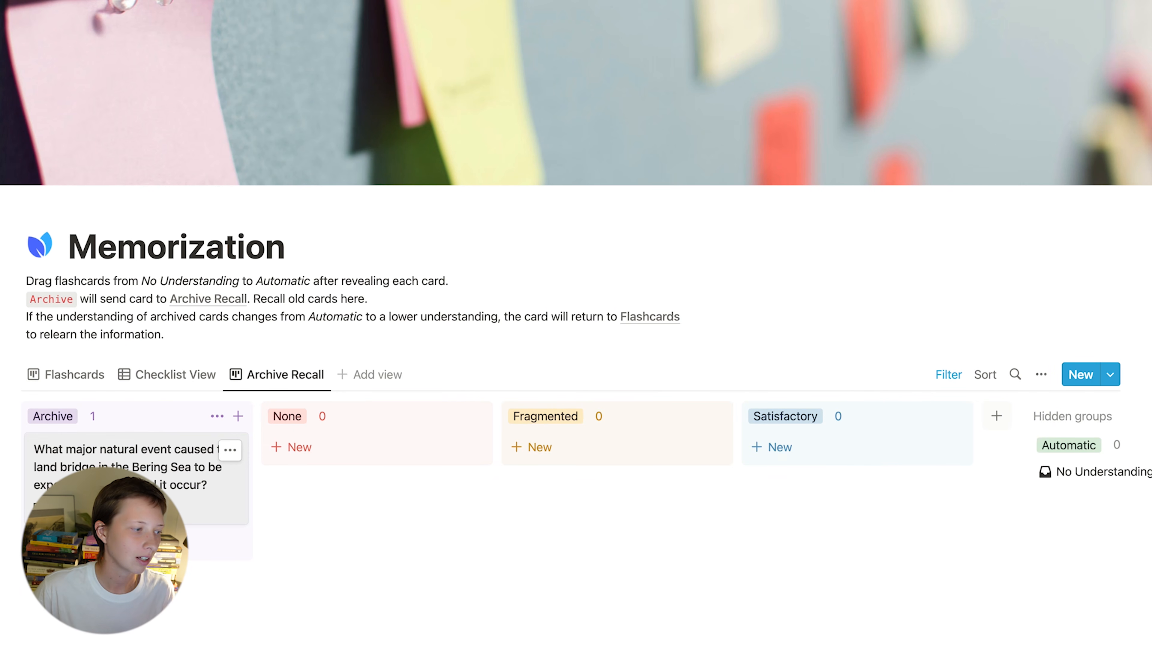
{"action": "left_click", "coordinate": [40, 510]}
{"action": "scroll", "coordinate": [174, 400], "scroll_direction": "down", "scroll_amount": 3}
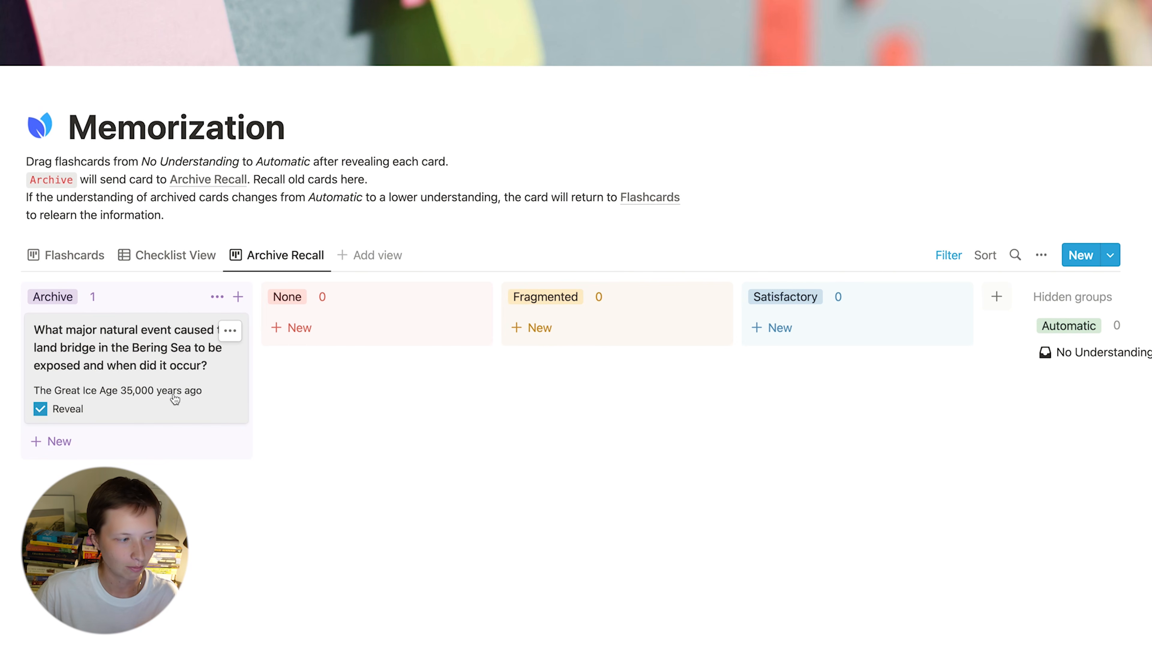
{"action": "left_click", "coordinate": [40, 409]}
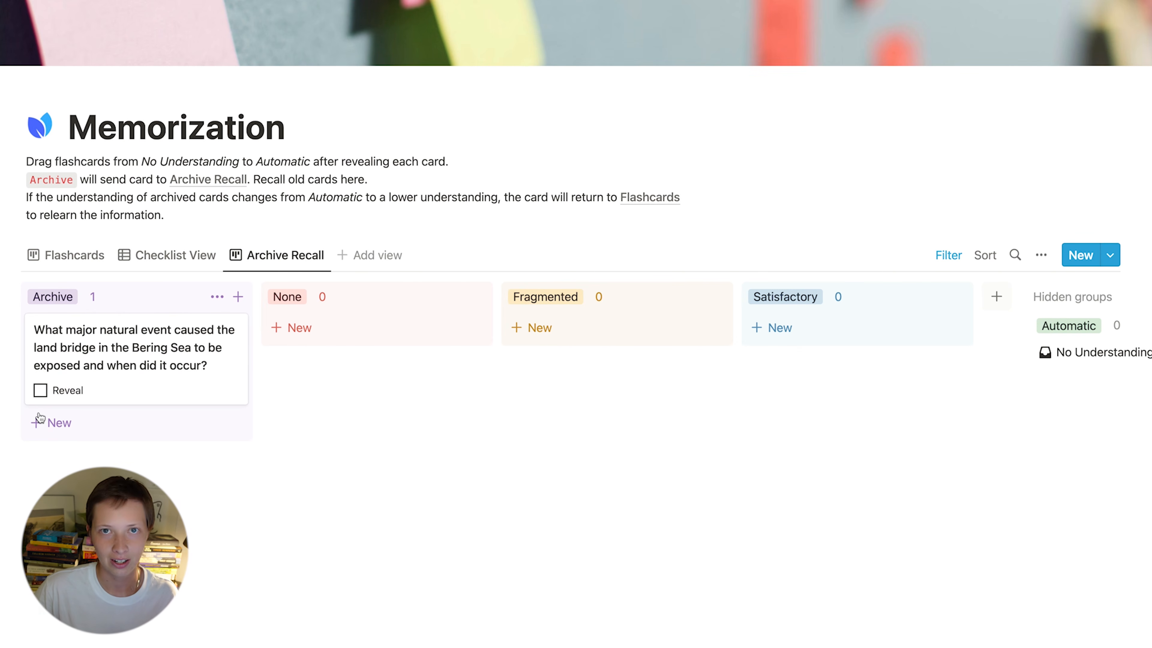
Step: Move the archived land bridge flashcard to the Fragmented group in Archive Recall and show the Flashcards view
{"action": "left_click_drag", "start_coordinate": [91, 346], "coordinate": [595, 313]}
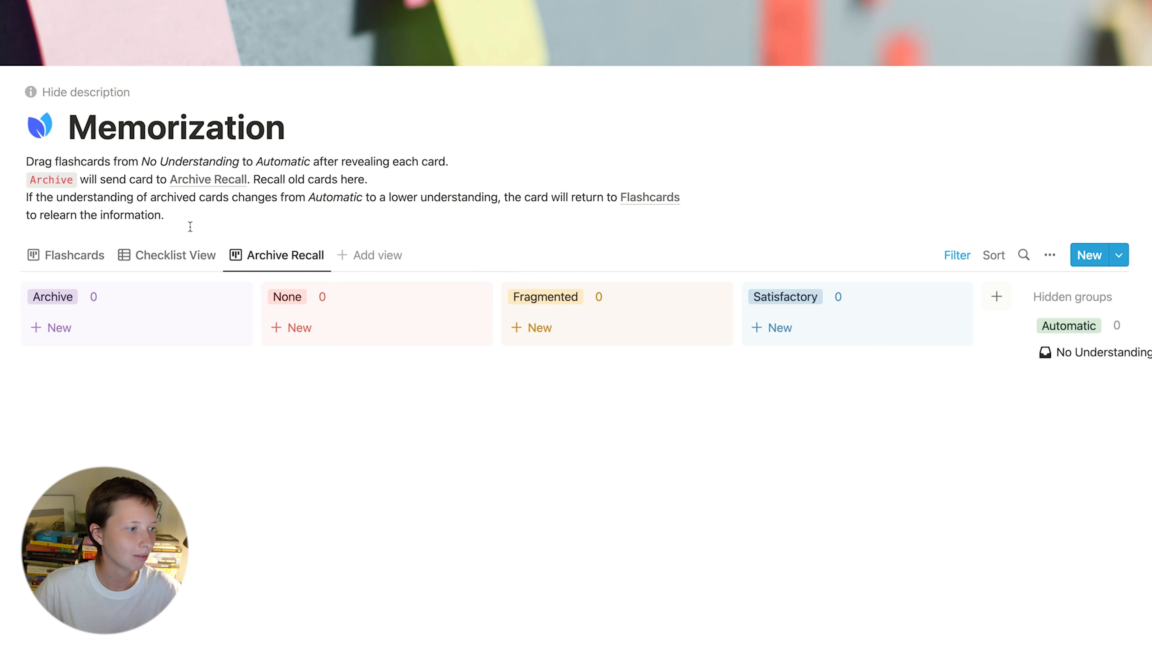
{"action": "left_click", "coordinate": [69, 265]}
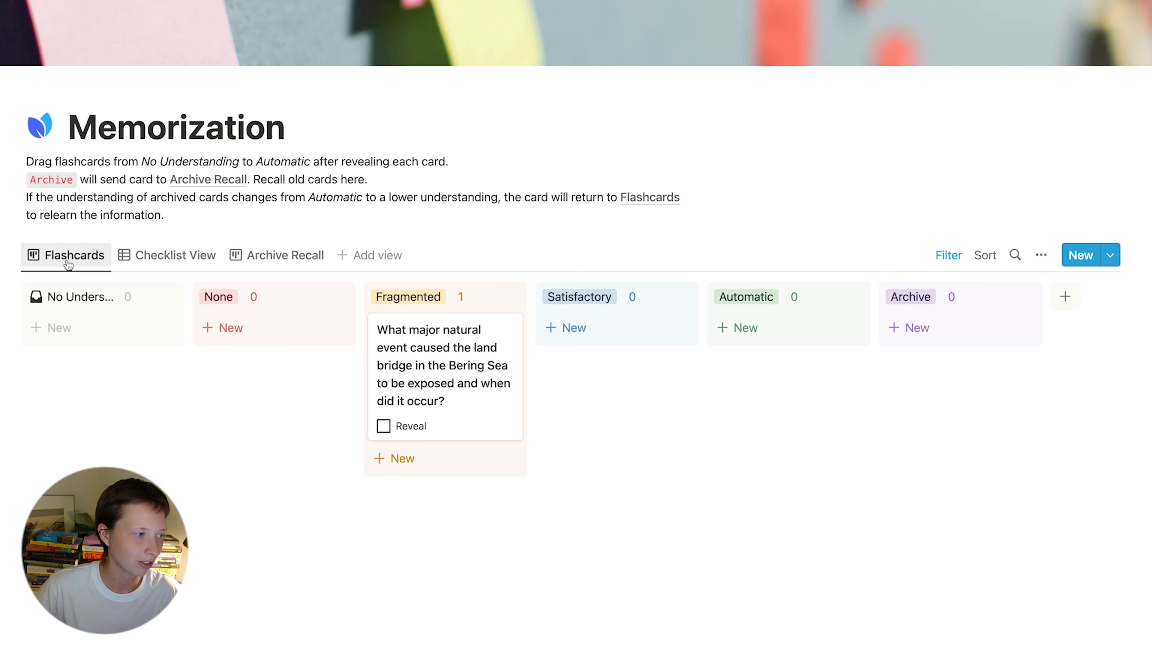
{"action": "scroll", "coordinate": [990, 450], "scroll_direction": "up", "scroll_amount": 5}
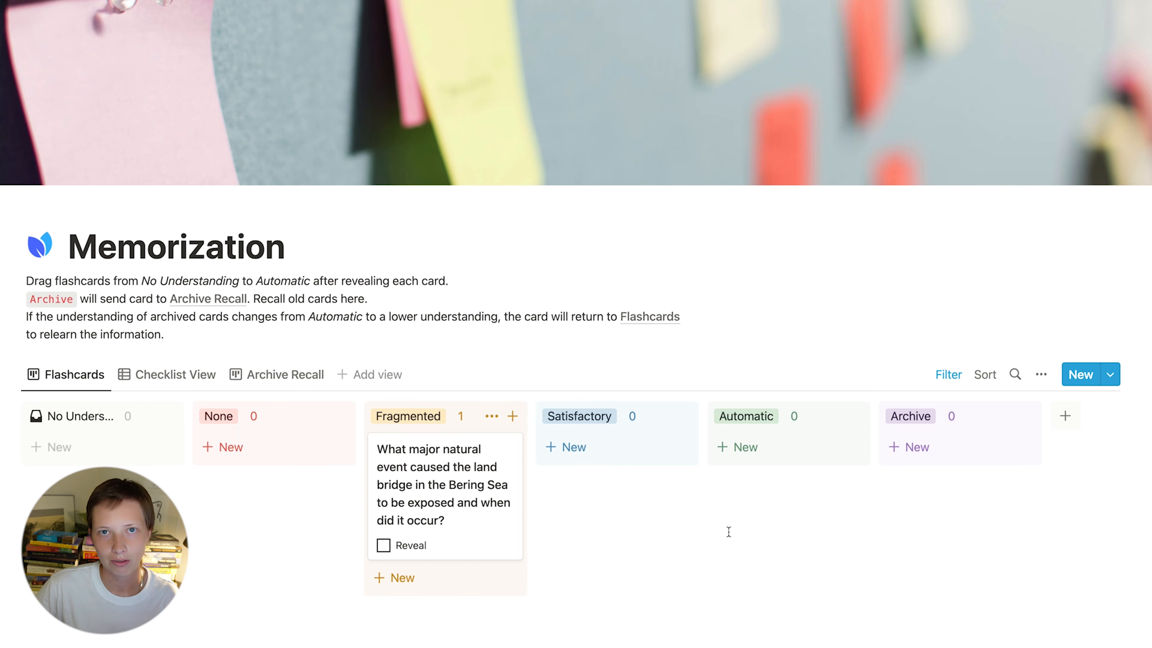
{"action": "scroll", "coordinate": [728, 532], "scroll_direction": "down", "scroll_amount": 1}
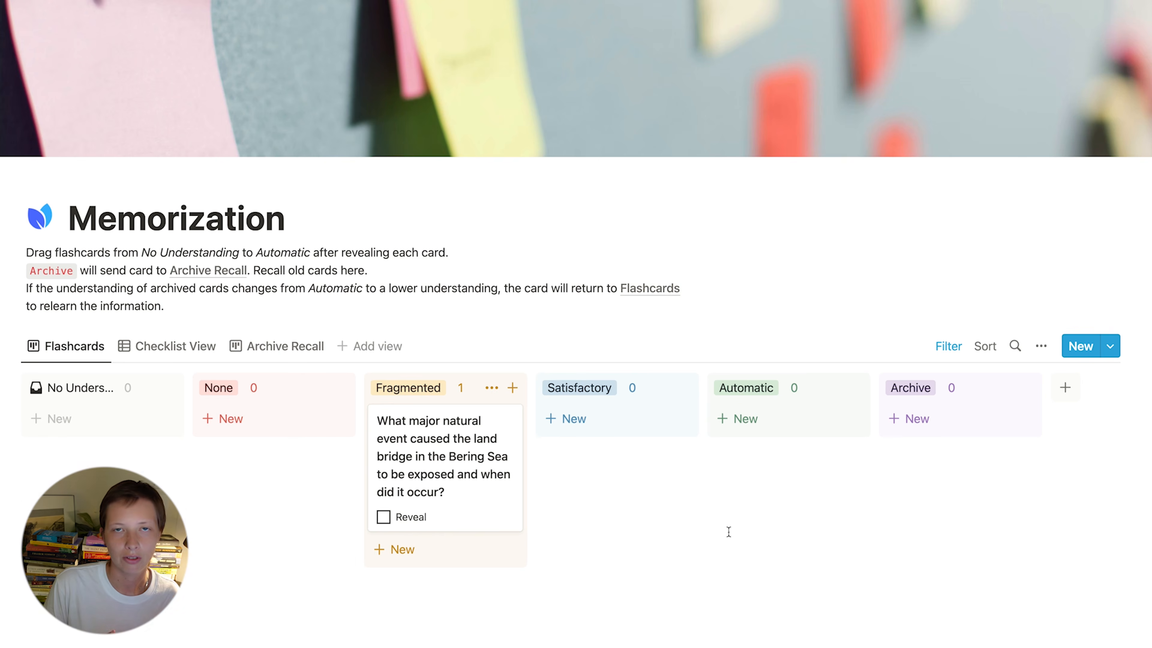
{"action": "scroll", "coordinate": [728, 532], "scroll_direction": "up", "scroll_amount": 1}
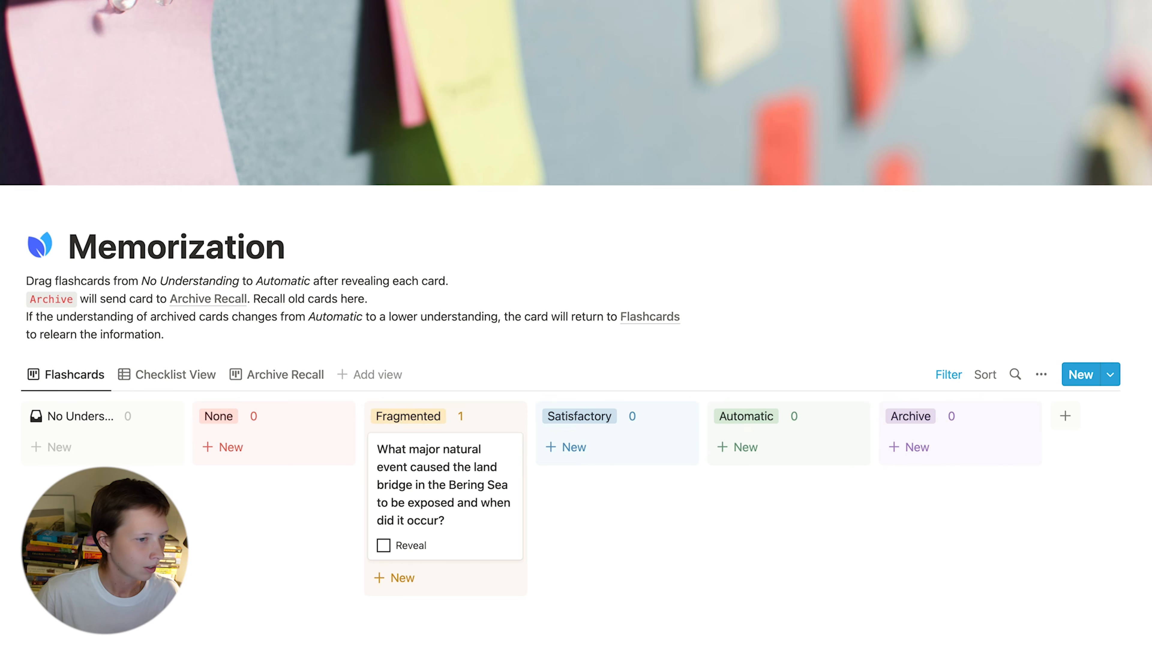
Step: Open the Common Index page from the Knowledge Base home, look through all index tags, and switch to the A-E view
{"action": "left_click", "coordinate": [69, 1]}
{"action": "scroll", "coordinate": [739, 516], "scroll_direction": "down", "scroll_amount": 1}
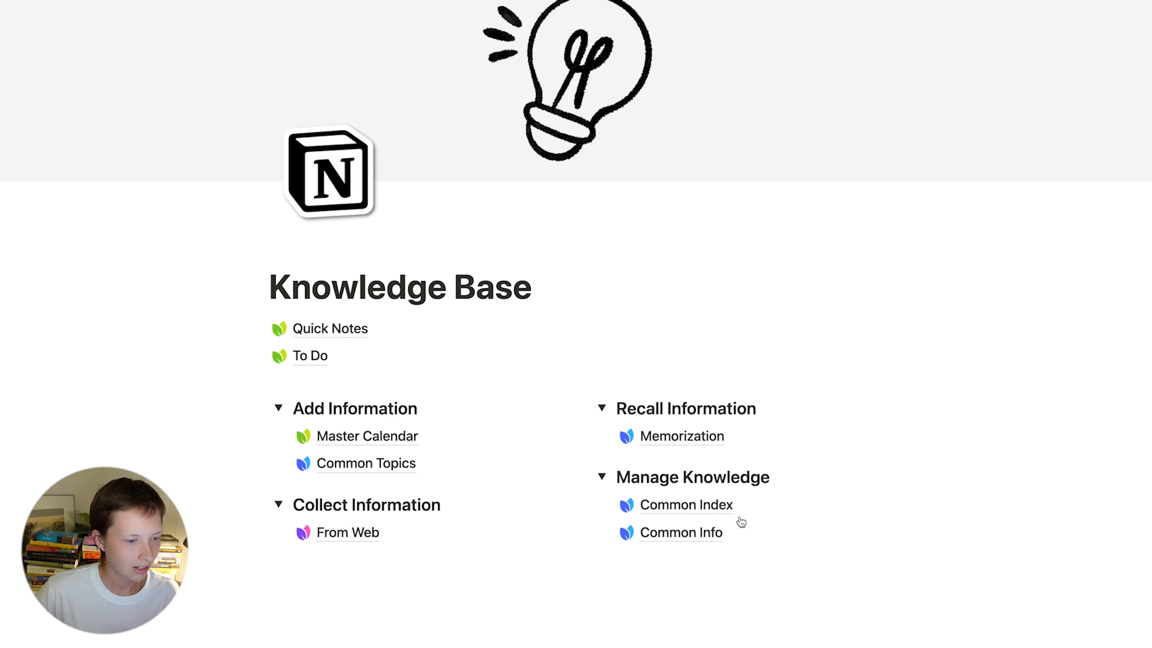
{"action": "left_click", "coordinate": [706, 503]}
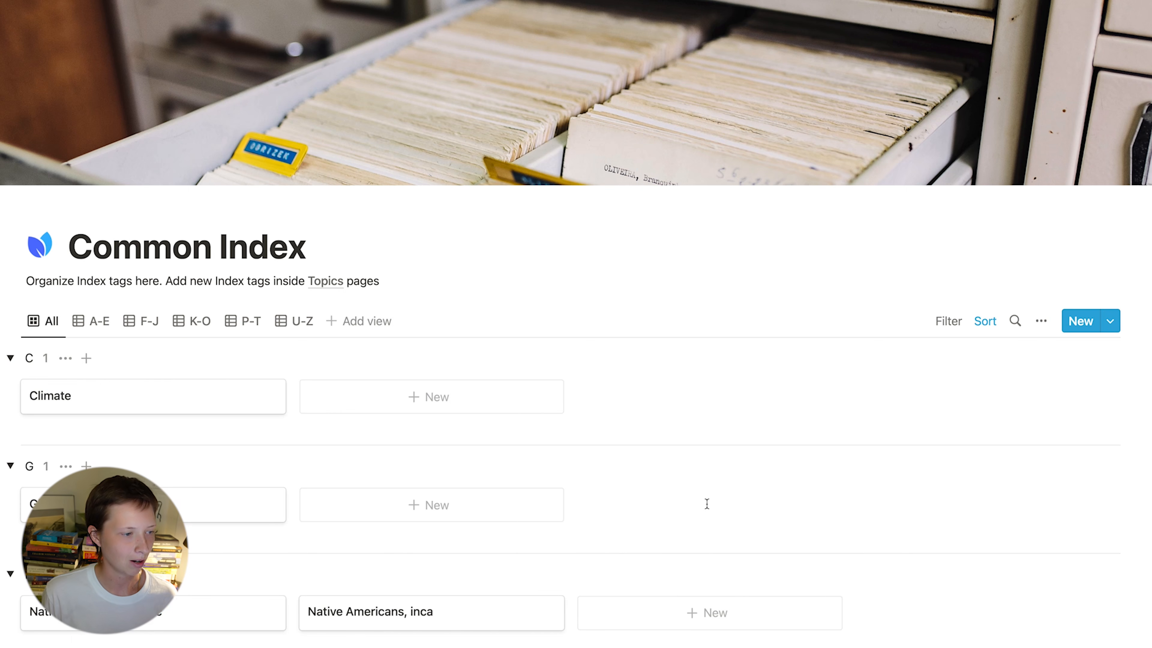
{"action": "scroll", "coordinate": [707, 503], "scroll_direction": "down", "scroll_amount": 6}
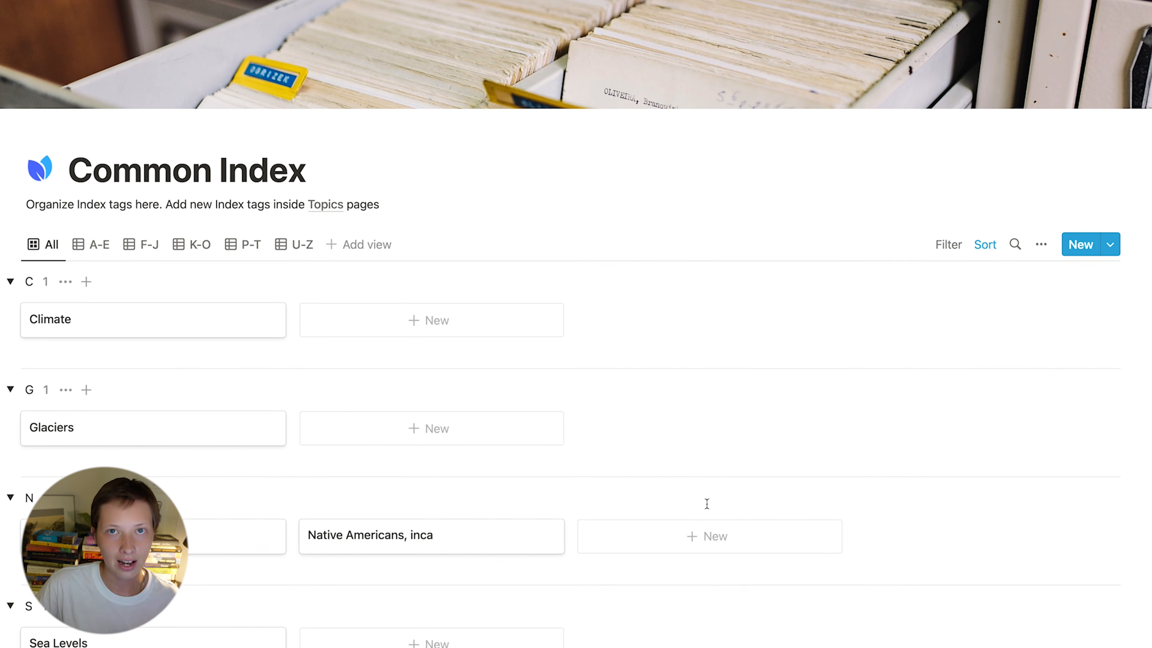
{"action": "scroll", "coordinate": [706, 504], "scroll_direction": "up", "scroll_amount": 1}
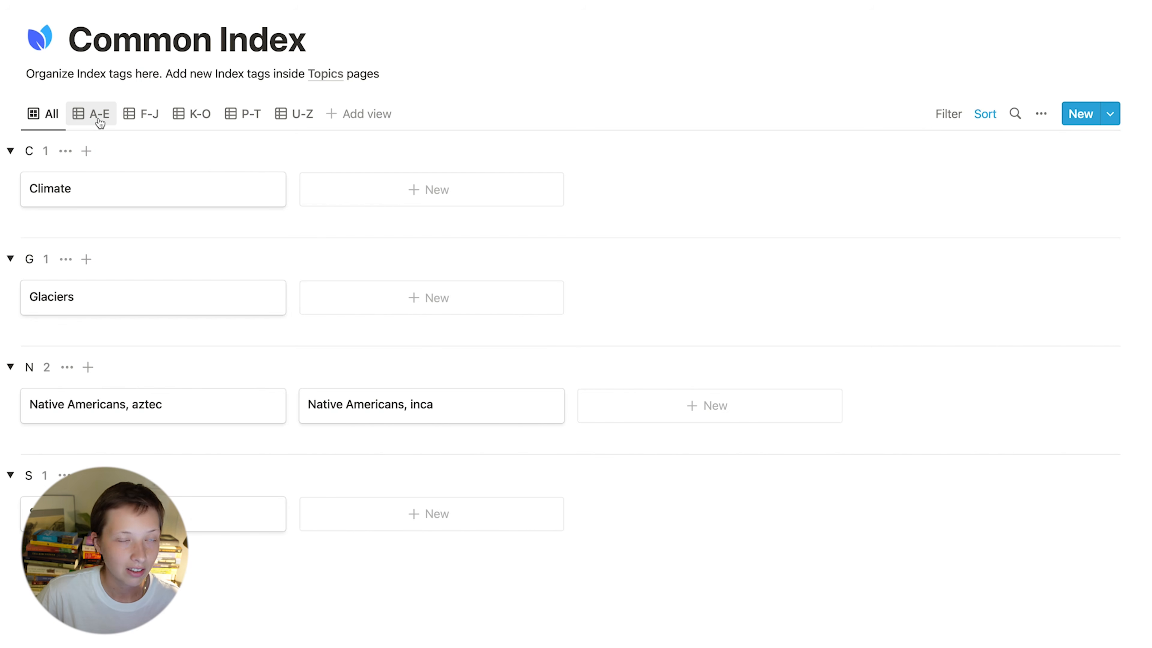
{"action": "left_click", "coordinate": [100, 122]}
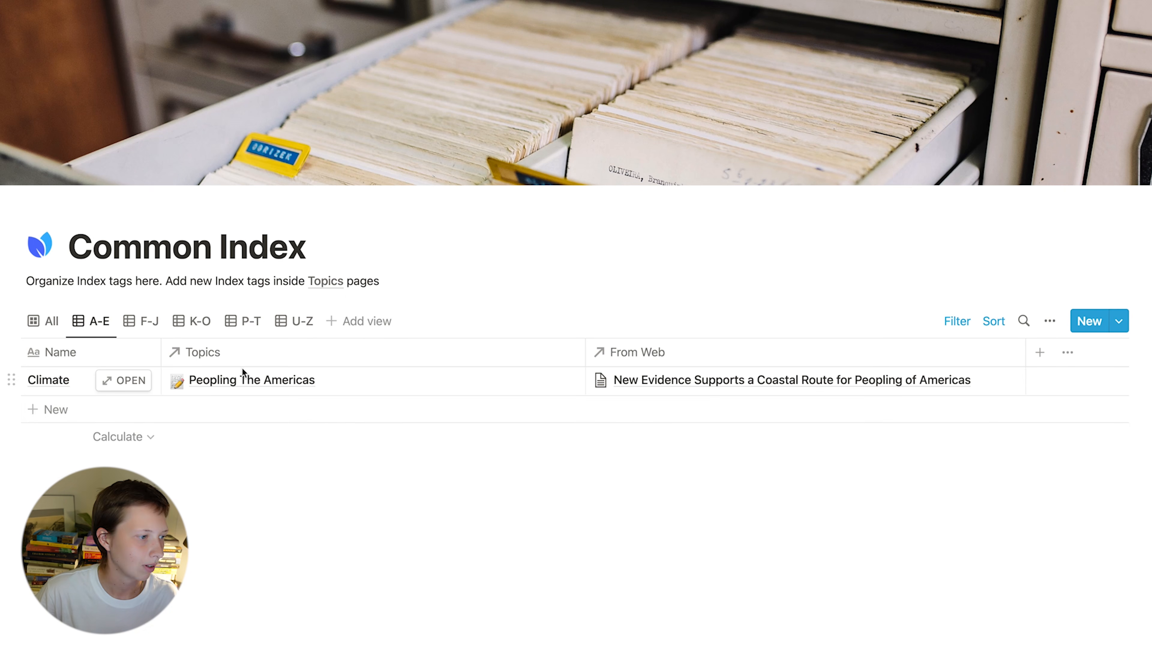
Step: Open the Peopling The Americas topic linked to the Climate index tag, look through its information and flashcards, and close it
{"action": "left_click", "coordinate": [239, 389]}
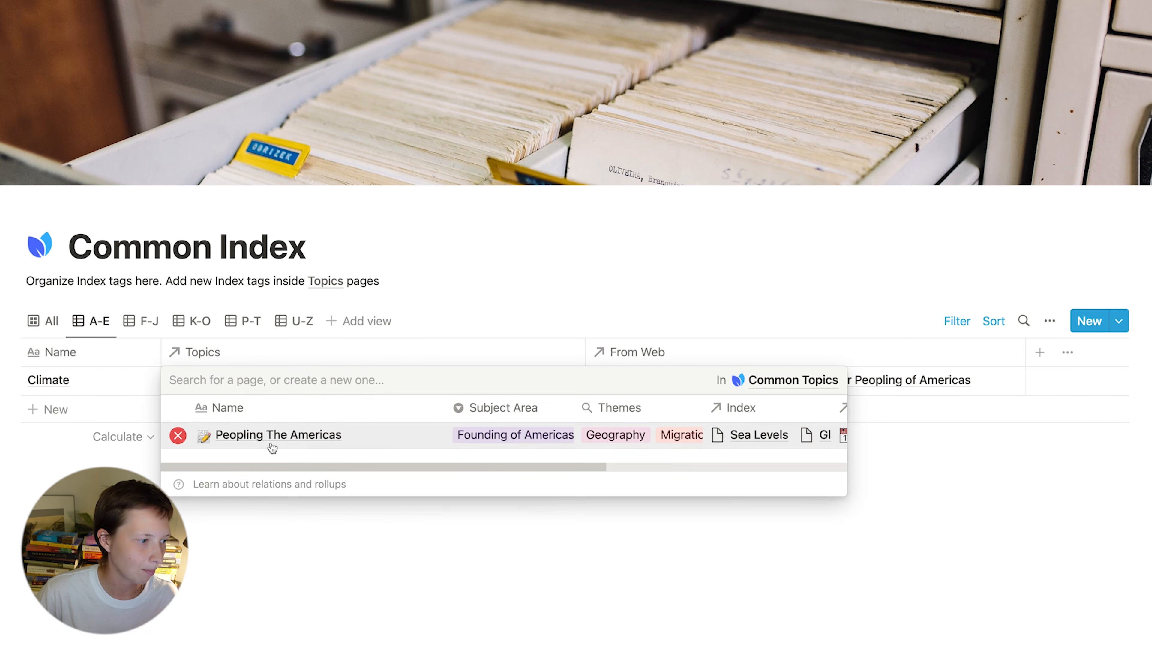
{"action": "left_click", "coordinate": [278, 436]}
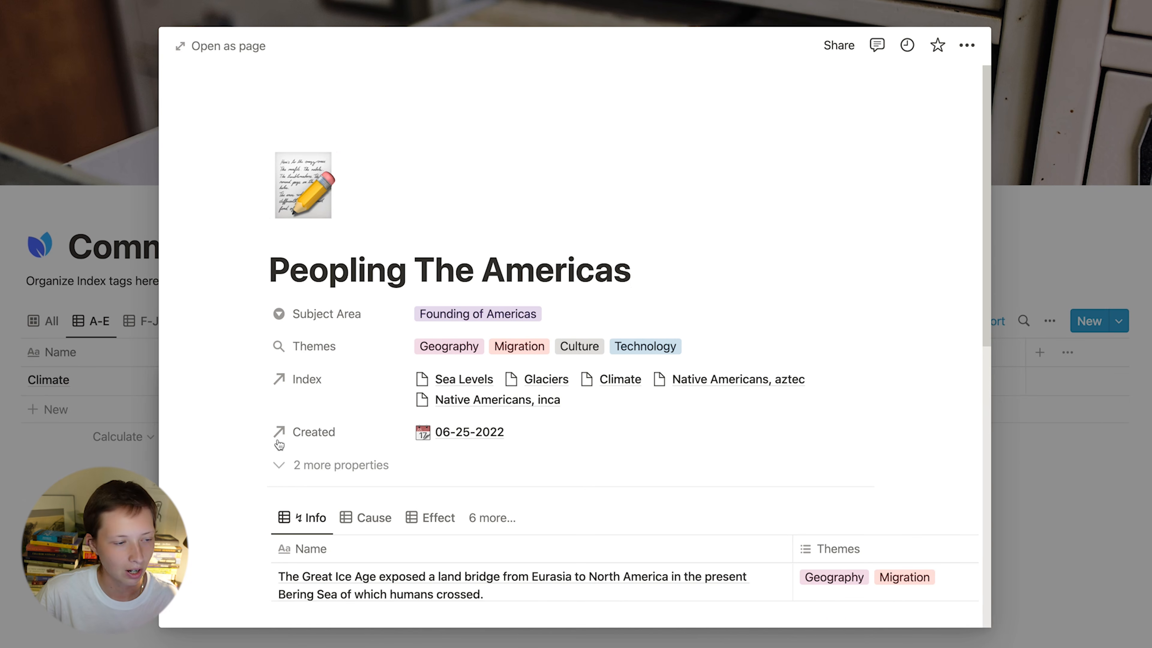
{"action": "scroll", "coordinate": [279, 445], "scroll_direction": "down", "scroll_amount": 12}
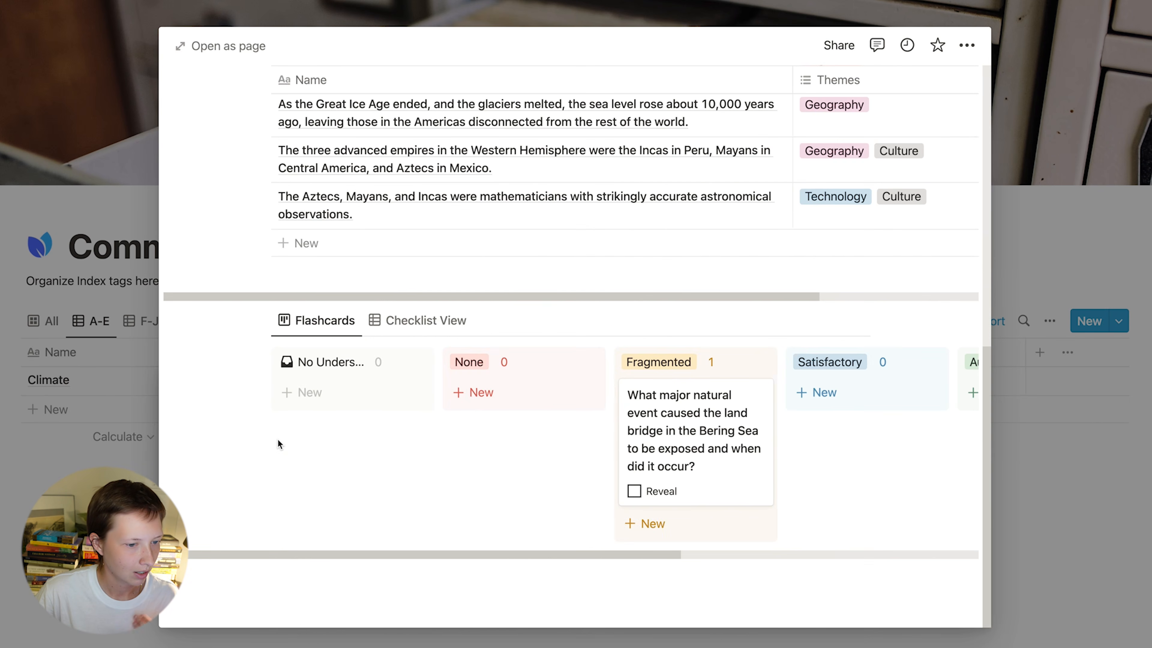
{"action": "scroll", "coordinate": [279, 445], "scroll_direction": "up", "scroll_amount": 12}
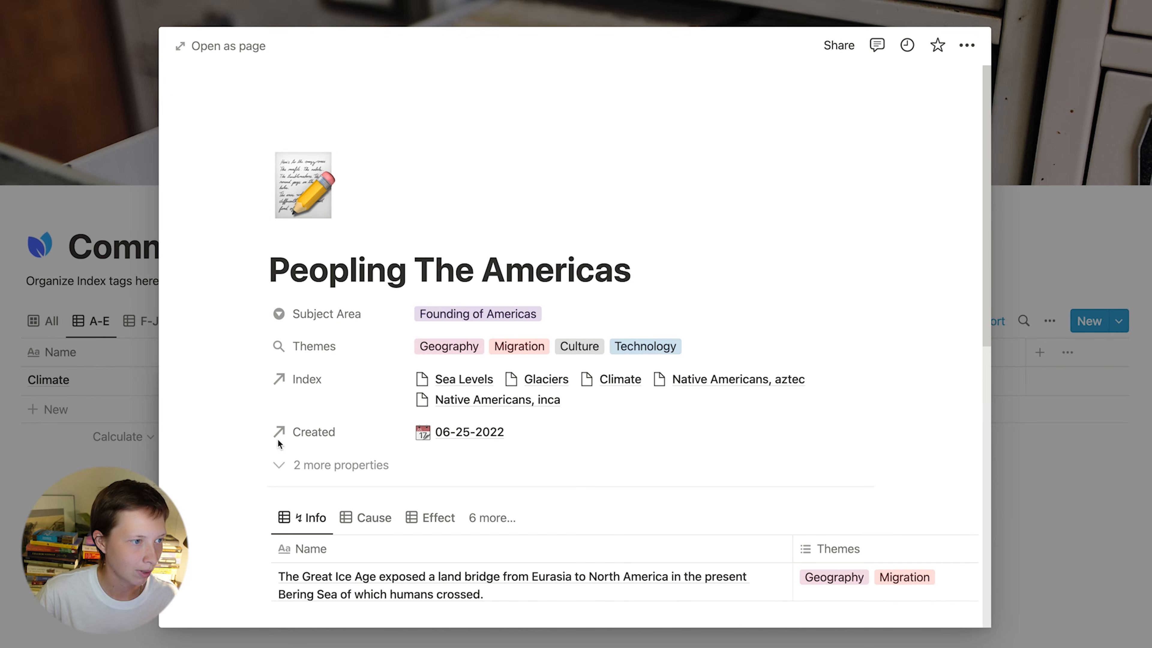
{"action": "left_click", "coordinate": [54, 458]}
{"action": "key", "text": "Escape"}
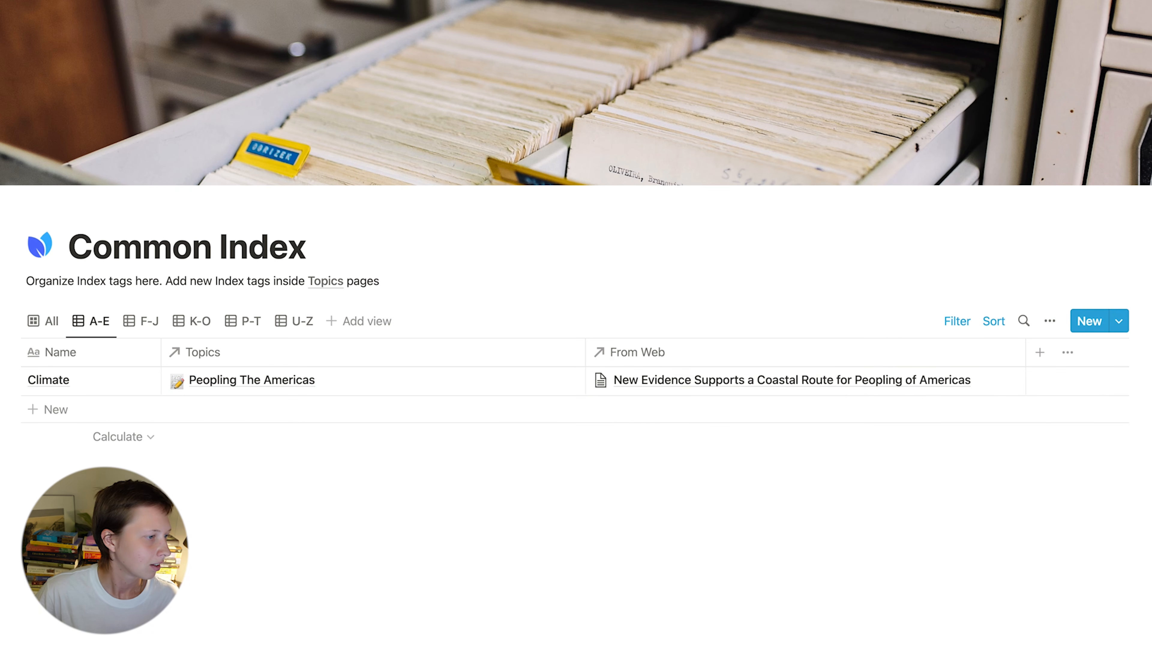
Step: View the Common Topics page from the Knowledge Base home page and return to the home page
{"action": "key", "text": "super+["}
{"action": "scroll", "coordinate": [717, 515], "scroll_direction": "down", "scroll_amount": 2}
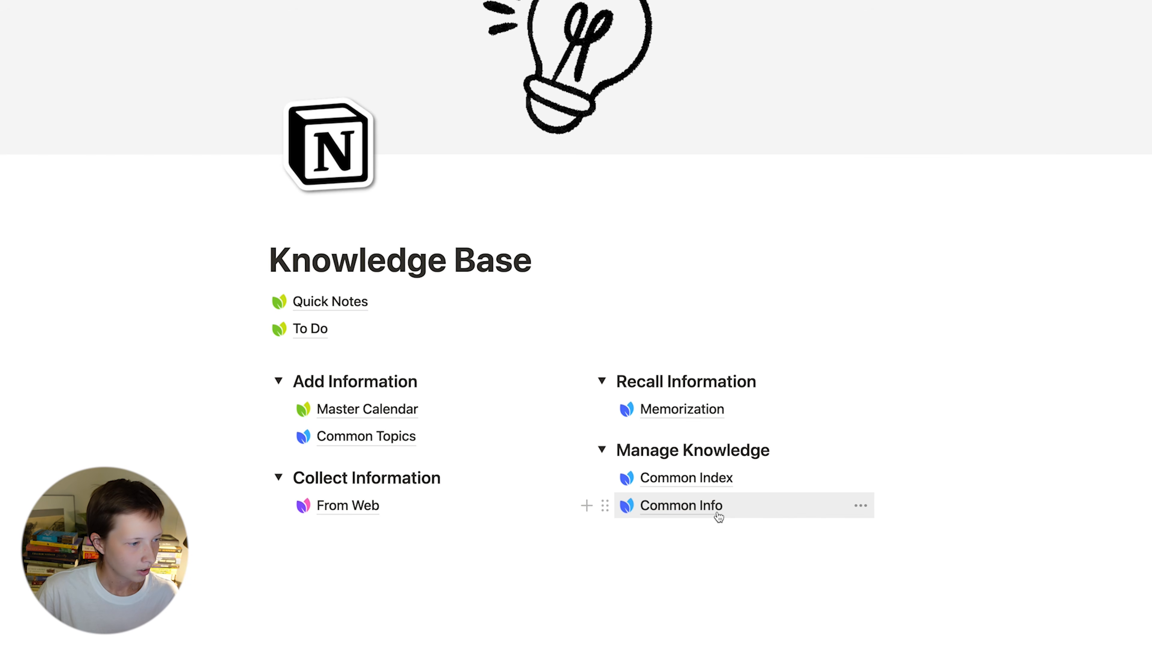
{"action": "left_click", "coordinate": [351, 435]}
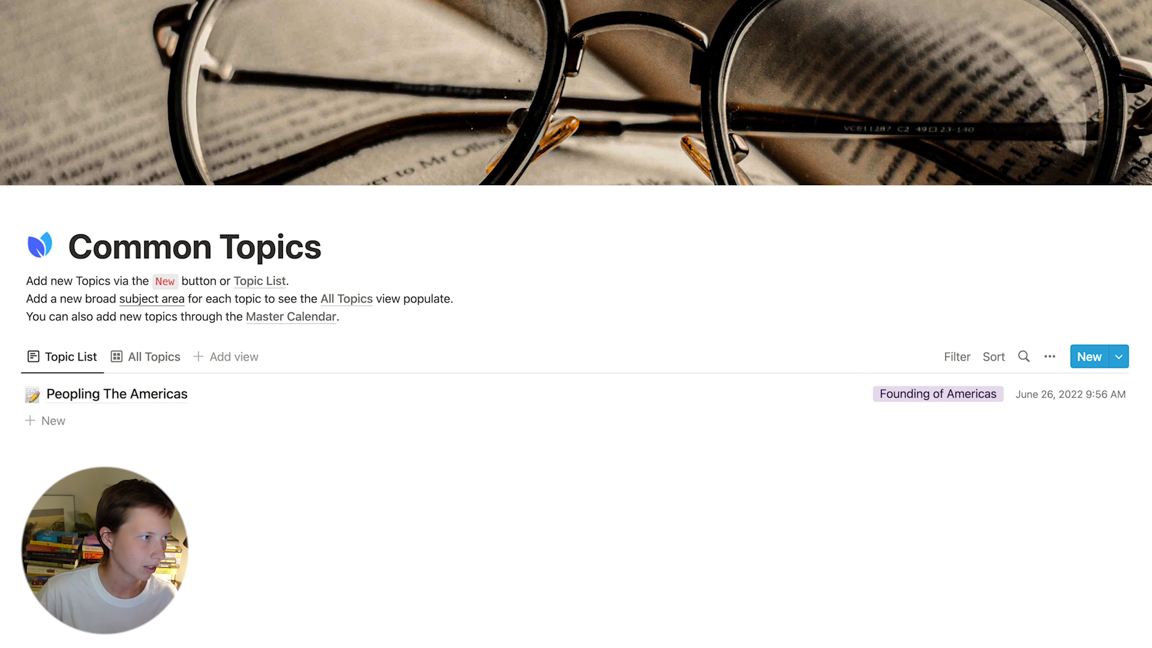
{"action": "key", "text": "super+["}
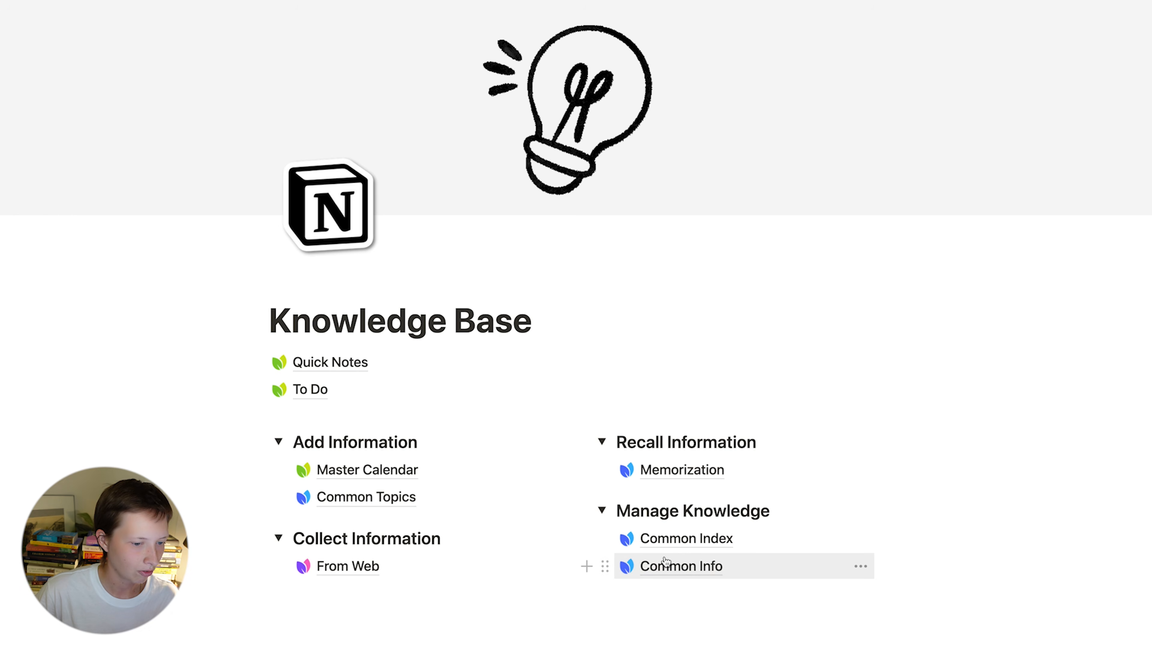
Step: Open the Common Info page, display its All view, and collapse and re-expand the Today group
{"action": "left_click", "coordinate": [649, 565]}
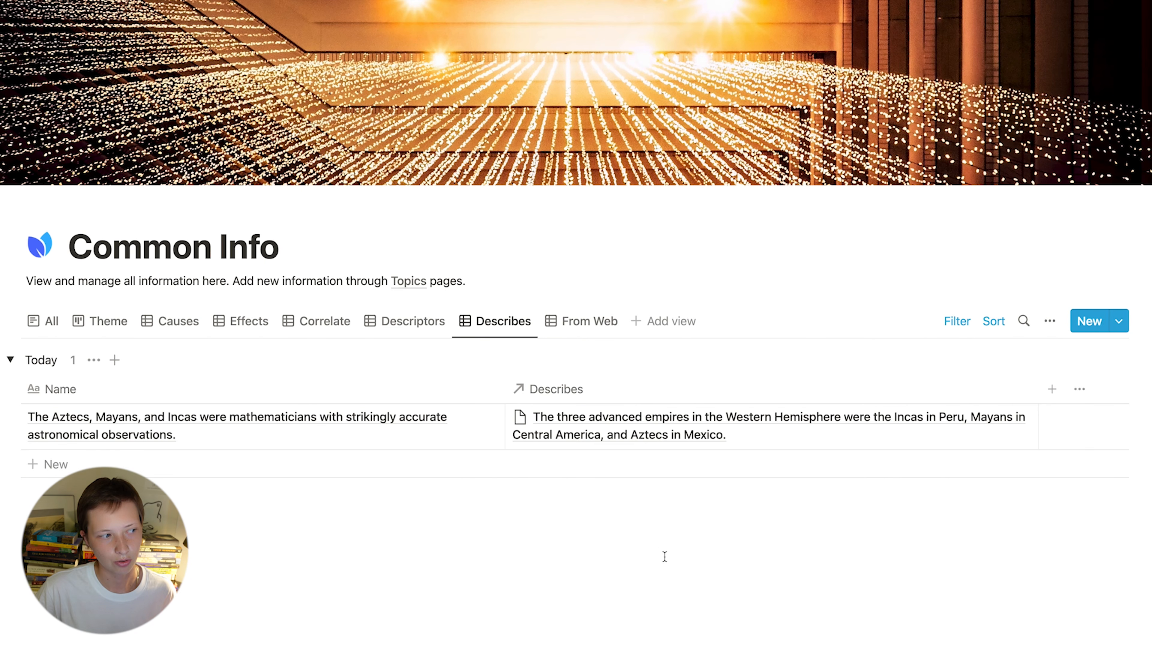
{"action": "left_click", "coordinate": [49, 321]}
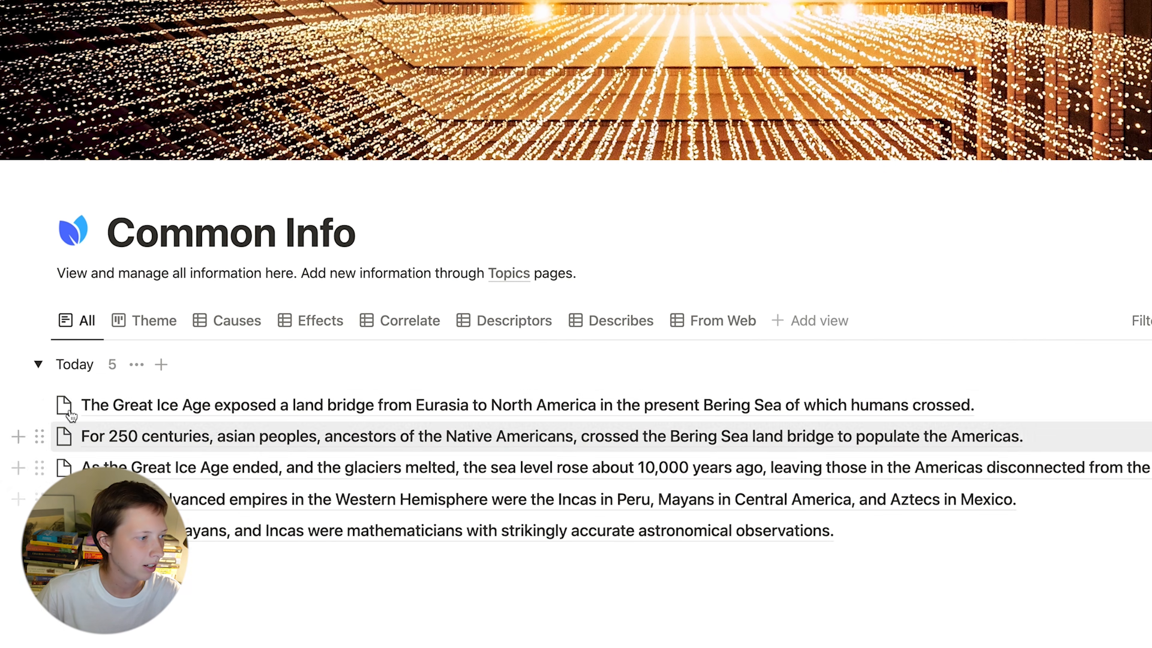
{"action": "left_click", "coordinate": [38, 364]}
{"action": "left_click", "coordinate": [40, 370]}
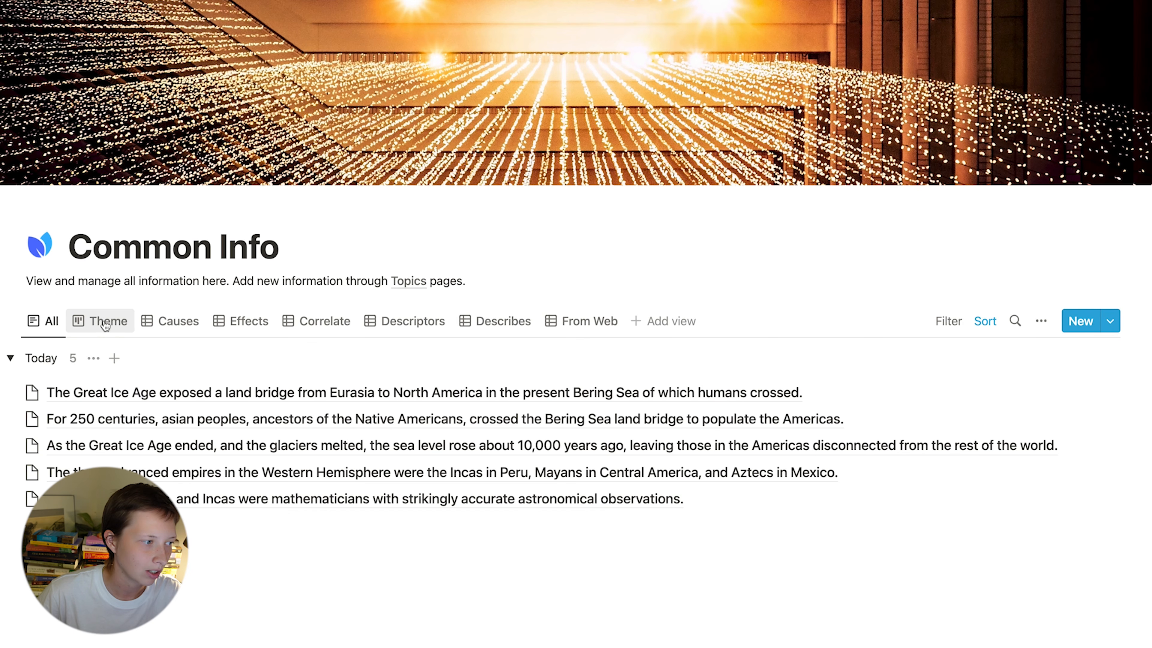
Step: Display the Common Info entries by theme, open the Great Ice Age land bridge entry under Geography, look at its properties and close it
{"action": "left_click", "coordinate": [108, 322]}
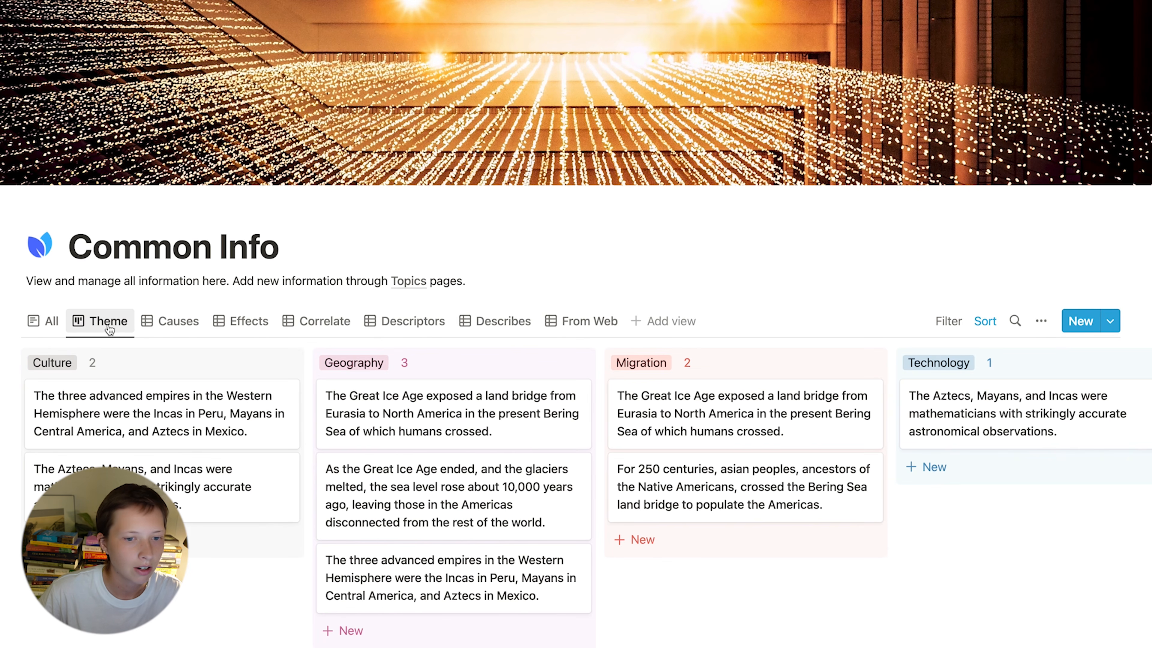
{"action": "left_click", "coordinate": [398, 414]}
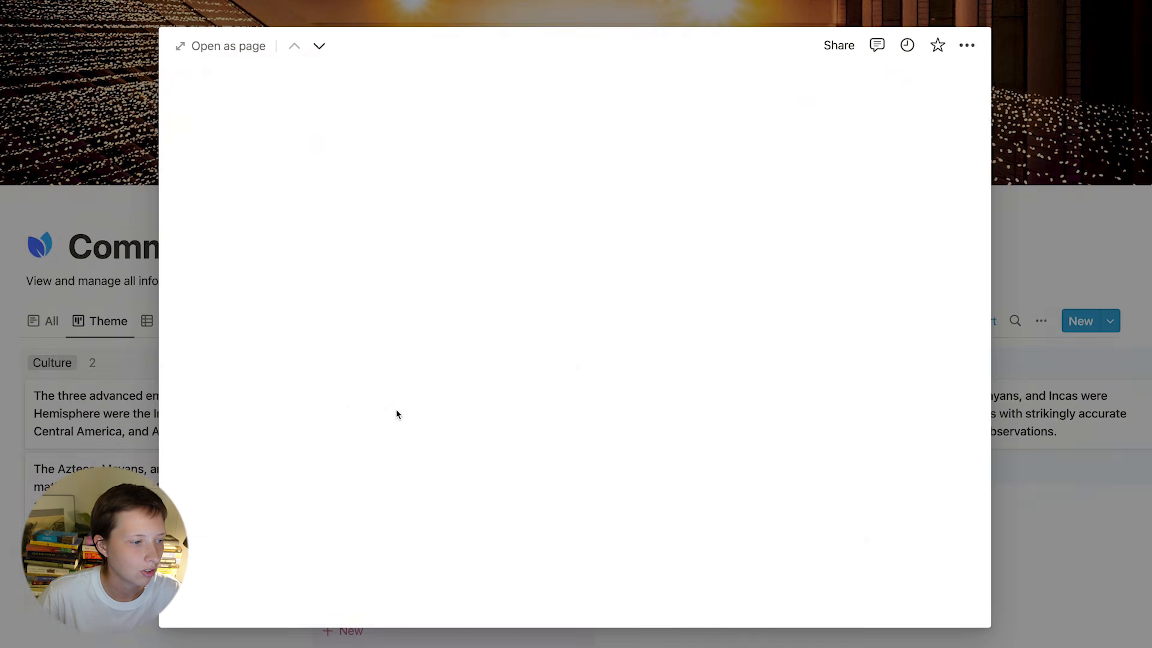
{"action": "left_click", "coordinate": [492, 333]}
{"action": "left_click", "coordinate": [249, 319]}
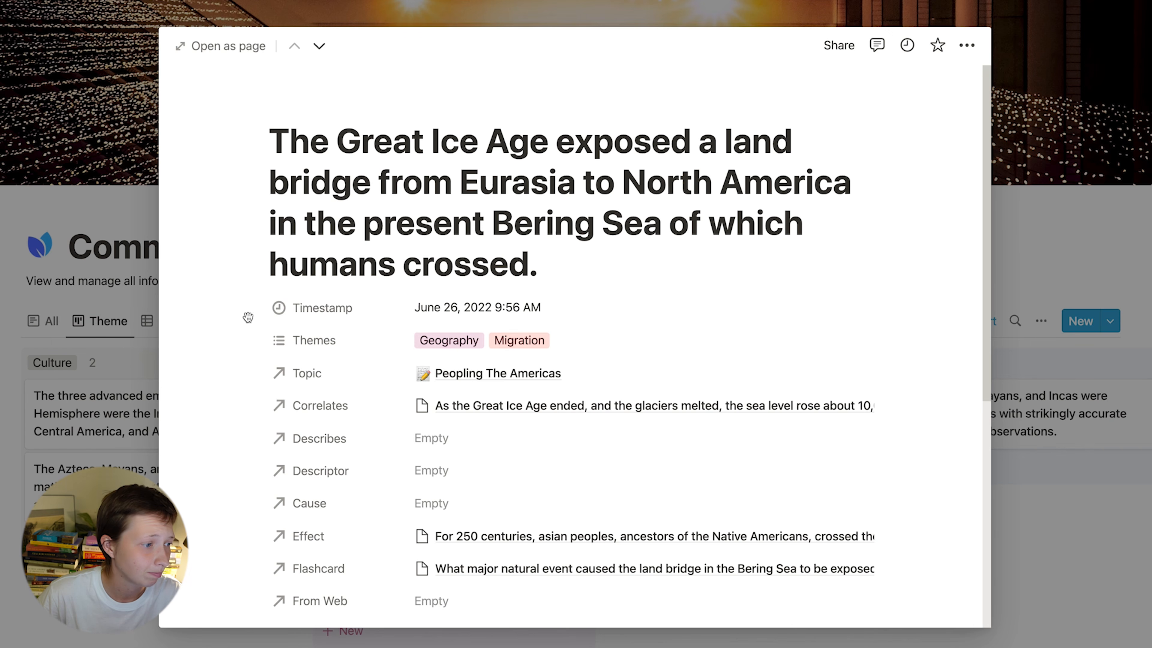
{"action": "left_click", "coordinate": [94, 343]}
{"action": "scroll", "coordinate": [150, 318], "scroll_direction": "down", "scroll_amount": 1}
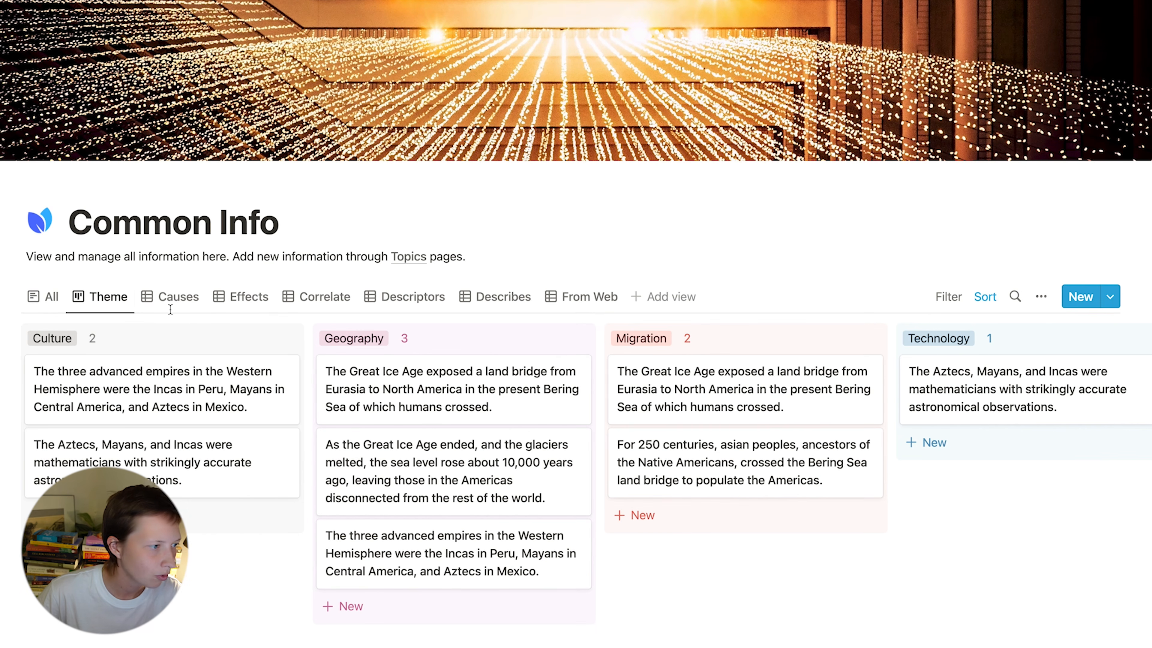
Step: Look through the Causes, Effects, Correlate, Descriptors, Describes and From Web views of Common Info
{"action": "left_click", "coordinate": [183, 310]}
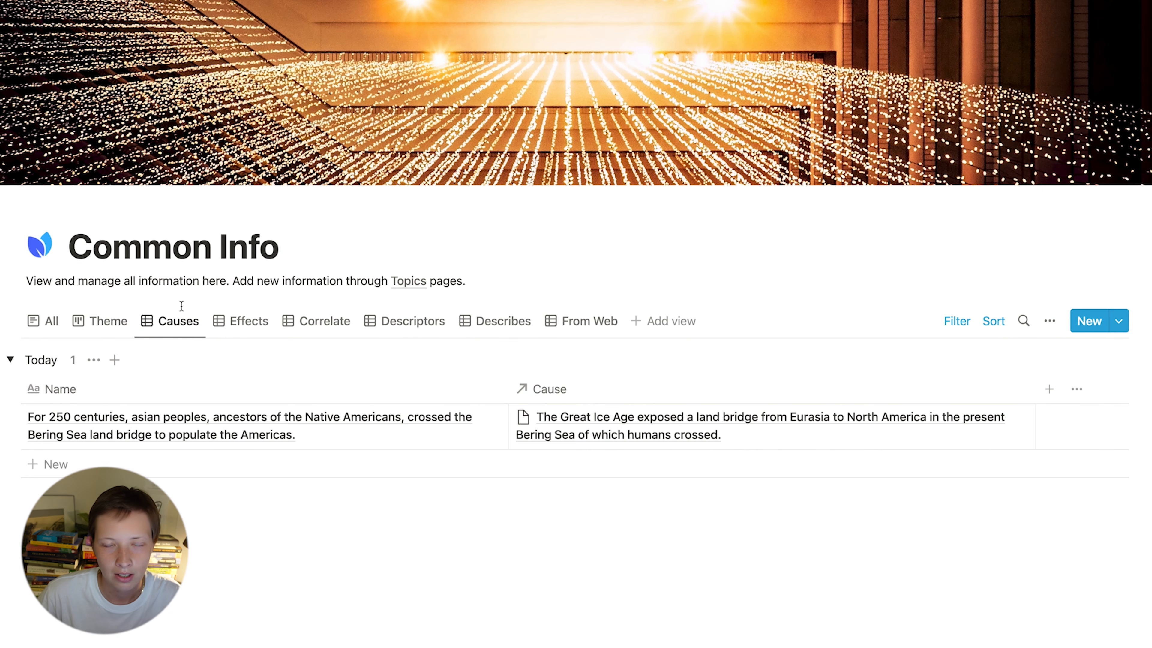
{"action": "left_click", "coordinate": [252, 326]}
{"action": "left_click", "coordinate": [335, 331]}
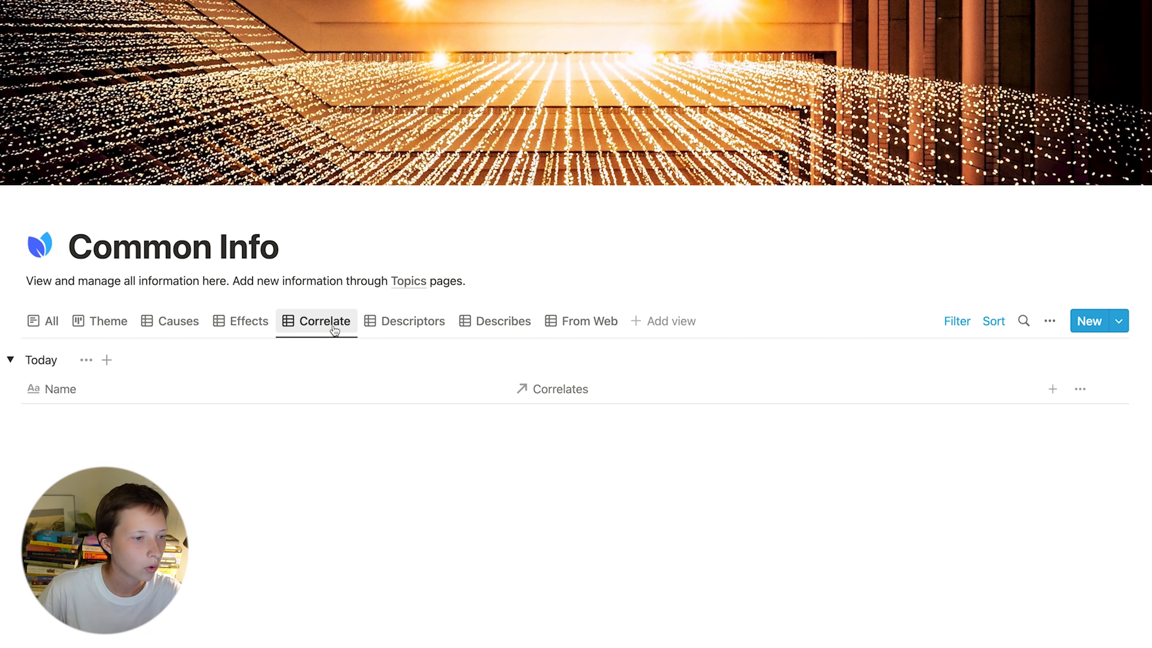
{"action": "left_click", "coordinate": [391, 325]}
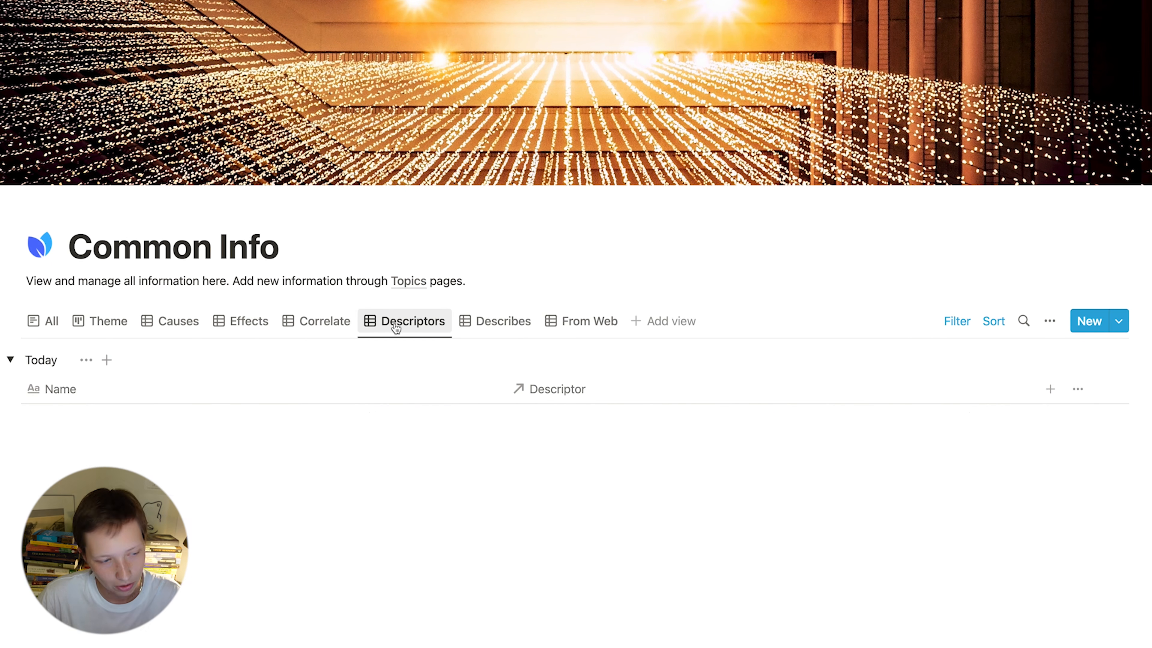
{"action": "left_click", "coordinate": [506, 332]}
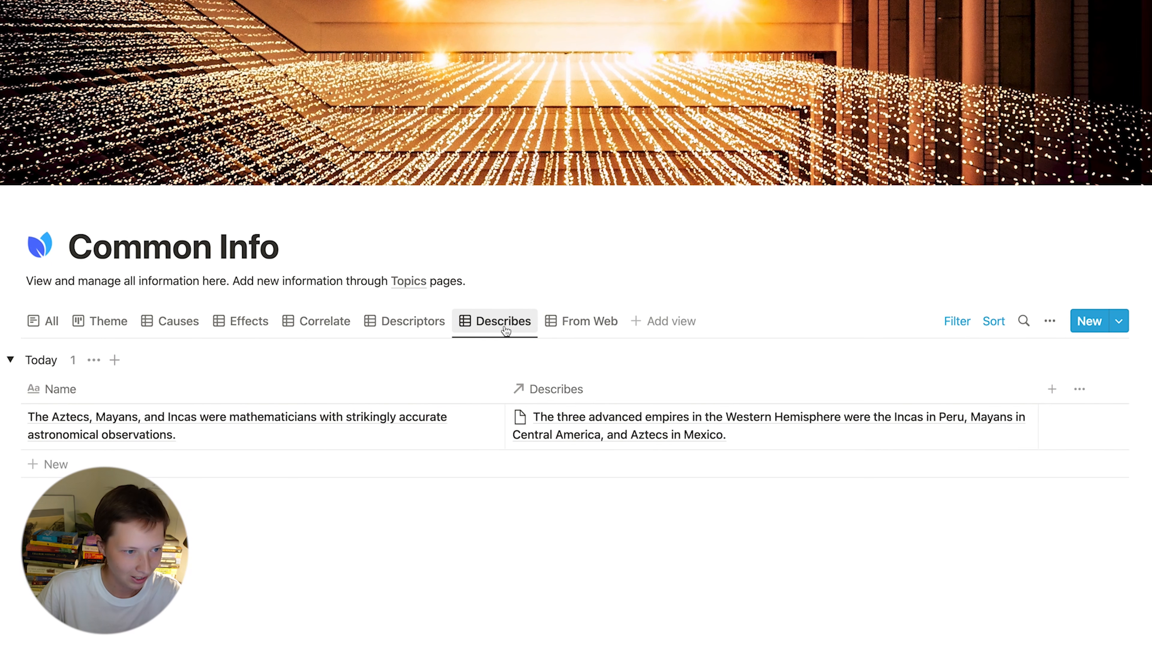
{"action": "left_click", "coordinate": [609, 334]}
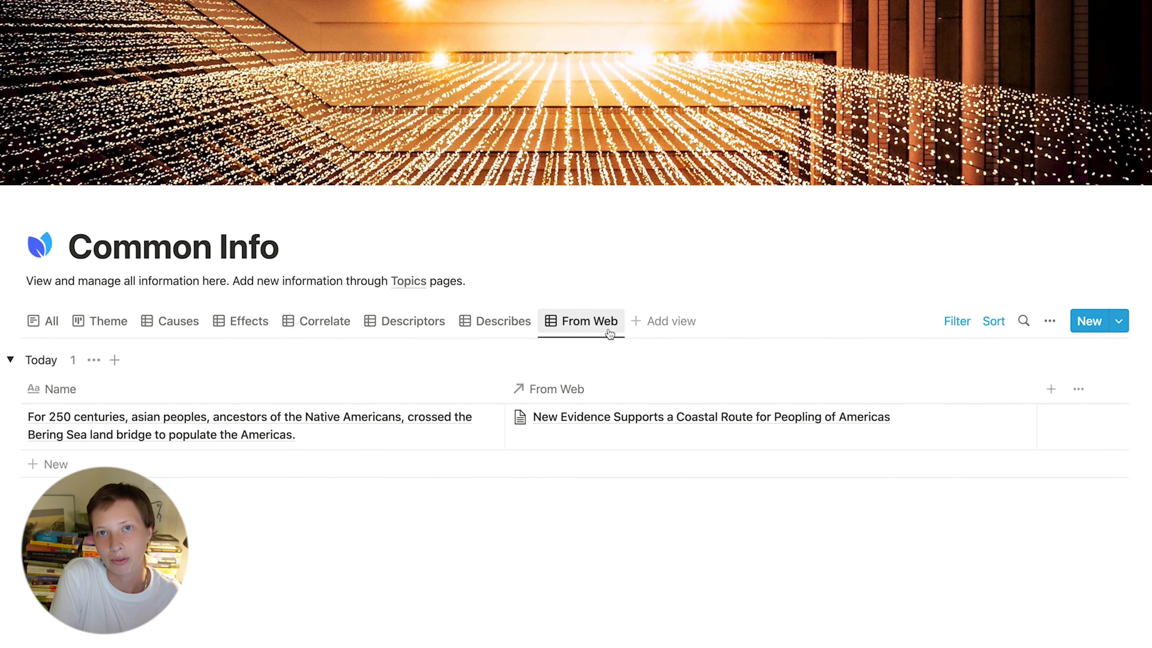
Step: Add a new table view to the Common Info page and delete it again
{"action": "left_click", "coordinate": [649, 333]}
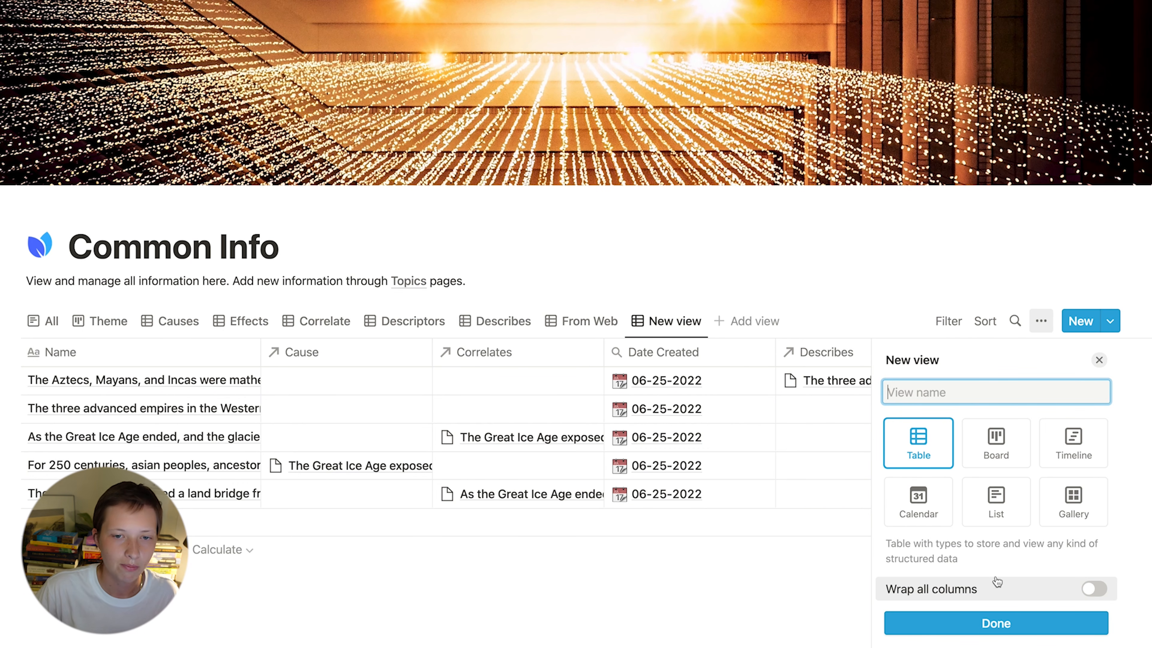
{"action": "left_click", "coordinate": [1098, 360]}
{"action": "left_click", "coordinate": [661, 322]}
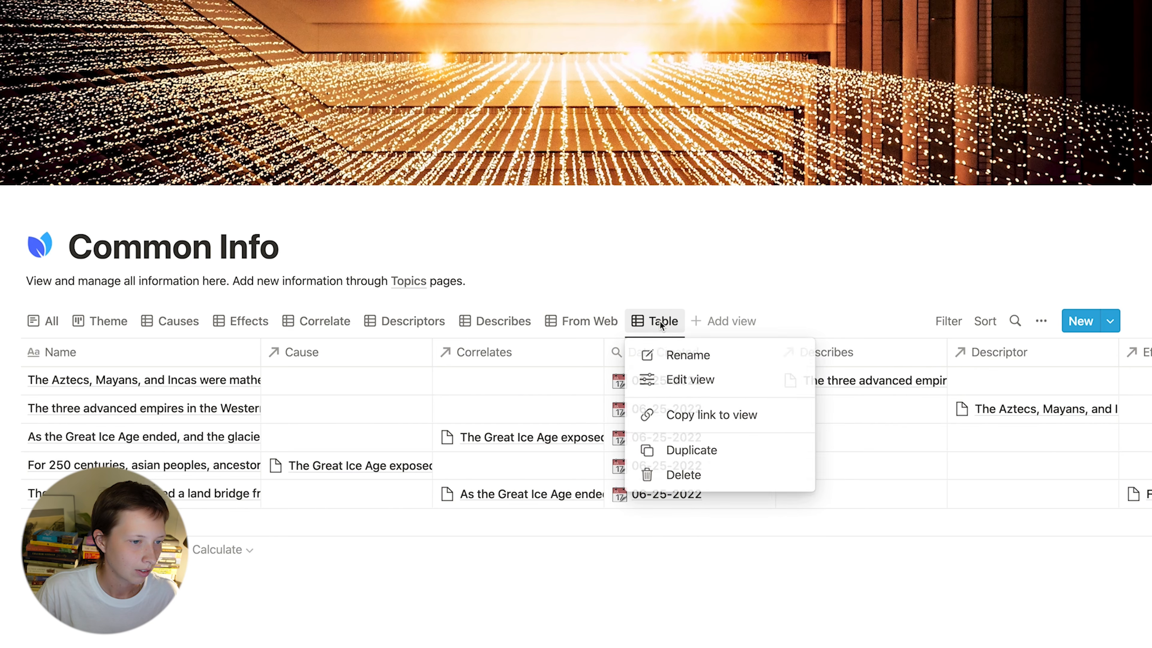
{"action": "left_click", "coordinate": [645, 475]}
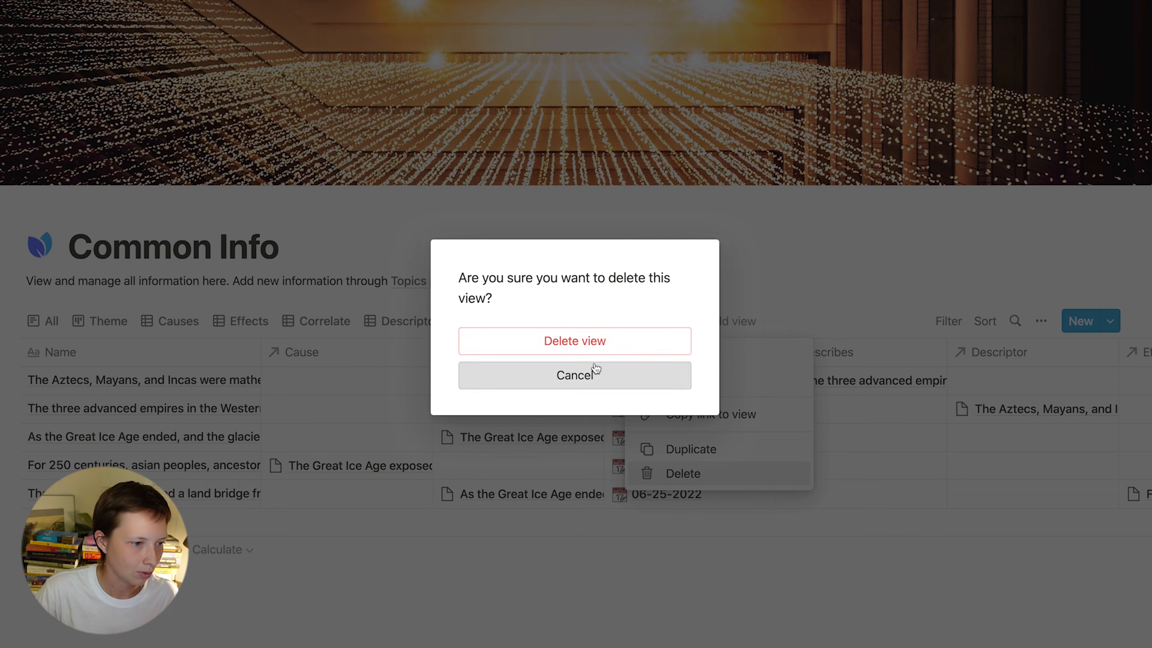
{"action": "left_click", "coordinate": [553, 344]}
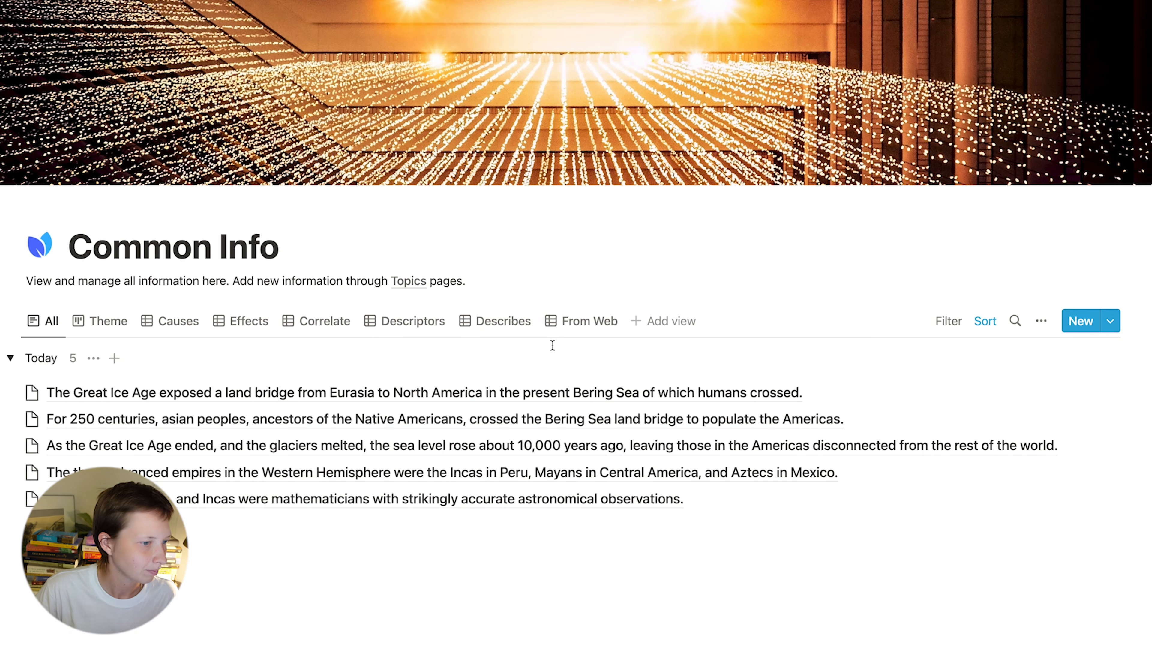
Step: Open the From Web page from the Knowledge Base home, look through the New Evidence Supports a Coastal Route article and close it
{"action": "left_click", "coordinate": [185, 1]}
{"action": "scroll", "coordinate": [895, 563], "scroll_direction": "down", "scroll_amount": 1}
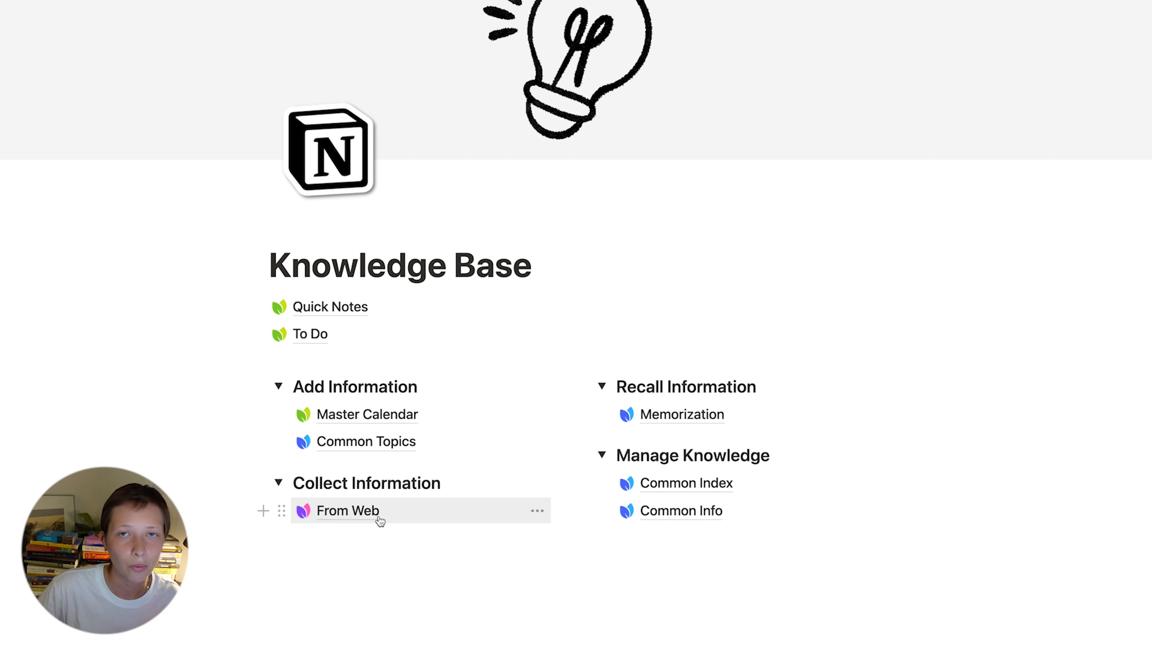
{"action": "left_click", "coordinate": [347, 511]}
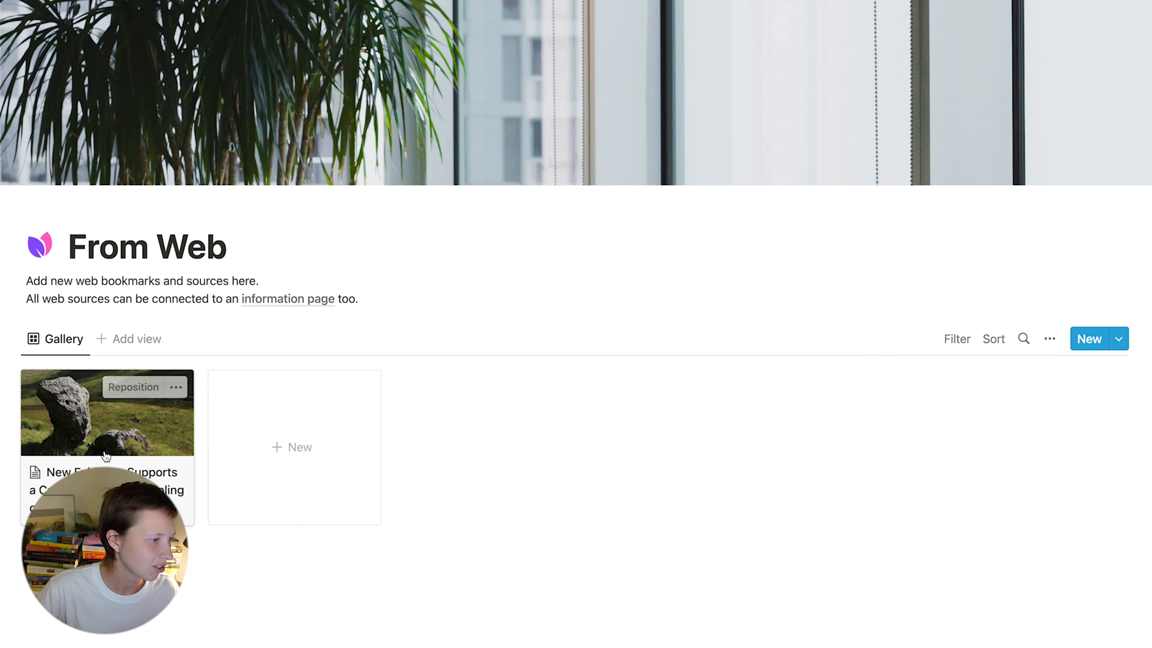
{"action": "left_click", "coordinate": [114, 417]}
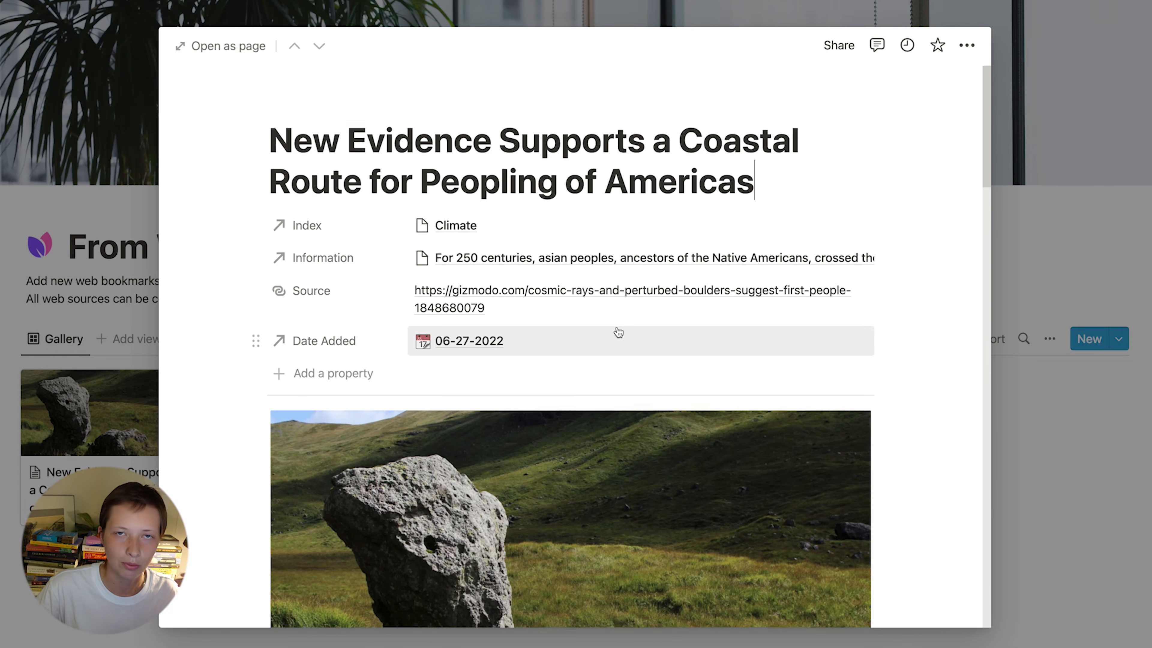
{"action": "scroll", "coordinate": [617, 332], "scroll_direction": "down", "scroll_amount": 10}
{"action": "left_click", "coordinate": [137, 391]}
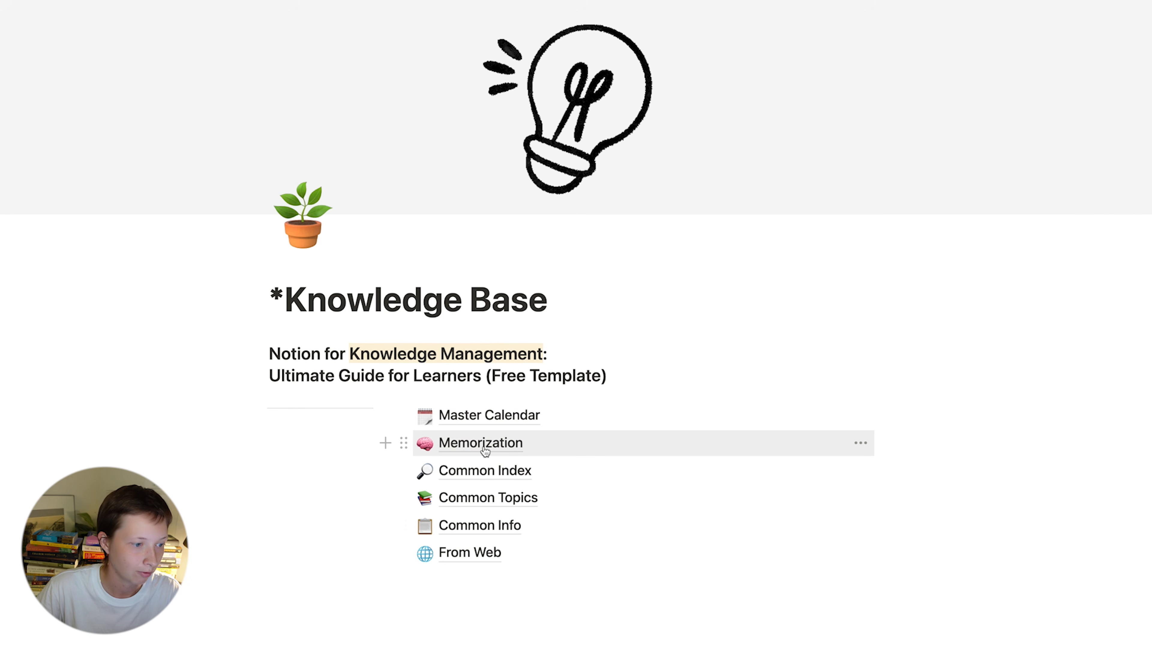
Step: Open the Memorization page of the *Knowledge Base and look through its flashcard board
{"action": "left_click", "coordinate": [487, 451]}
{"action": "scroll", "coordinate": [485, 451], "scroll_direction": "down", "scroll_amount": 6}
{"action": "scroll", "coordinate": [485, 451], "scroll_direction": "down", "scroll_amount": 10}
{"action": "scroll", "coordinate": [484, 447], "scroll_direction": "up", "scroll_amount": 15}
{"action": "scroll", "coordinate": [483, 446], "scroll_direction": "down", "scroll_amount": 3}
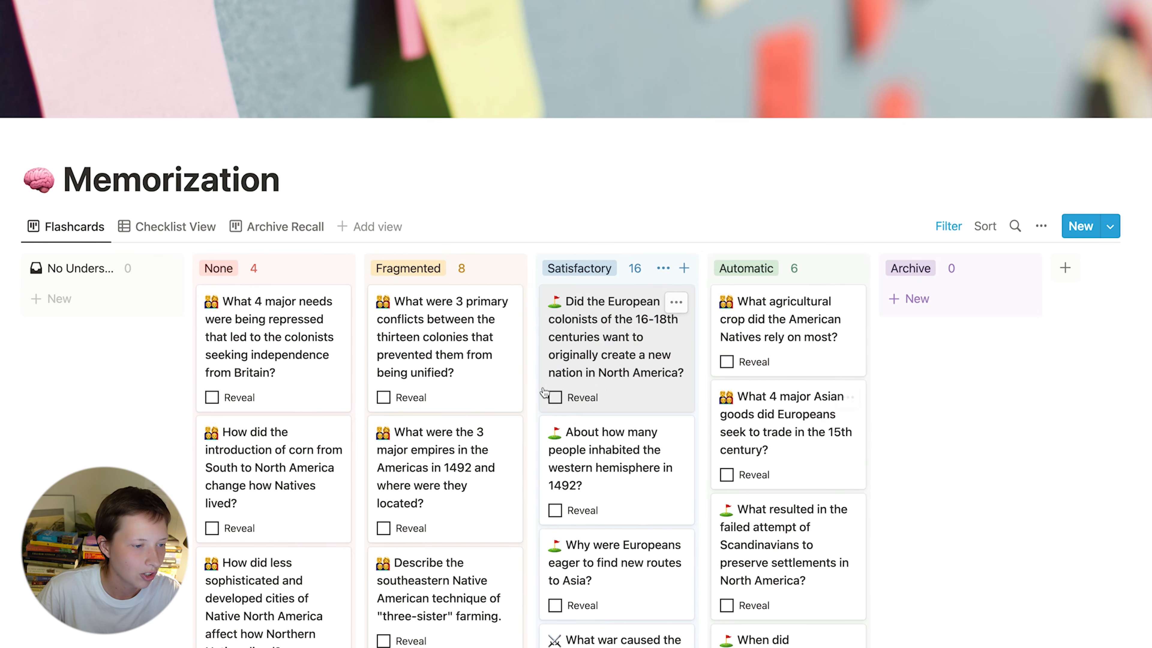
Step: Reveal and hide the answers of the first two flashcards in the Satisfactory group, and try moving the second card
{"action": "left_click", "coordinate": [555, 398]}
{"action": "left_click", "coordinate": [559, 432]}
{"action": "left_click", "coordinate": [555, 511]}
{"action": "left_click", "coordinate": [555, 529]}
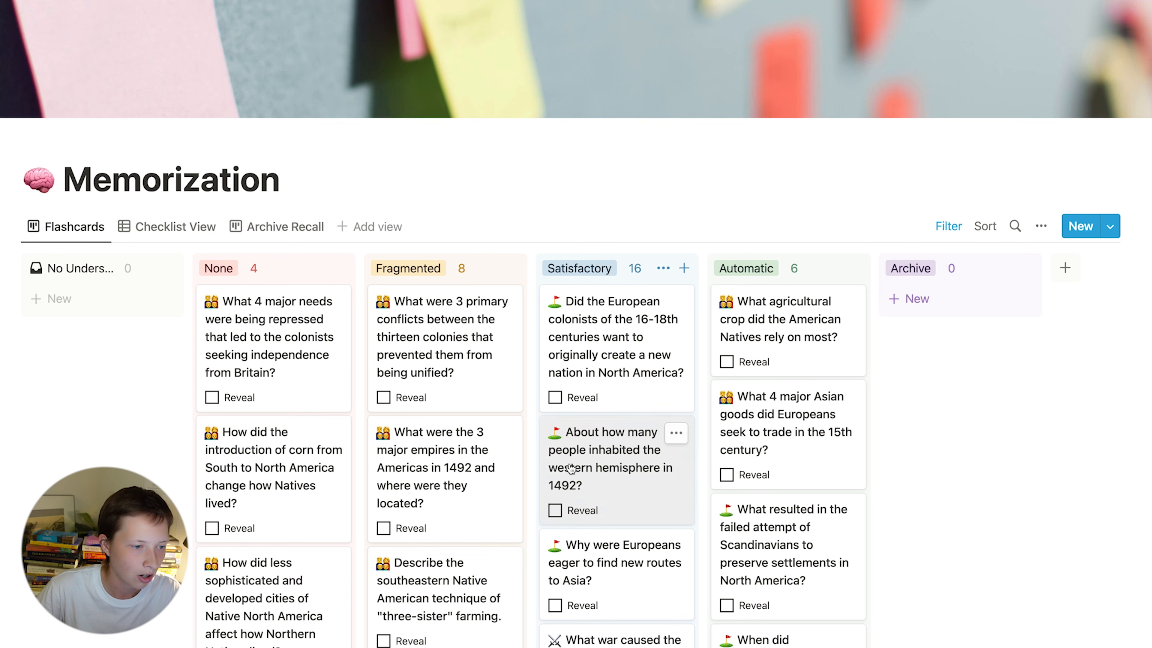
{"action": "left_click_drag", "start_coordinate": [570, 469], "coordinate": [617, 467]}
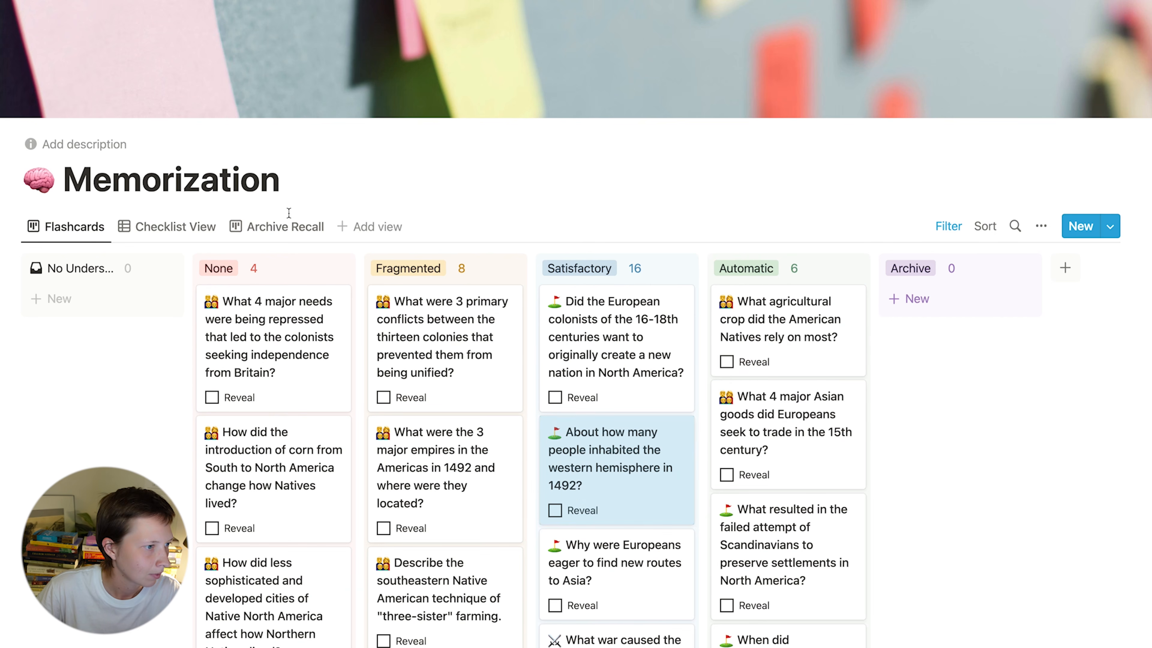
Step: View the Archive Recall board of the Memorization page and switch to its Checklist View
{"action": "left_click", "coordinate": [284, 227]}
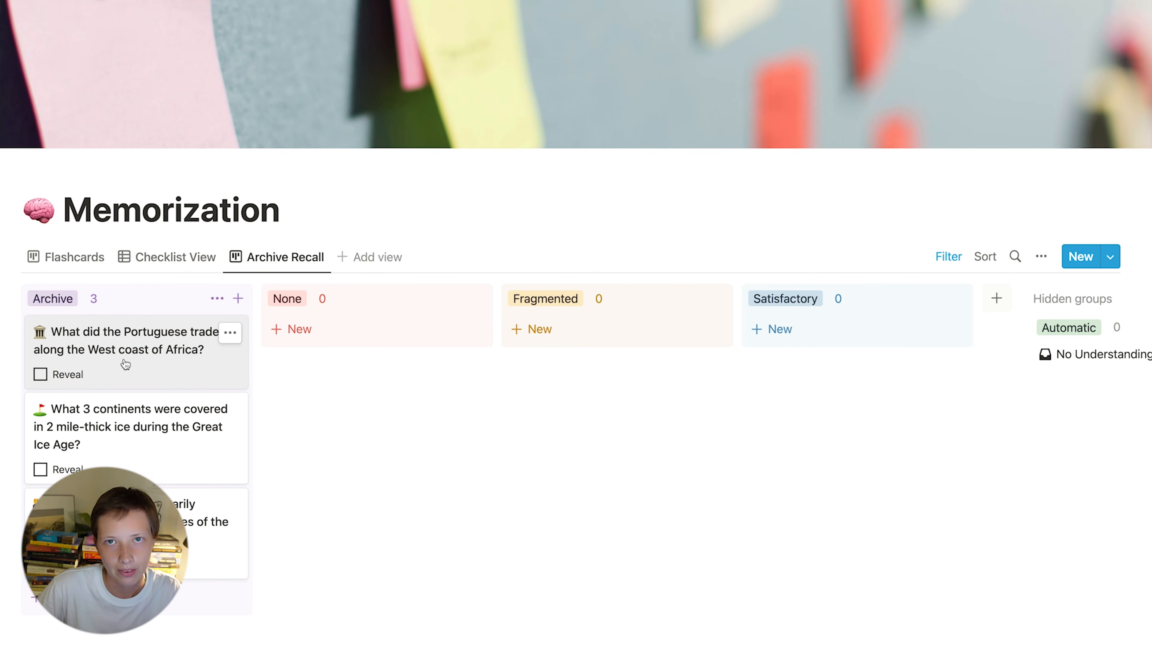
{"action": "left_click", "coordinate": [145, 259]}
{"action": "scroll", "coordinate": [642, 445], "scroll_direction": "down", "scroll_amount": 4}
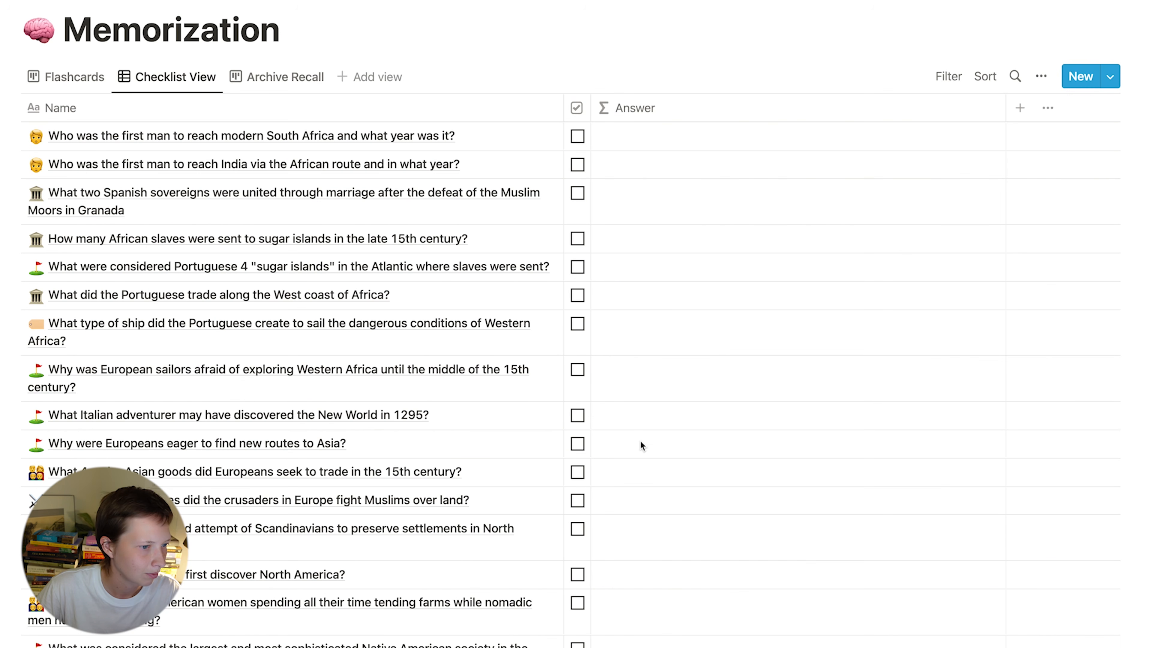
Step: Reveal the answers to the first four questions in the checklist and hide them again
{"action": "left_click", "coordinate": [578, 136]}
{"action": "left_click", "coordinate": [577, 165]}
{"action": "left_click", "coordinate": [577, 193]}
{"action": "left_click", "coordinate": [578, 239]}
{"action": "left_click", "coordinate": [578, 239]}
{"action": "left_click", "coordinate": [578, 194]}
{"action": "left_click", "coordinate": [578, 165]}
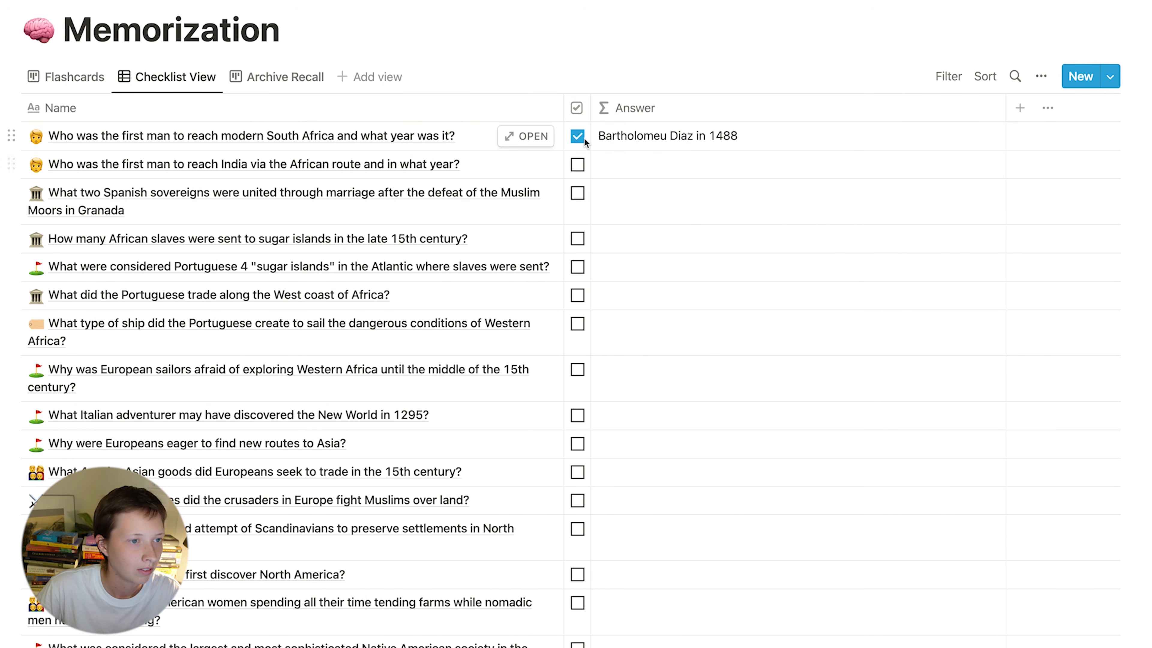
{"action": "left_click", "coordinate": [577, 136]}
Step: Open the Common Info page from the *Knowledge Base home page and switch the workspace to dark mode
{"action": "scroll", "coordinate": [317, 182], "scroll_direction": "up", "scroll_amount": 5}
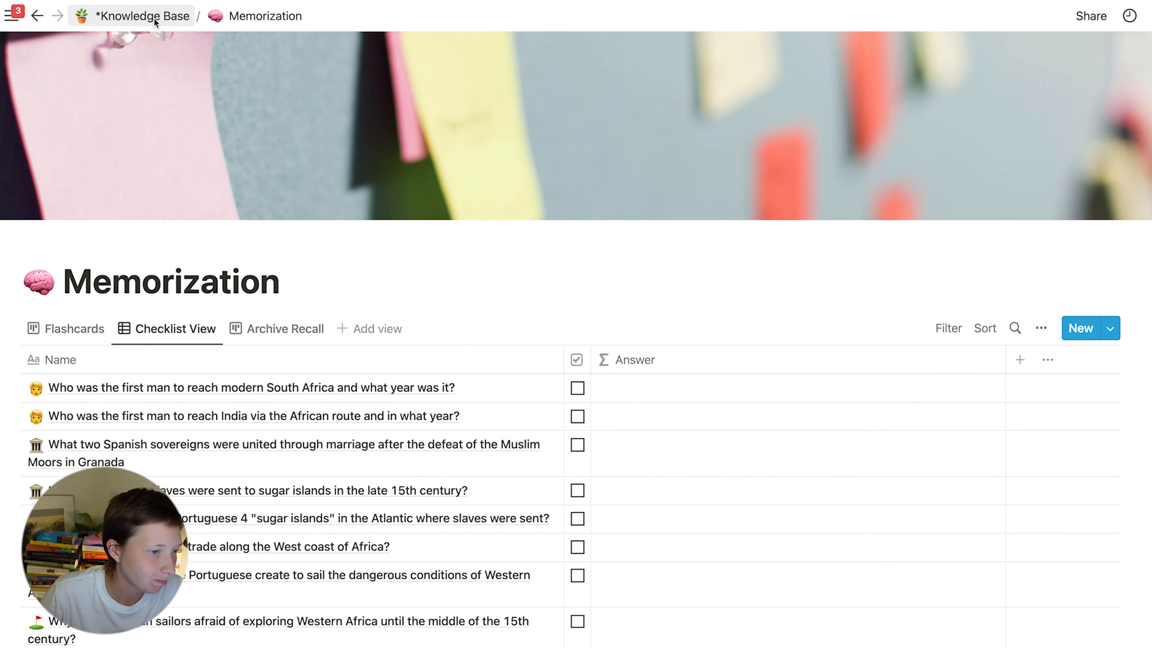
{"action": "left_click", "coordinate": [149, 15]}
{"action": "scroll", "coordinate": [643, 553], "scroll_direction": "down", "scroll_amount": 1}
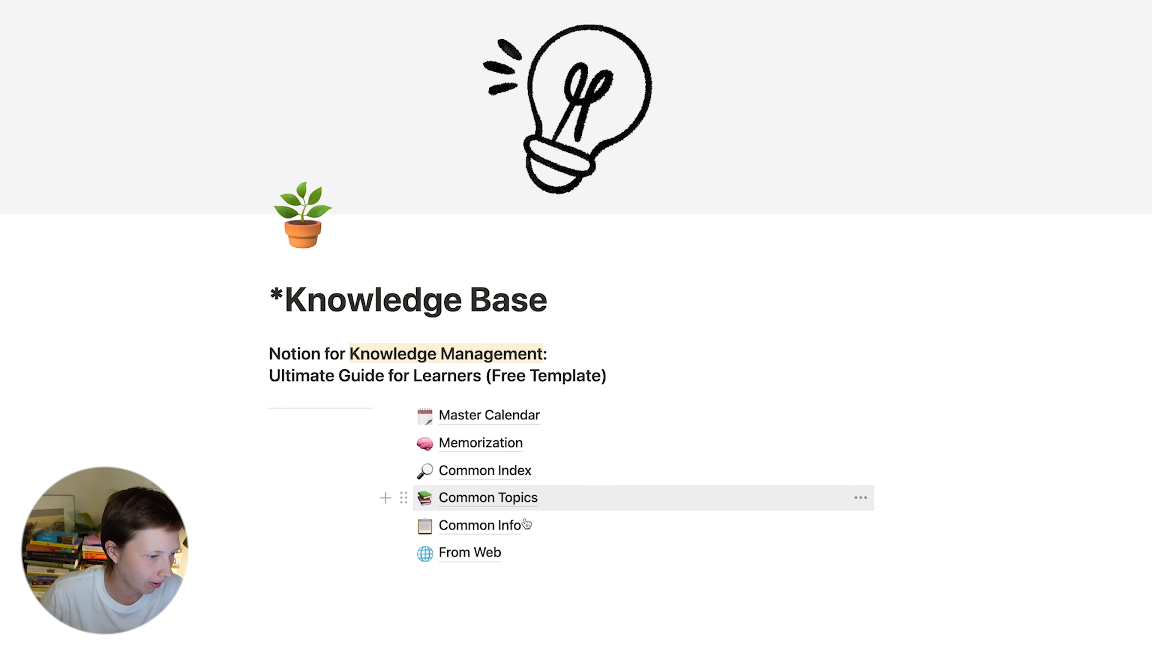
{"action": "left_click", "coordinate": [498, 526]}
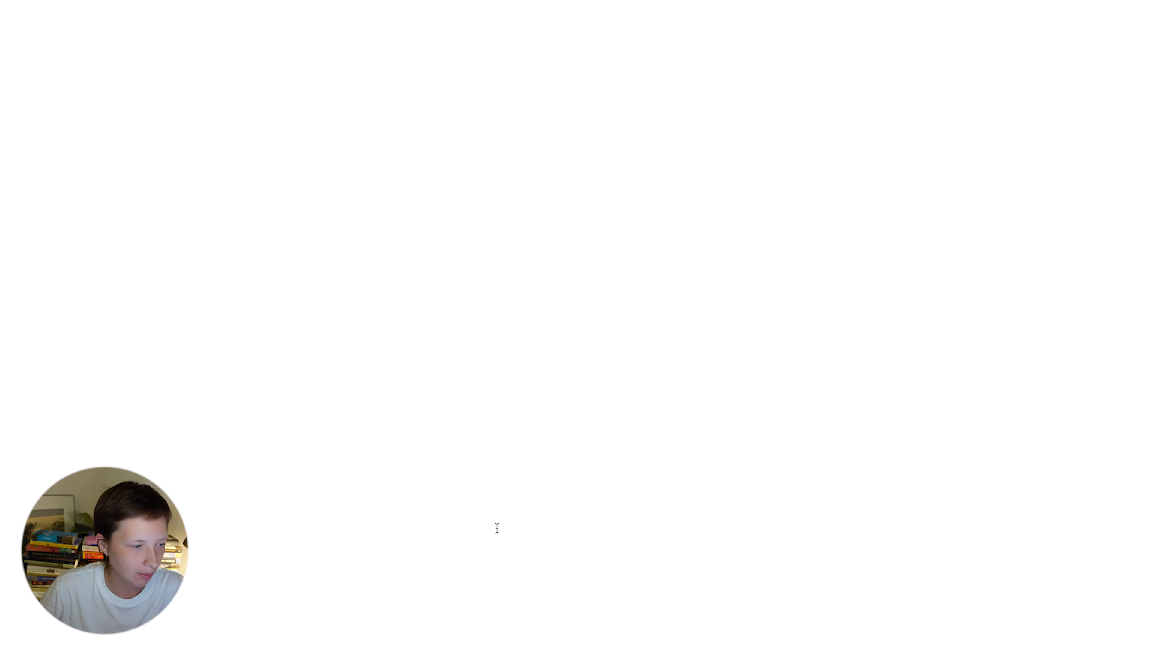
{"action": "scroll", "coordinate": [498, 532], "scroll_direction": "down", "scroll_amount": 1}
{"action": "scroll", "coordinate": [498, 531], "scroll_direction": "down", "scroll_amount": 5}
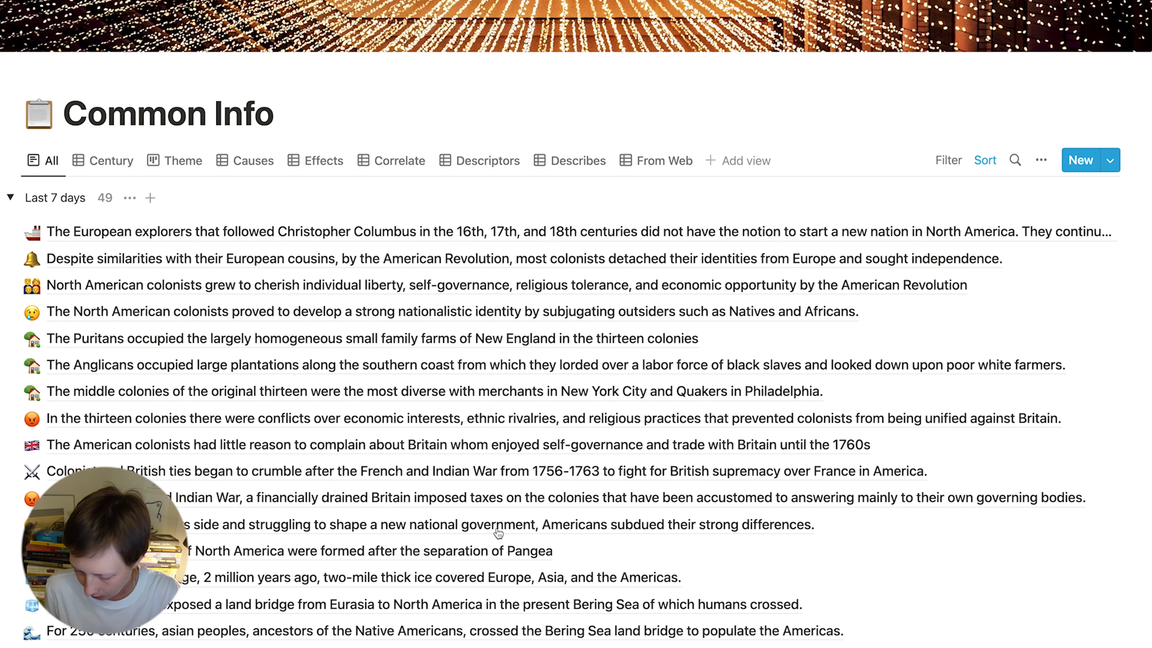
{"action": "key", "text": "super+shift+l"}
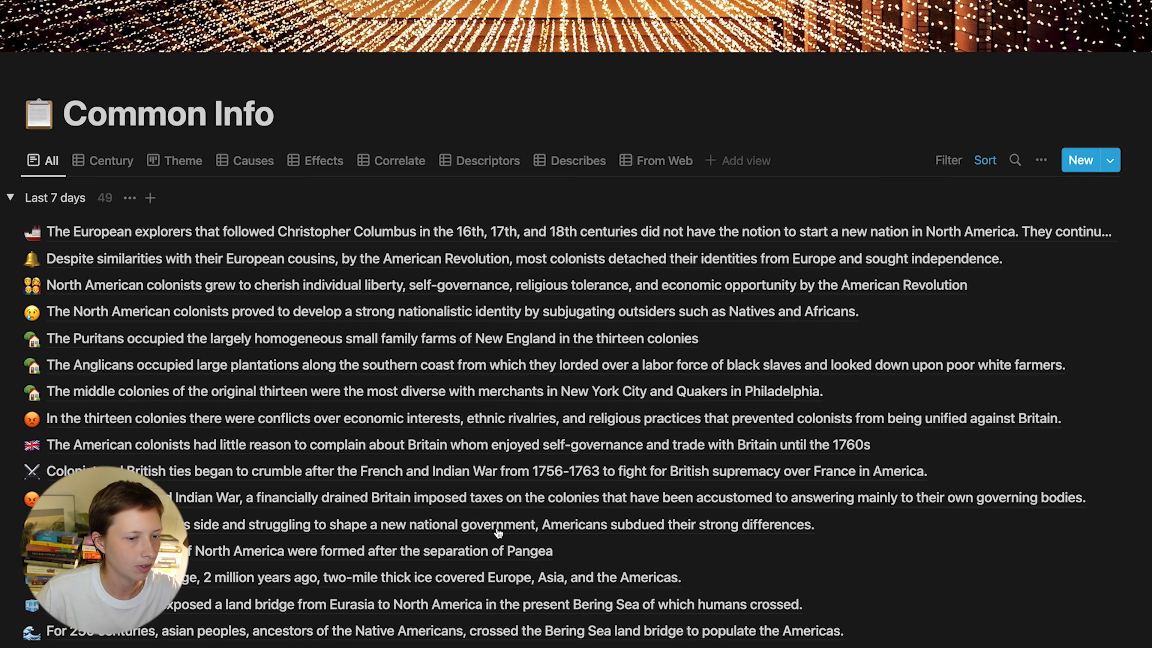
{"action": "scroll", "coordinate": [498, 532], "scroll_direction": "up", "scroll_amount": 3}
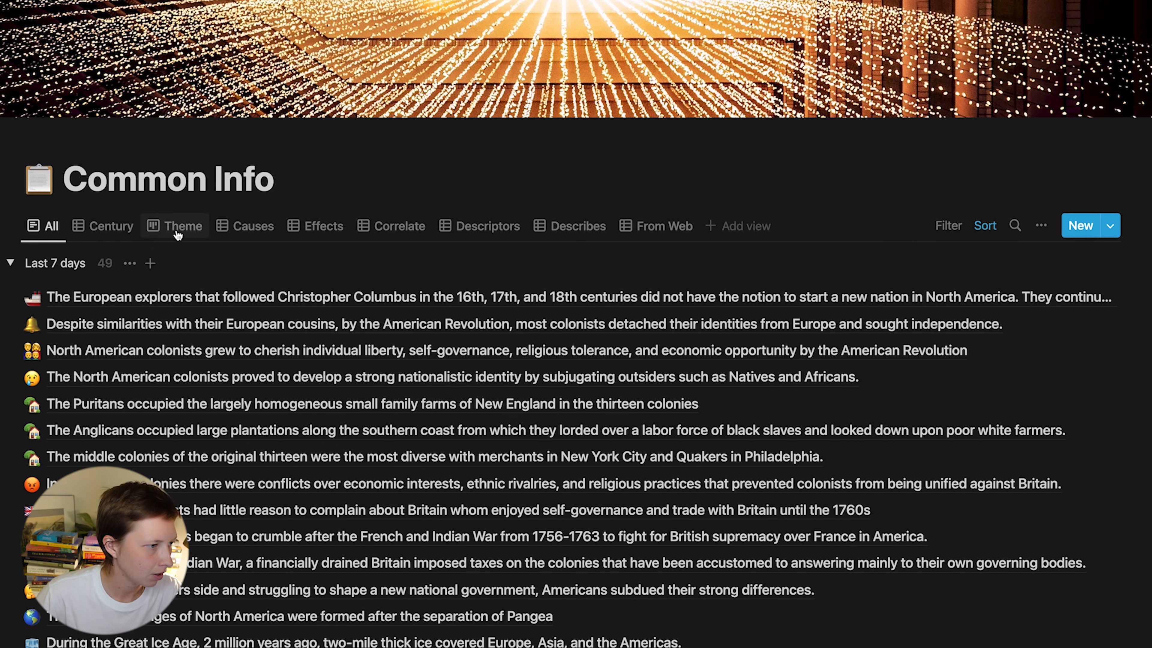
Step: Look through the Theme, Causes, Effects, Correlate, Descriptors and Describes views of the *Knowledge Base's Common Info page
{"action": "left_click", "coordinate": [178, 235]}
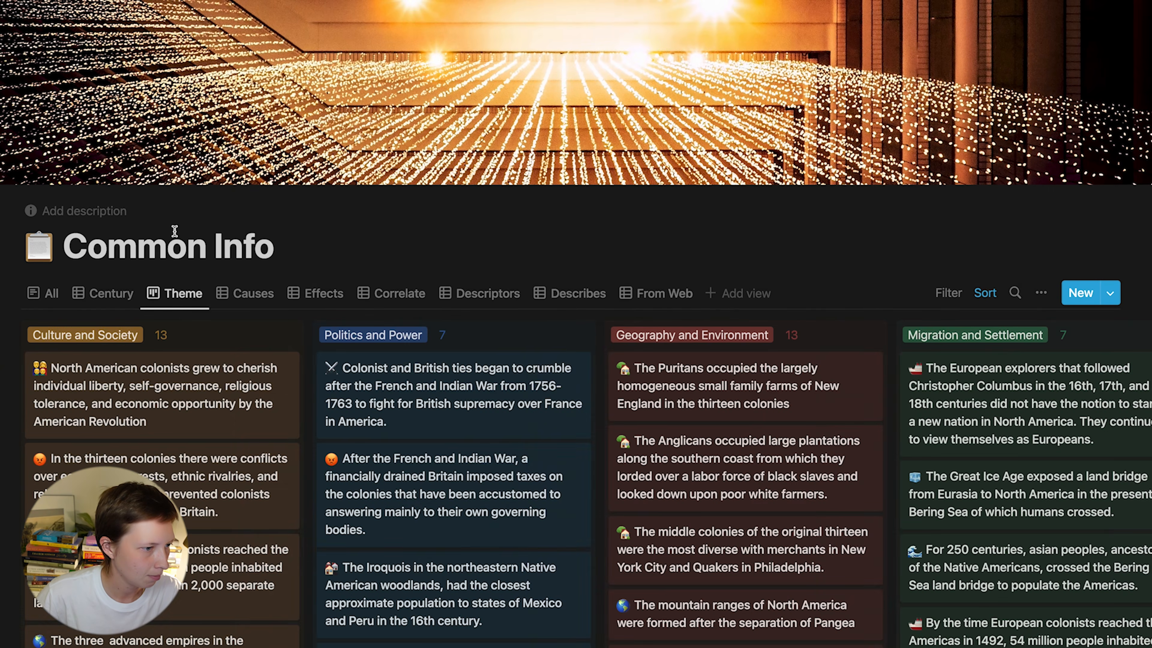
{"action": "left_click", "coordinate": [254, 293]}
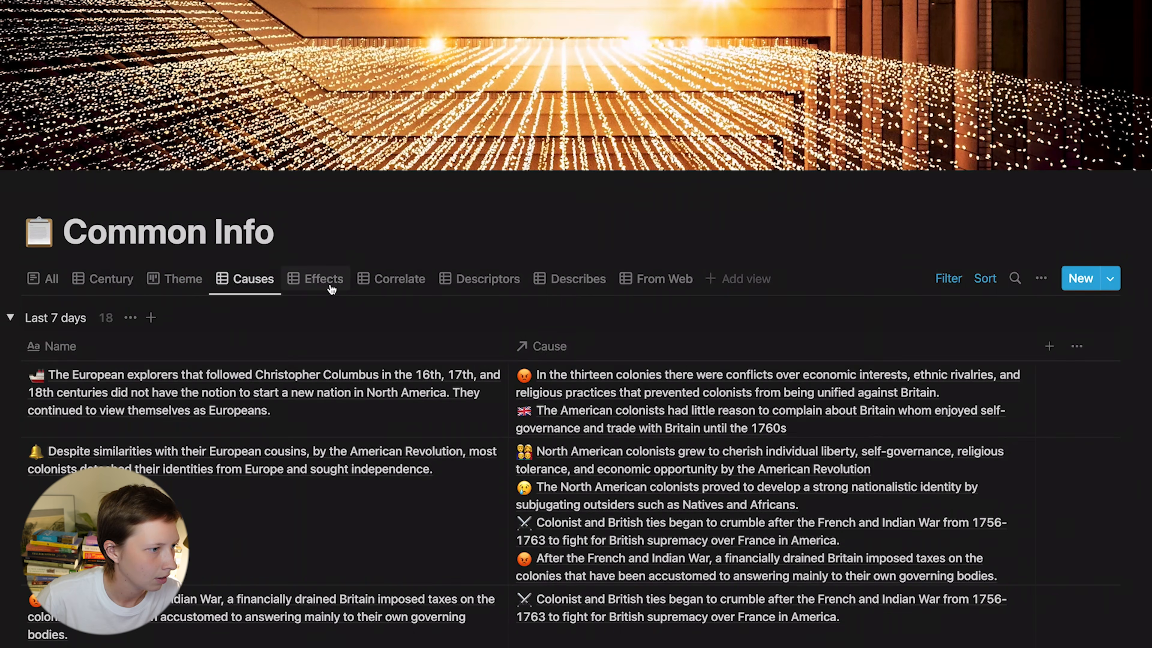
{"action": "left_click", "coordinate": [330, 291]}
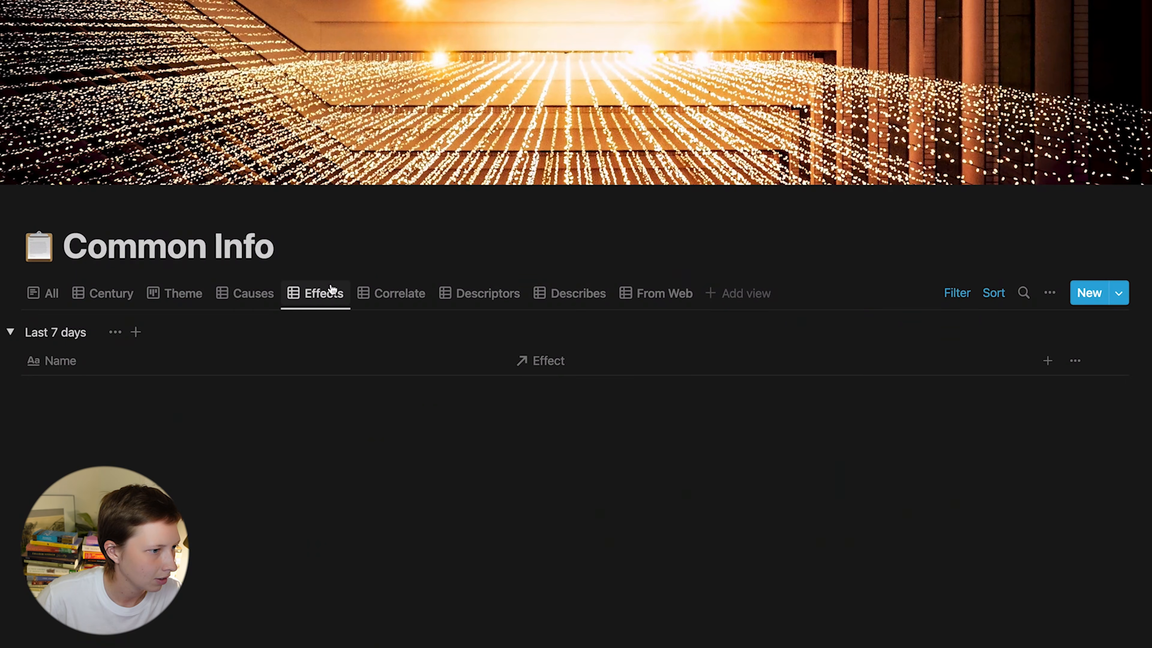
{"action": "left_click", "coordinate": [404, 300]}
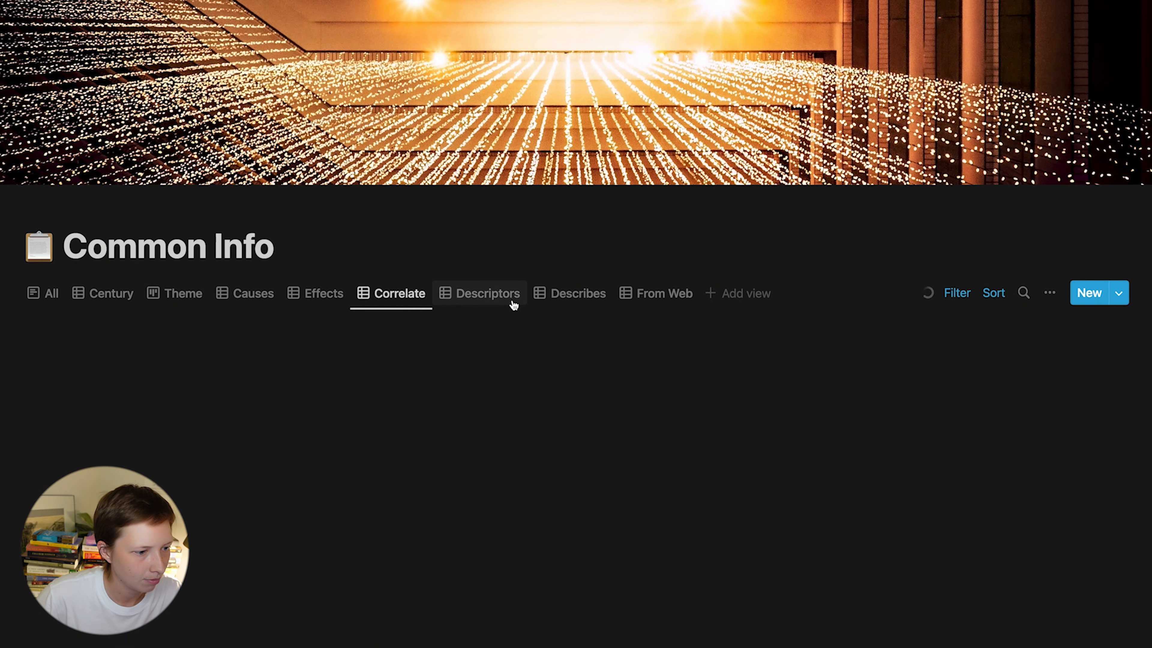
{"action": "left_click", "coordinate": [499, 299]}
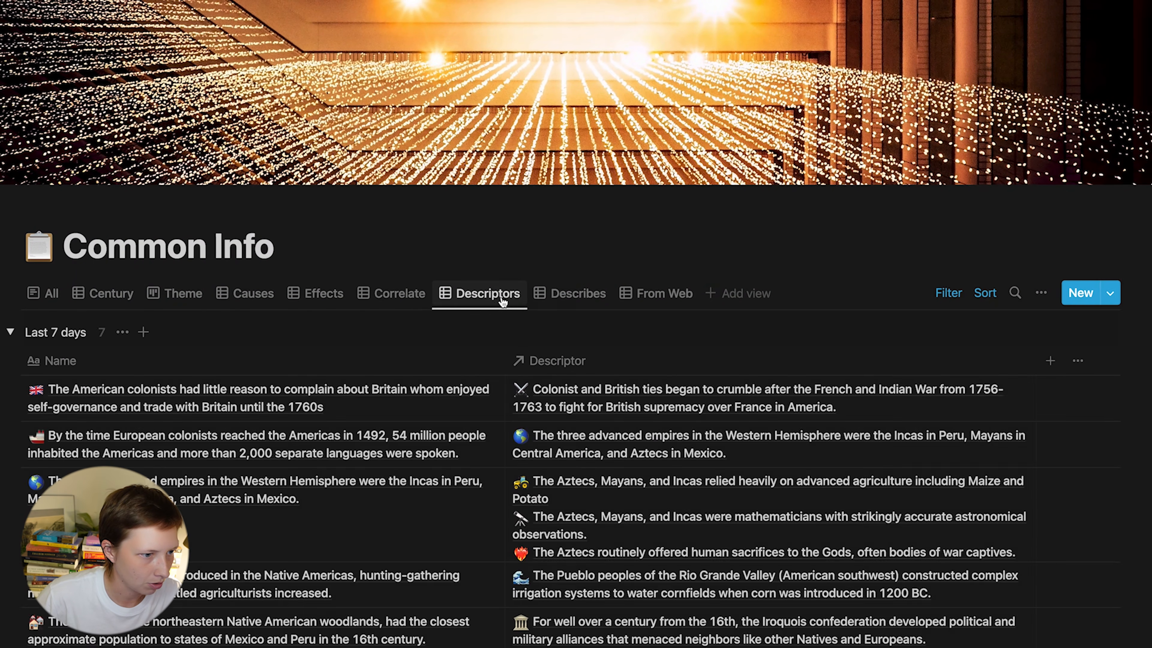
{"action": "left_click", "coordinate": [582, 295]}
{"action": "scroll", "coordinate": [587, 299], "scroll_direction": "down", "scroll_amount": 2}
{"action": "scroll", "coordinate": [587, 299], "scroll_direction": "up", "scroll_amount": 2}
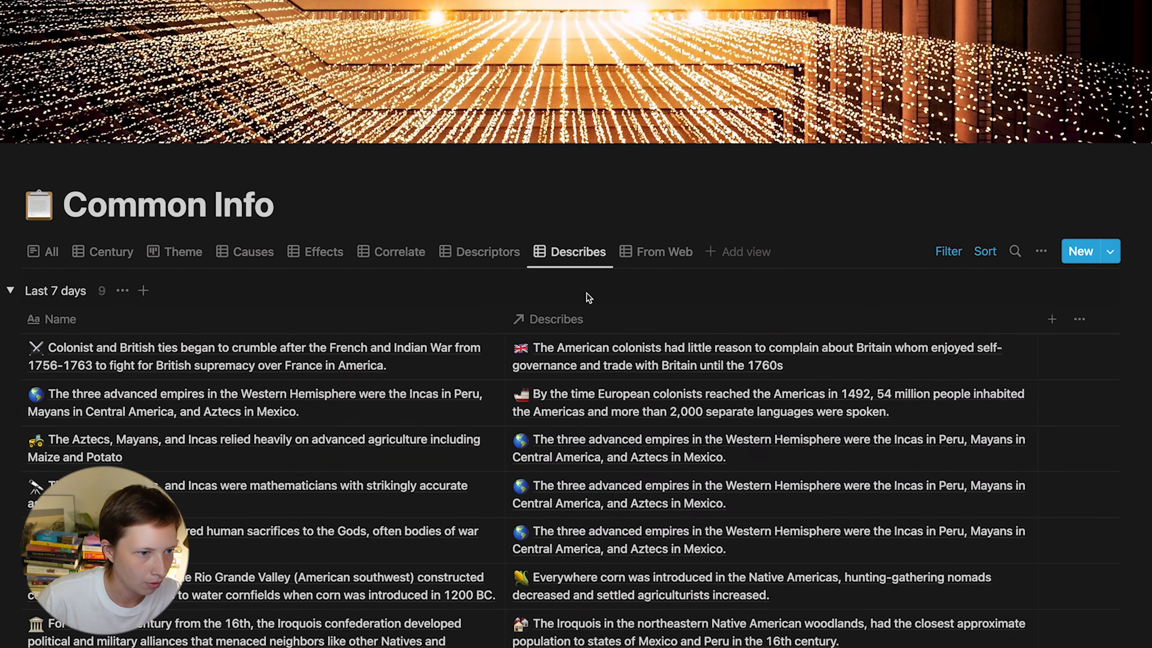
Step: Look through the From Web view of the Common Info page and return to the *Knowledge Base home page
{"action": "left_click", "coordinate": [638, 295]}
{"action": "scroll", "coordinate": [637, 296], "scroll_direction": "down", "scroll_amount": 5}
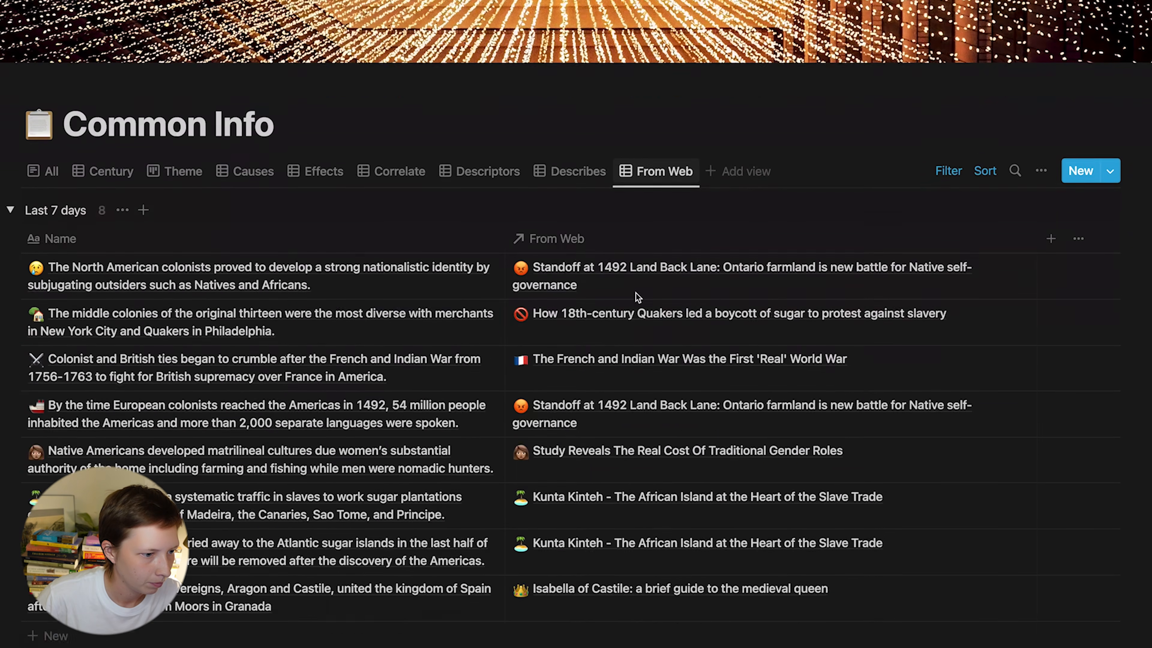
{"action": "scroll", "coordinate": [422, 236], "scroll_direction": "up", "scroll_amount": 5}
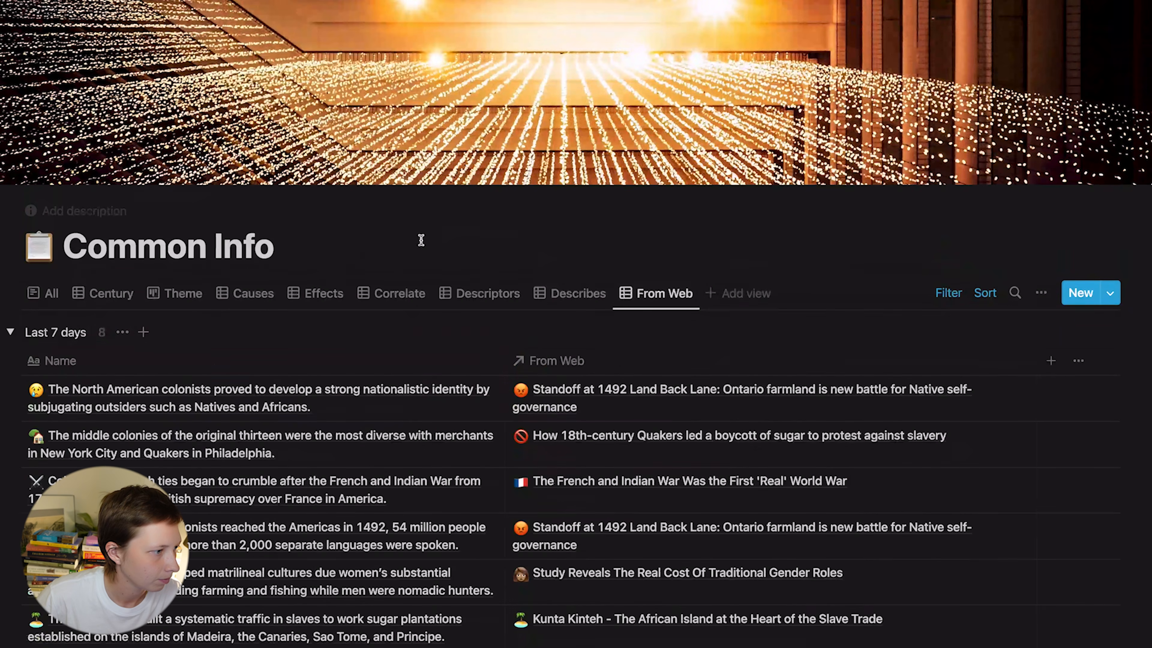
{"action": "left_click", "coordinate": [45, 294]}
{"action": "key", "text": "super+bracketleft"}
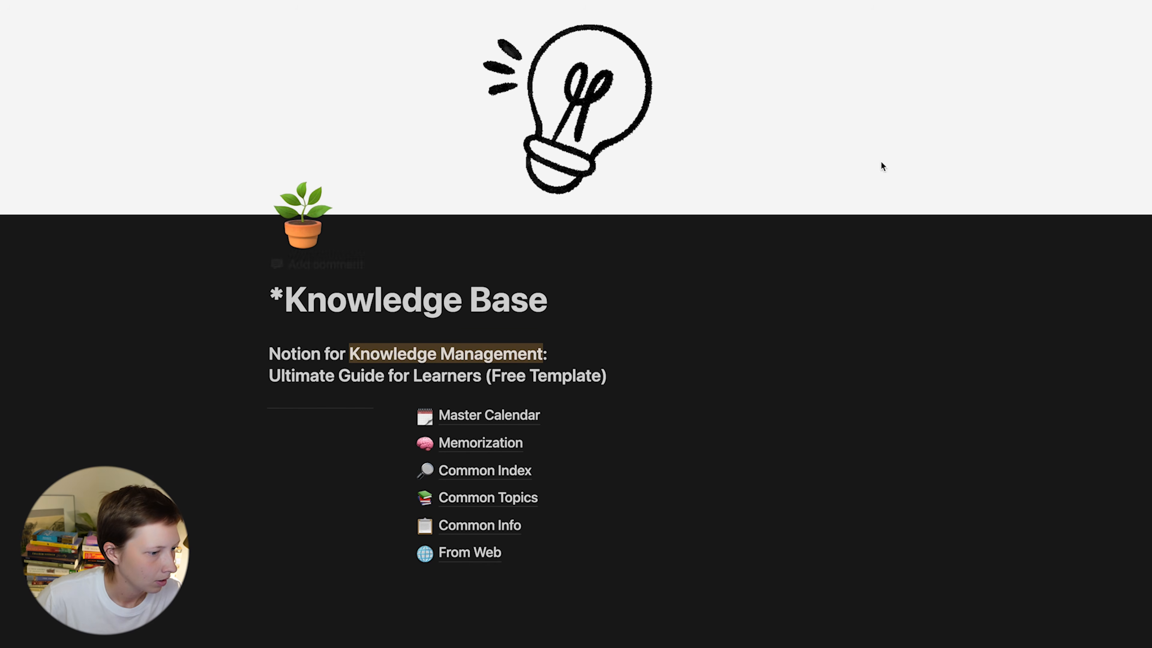
Step: Open the Common Topics page and check the load limit choices in the view options of its All Data gallery
{"action": "left_click", "coordinate": [489, 498]}
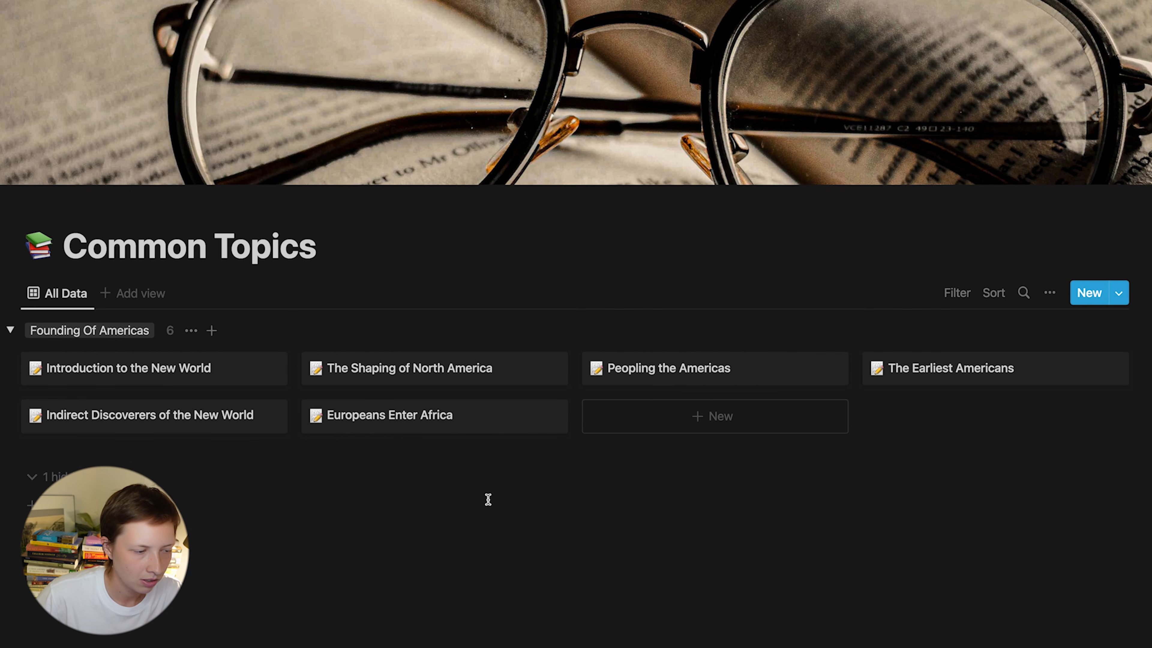
{"action": "left_click", "coordinate": [1050, 296]}
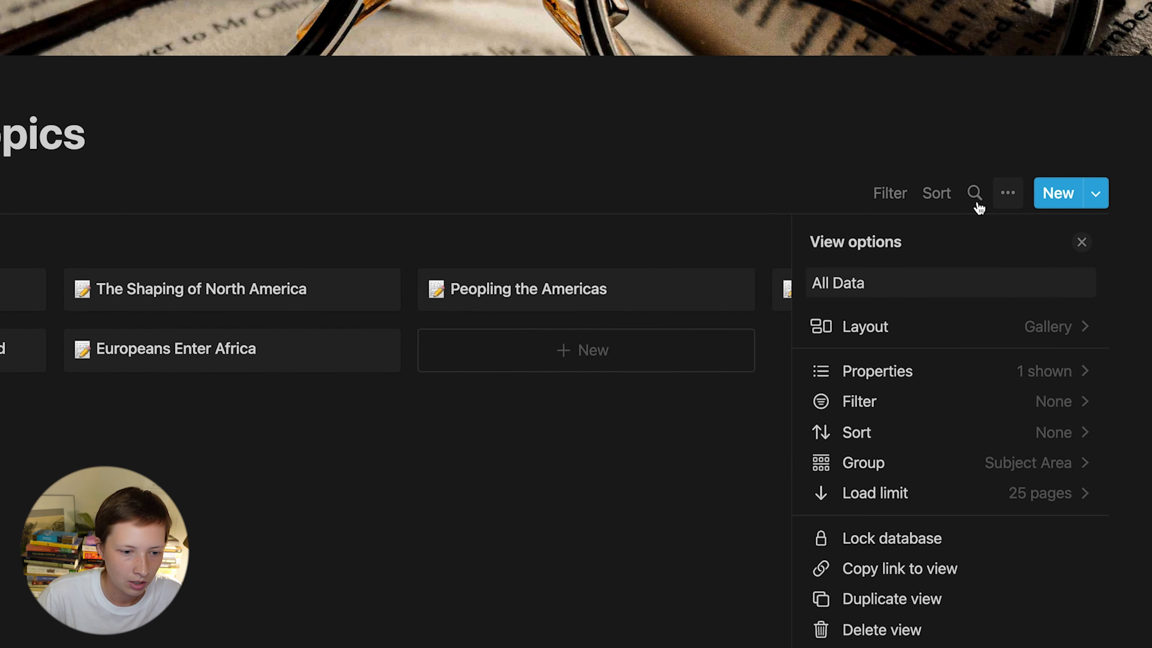
{"action": "left_click", "coordinate": [927, 509]}
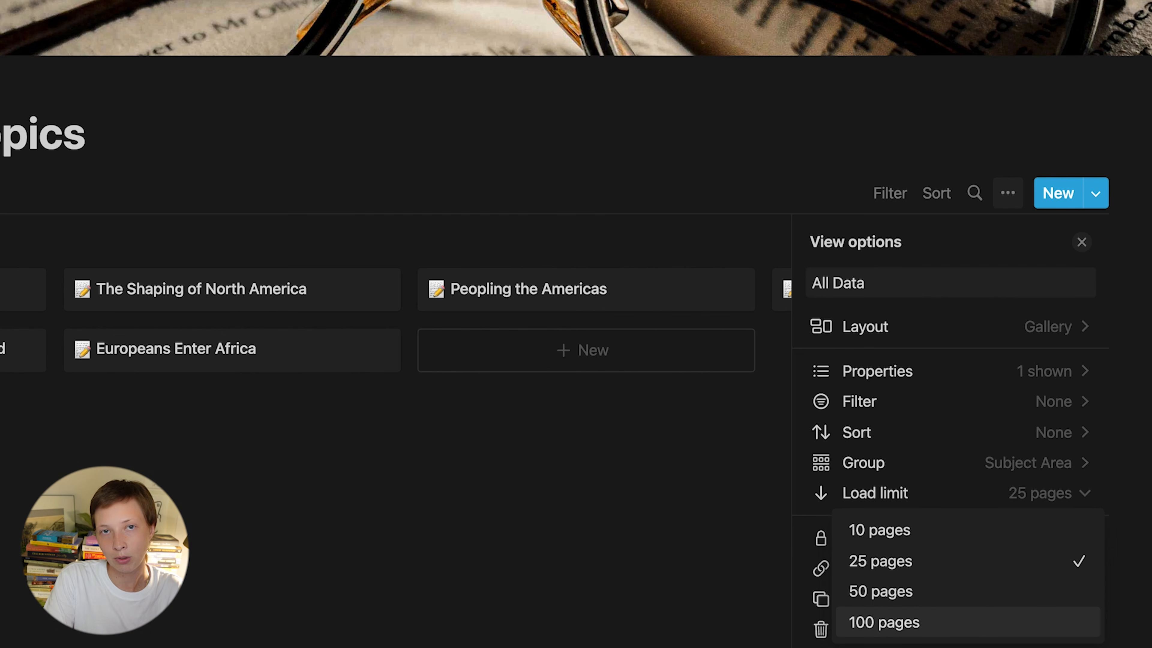
{"action": "key", "text": "Escape"}
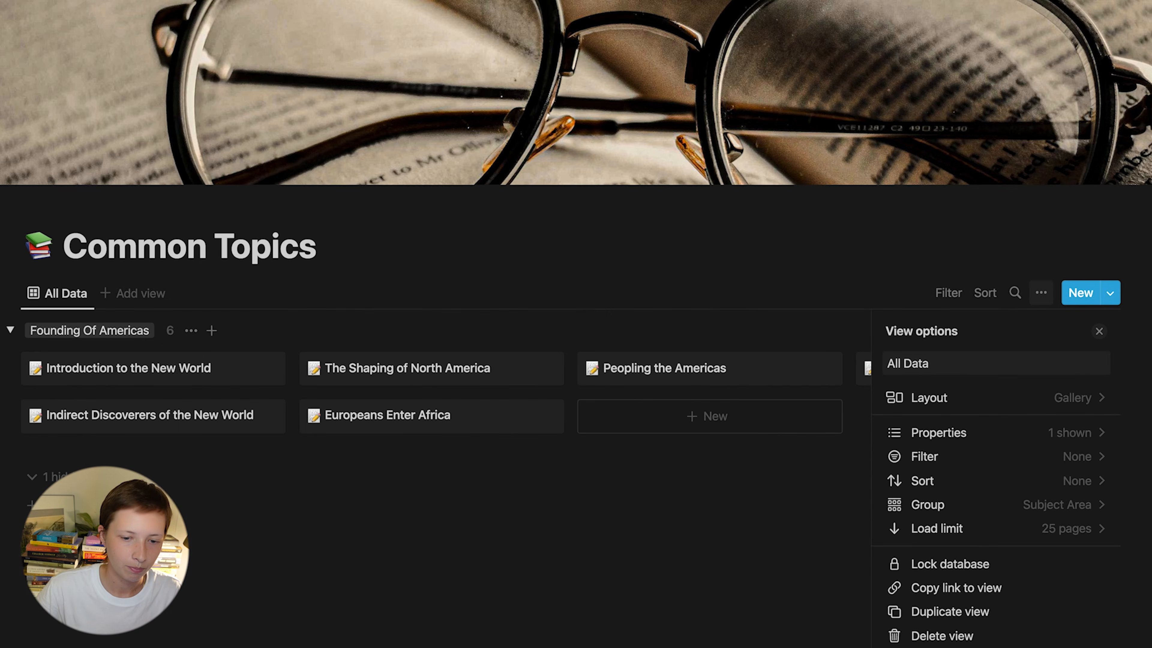
{"action": "left_click", "coordinate": [1082, 241]}
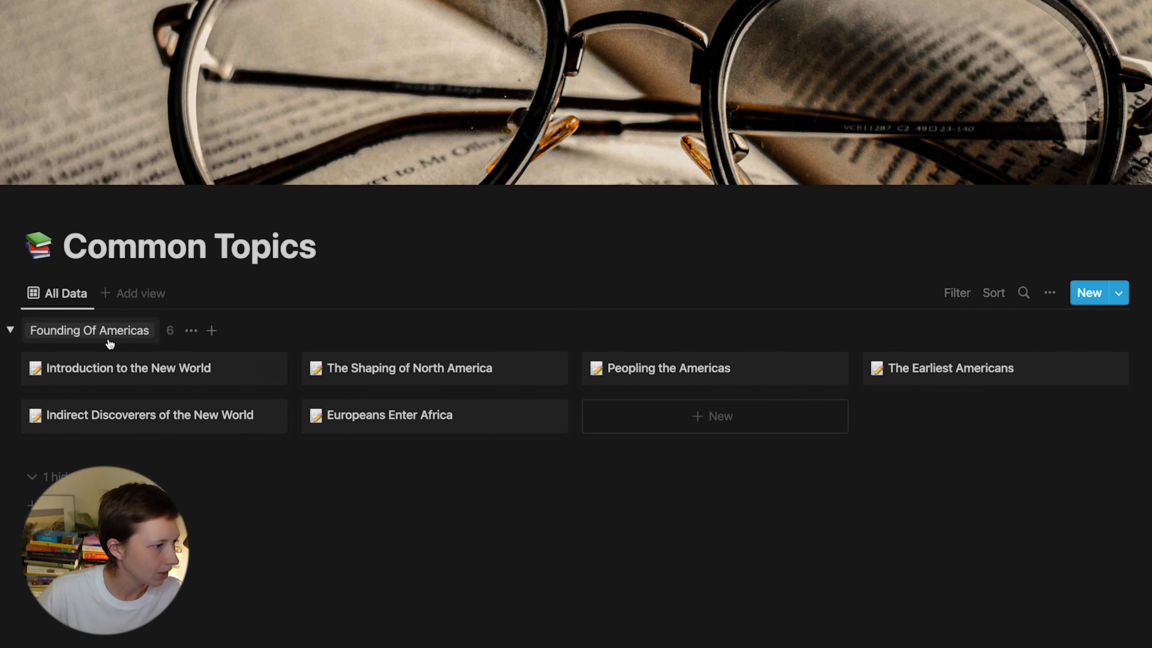
{"action": "key", "text": "super+bracketleft"}
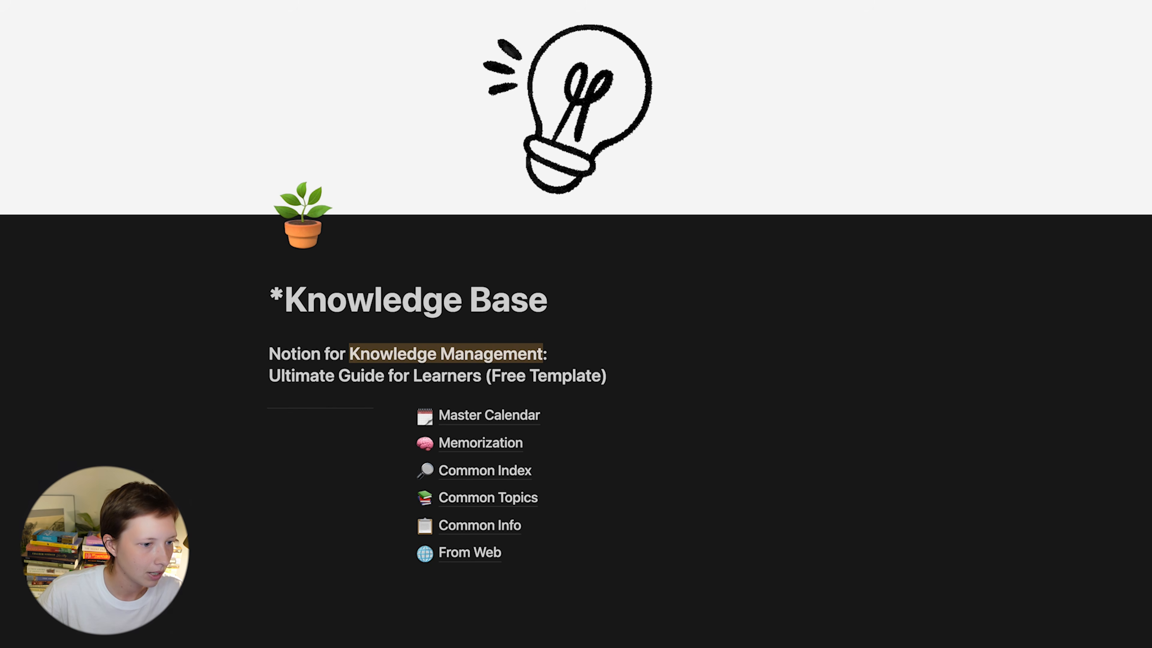
Step: View the From Web gallery from the *Knowledge Base home page and switch the workspace to light mode
{"action": "left_click", "coordinate": [460, 556]}
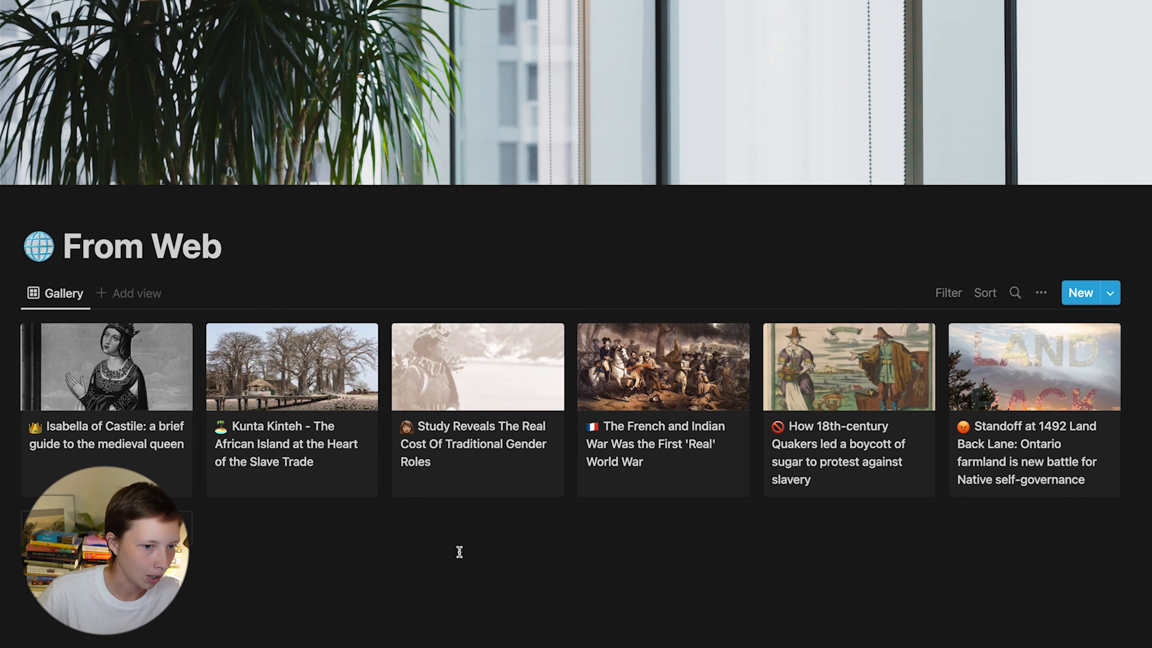
{"action": "scroll", "coordinate": [459, 551], "scroll_direction": "down", "scroll_amount": 1}
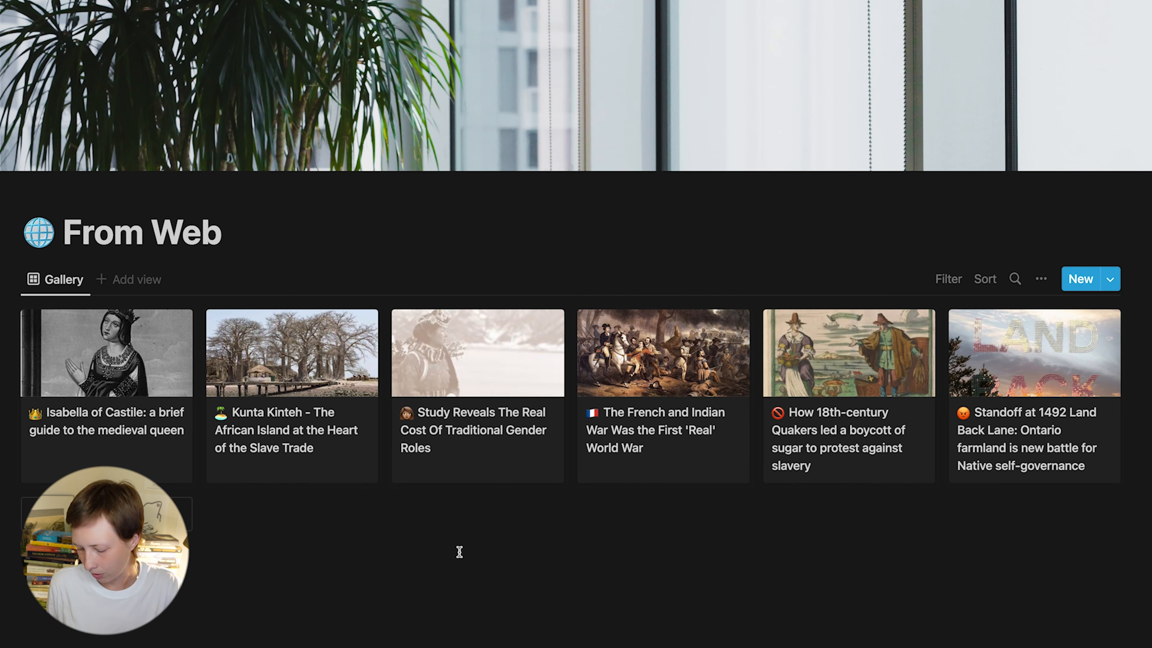
{"action": "key", "text": "super+shift+l"}
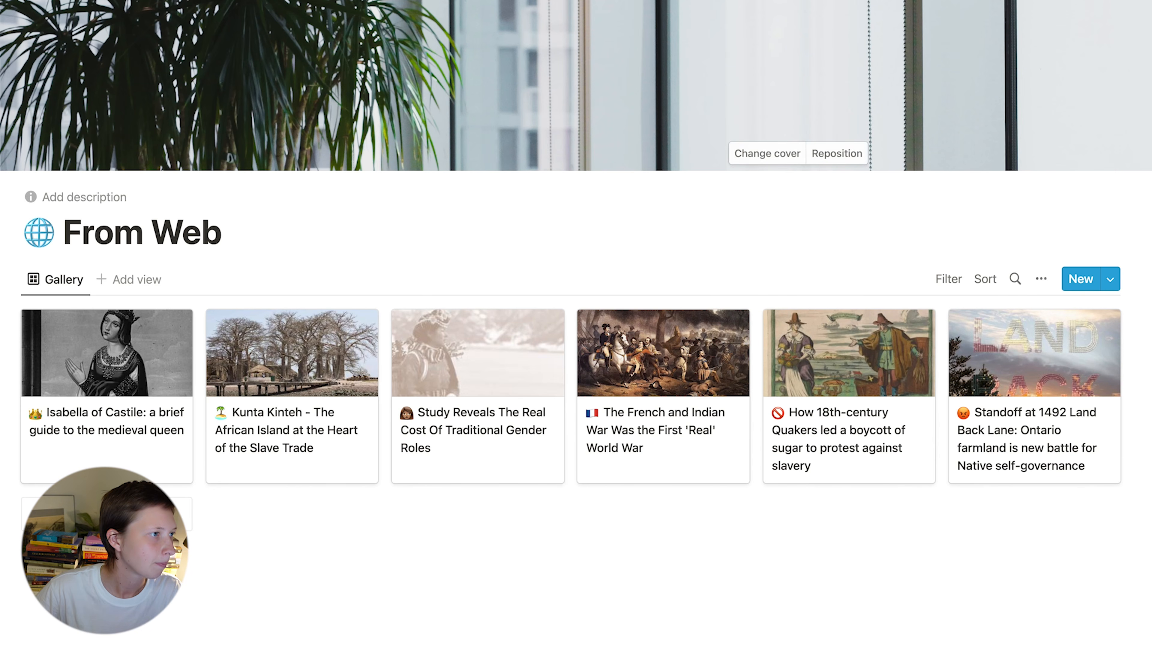
{"action": "key", "text": "super+["}
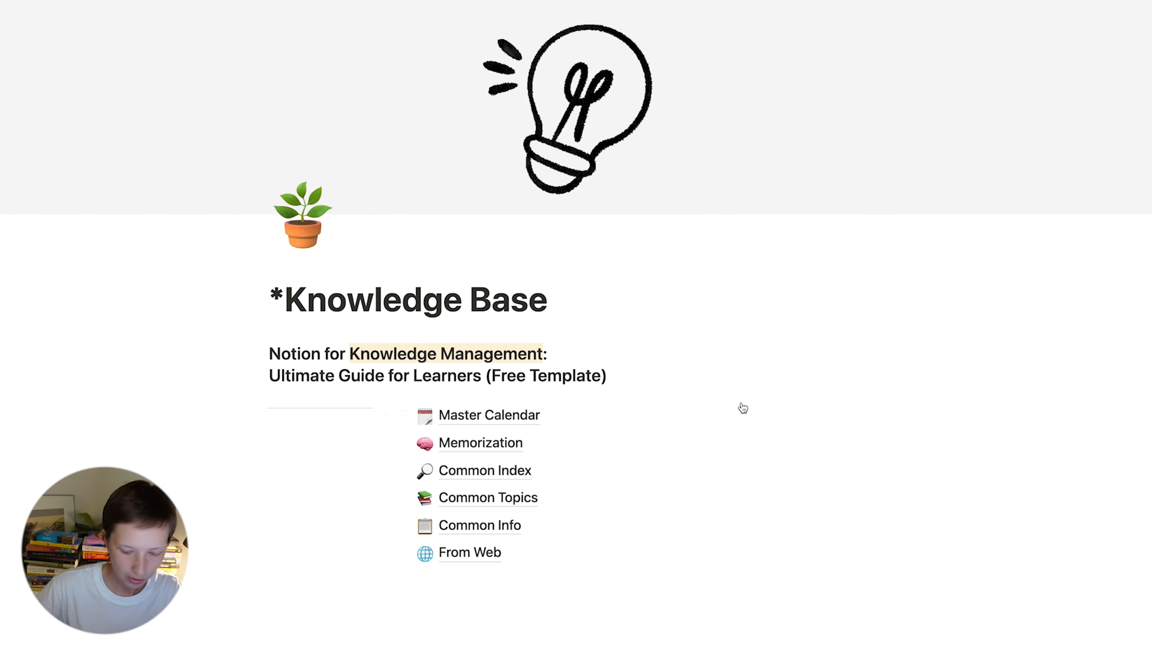
Step: Switch to the window with the template's From Web page and go back to its Knowledge Base home page
{"action": "key", "text": "ctrl+Up"}
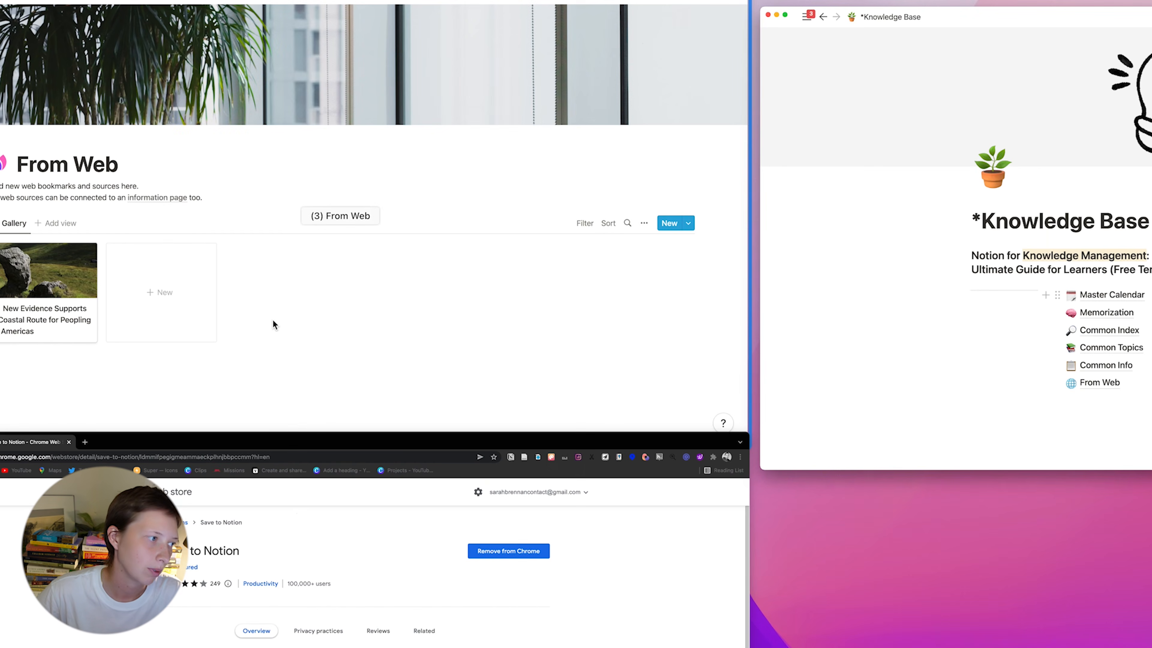
{"action": "left_click", "coordinate": [273, 321]}
{"action": "key", "text": "super+["}
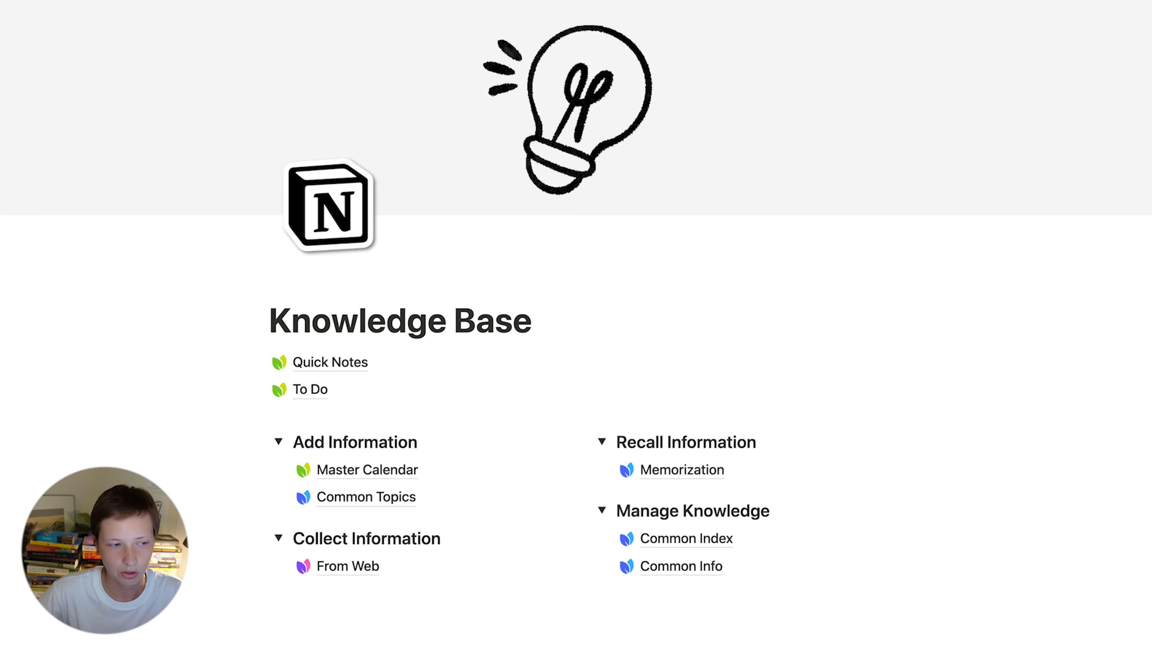